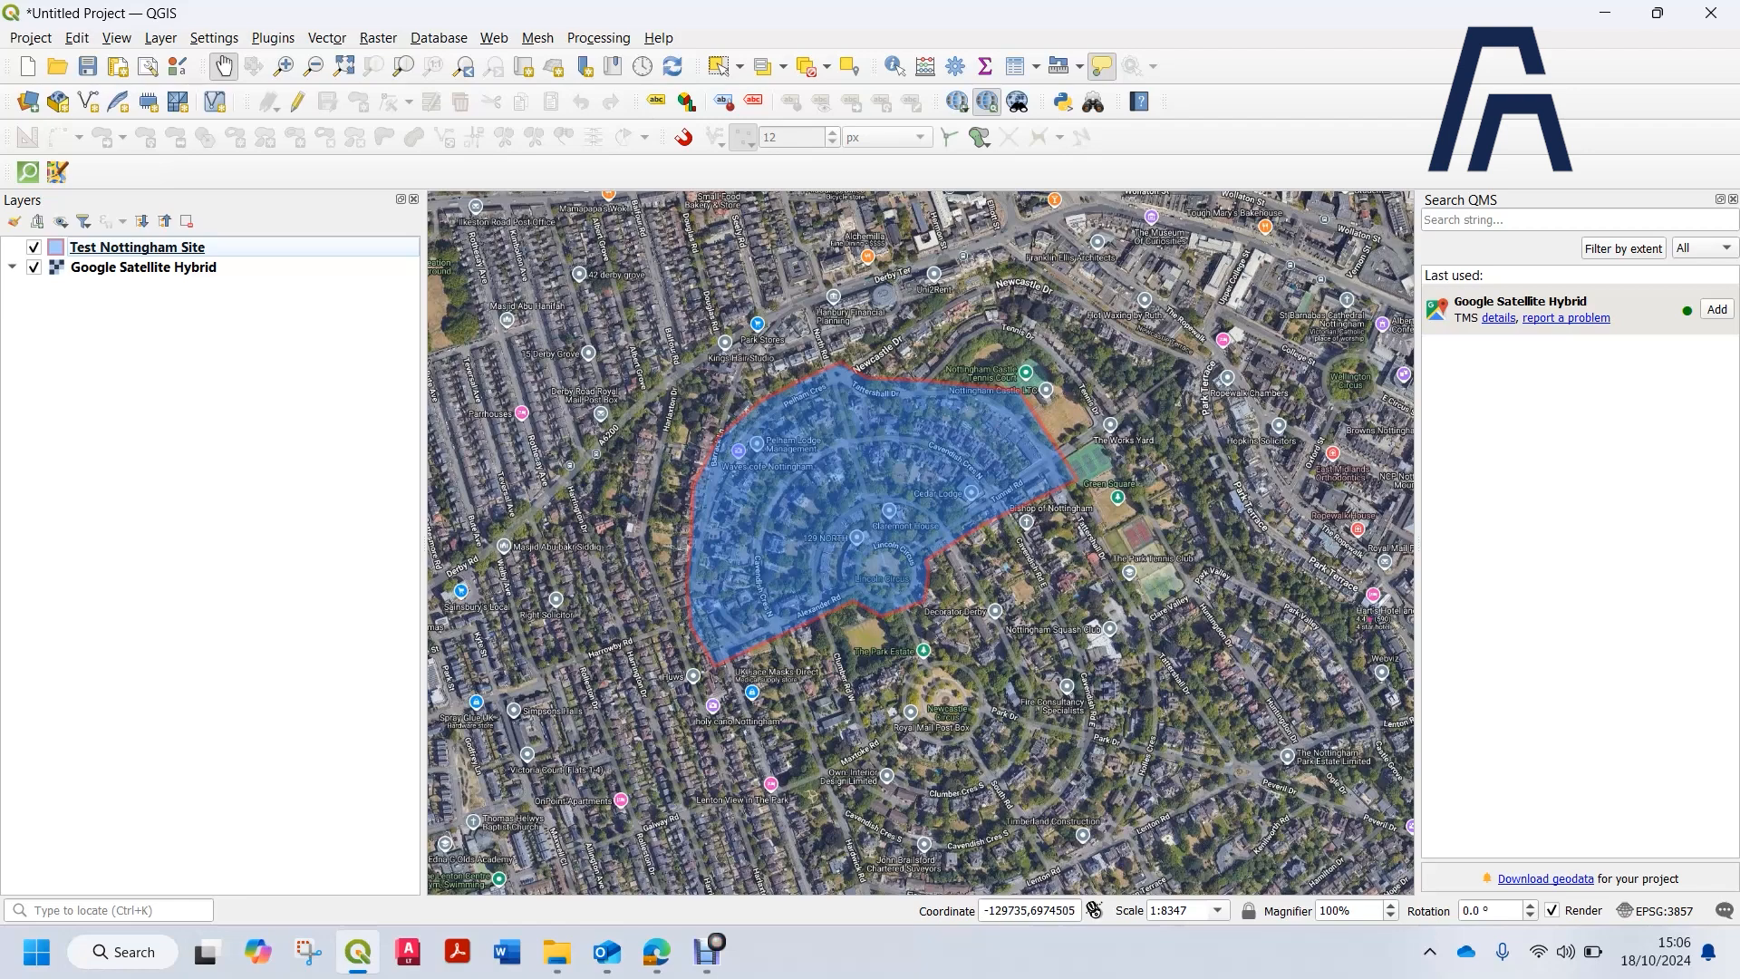
# Examine the Test Nottingham Site's location on the satellite basemap, from city scale out to the whole world and back to England.
pyautogui.scroll(-2, 873, 367)
pyautogui.scroll(-1, 873, 392)
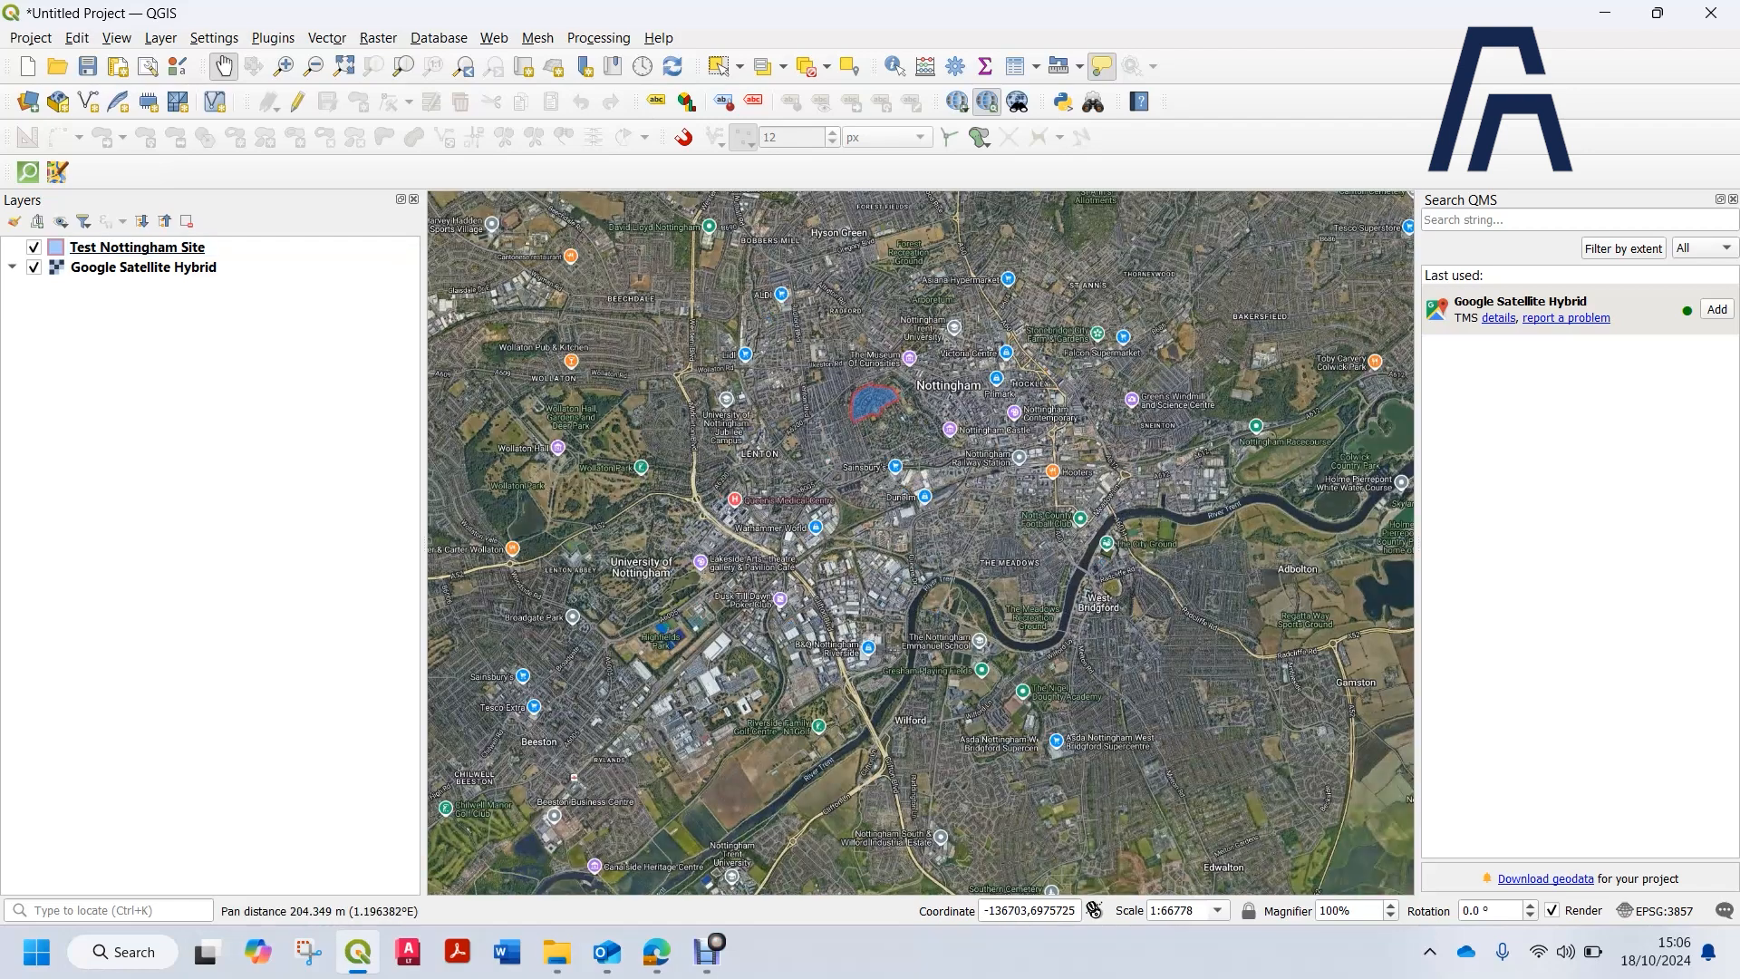
pyautogui.moveTo(423, 301); pyautogui.dragTo(269, 301)
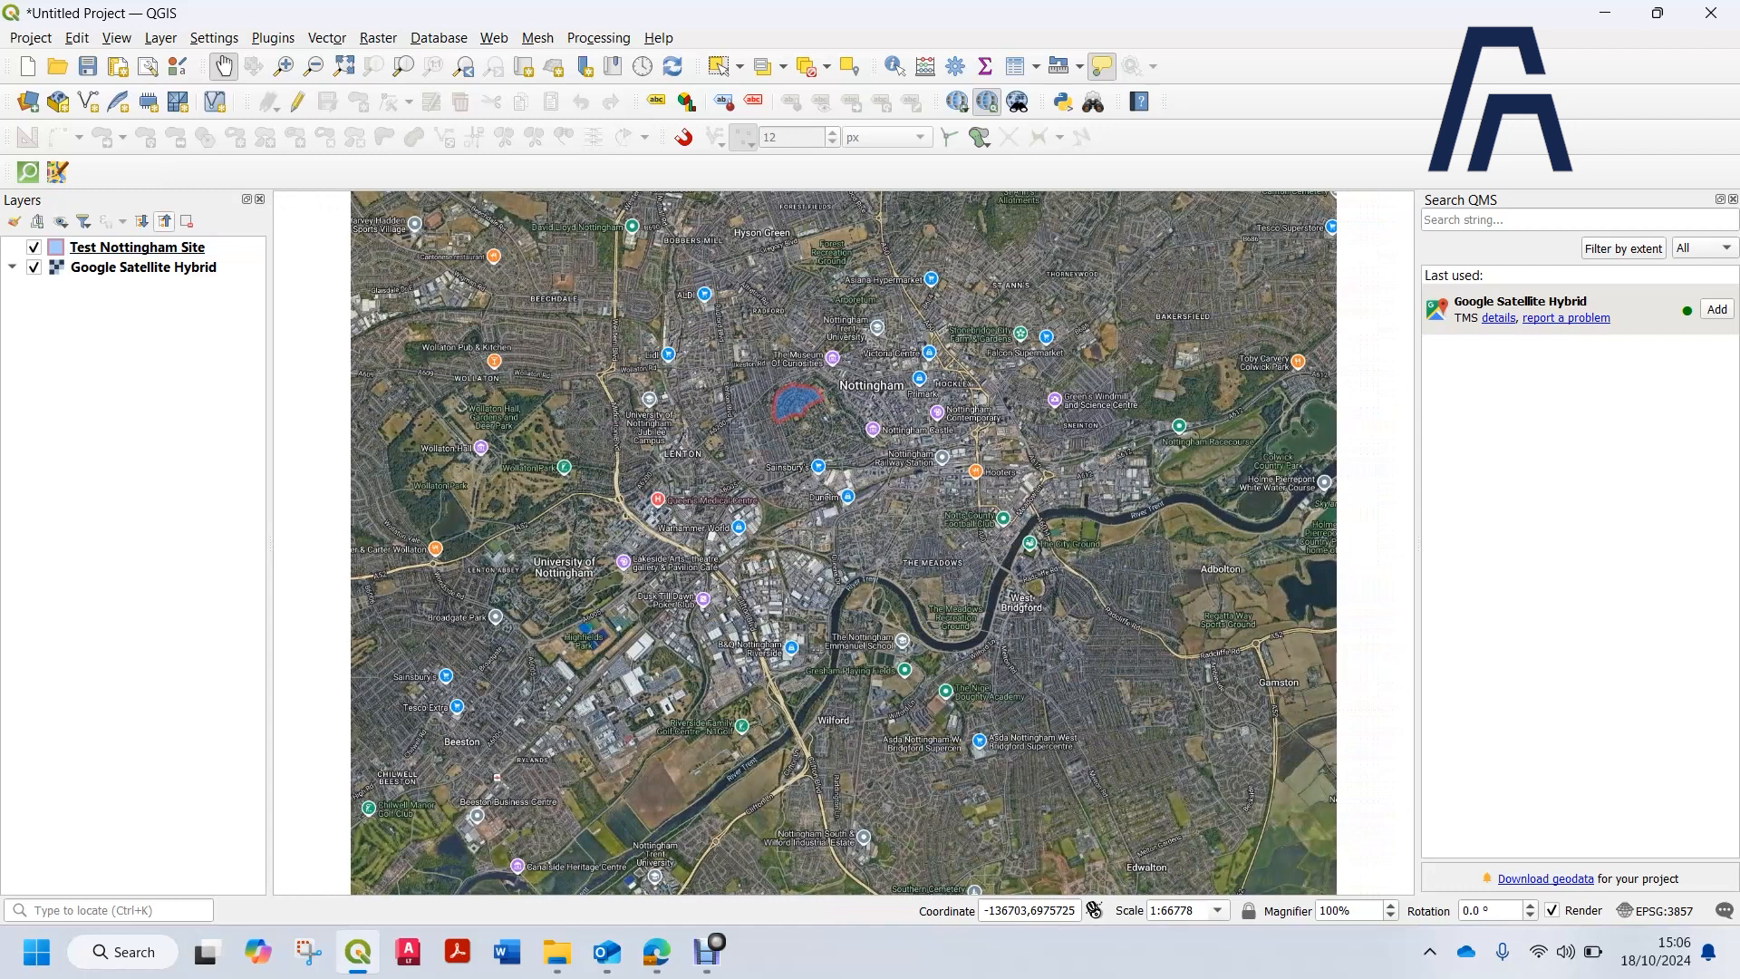
pyautogui.moveTo(823, 486); pyautogui.dragTo(820, 557)
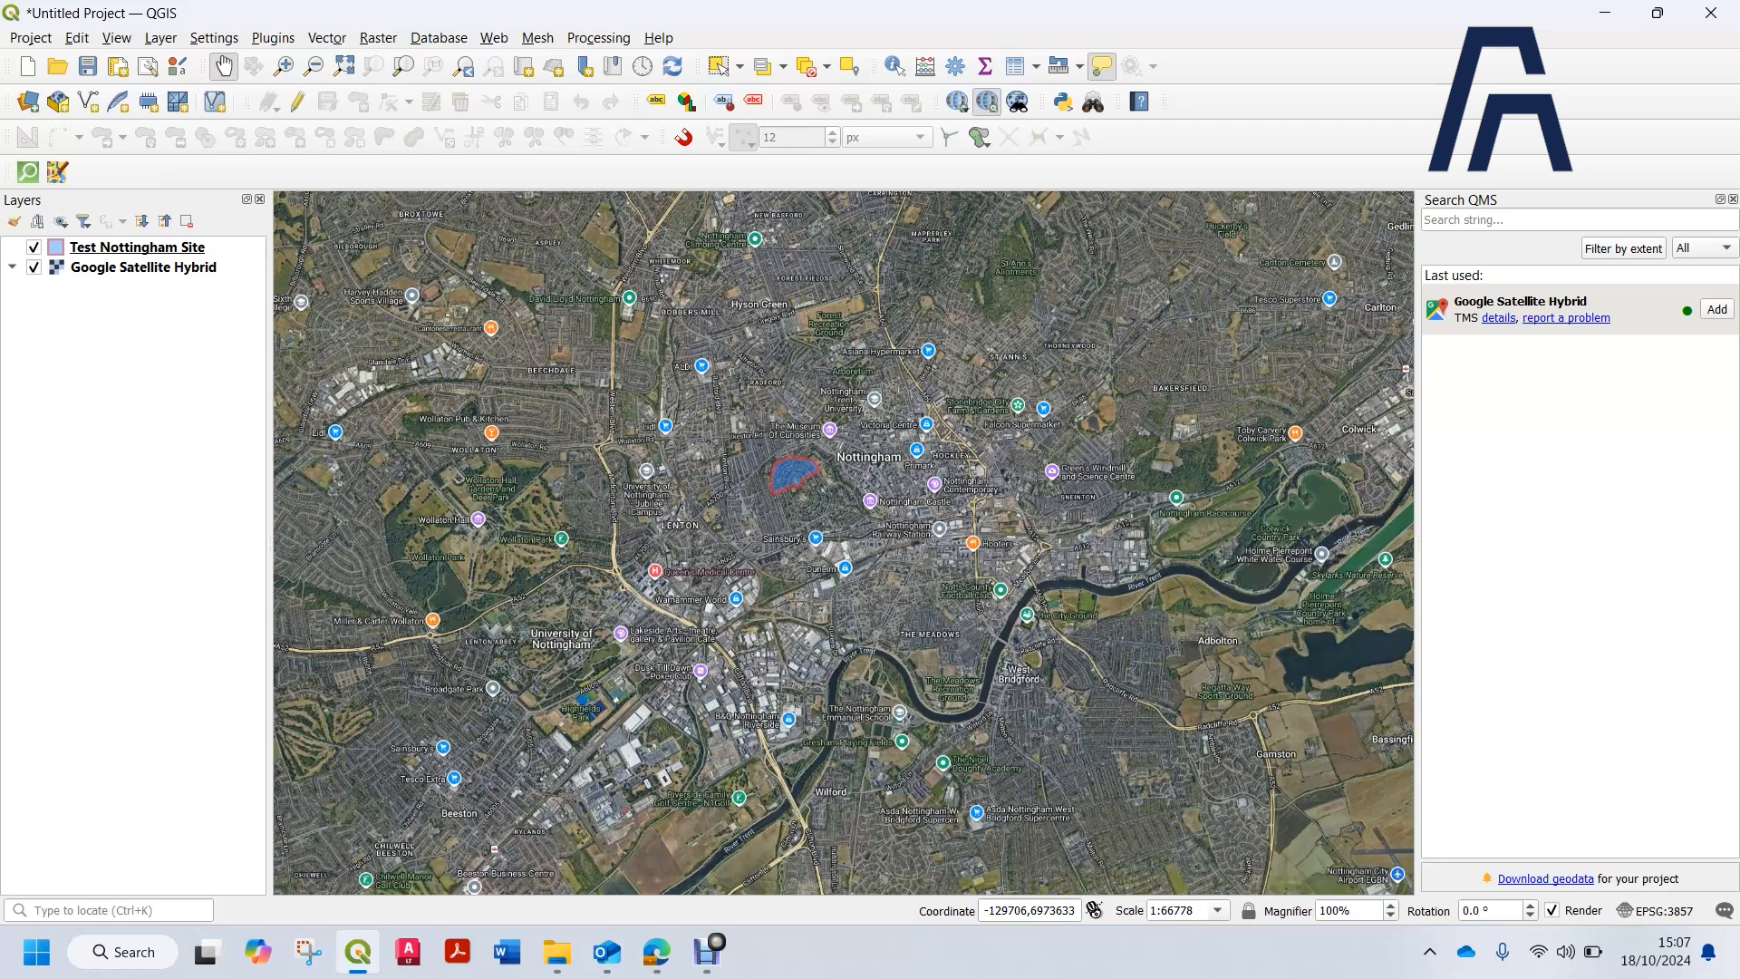
pyautogui.scroll(-5, 842, 359)
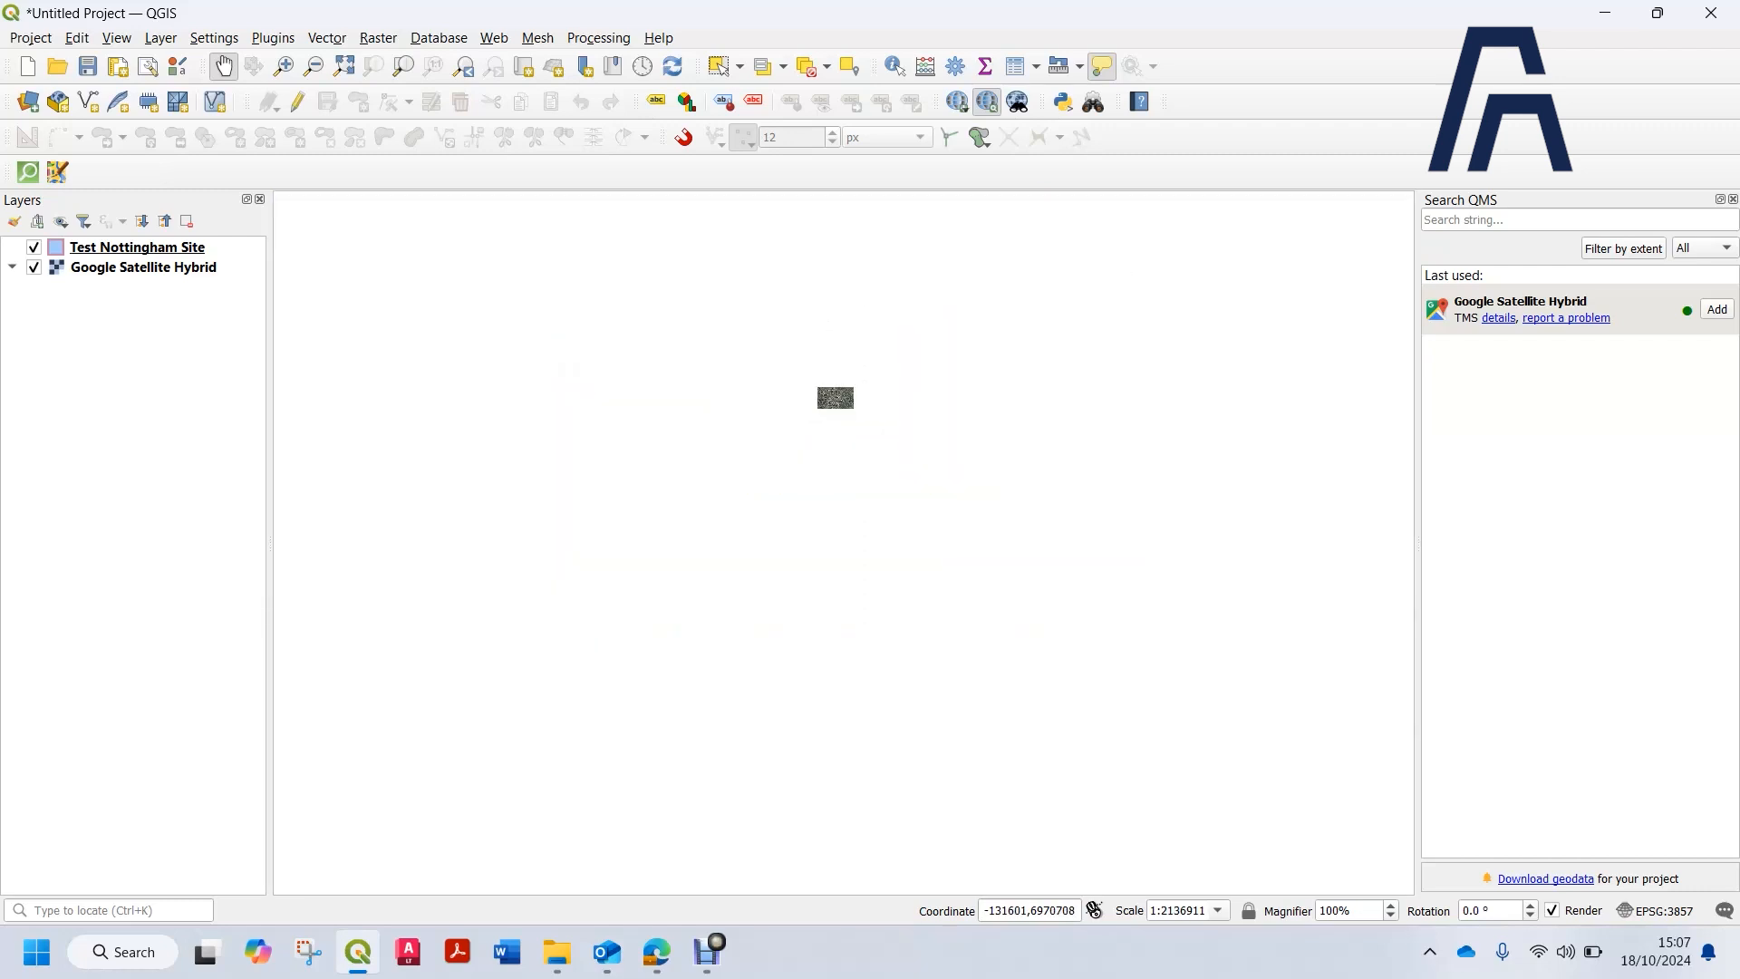
pyautogui.moveTo(833, 401); pyautogui.dragTo(835, 430)
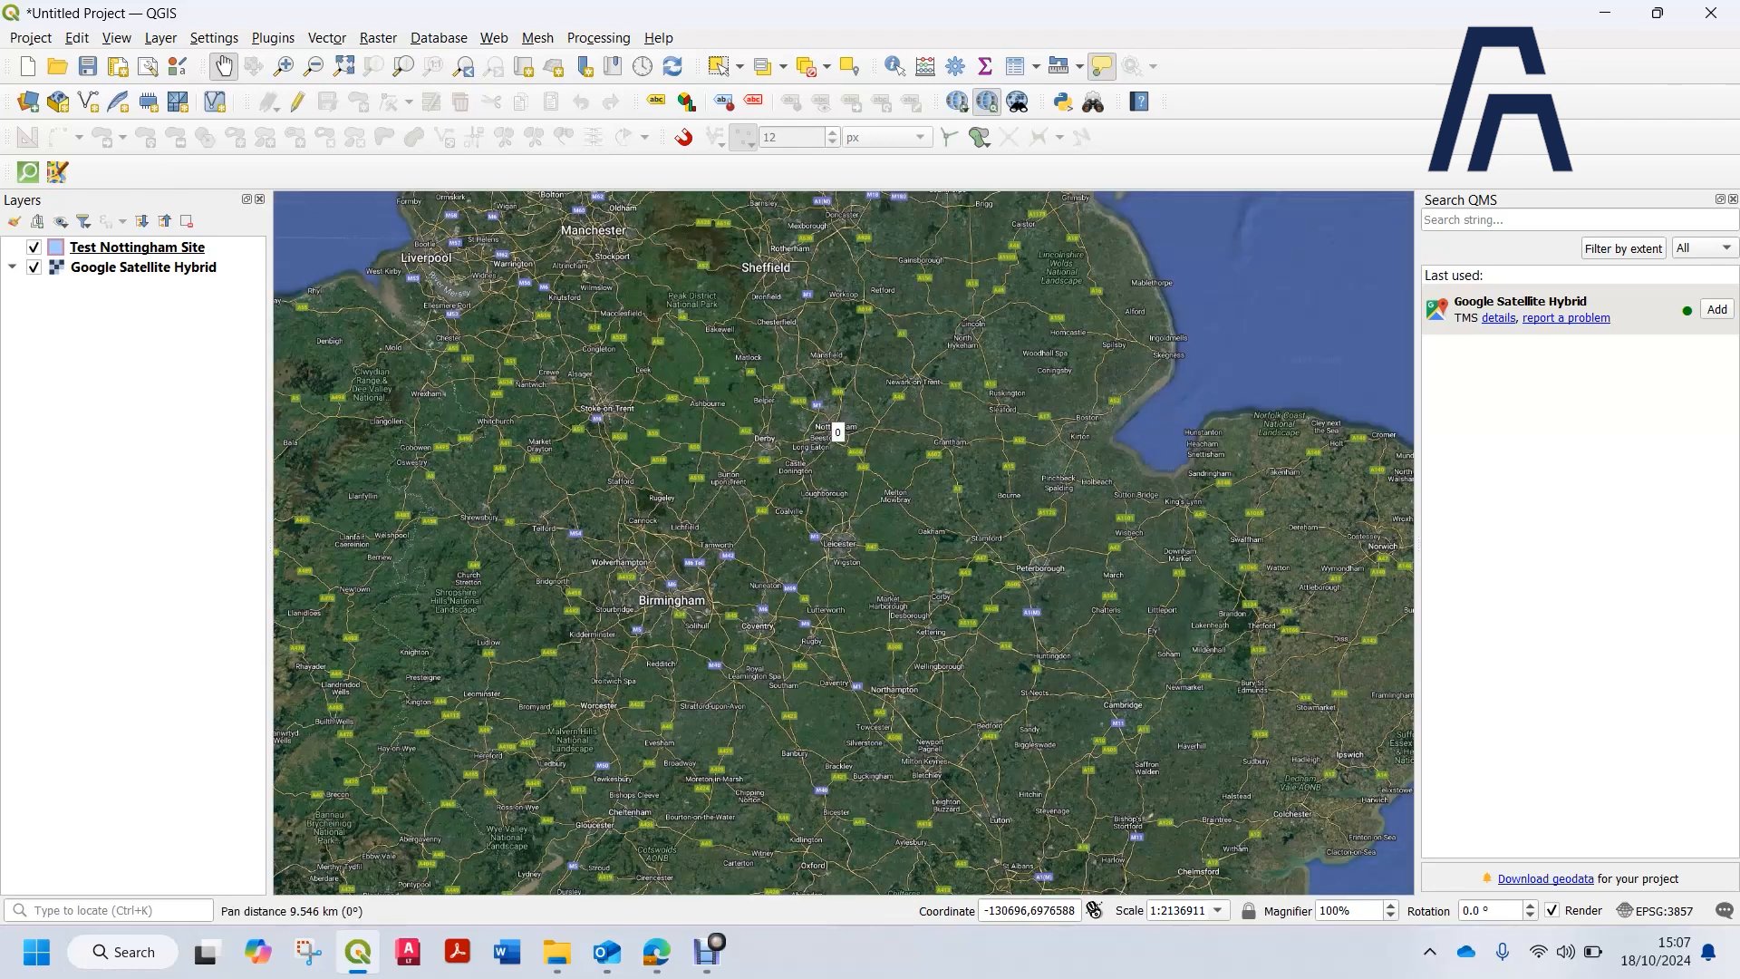
pyautogui.scroll(-4, 833, 433)
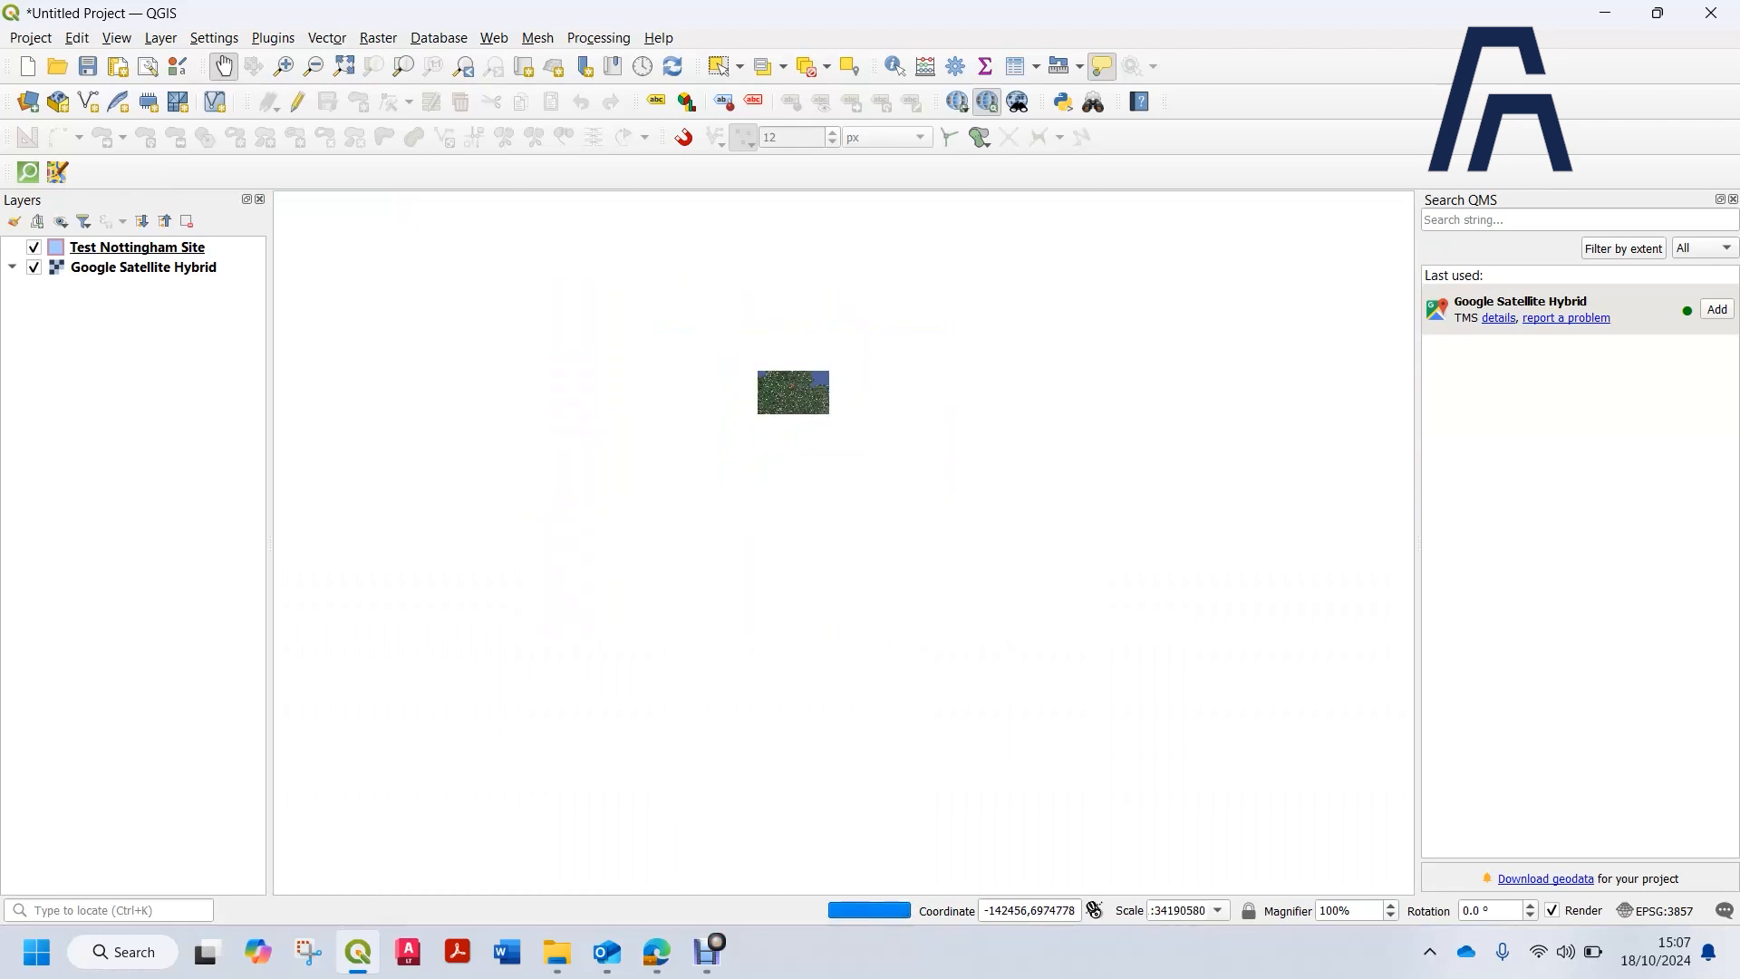
pyautogui.scroll(-3, 790, 411)
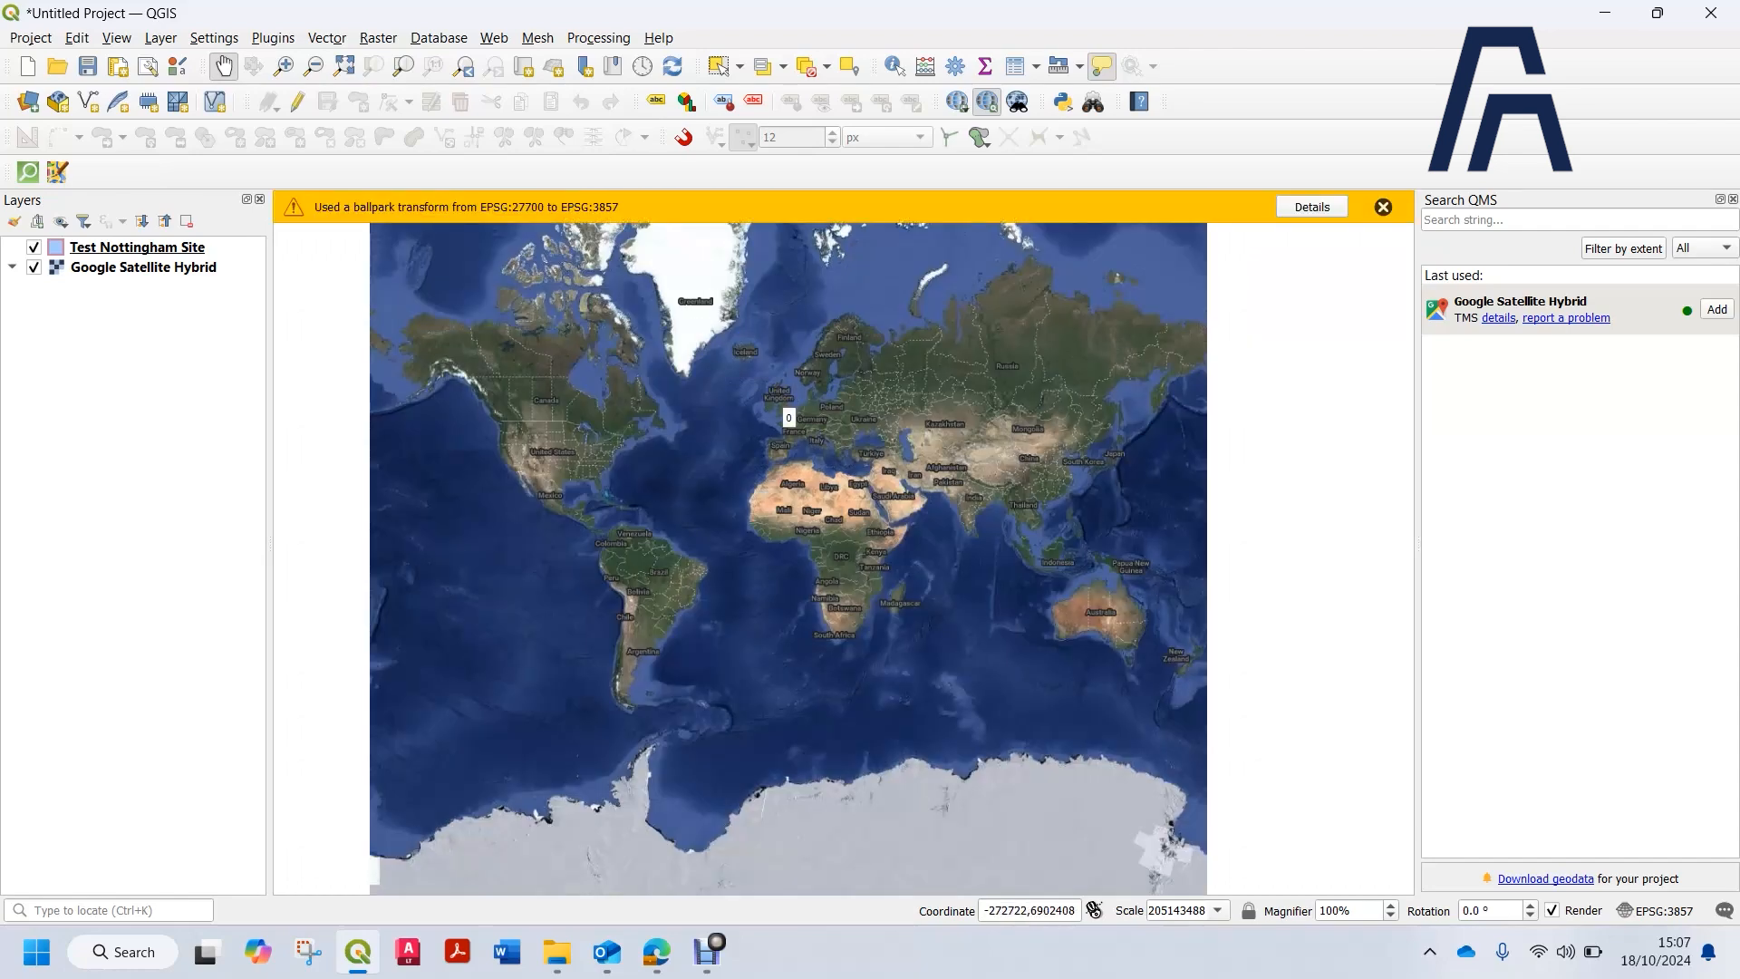
pyautogui.scroll(5, 789, 417)
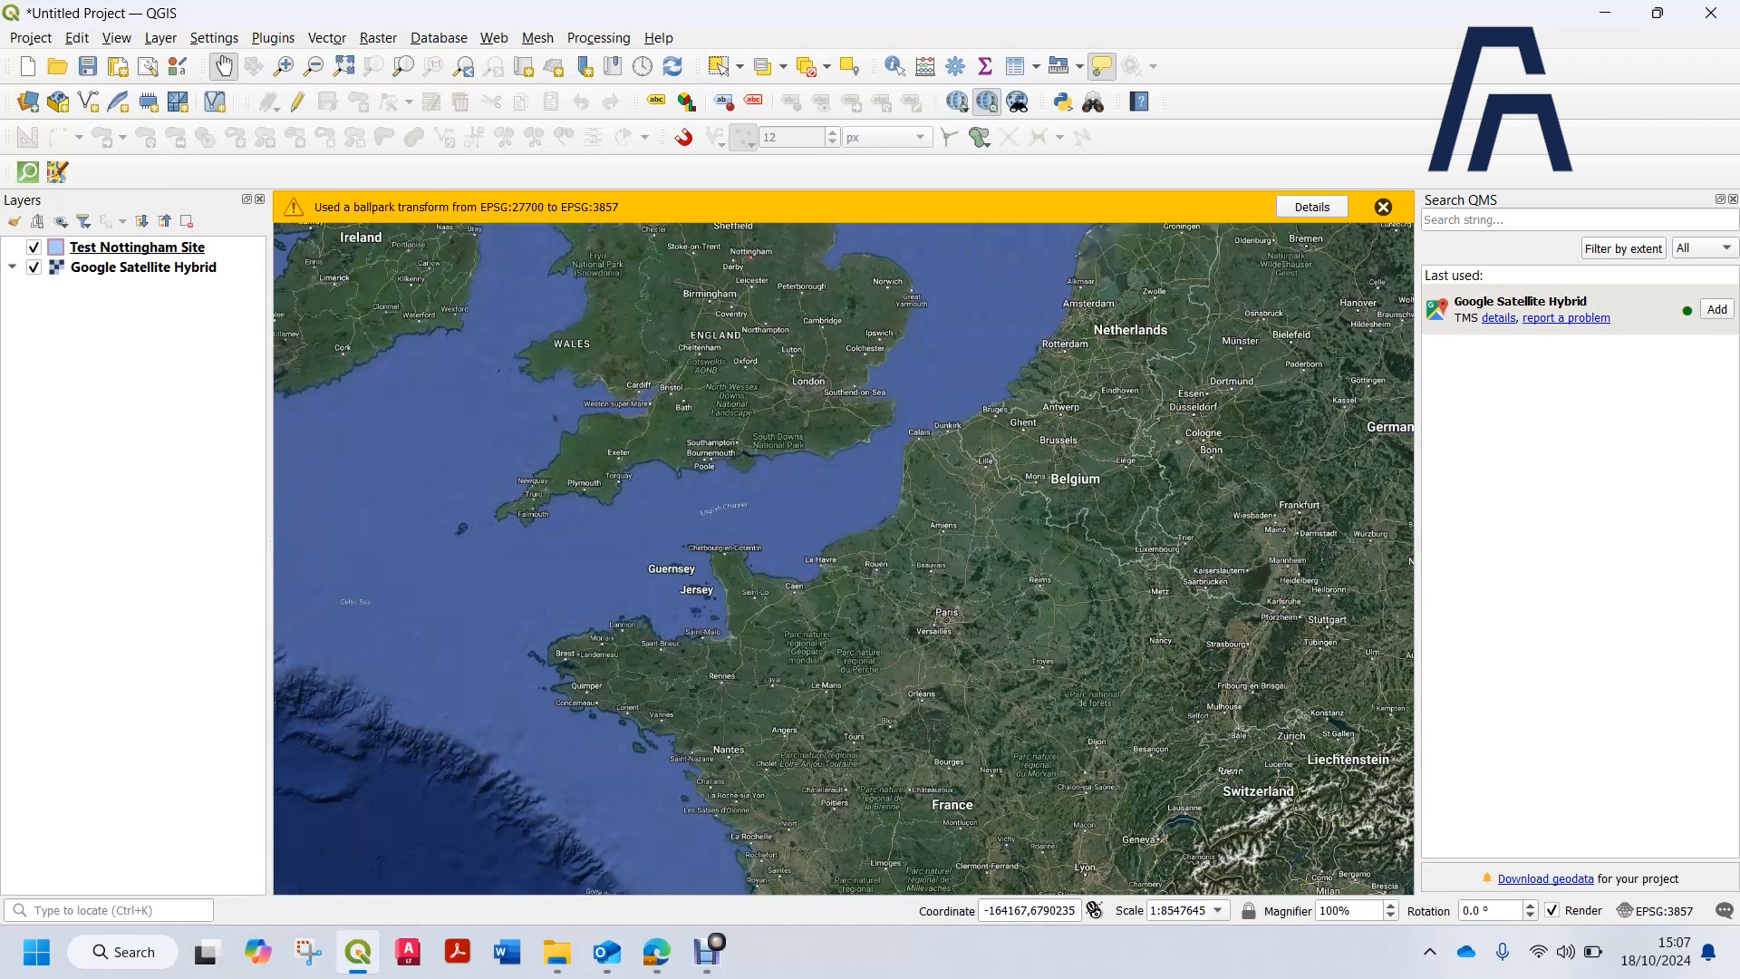
pyautogui.scroll(3, 741, 328)
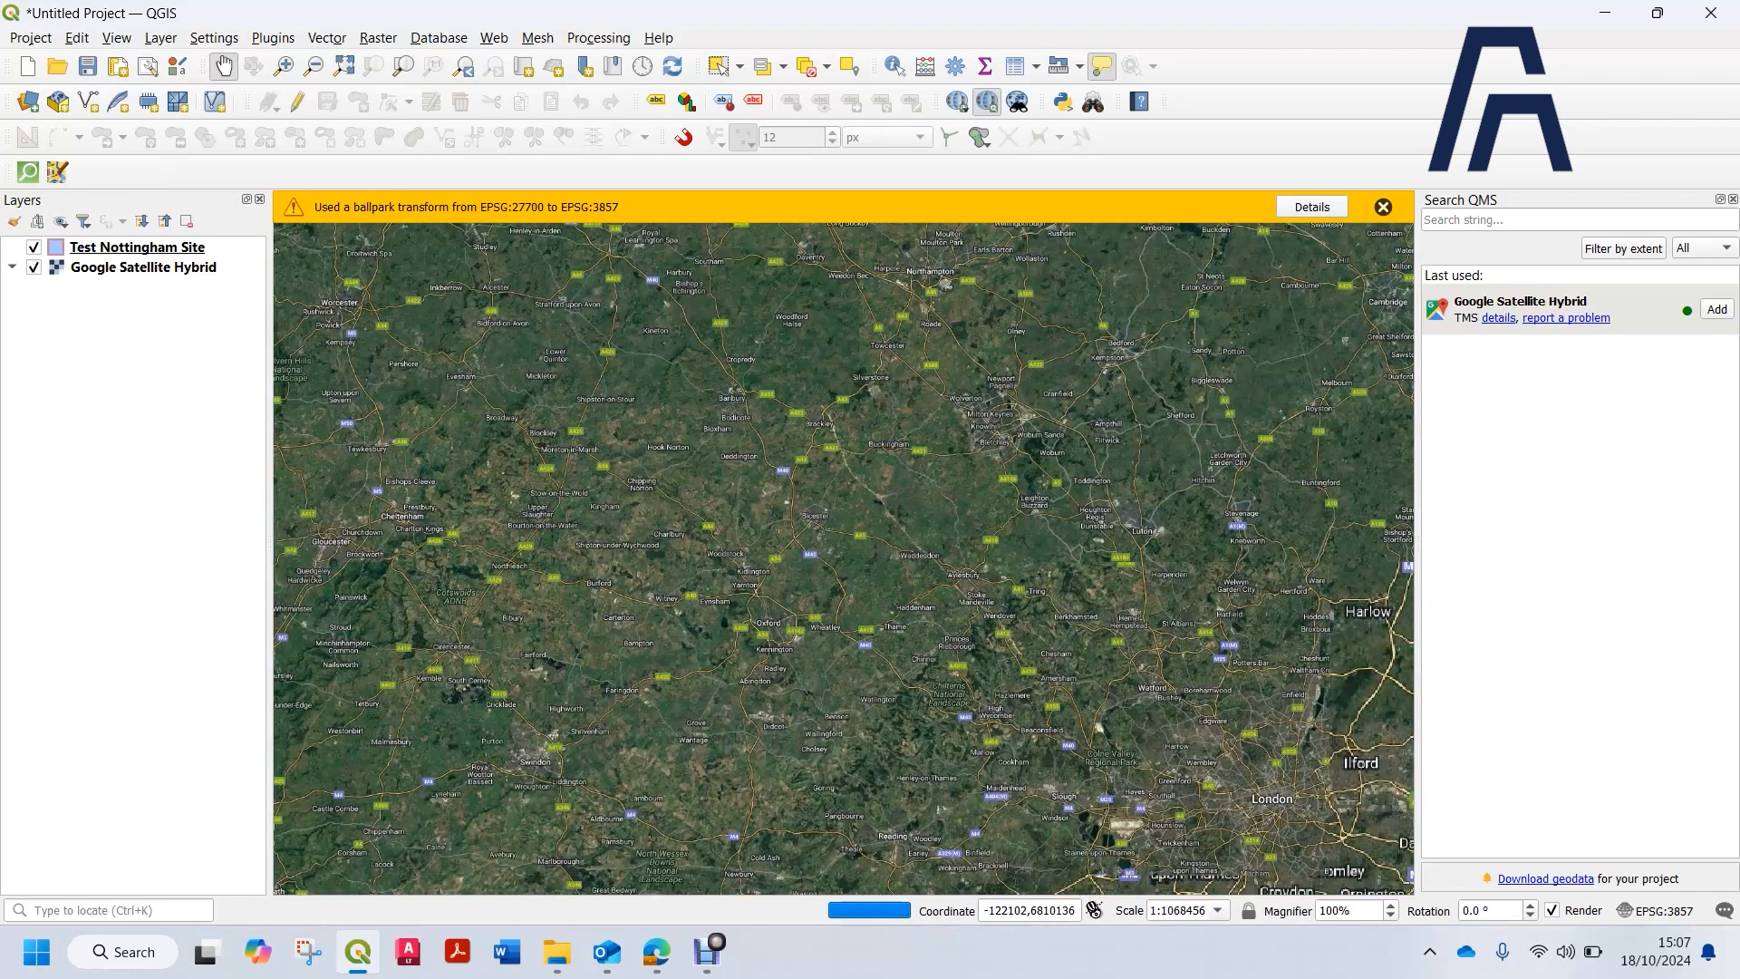
pyautogui.moveTo(839, 399); pyautogui.dragTo(847, 487)
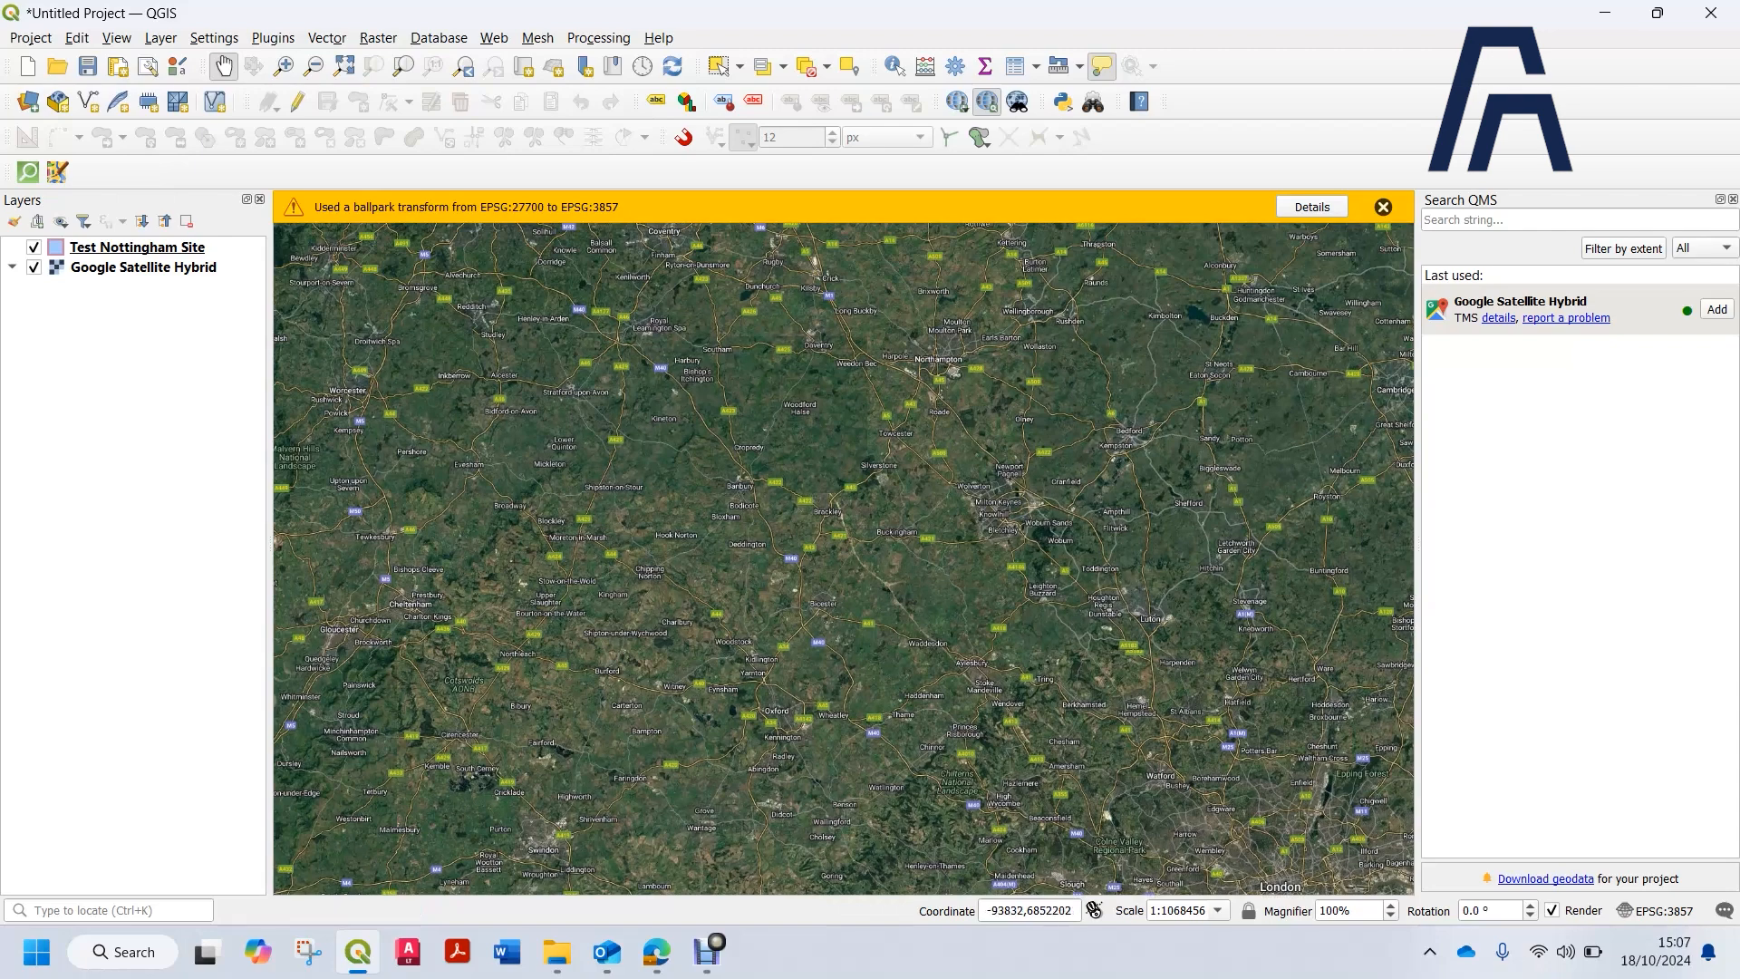
pyautogui.scroll(-1, 887, 493)
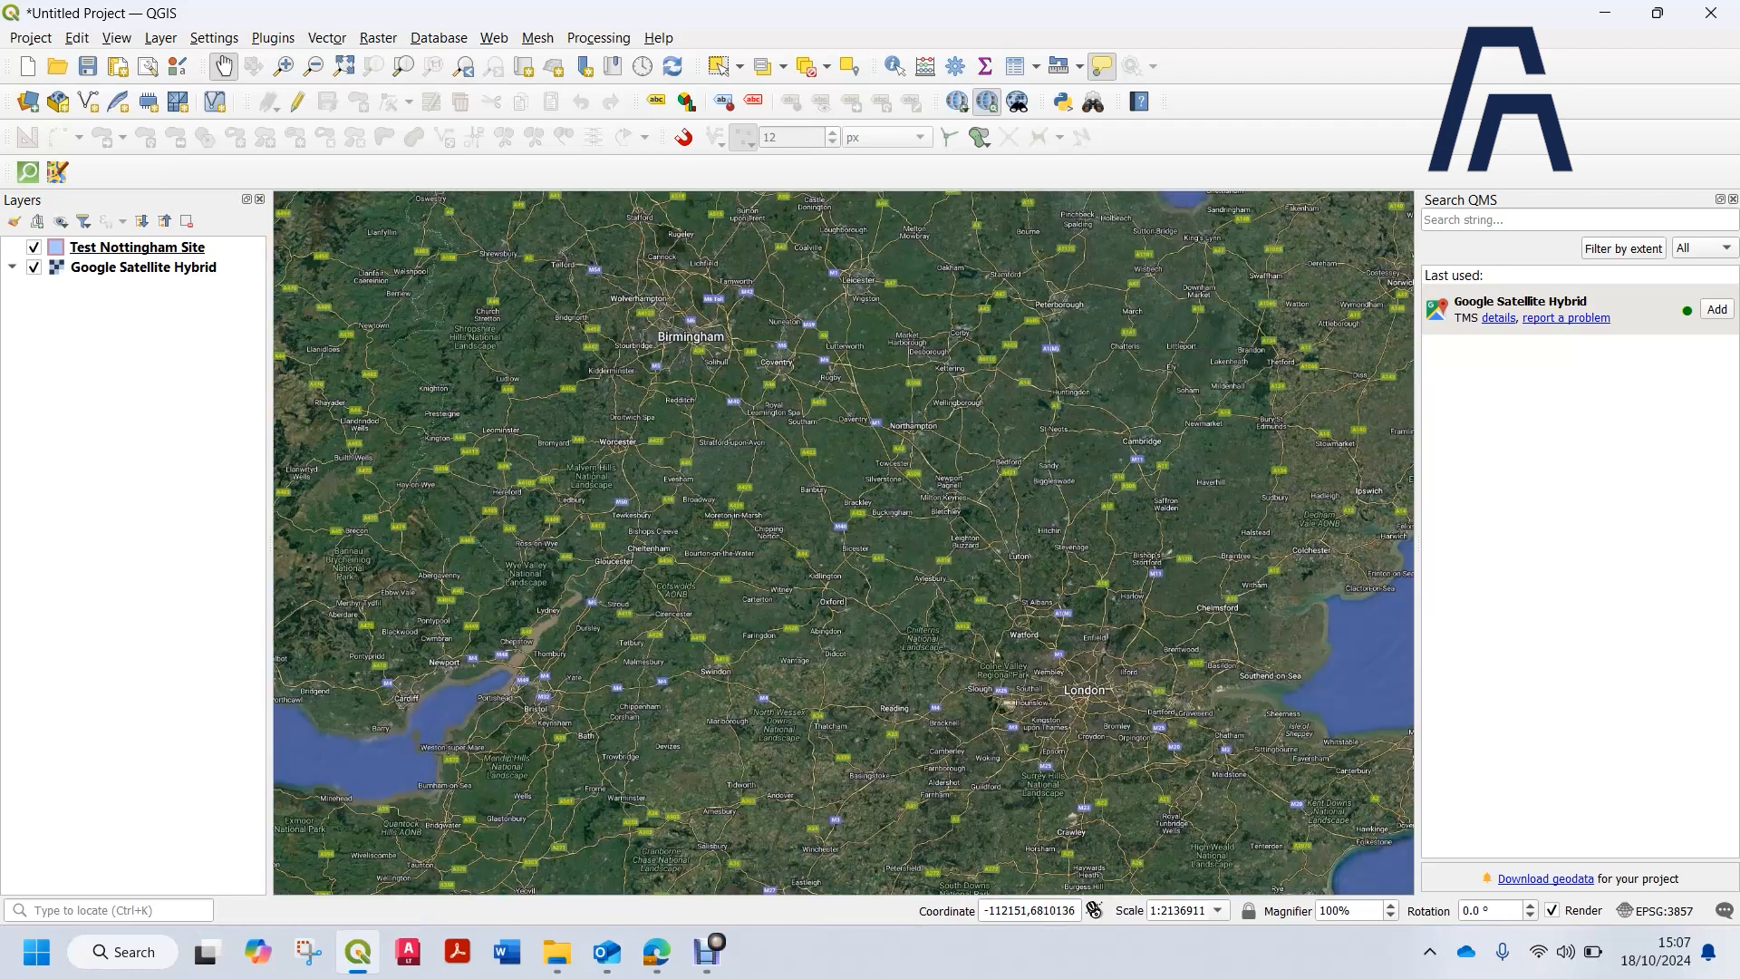
# Zoom the map to the extent of the Test Nottingham Site layer.
pyautogui.moveTo(888, 493); pyautogui.dragTo(887, 515)
pyautogui.rightClick(106, 240)
pyautogui.click(185, 250)
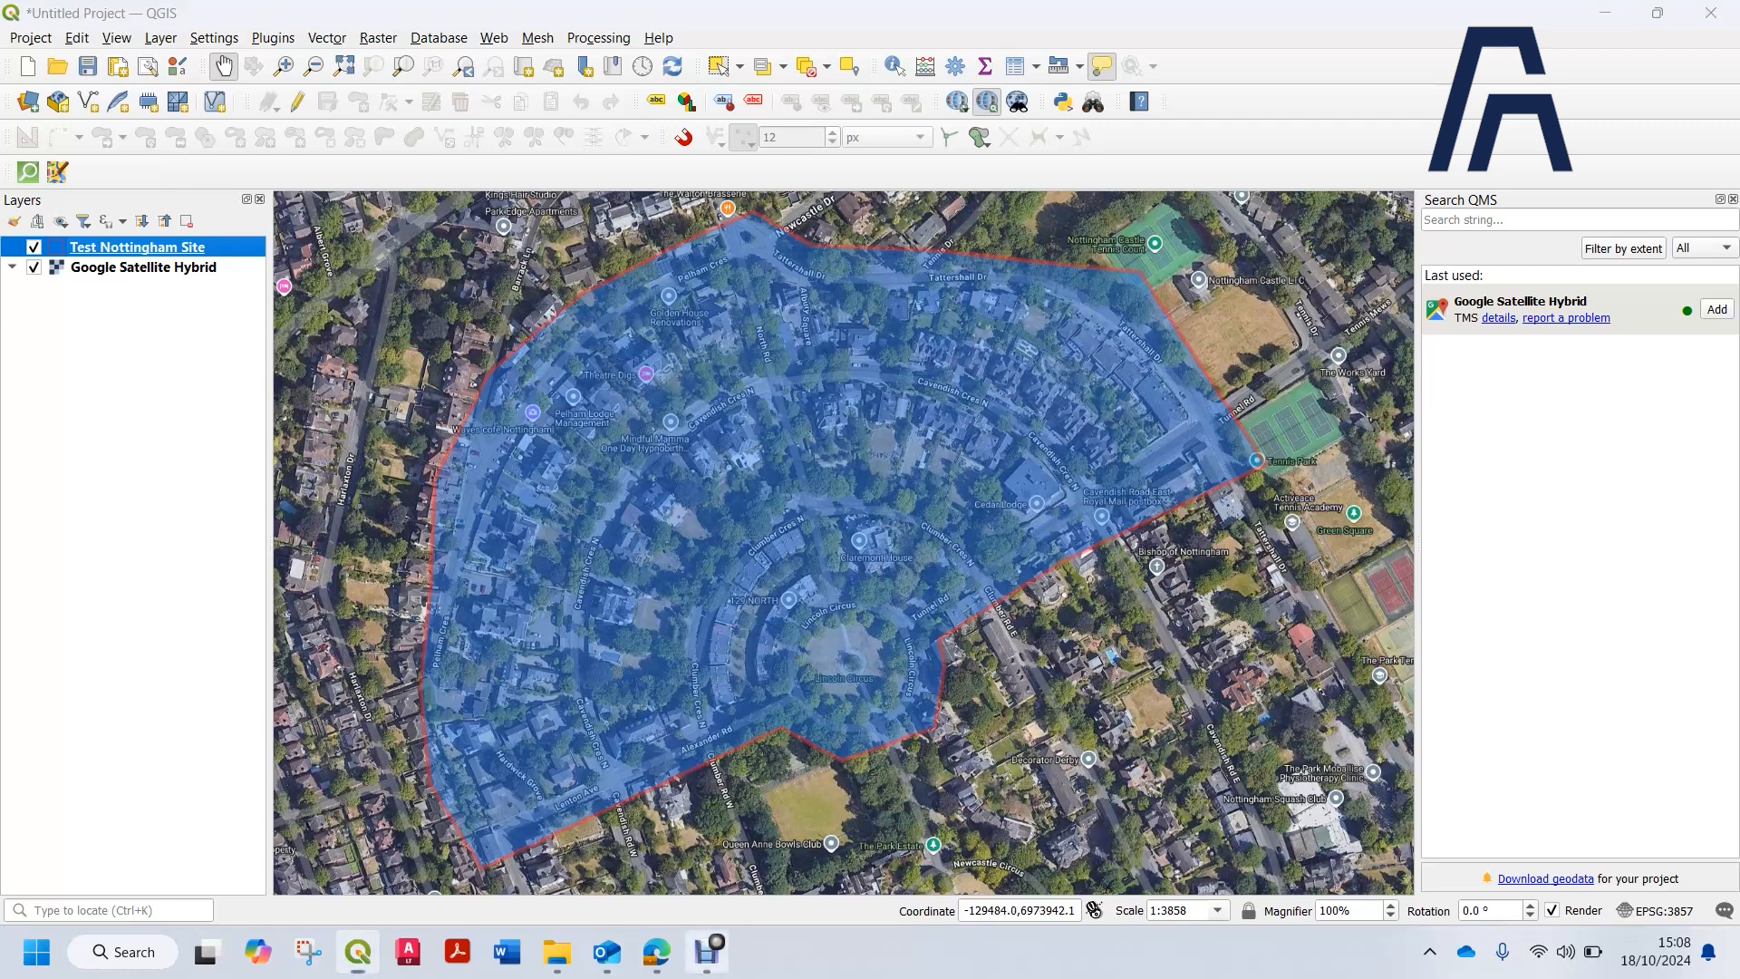
pyautogui.click(707, 952)
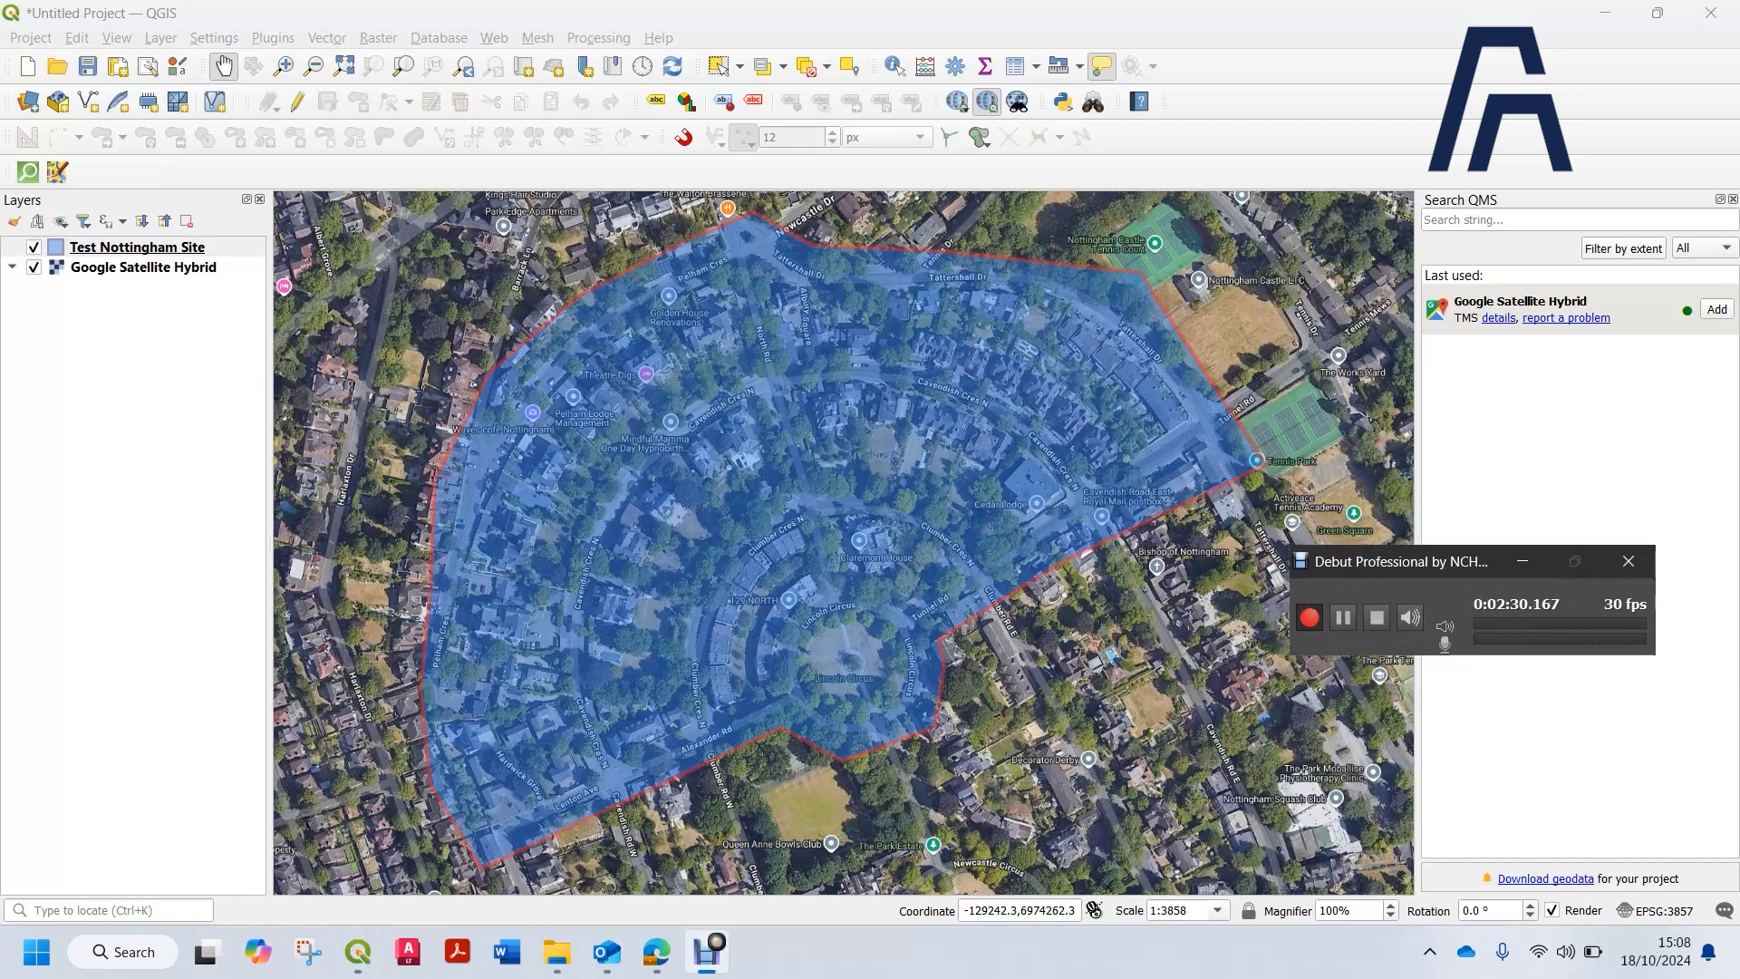
# Put the Test Nottingham Site layer in edit mode and add a nine-vertex polygon with FID 1 over the southern half of the estate.
pyautogui.scroll(-2, 728, 345)
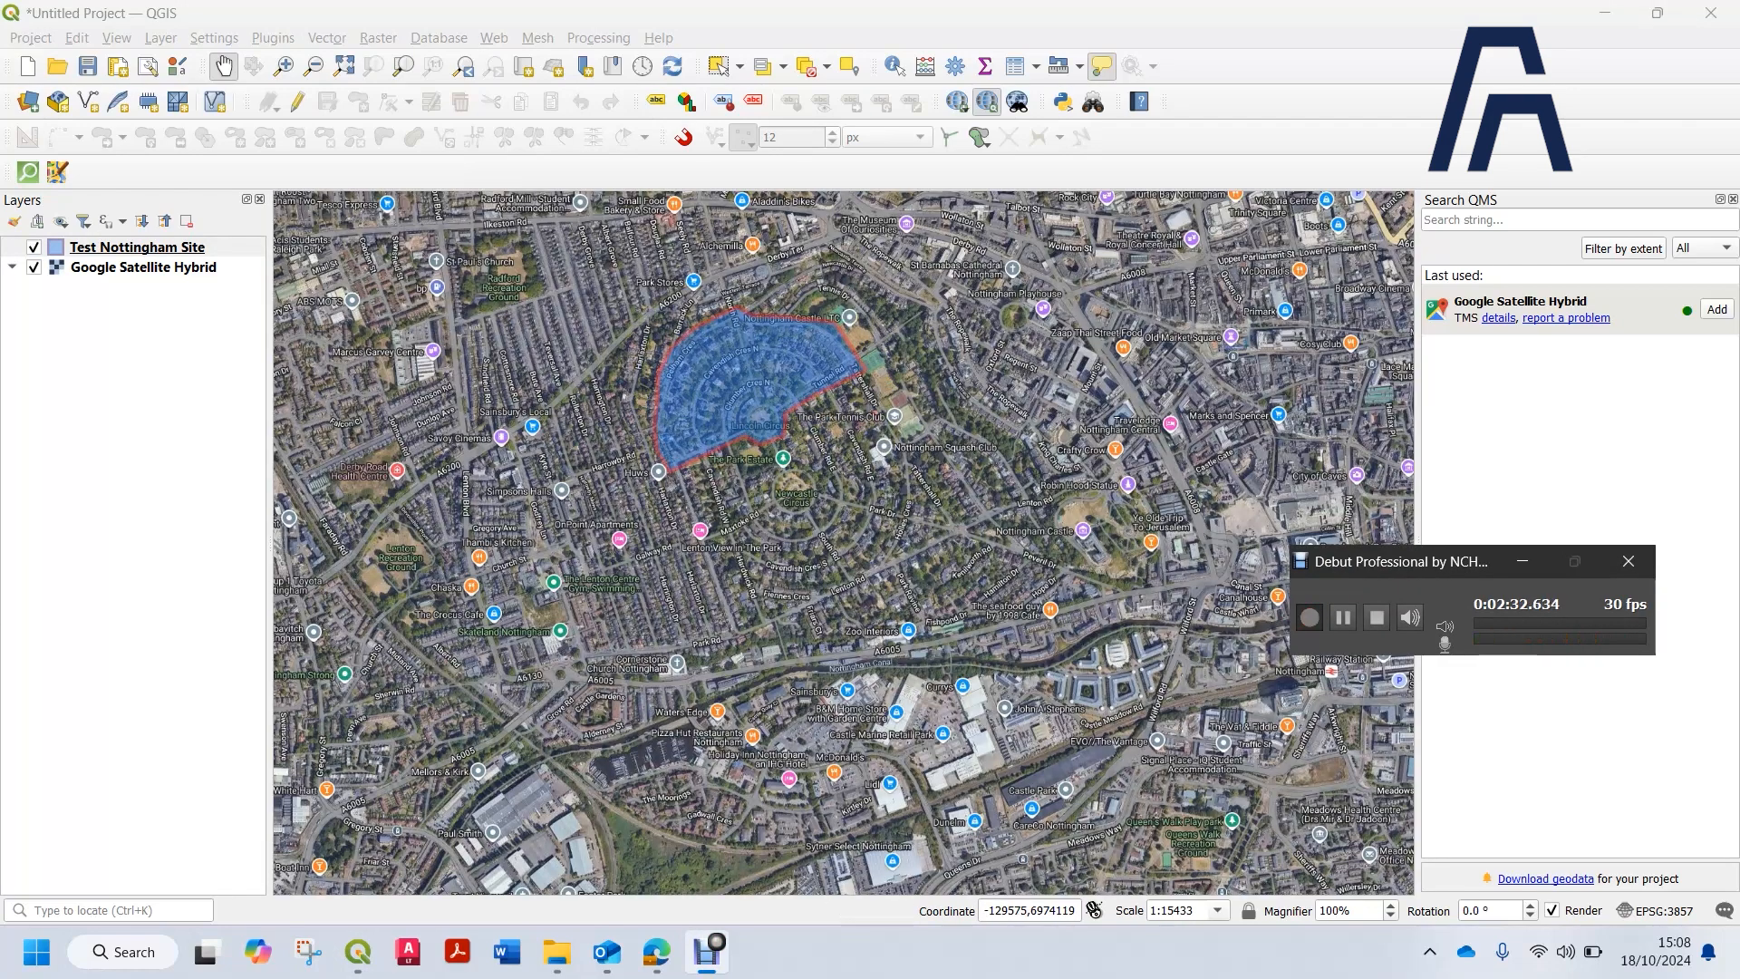
pyautogui.moveTo(800, 417); pyautogui.dragTo(832, 449)
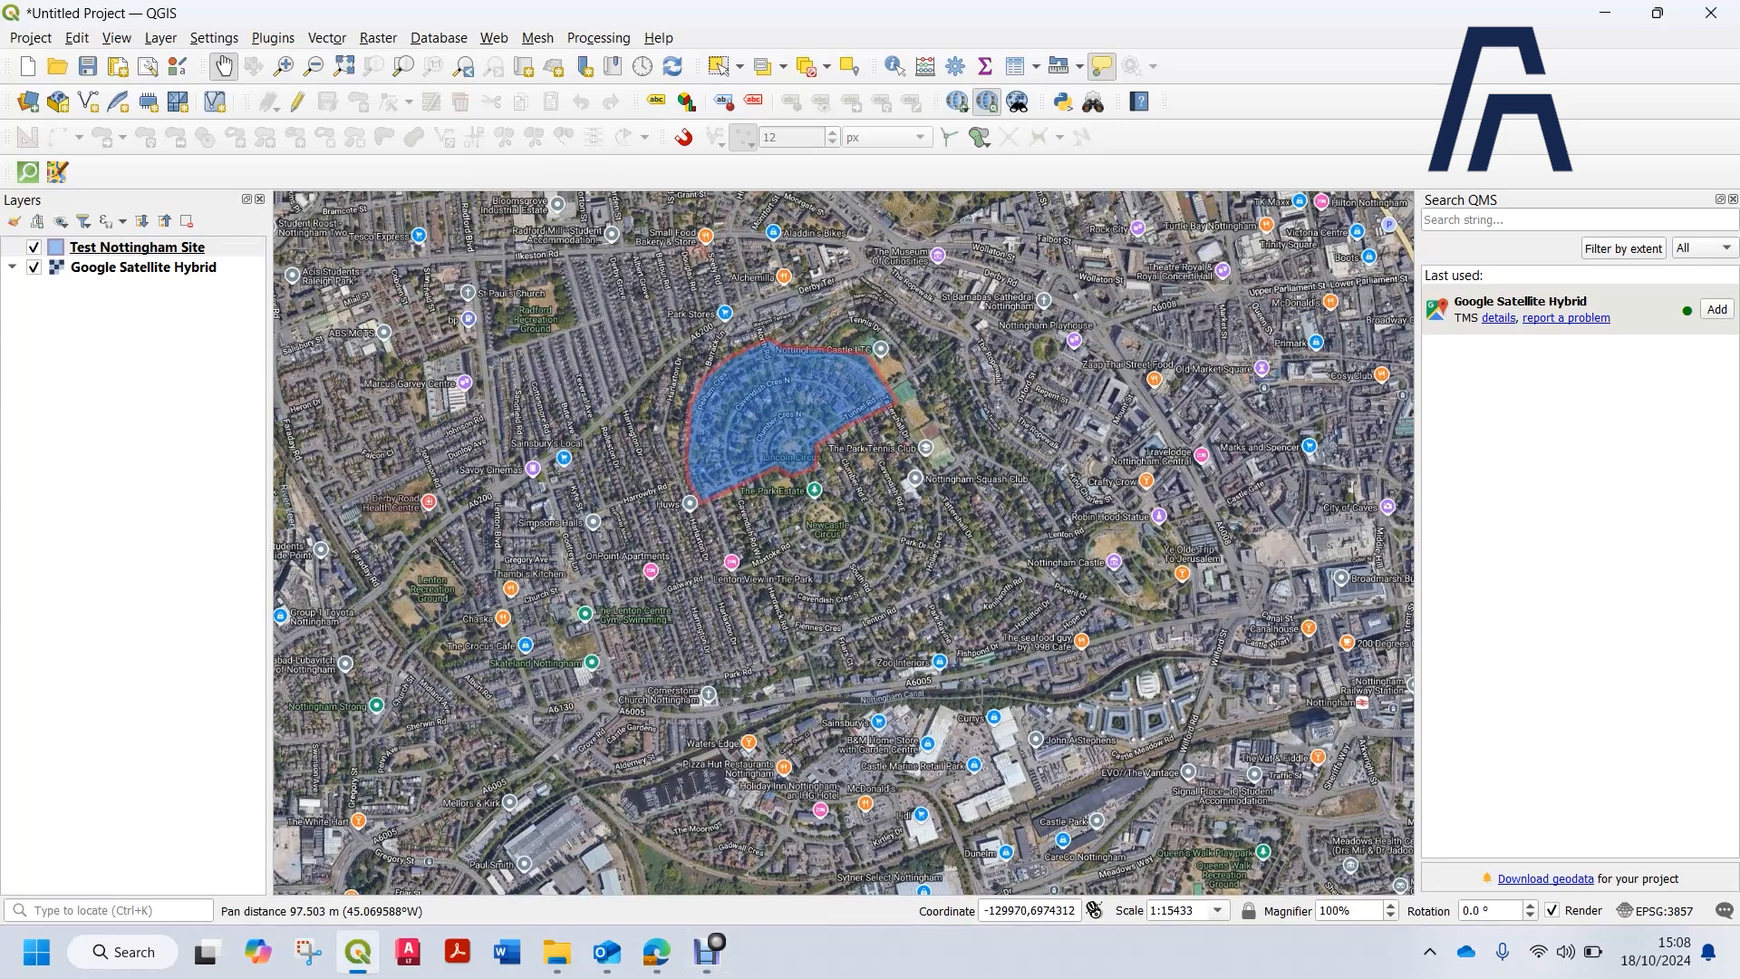
pyautogui.scroll(1, 748, 404)
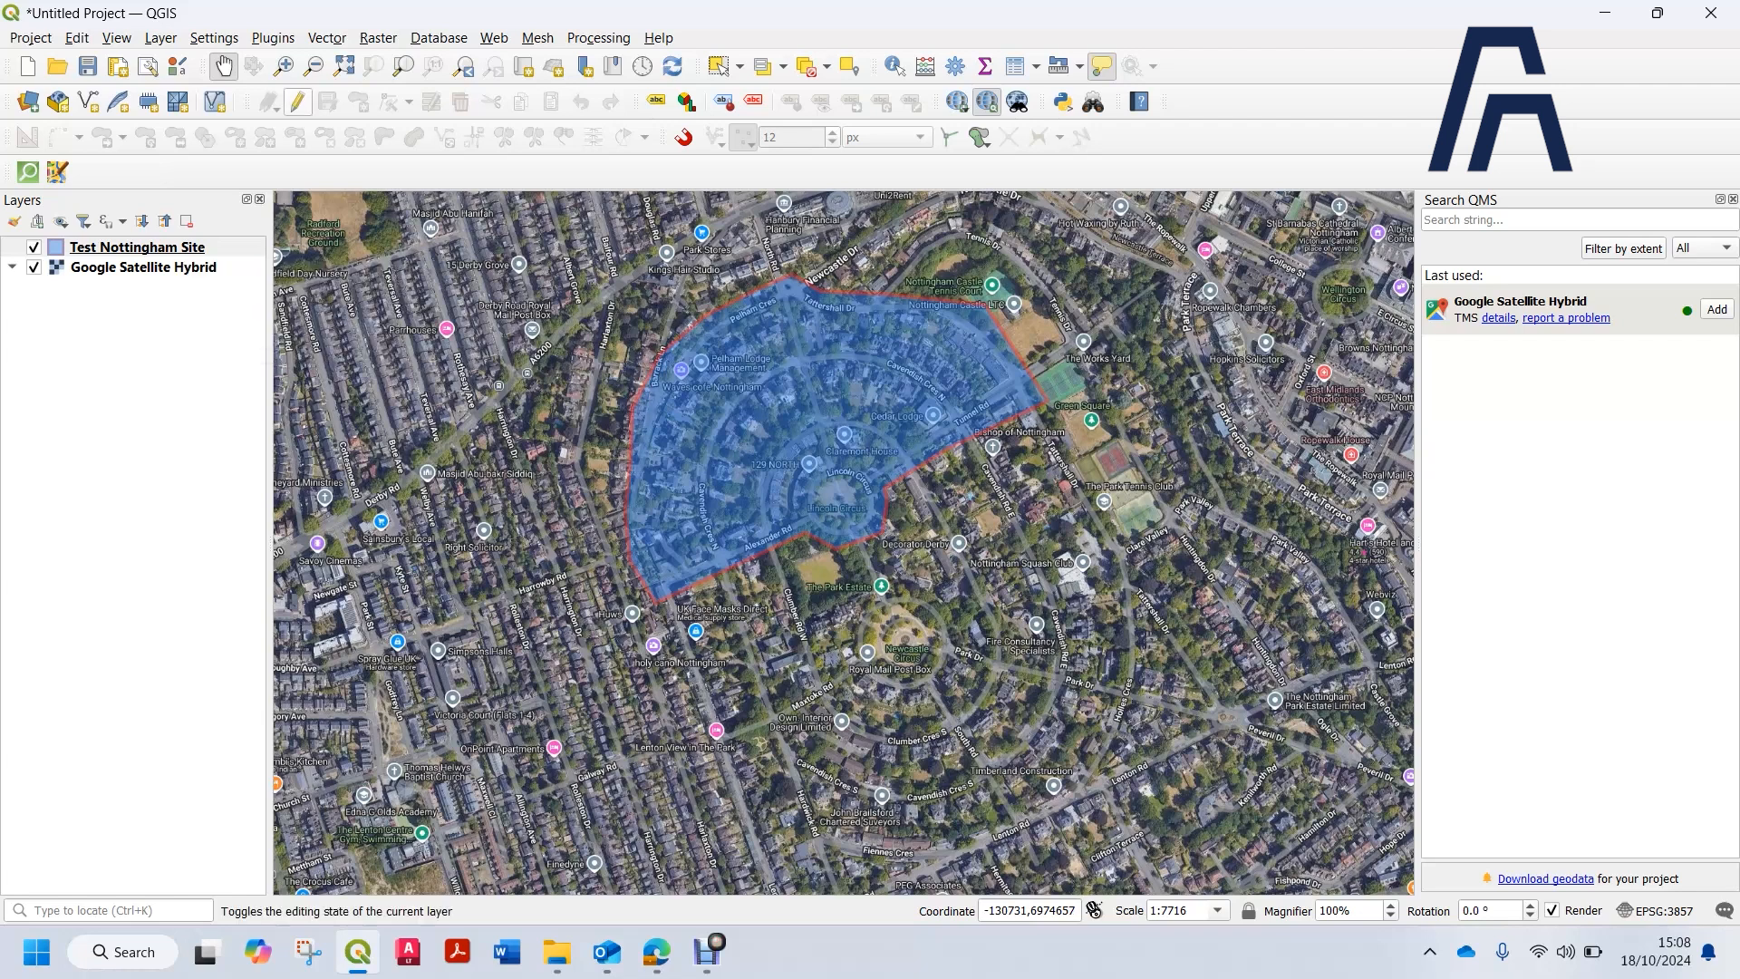
pyautogui.click(298, 101)
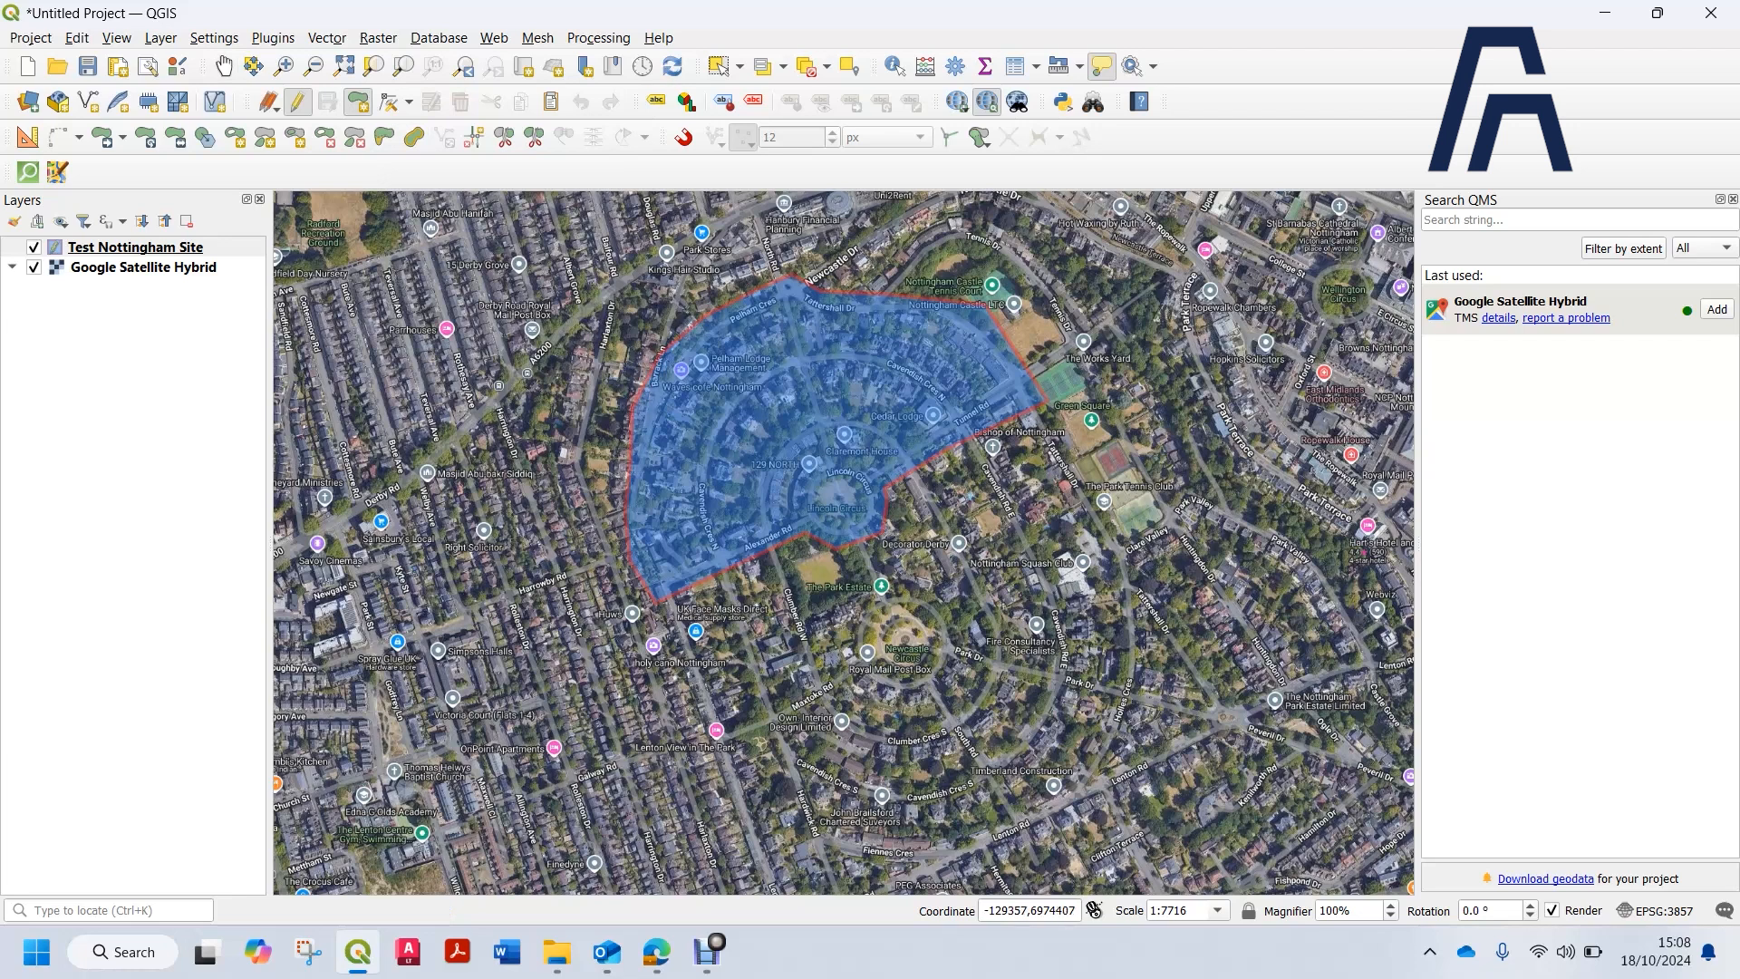
pyautogui.click(716, 729)
pyautogui.click(954, 592)
pyautogui.click(977, 606)
pyautogui.click(1127, 541)
pyautogui.click(1166, 703)
pyautogui.click(1107, 818)
pyautogui.click(1031, 875)
pyautogui.click(810, 874)
pyautogui.click(711, 786)
pyautogui.rightClick(709, 725)
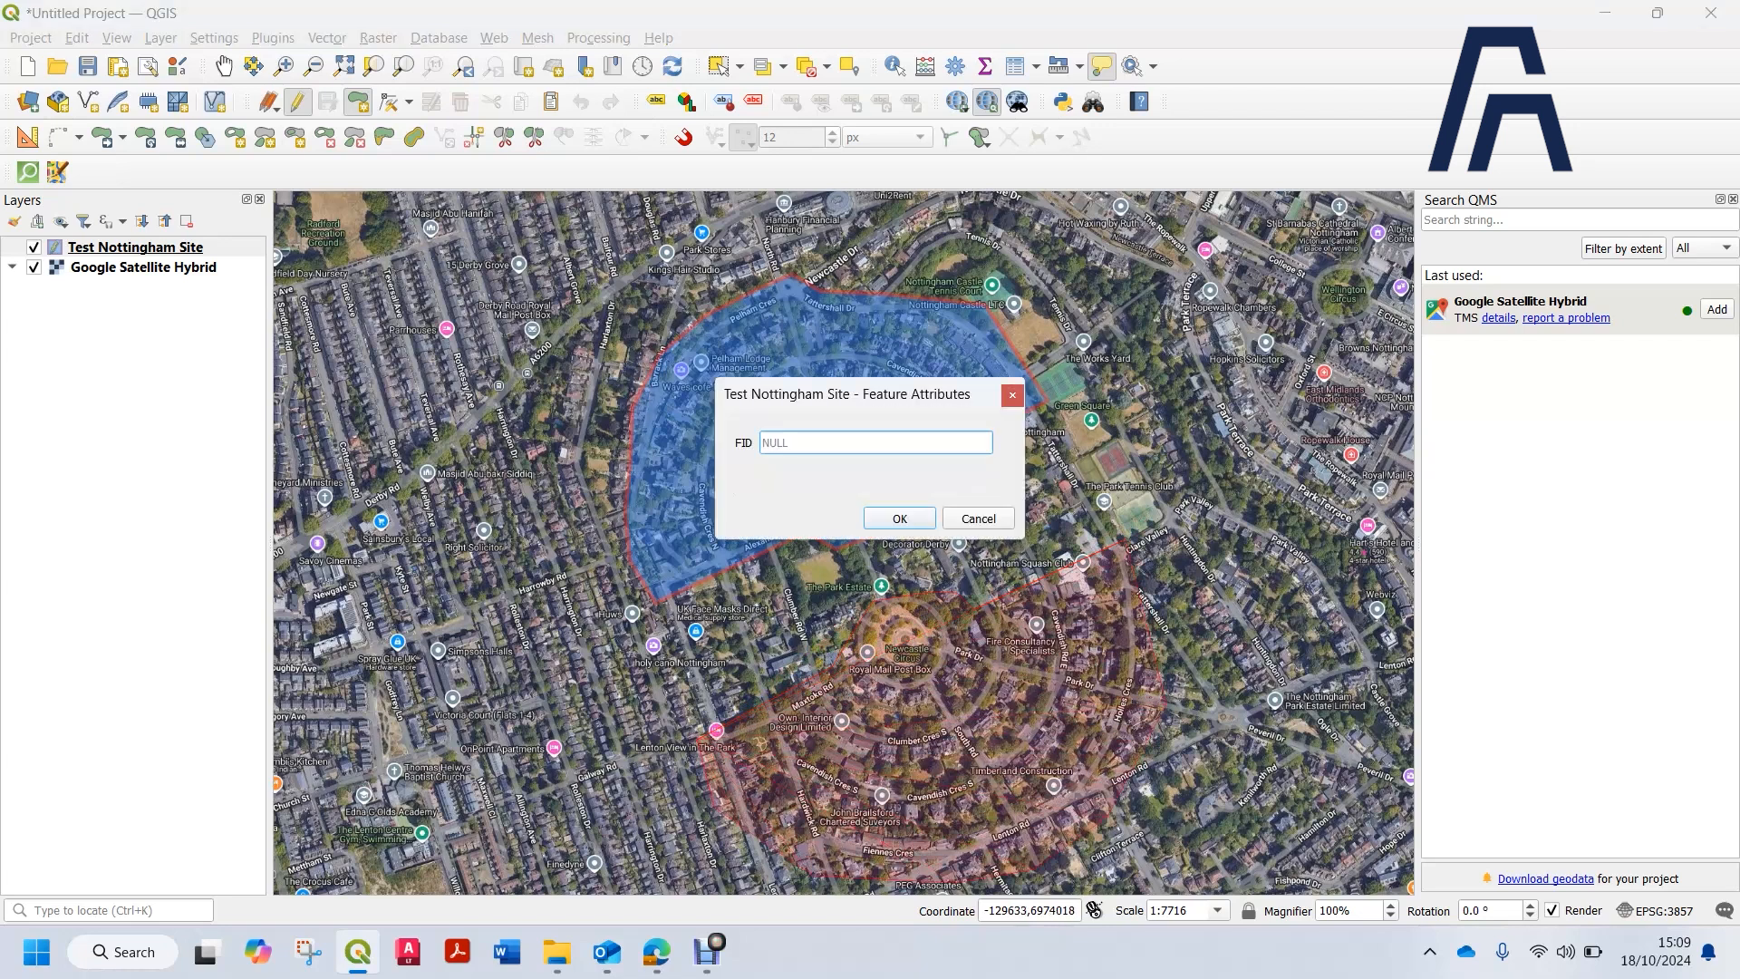
pyautogui.write('1')
pyautogui.press('Return')
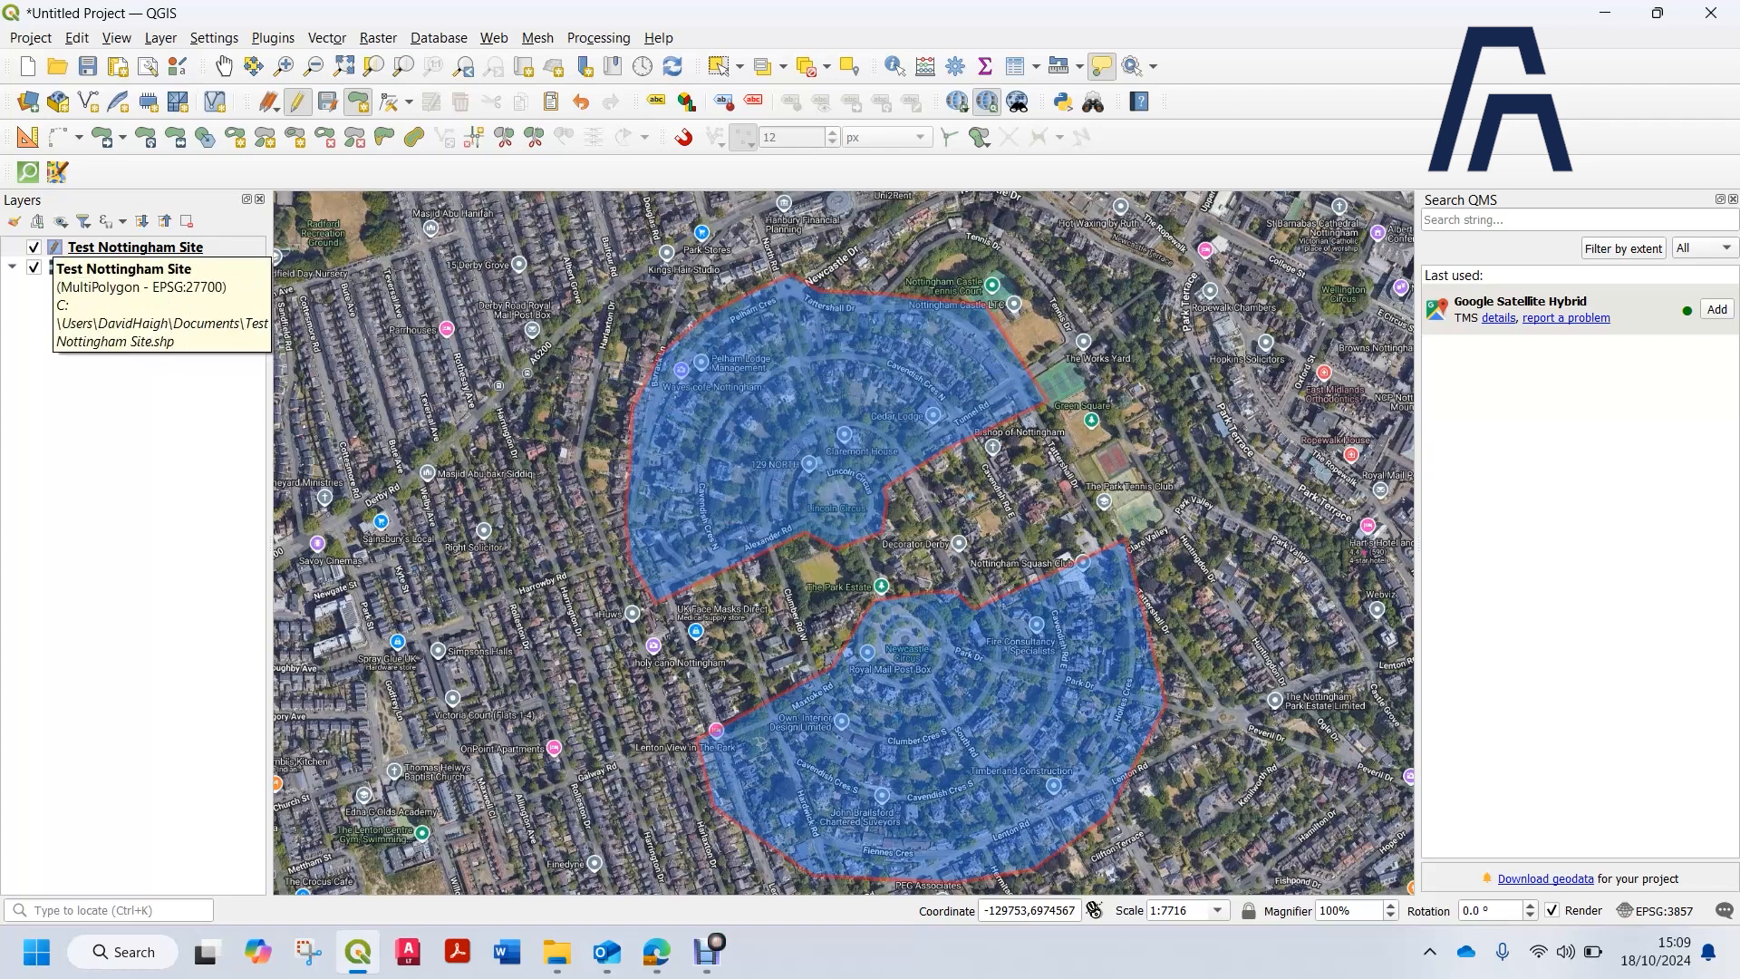
# Select the northern and southern site polygons individually and together, and clear the selection.
pyautogui.click(718, 66)
pyautogui.click(870, 399)
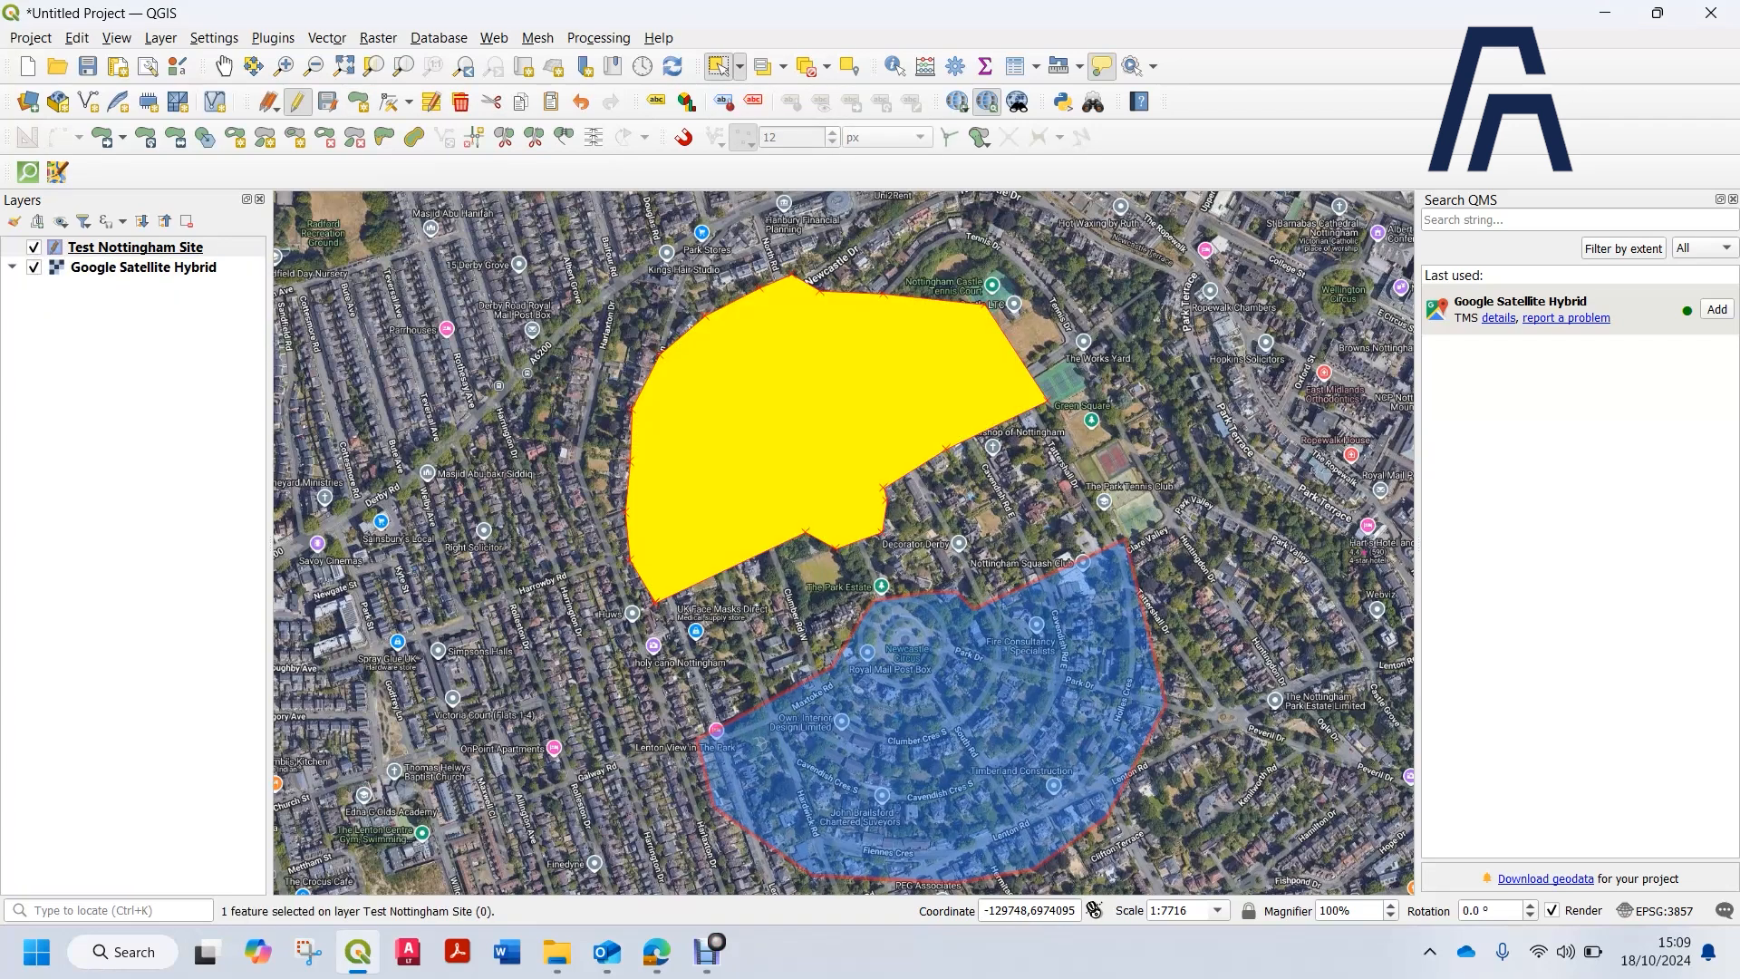
pyautogui.click(1052, 721)
pyautogui.click(875, 463)
pyautogui.click(1033, 707)
pyautogui.click(875, 463)
pyautogui.click(1020, 676)
pyautogui.click(929, 435)
pyautogui.keyDown('shift'); pyautogui.click(1010, 639); pyautogui.keyUp('shift')
pyautogui.click(978, 546)
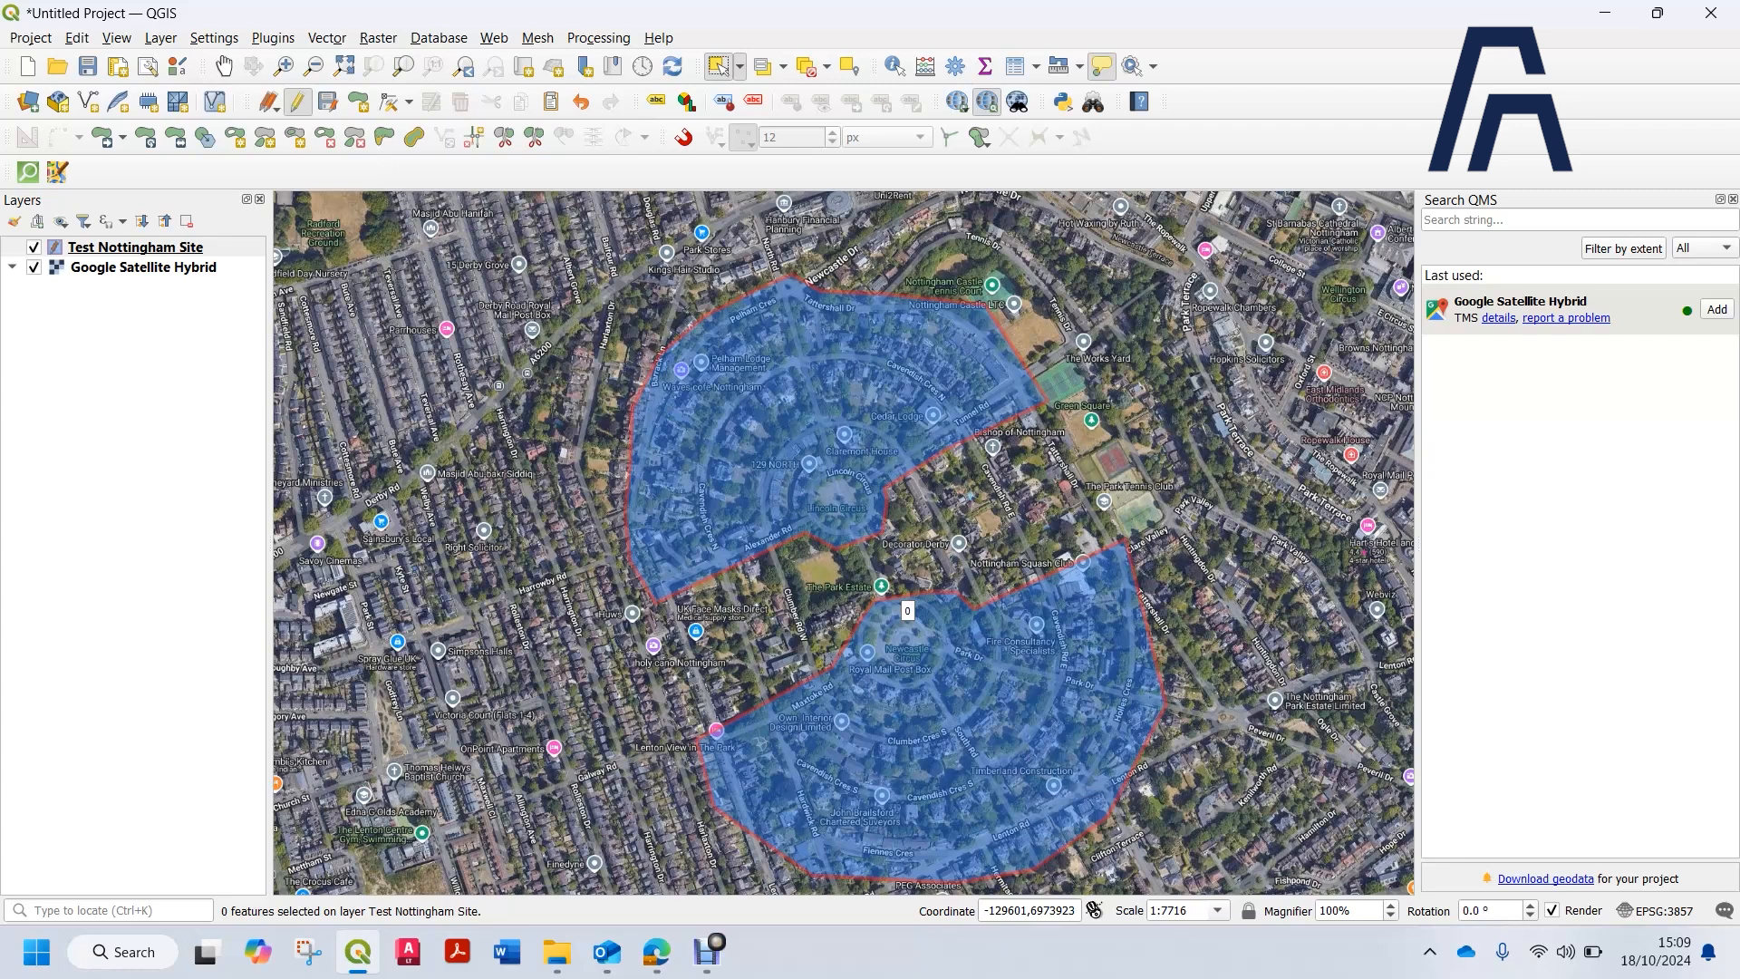
pyautogui.scroll(-1, 859, 526)
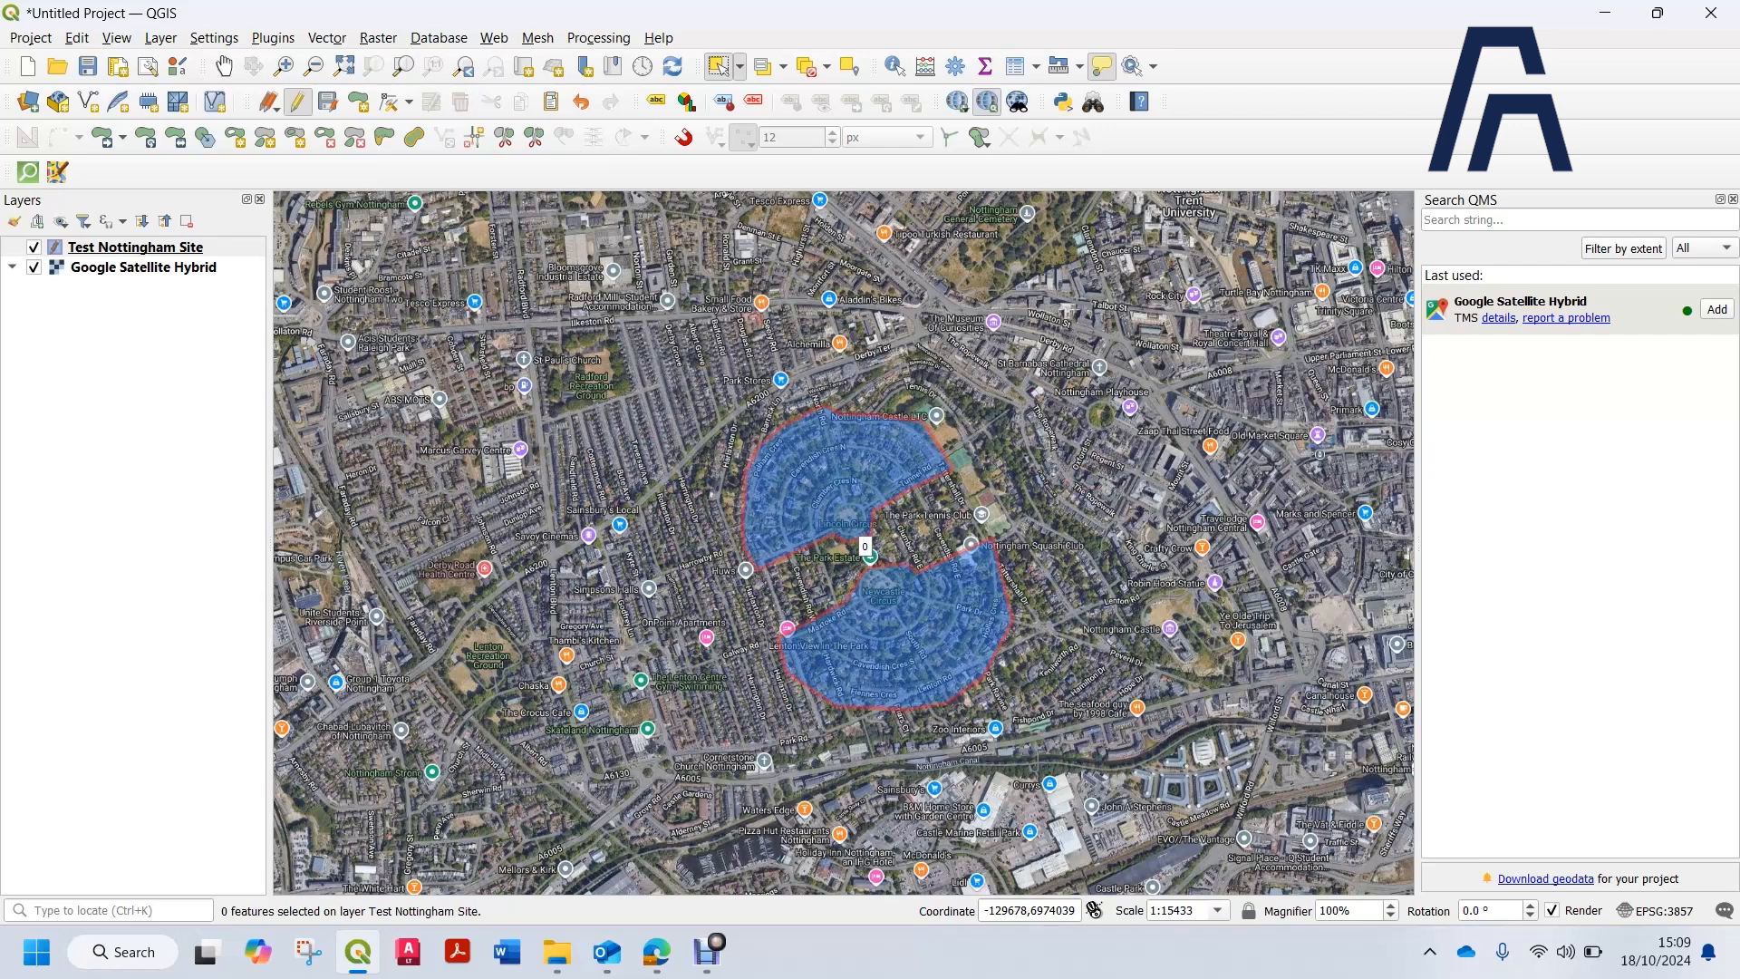
pyautogui.scroll(1, 922, 573)
pyautogui.click(786, 391)
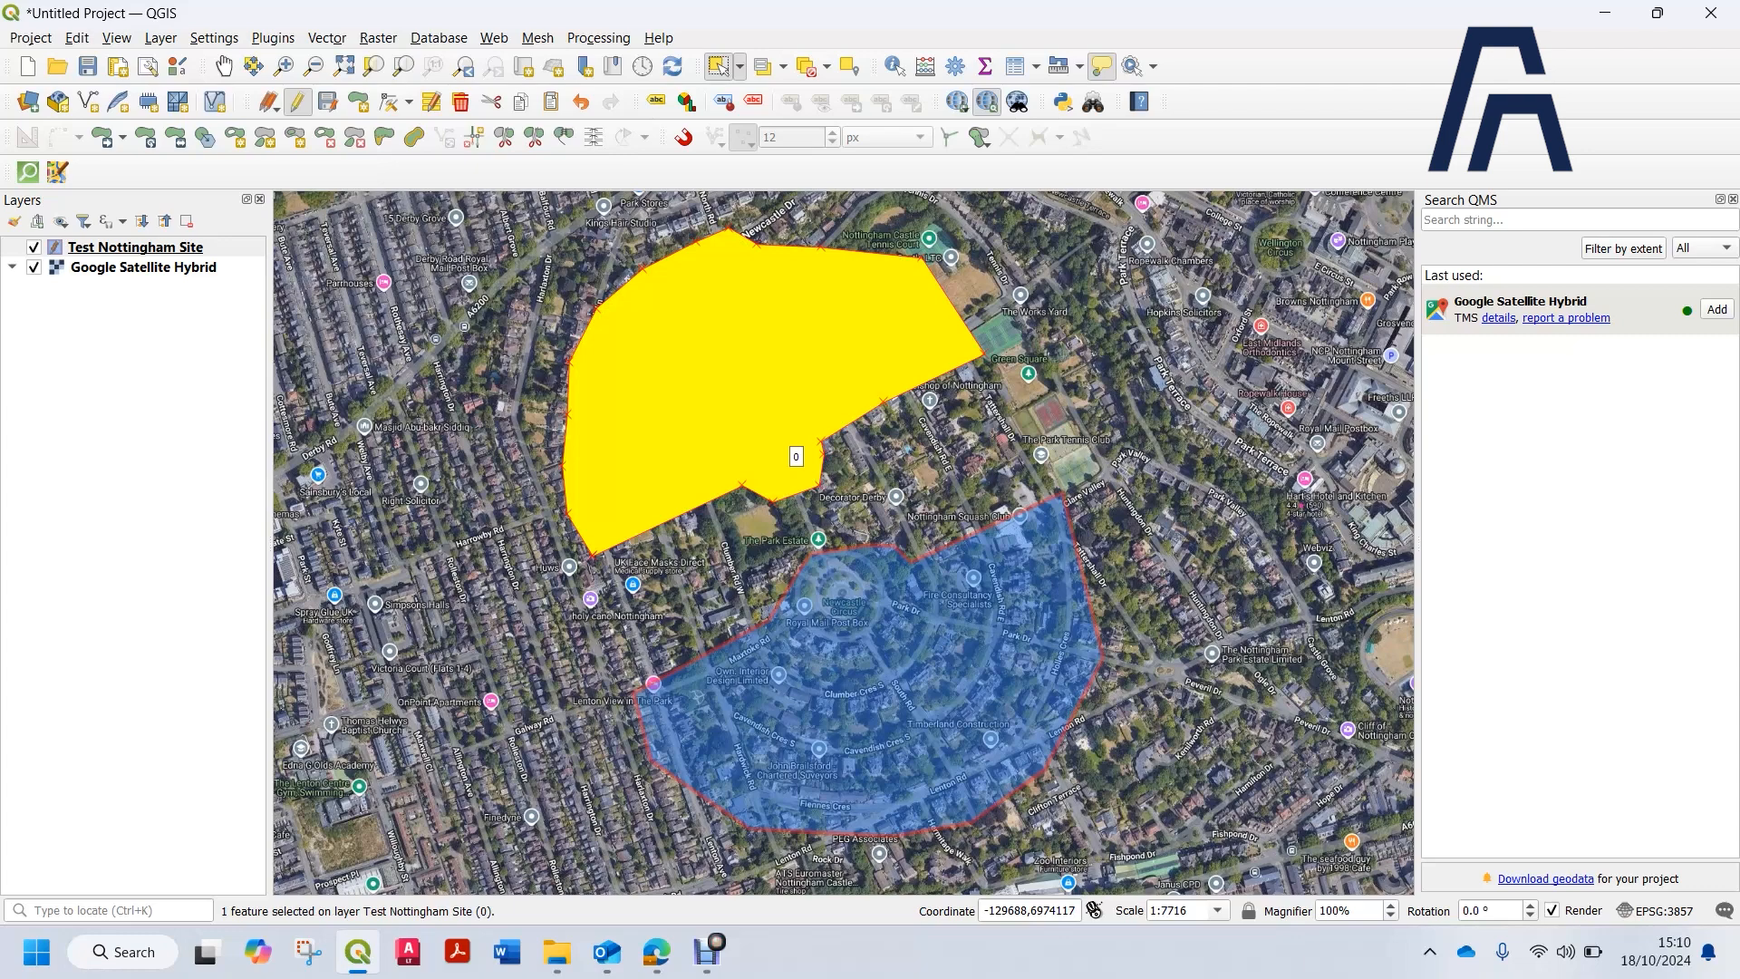
pyautogui.click(902, 470)
# Delete the southern polygon with the Delete Part tool and end editing of the Test Nottingham Site layer.
pyautogui.scroll(-1, 903, 470)
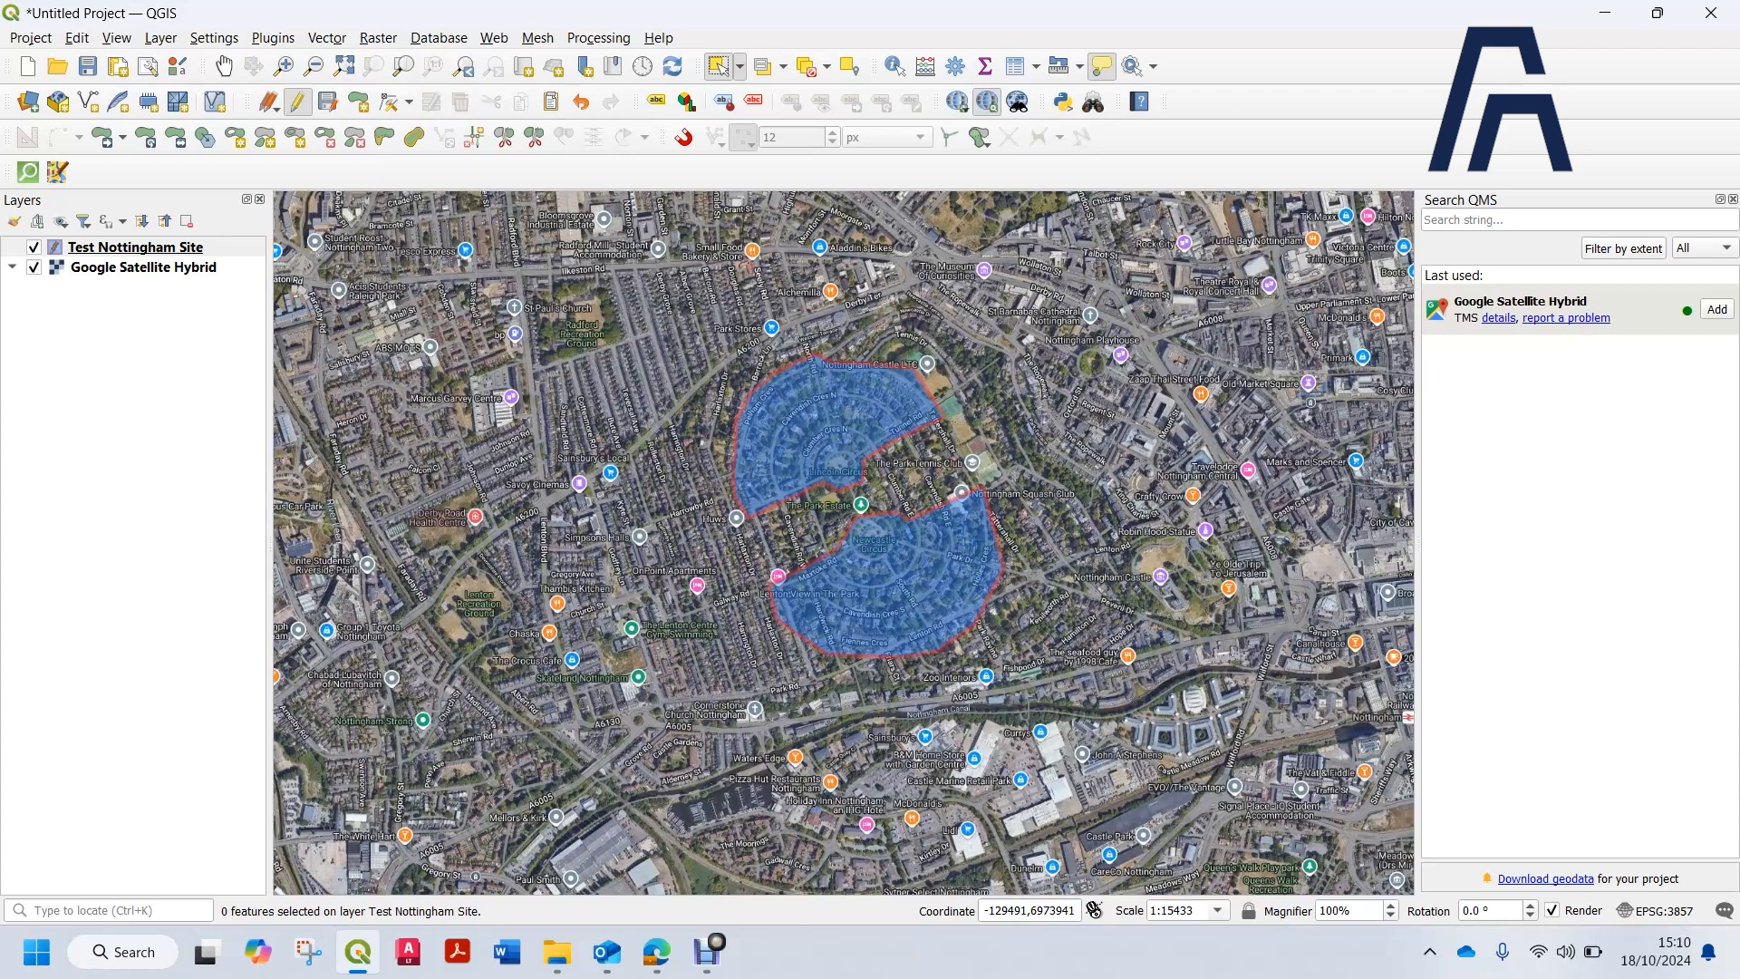
pyautogui.scroll(1, 875, 414)
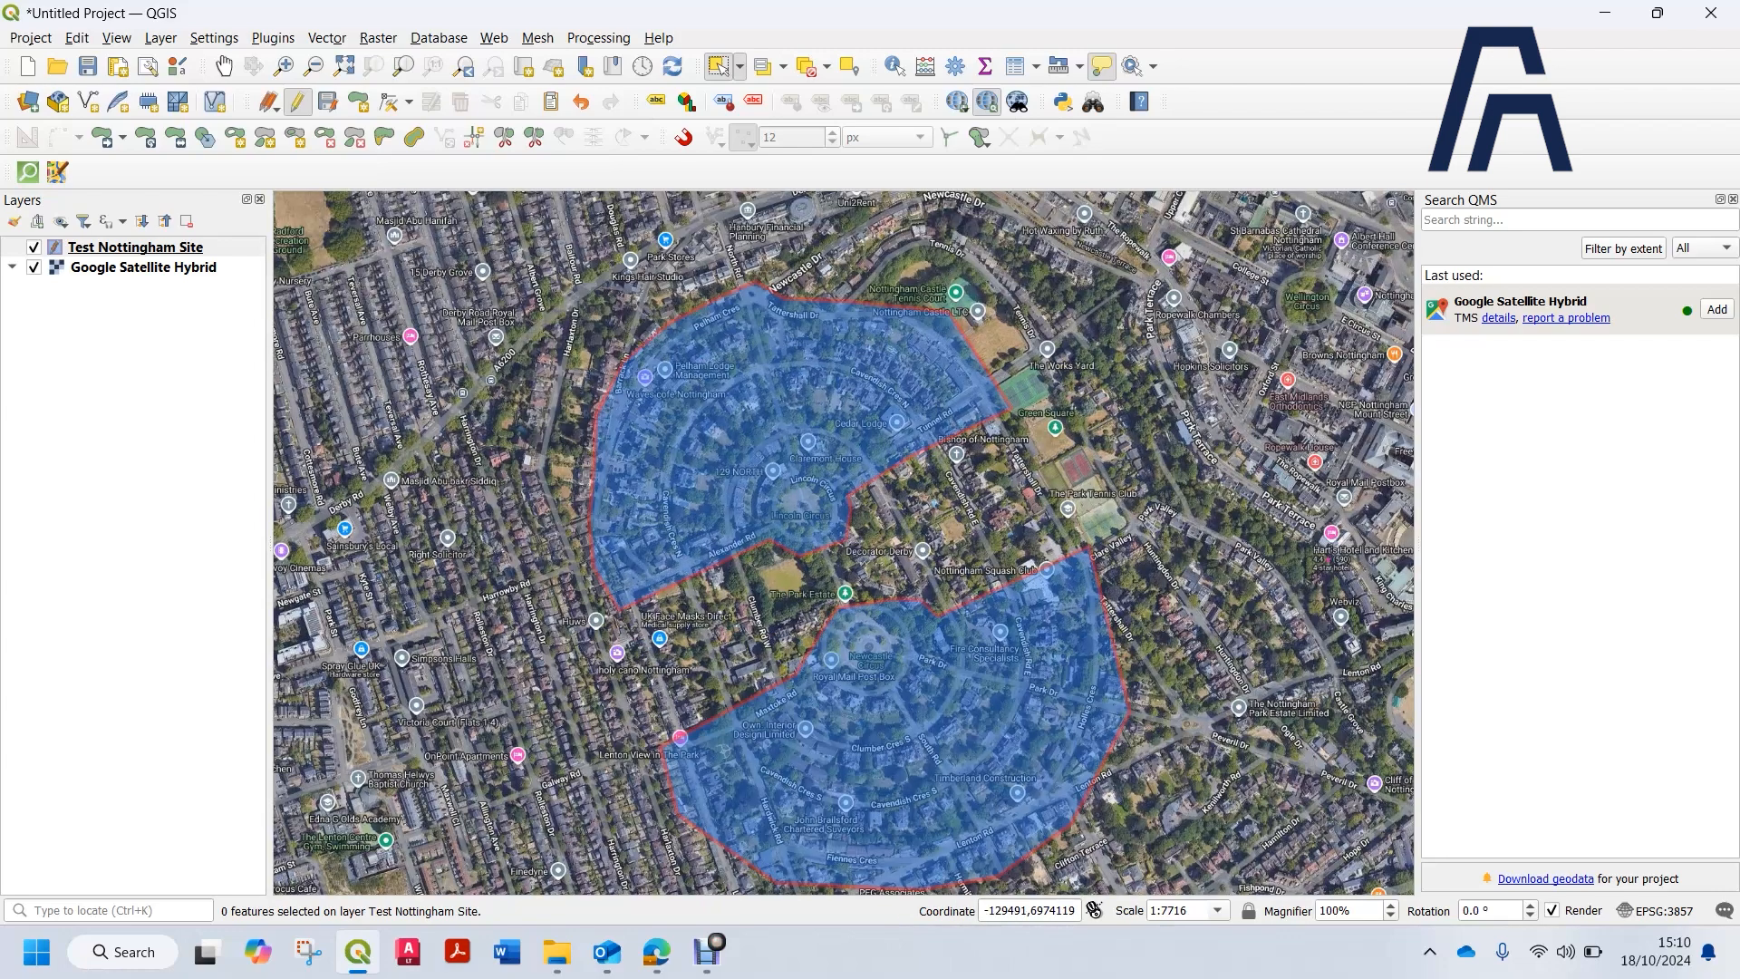
pyautogui.scroll(-1, 858, 455)
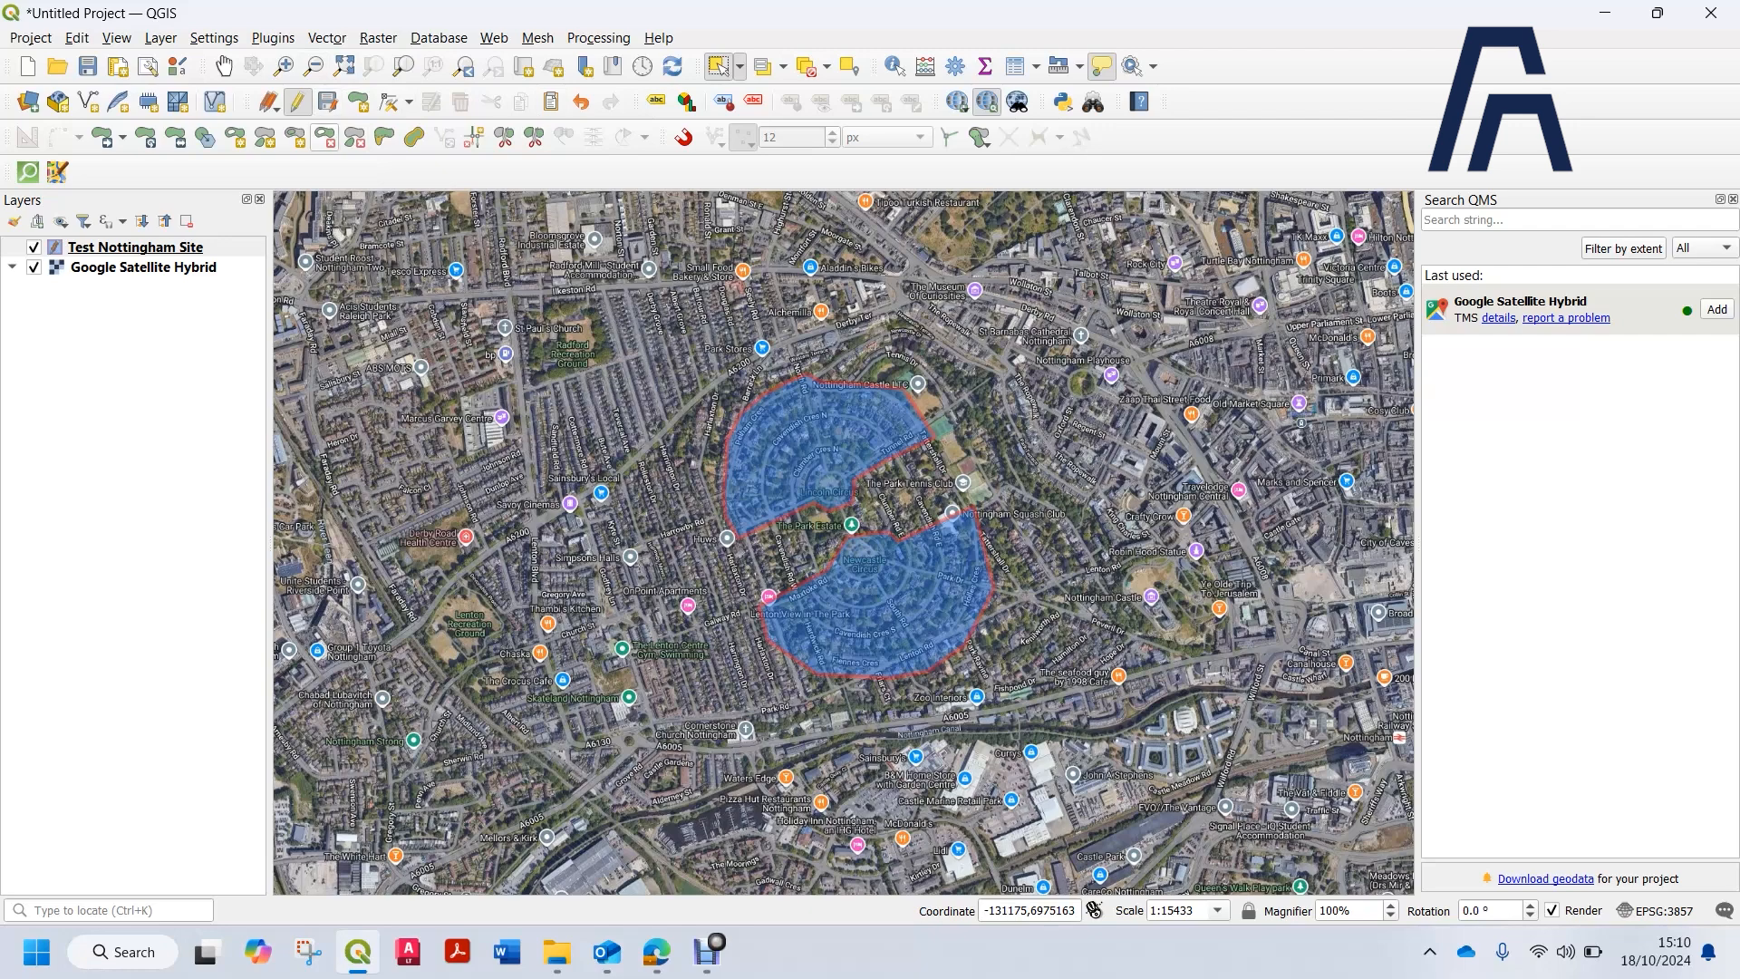
pyautogui.click(886, 609)
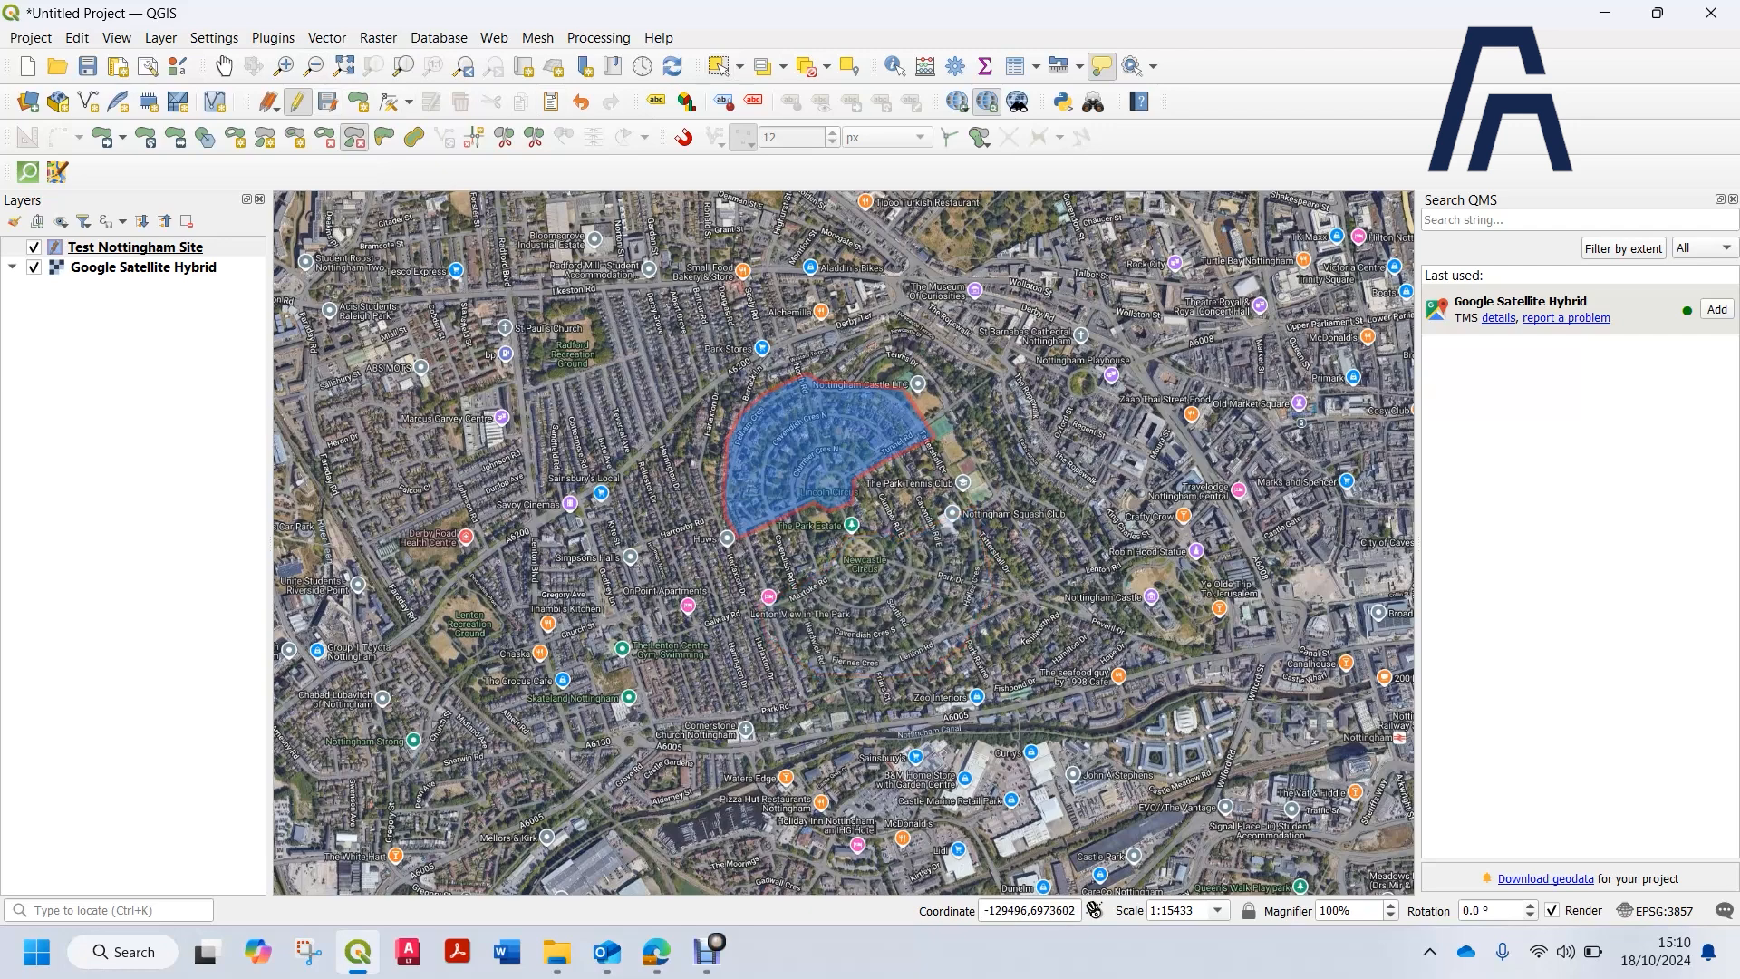
pyautogui.scroll(1, 858, 473)
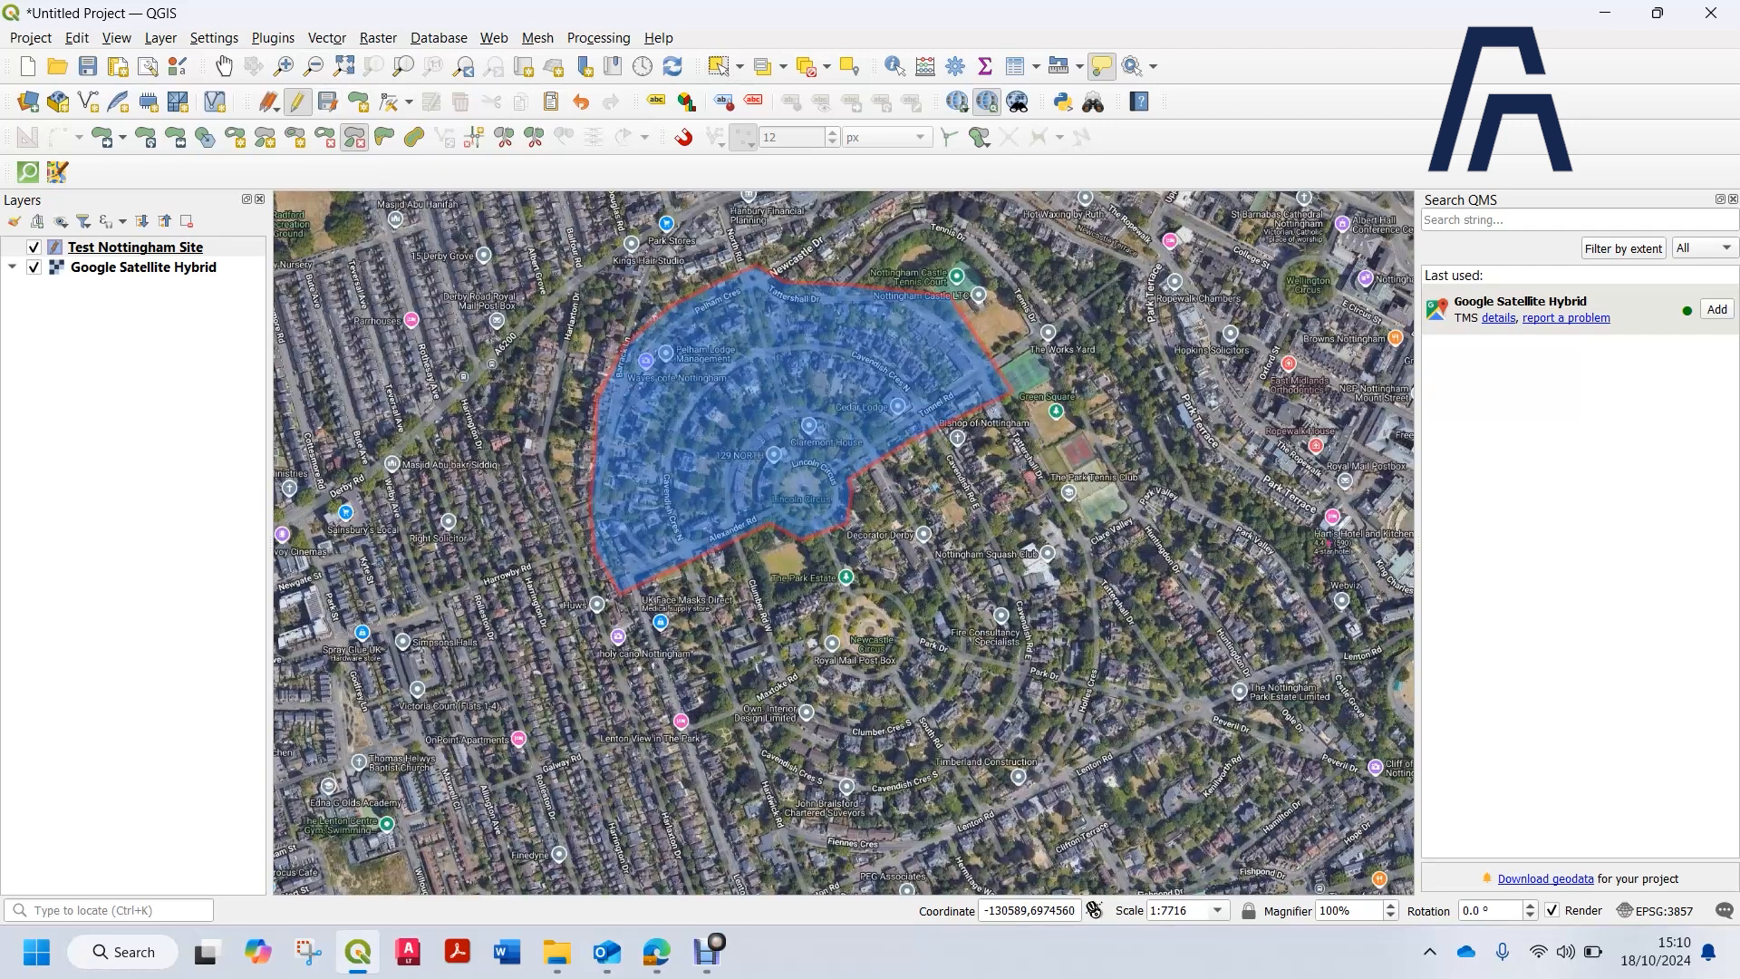
pyautogui.click(298, 102)
pyautogui.click(968, 487)
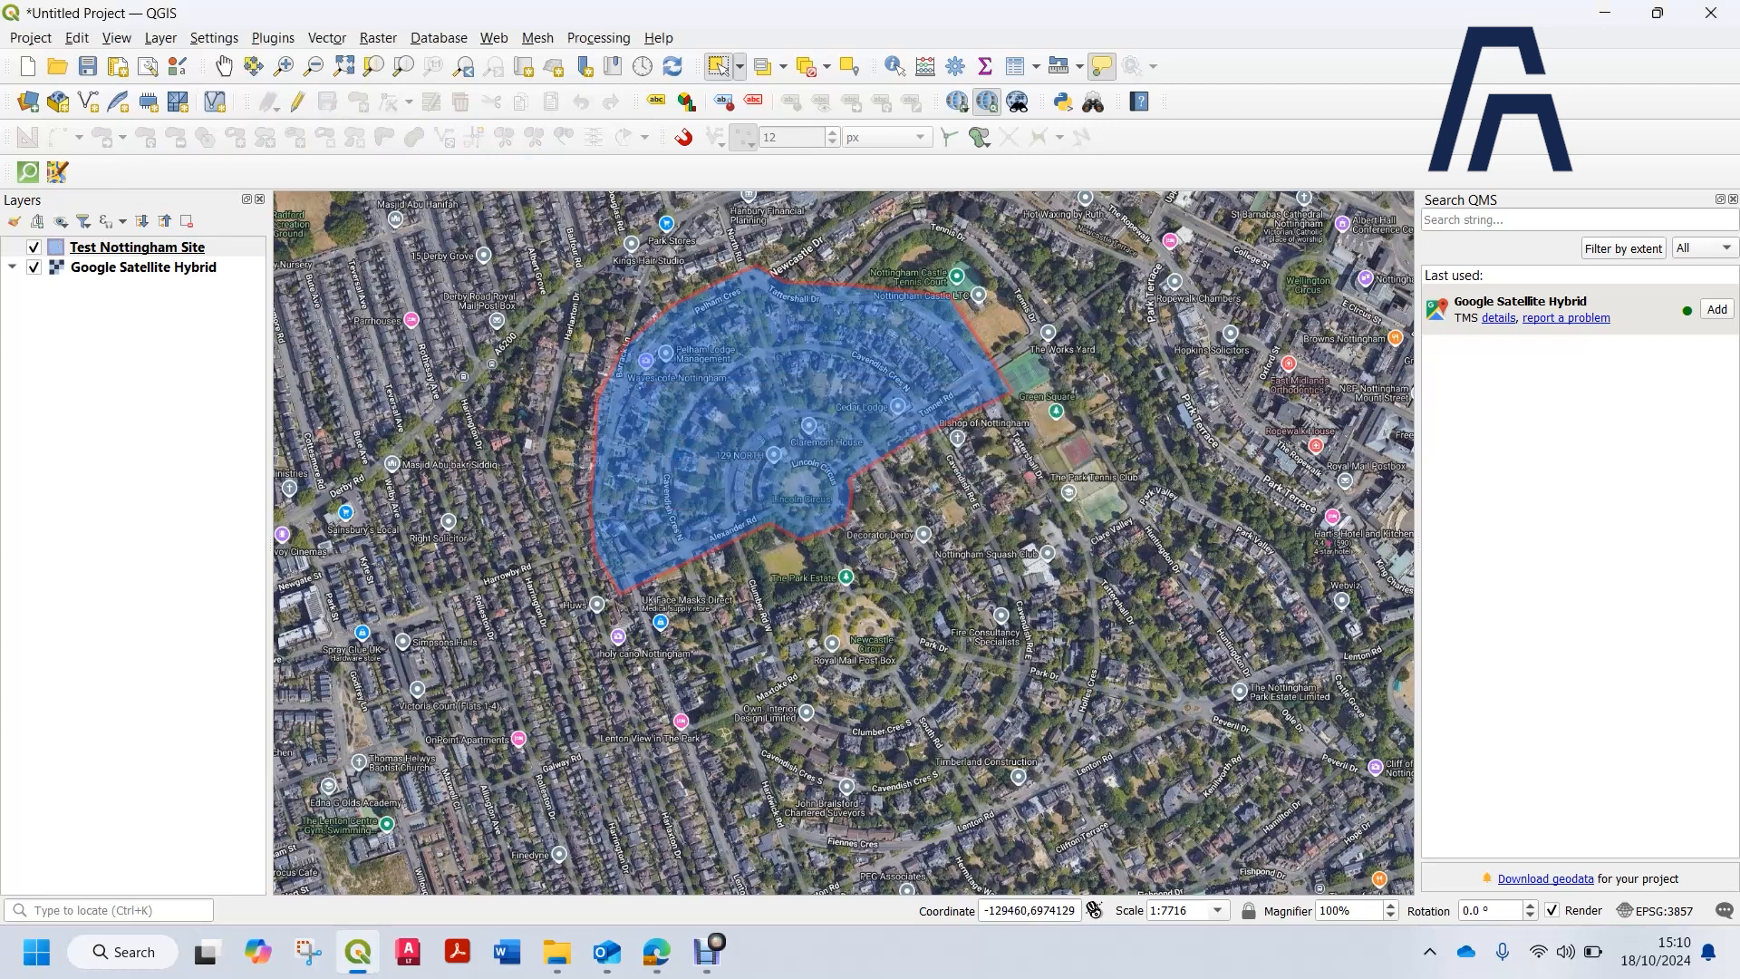
pyautogui.click(706, 952)
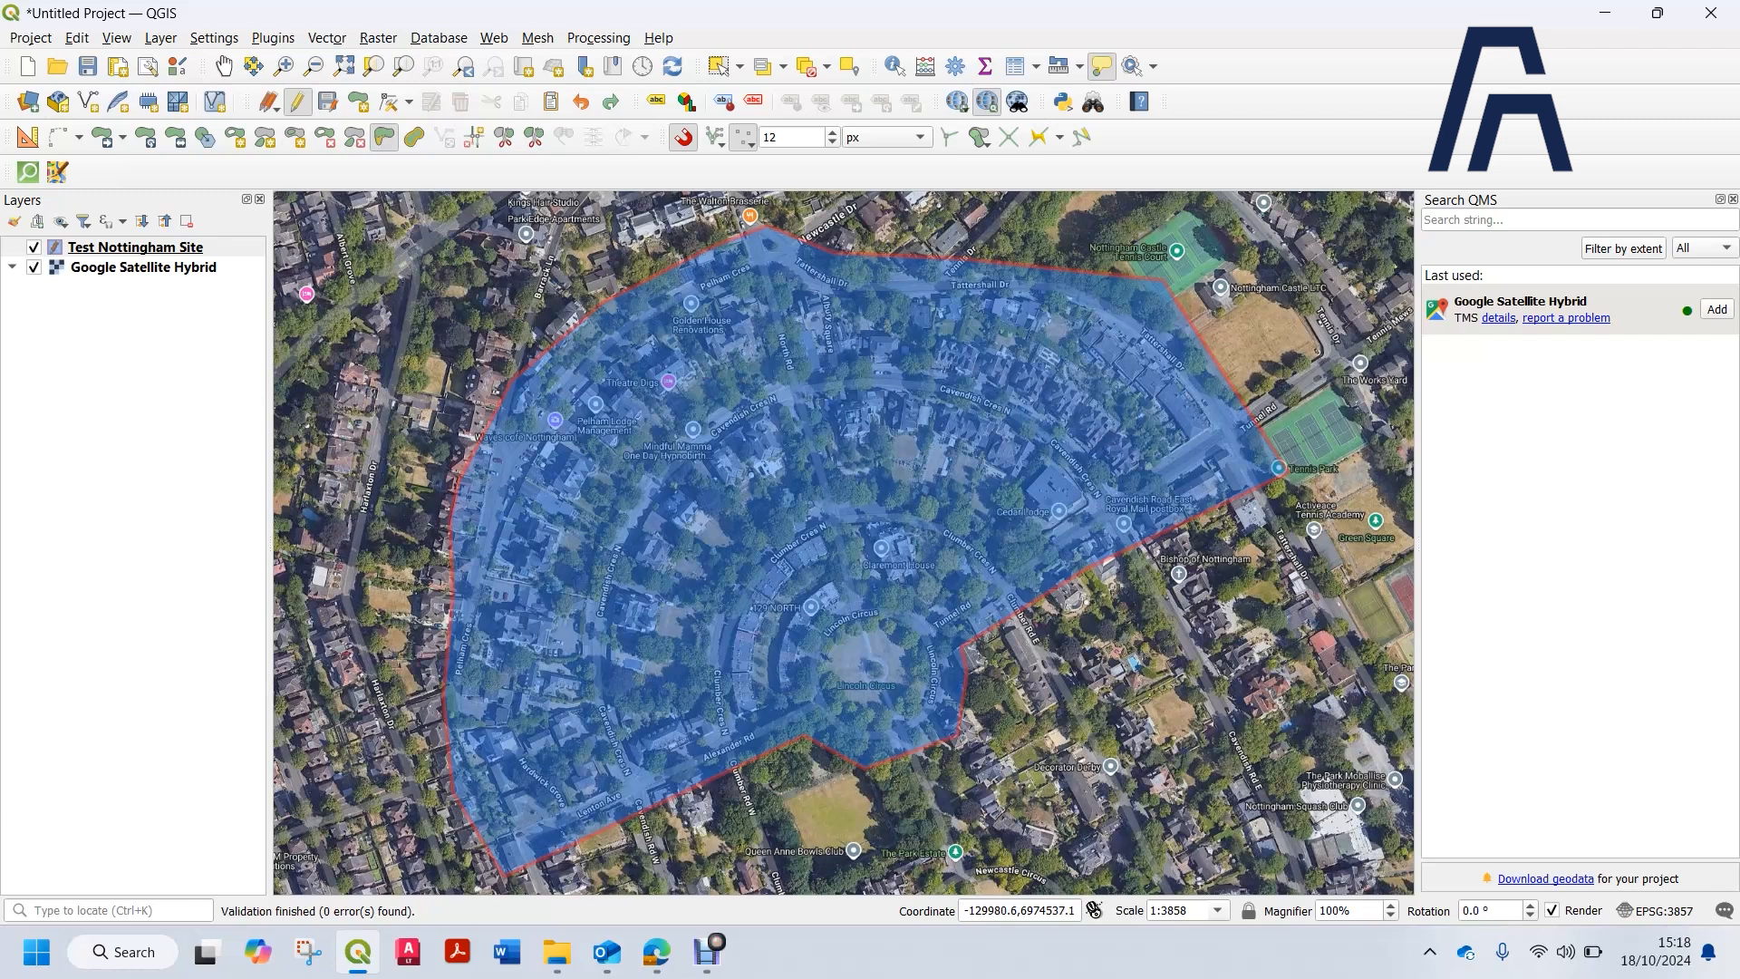
# Use the Vertex Tool to delete the vertex on the site's northern boundary beside Pelham Cres.
pyautogui.click(389, 101)
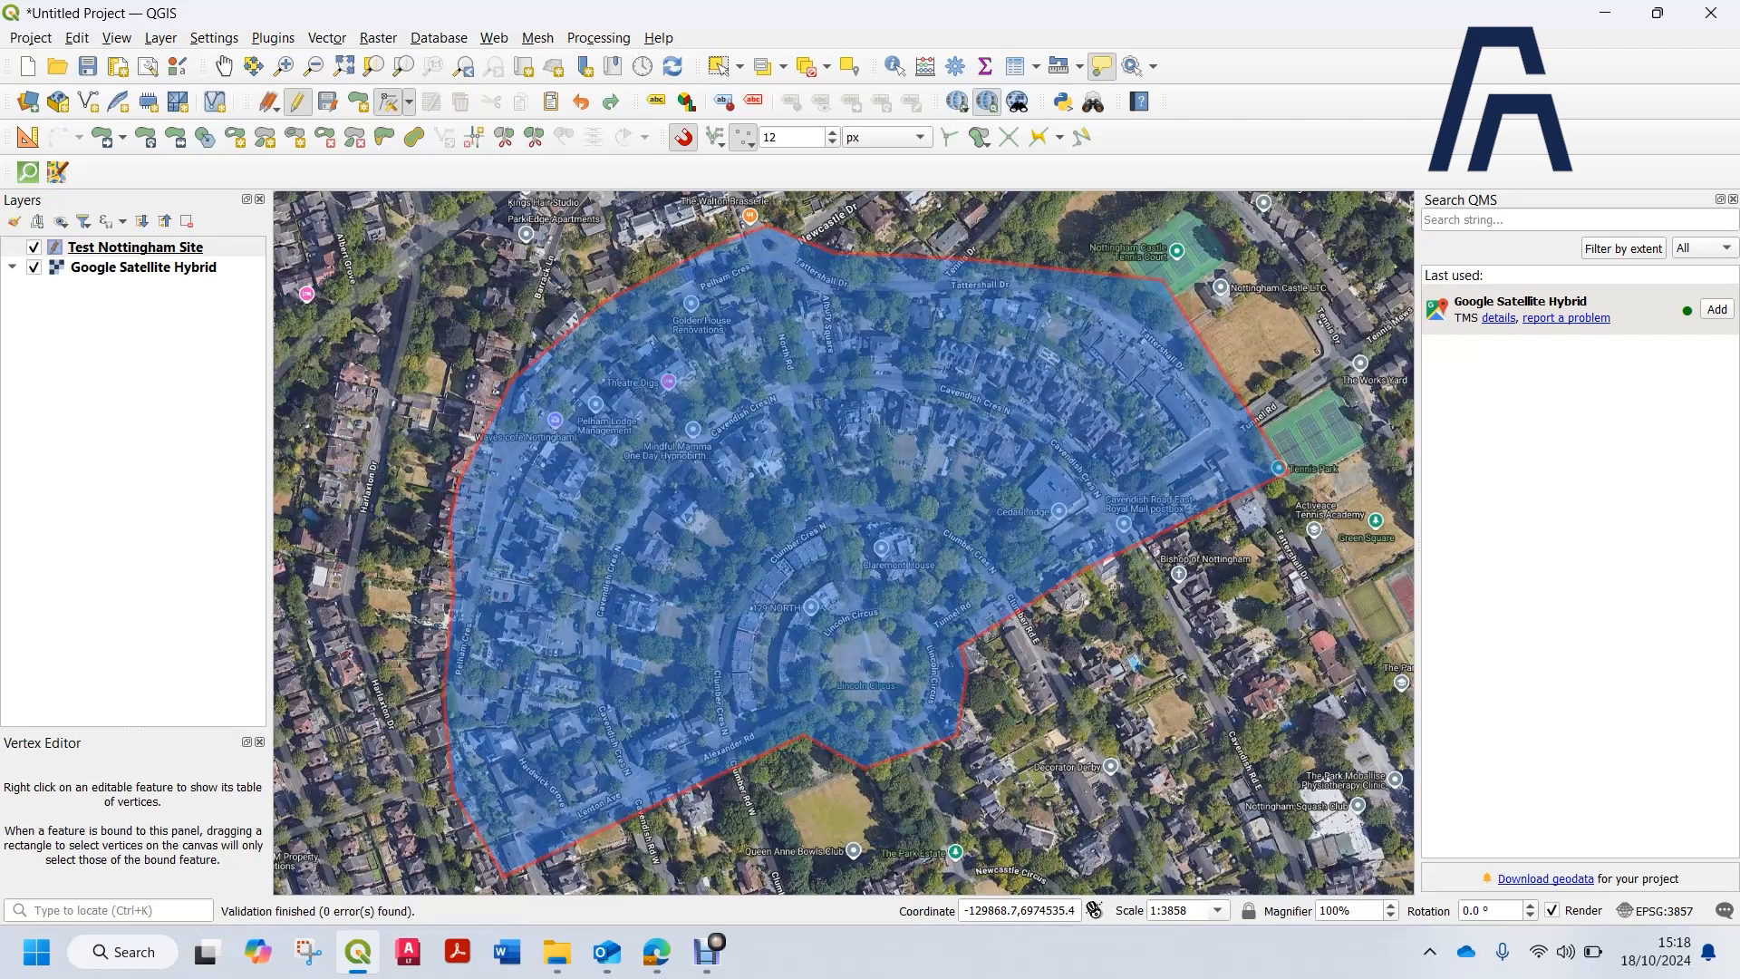
pyautogui.scroll(3, 701, 232)
pyautogui.scroll(-2, 793, 399)
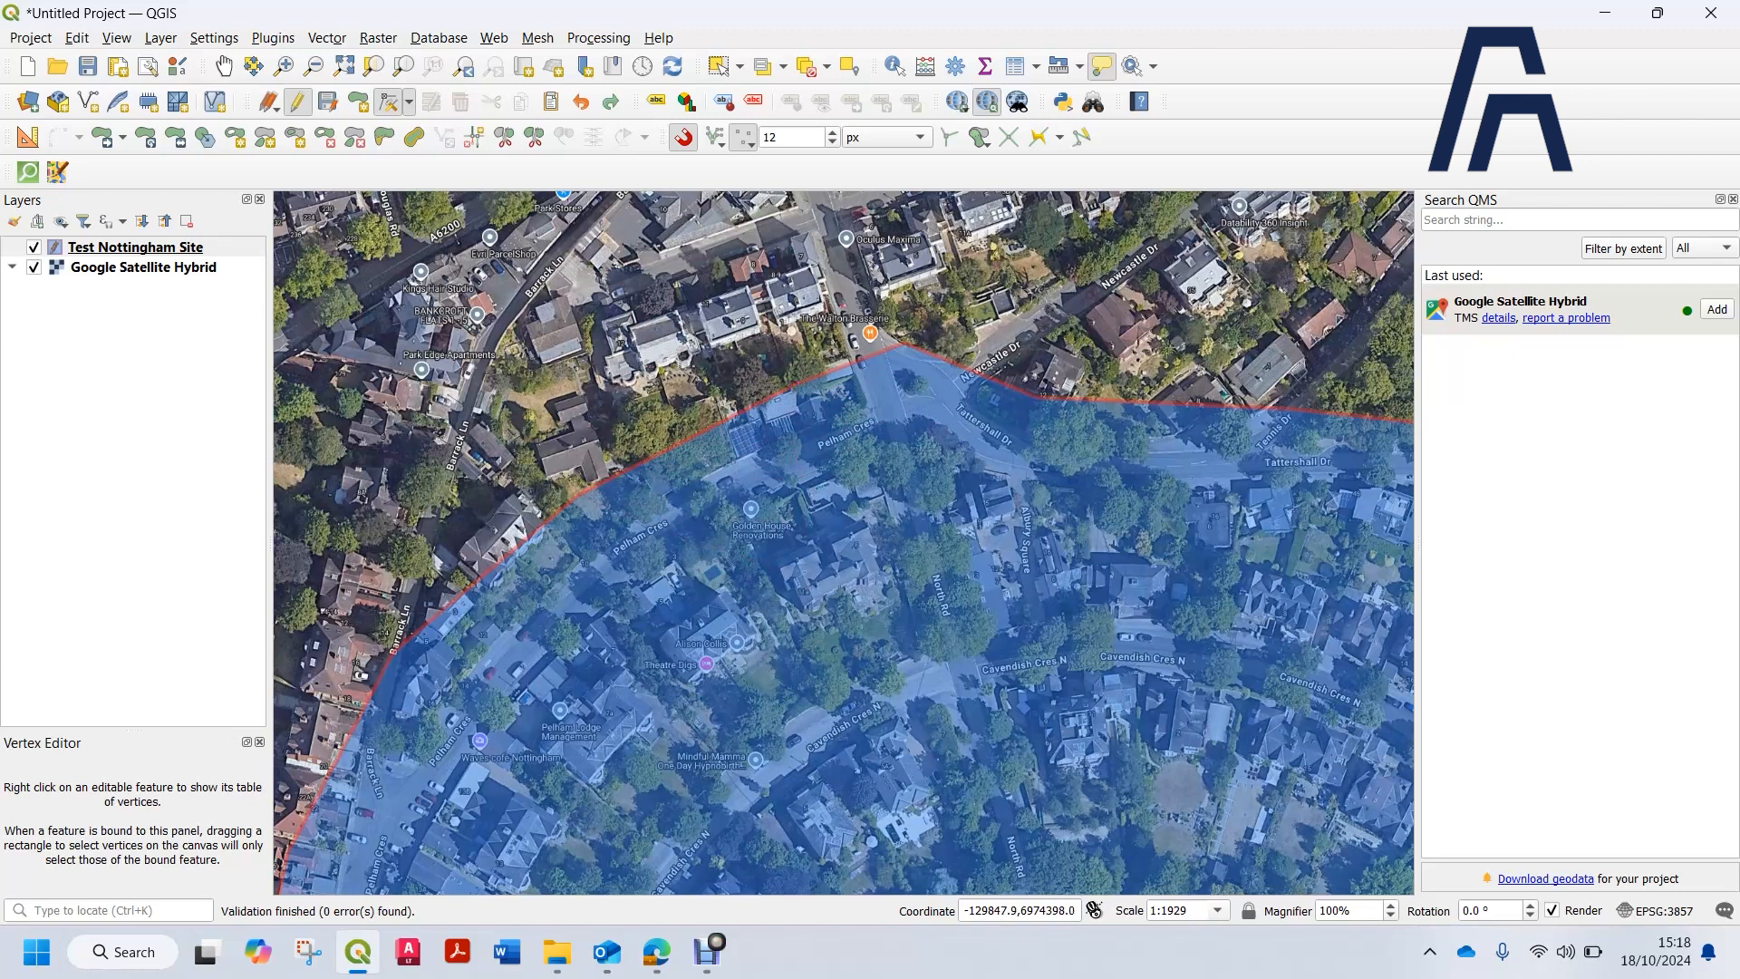
pyautogui.click(793, 386)
pyautogui.scroll(-1, 730, 373)
pyautogui.scroll(1, 762, 386)
pyautogui.scroll(2, 750, 362)
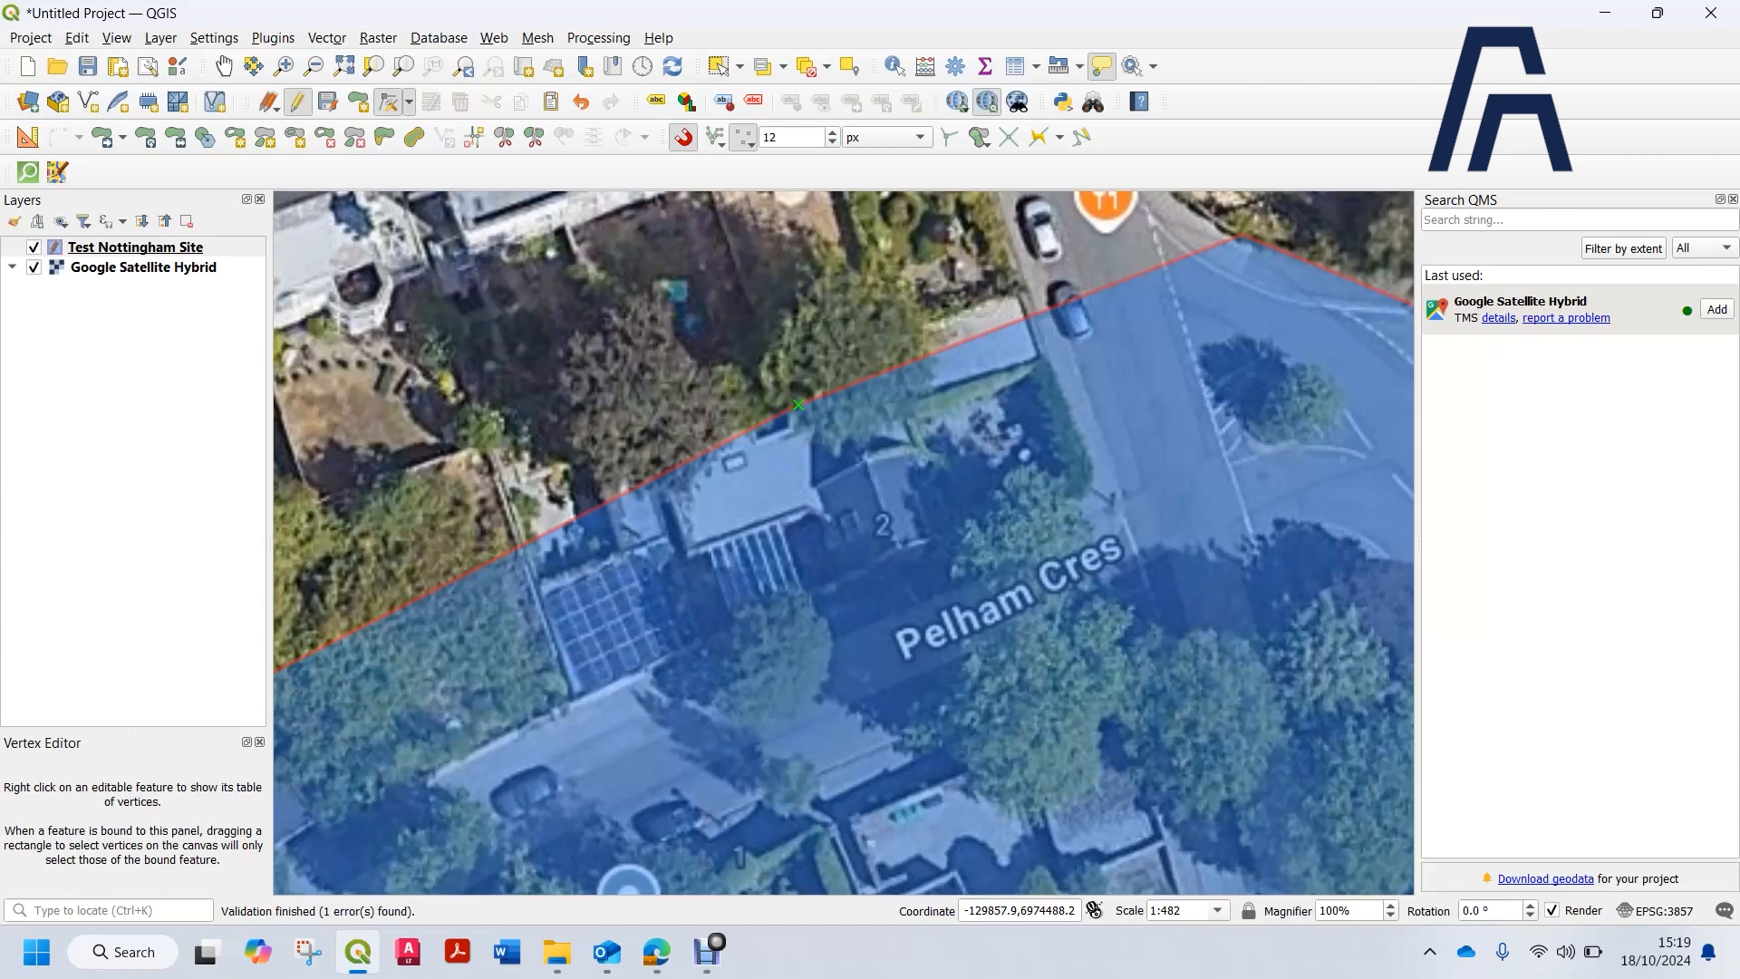
pyautogui.press('Delete')
pyautogui.scroll(-3, 839, 356)
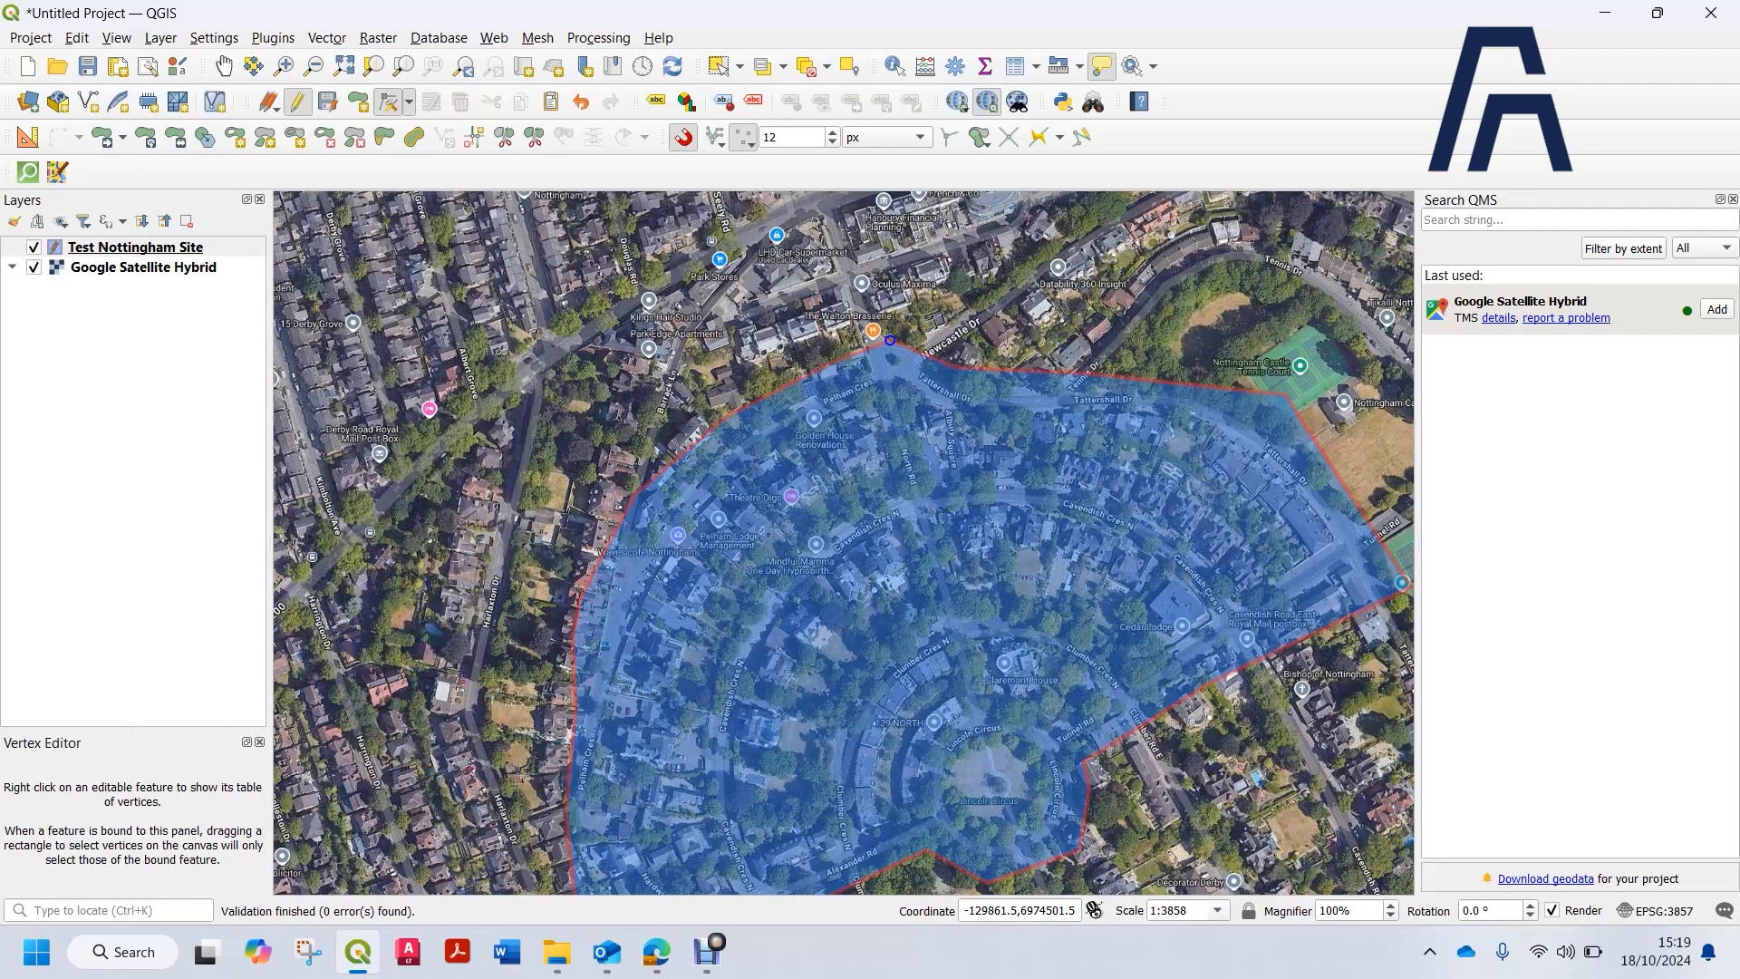
pyautogui.scroll(-1, 843, 453)
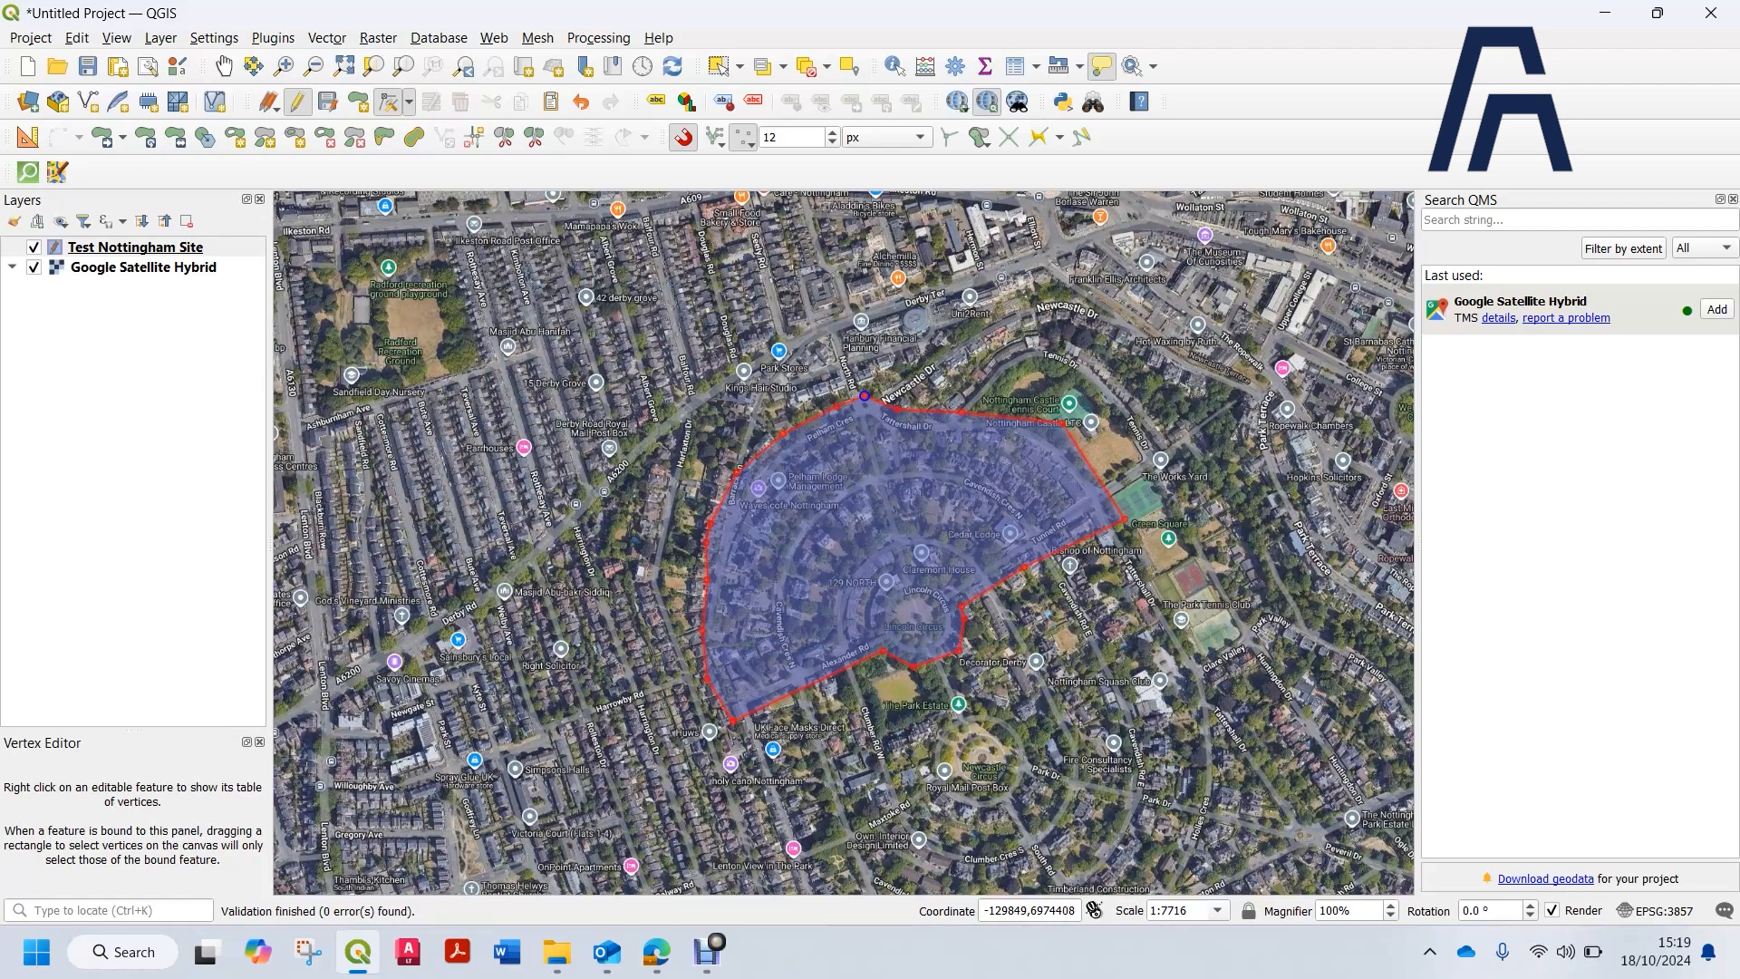
# Add a boundary vertex south of Alexander Rd and place another on the existing corner vertex, so the boundary doubles back as a spur.
pyautogui.scroll(1, 1003, 521)
pyautogui.scroll(-1, 1004, 521)
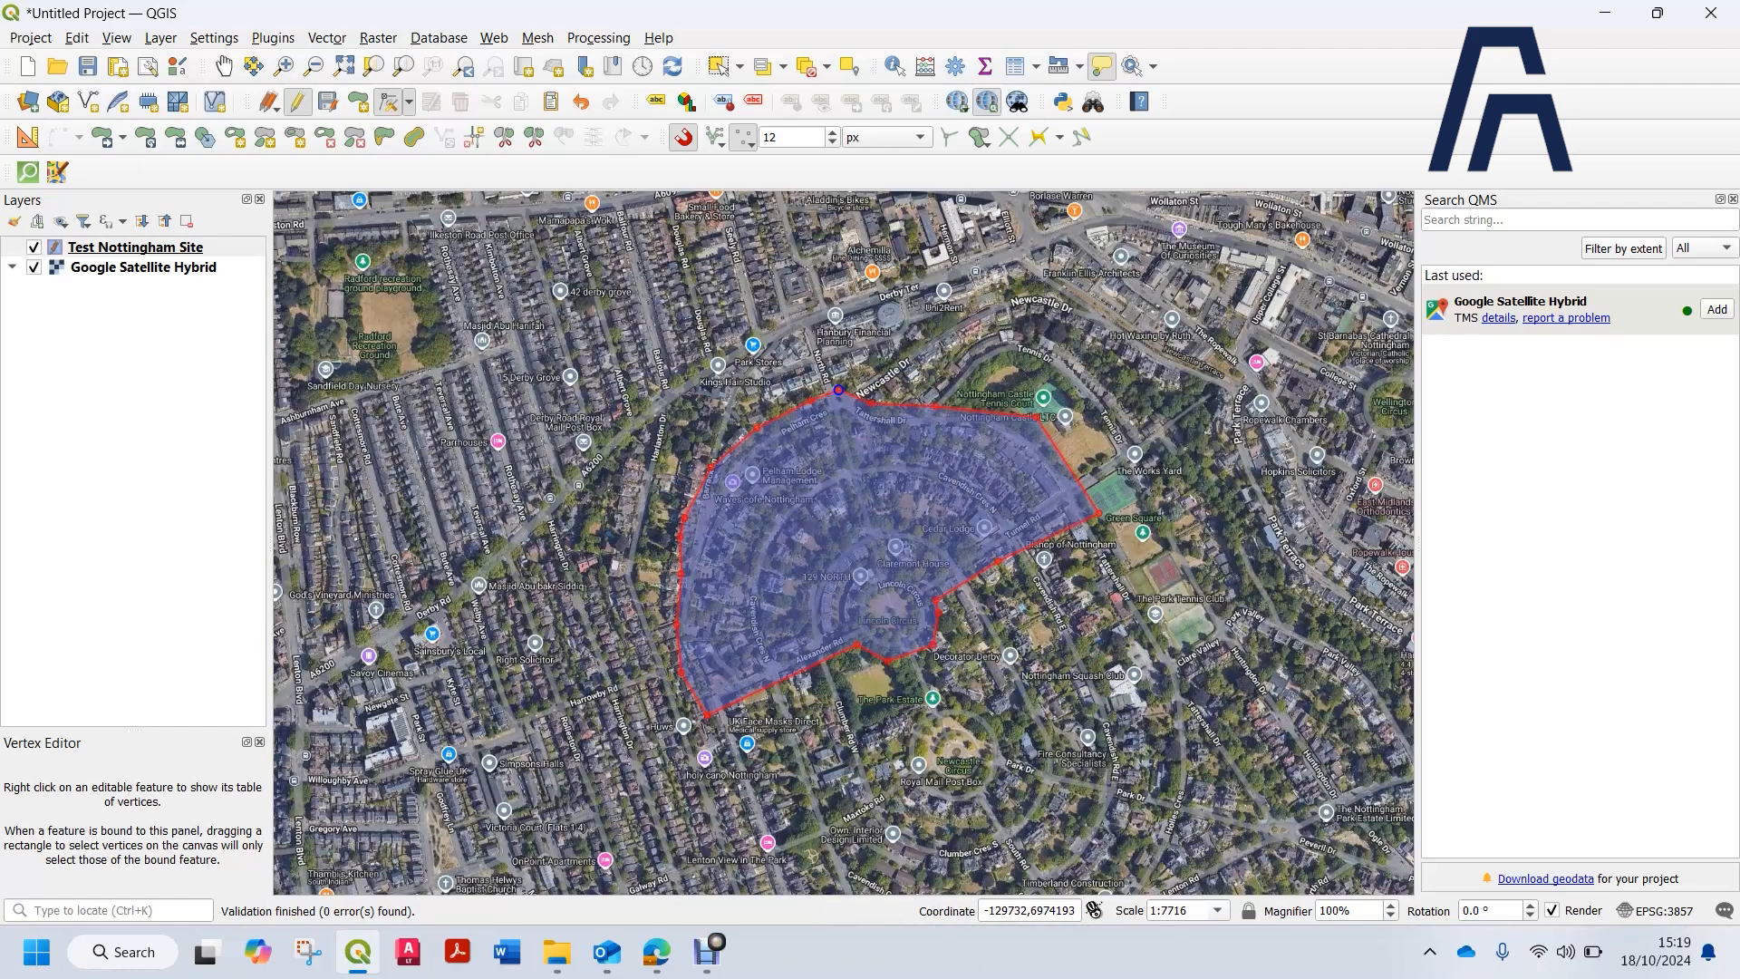
pyautogui.scroll(1, 878, 560)
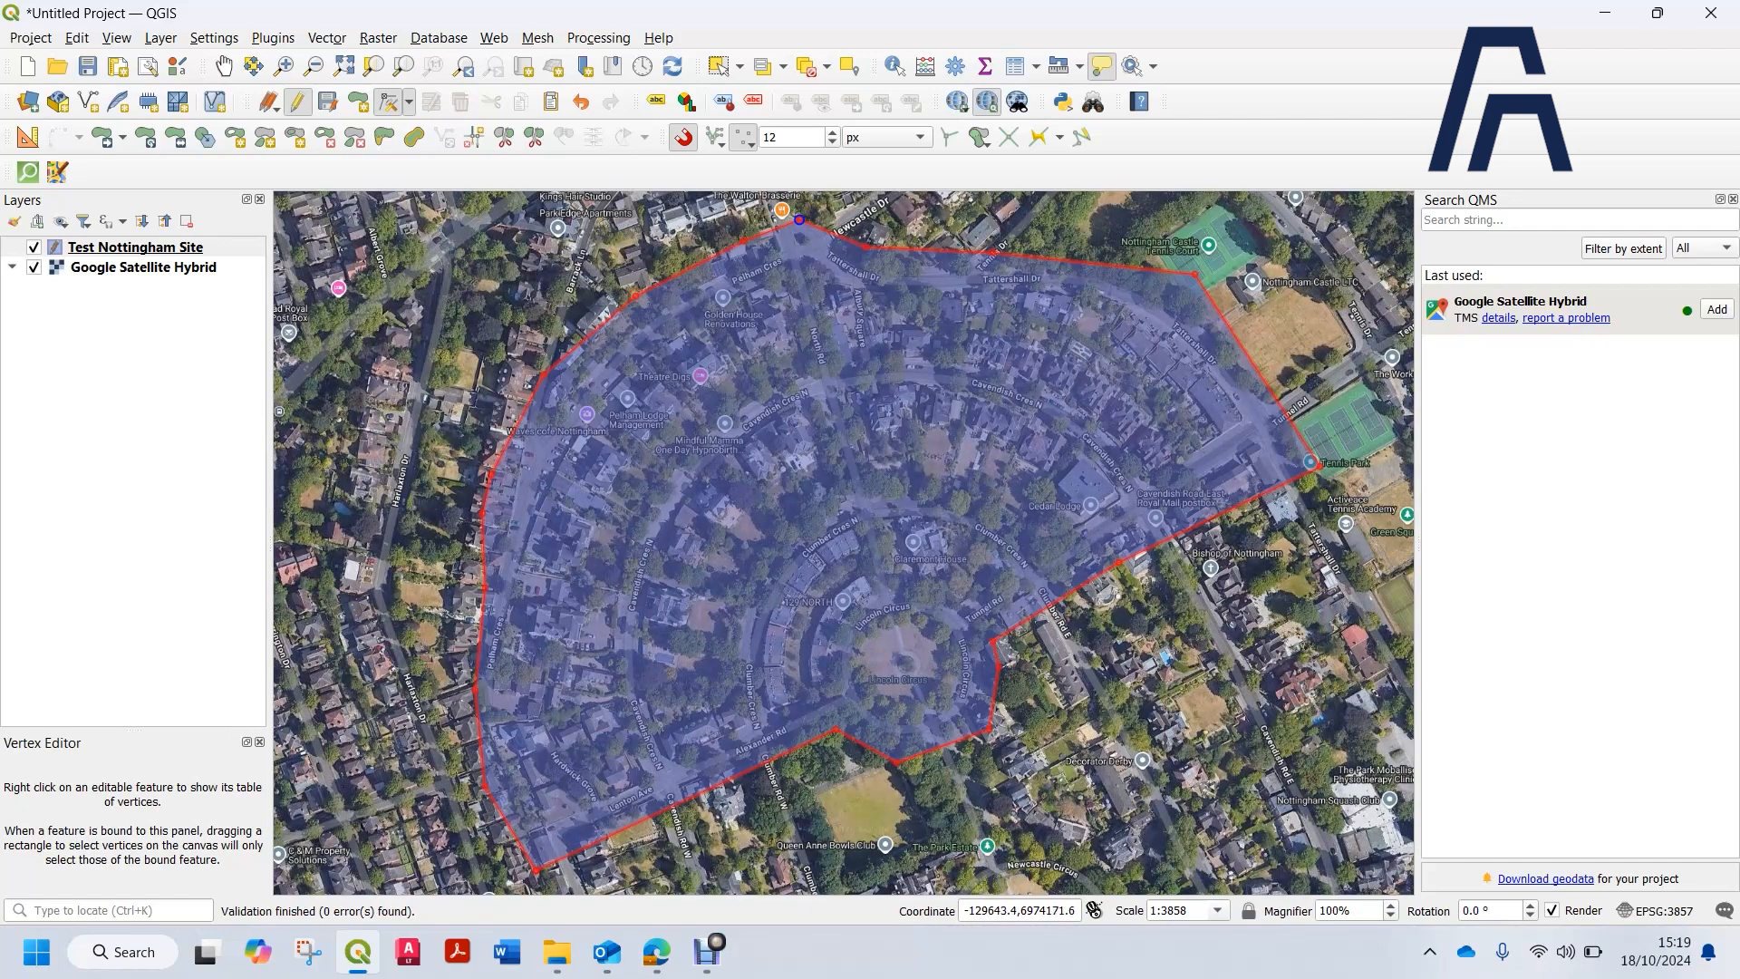
pyautogui.scroll(2, 908, 788)
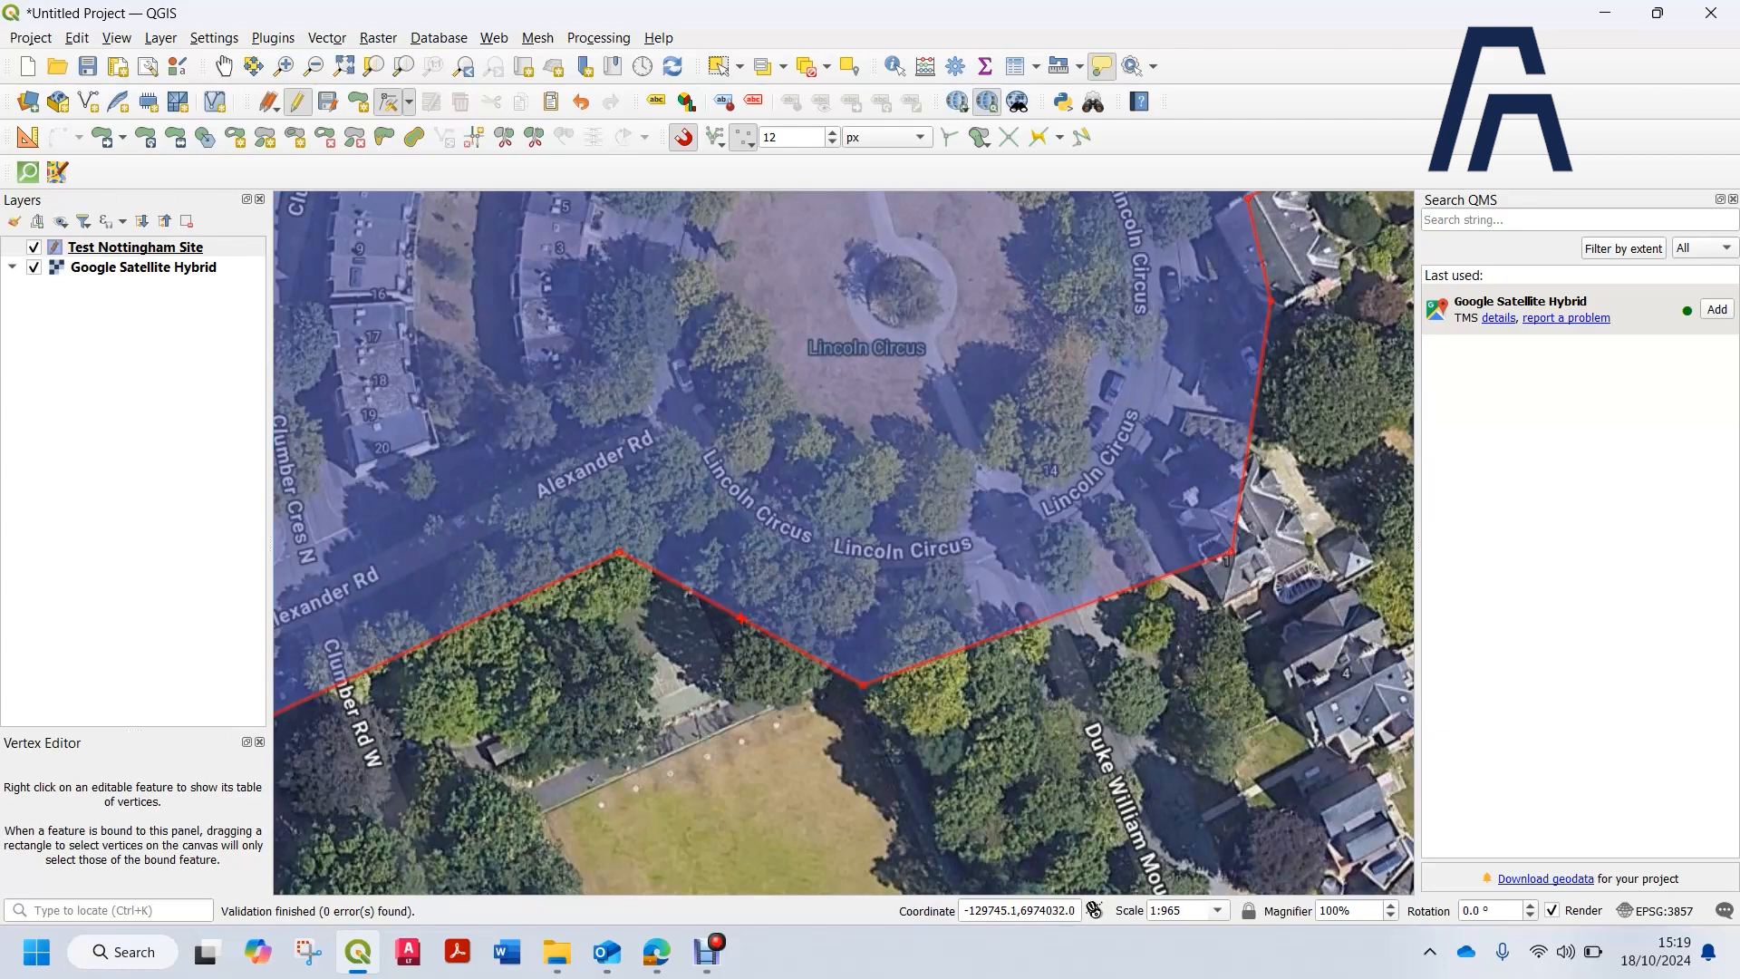
pyautogui.scroll(-1, 920, 533)
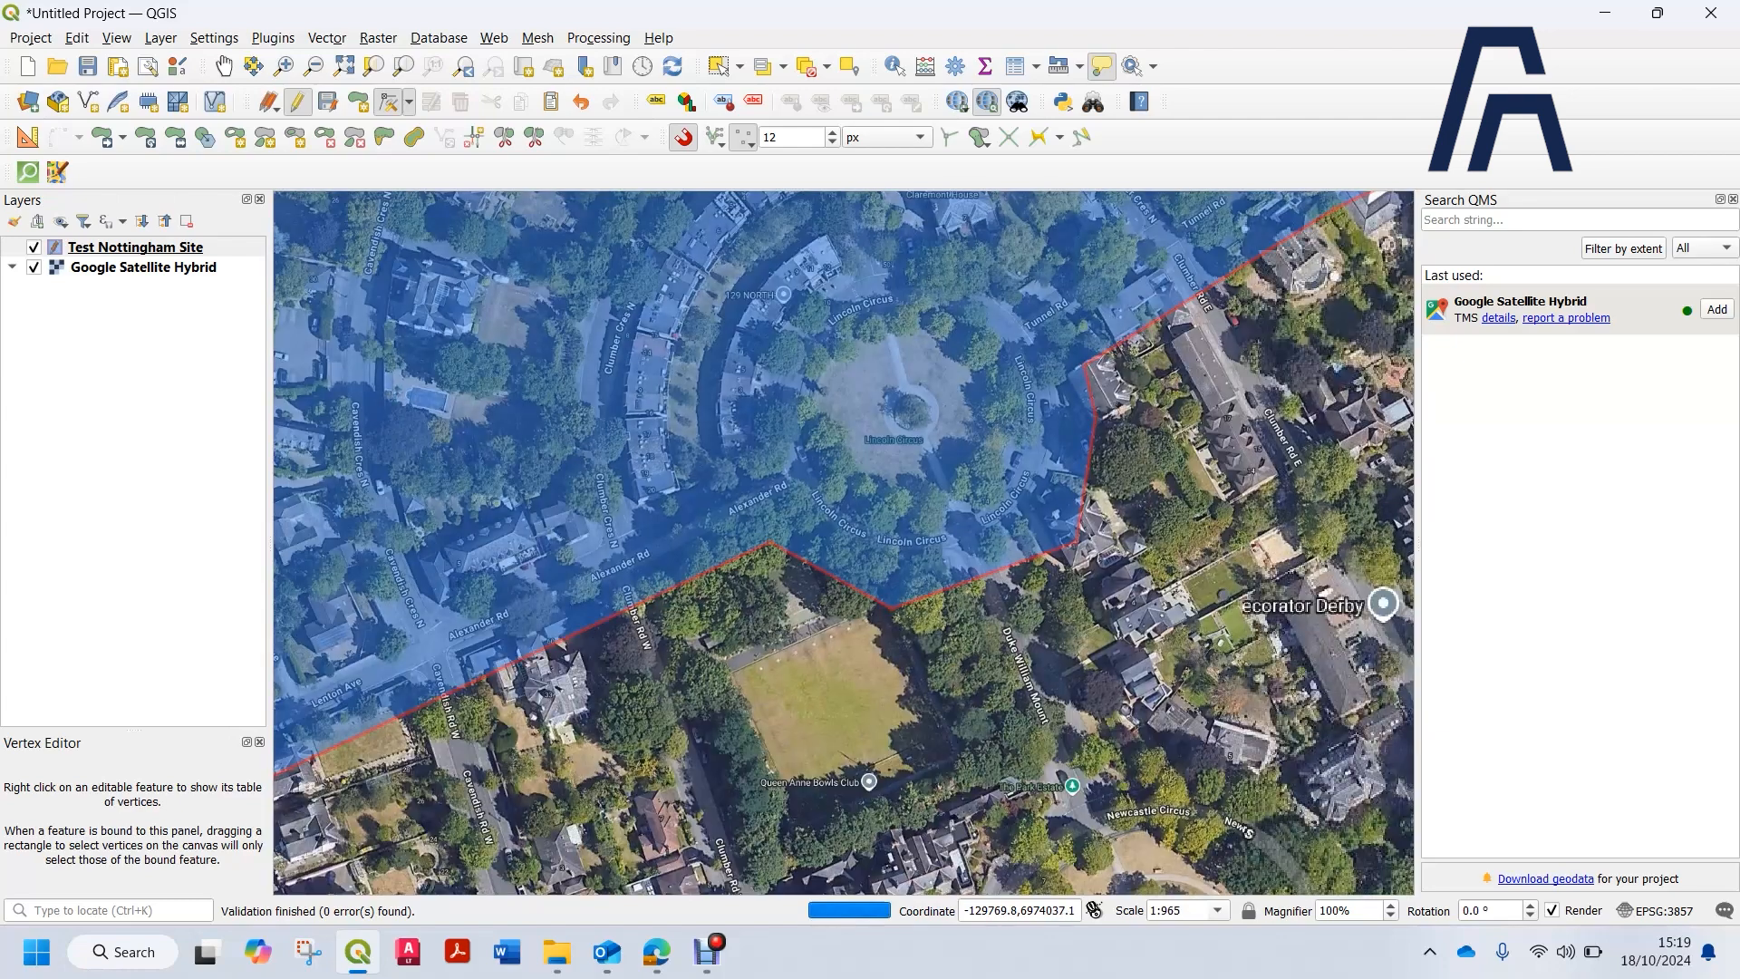
pyautogui.scroll(2, 768, 552)
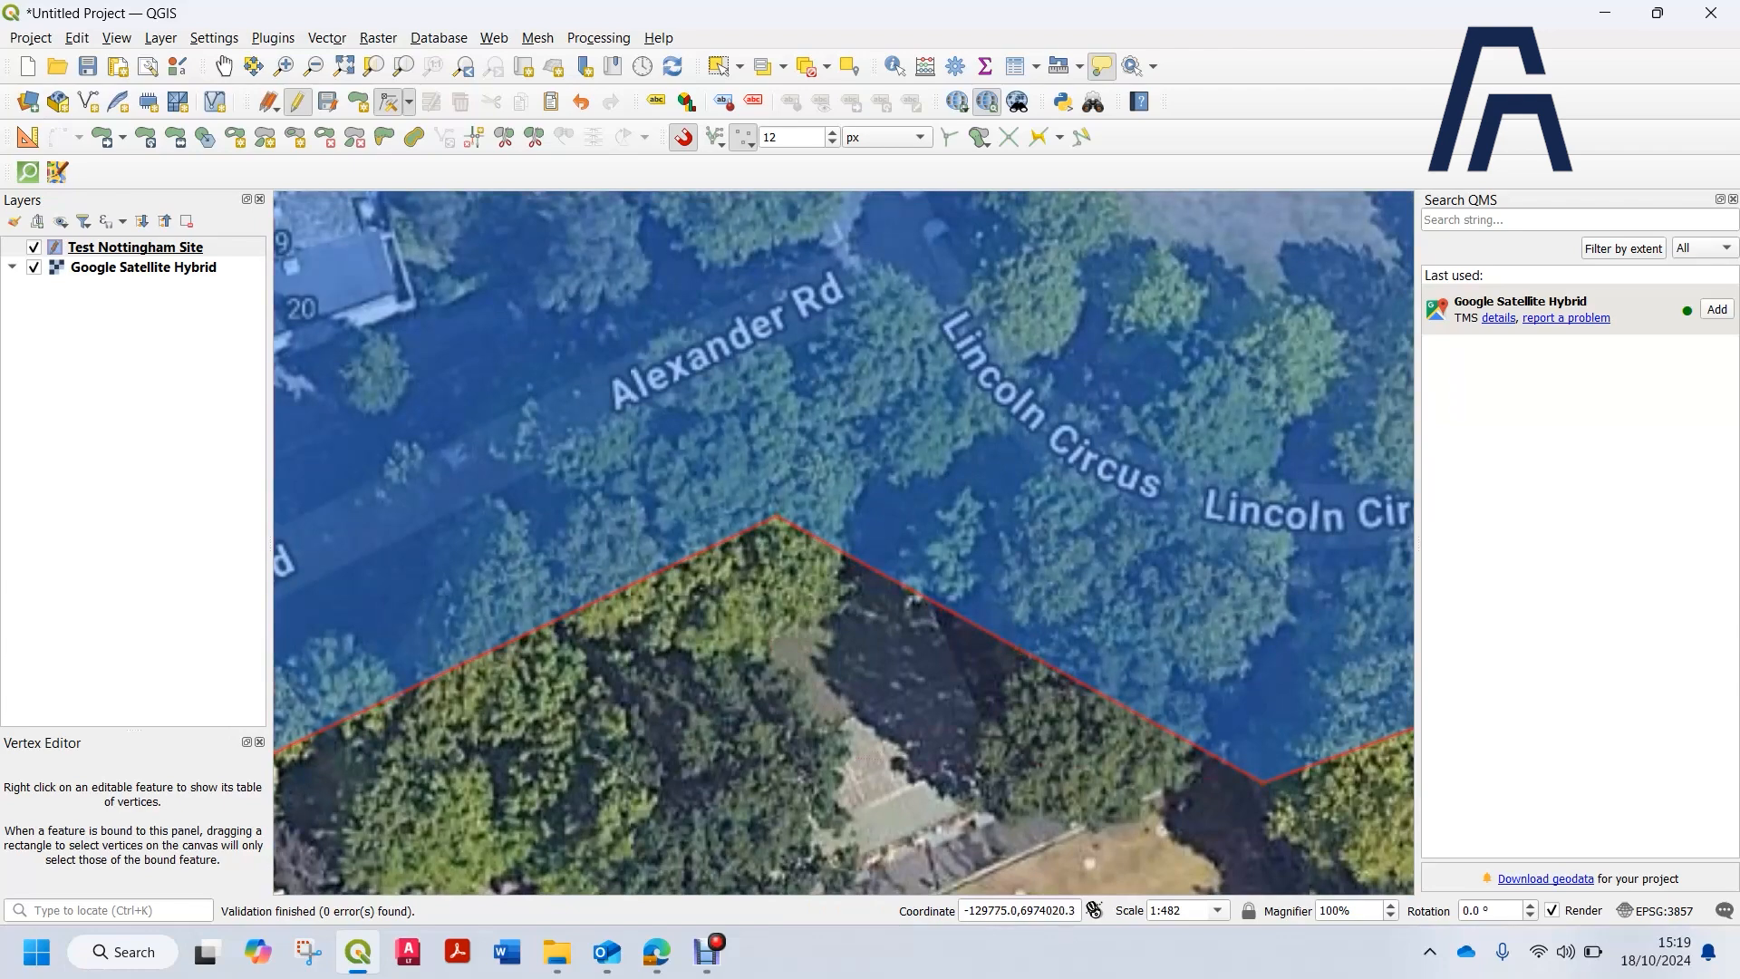
pyautogui.click(766, 788)
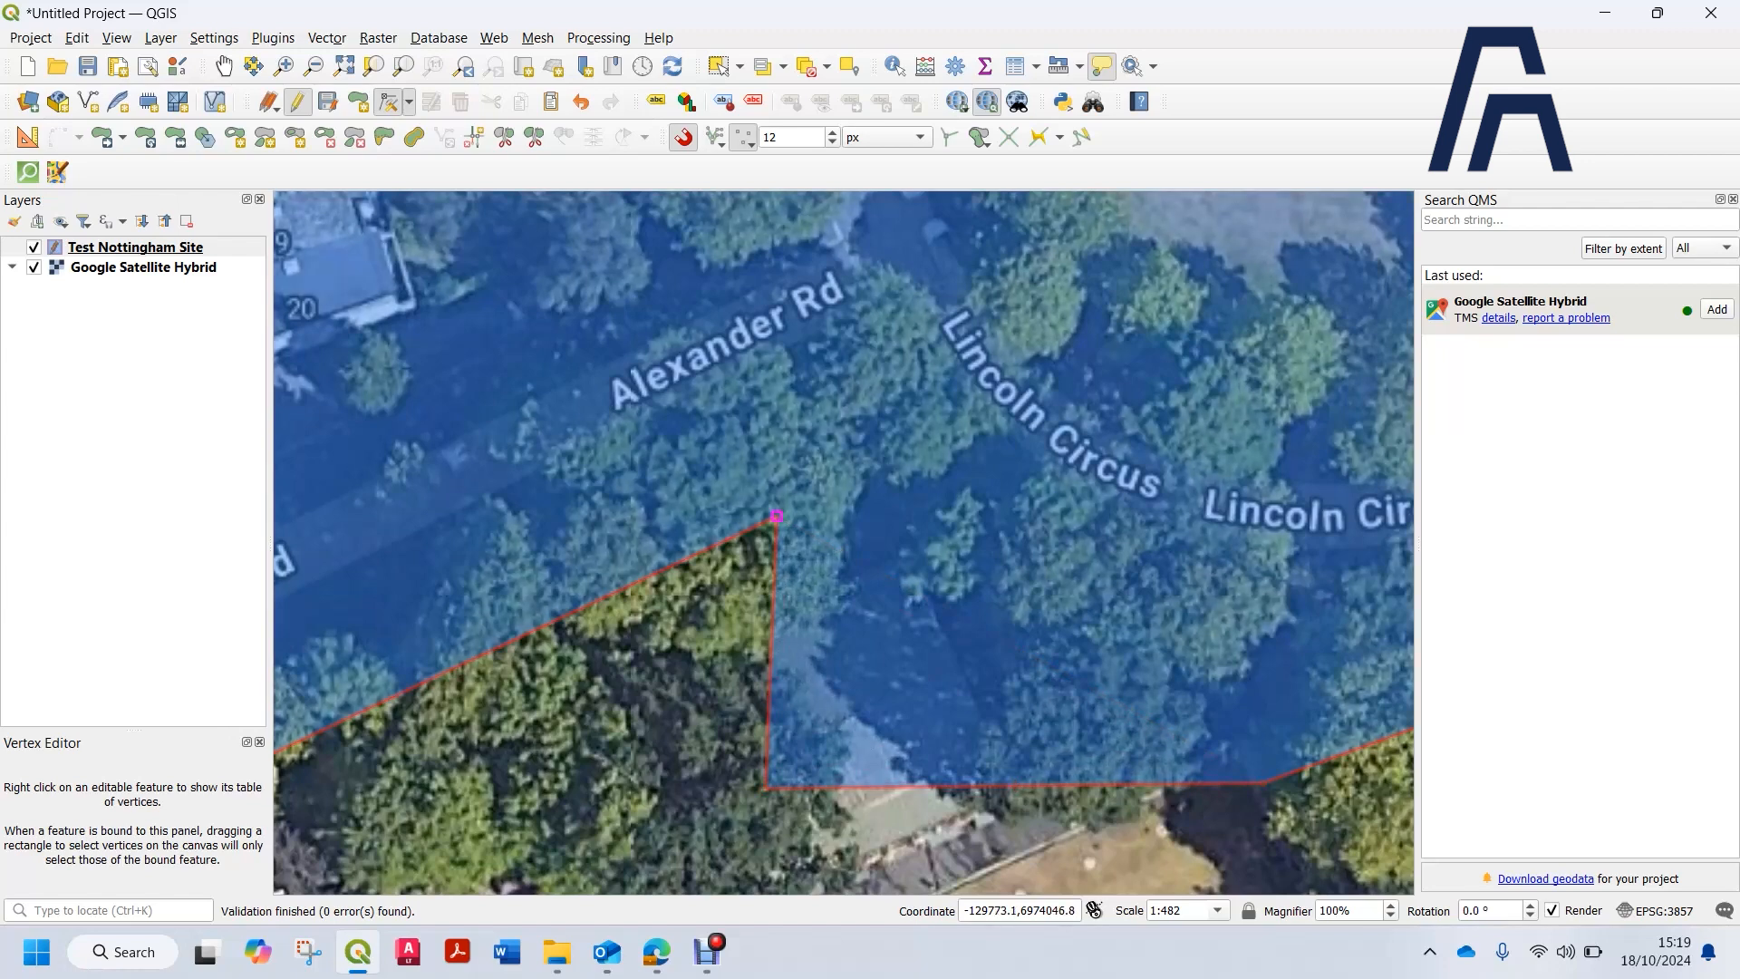
pyautogui.click(777, 517)
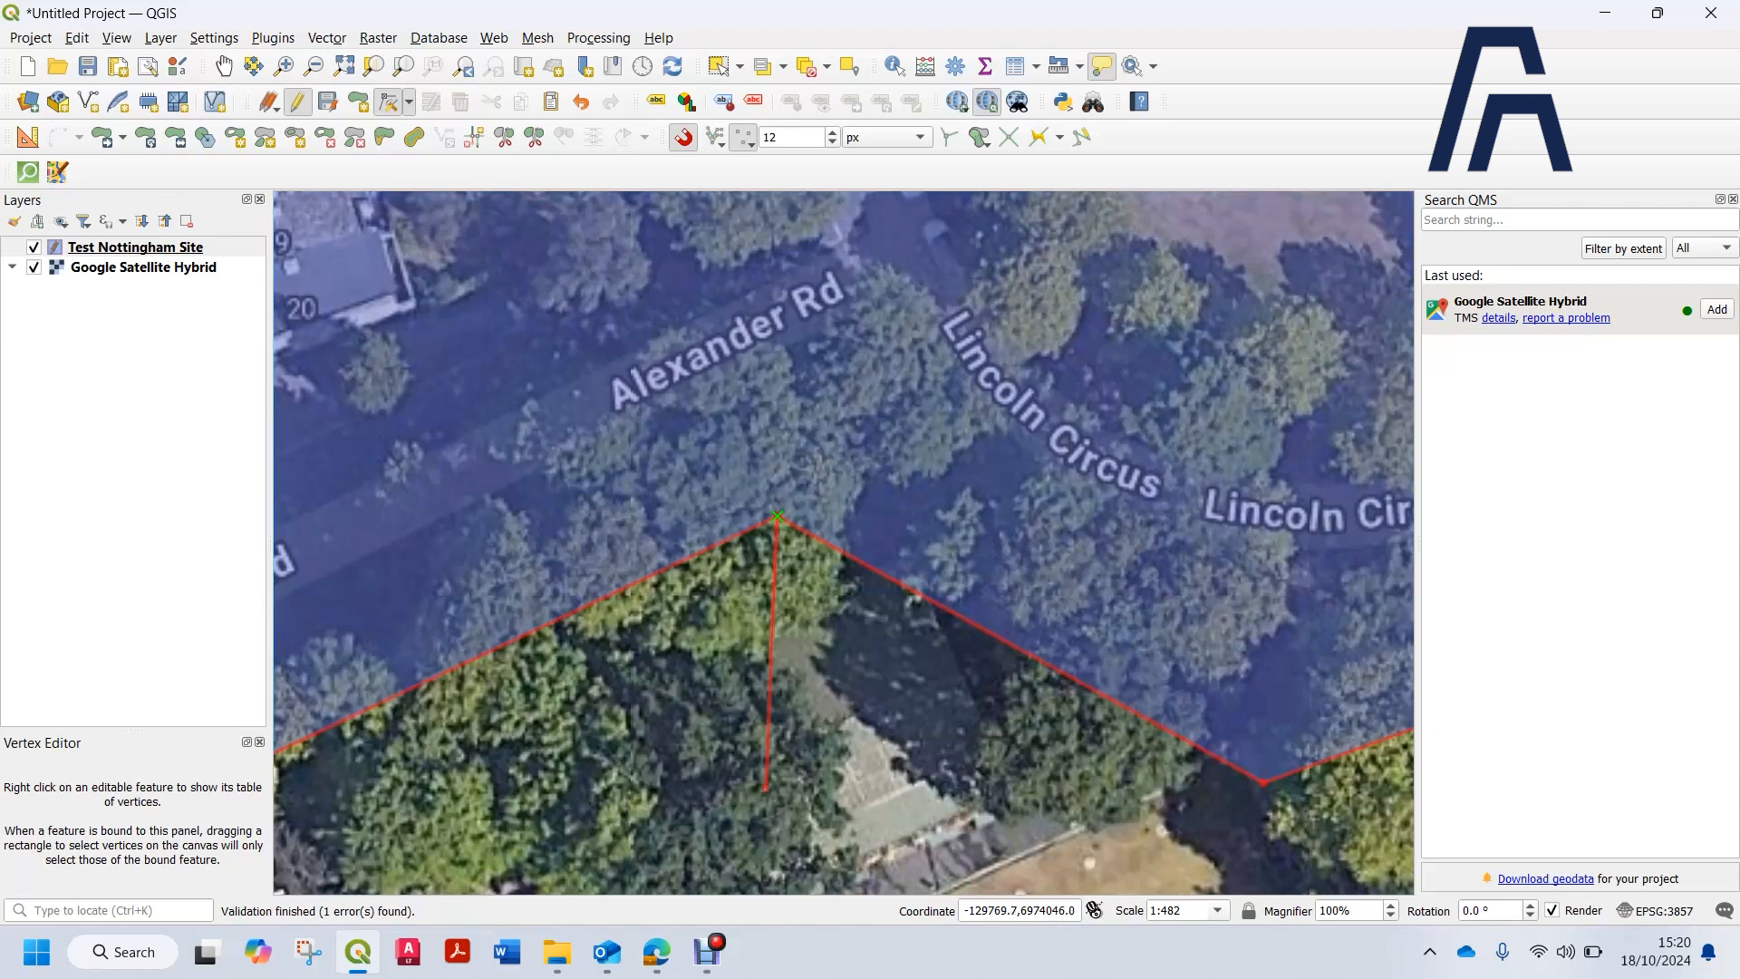
# Delete the corner vertex and the spur vertex south of it on the boundary beside Alexander Rd.
pyautogui.click(777, 517)
pyautogui.press('Delete')
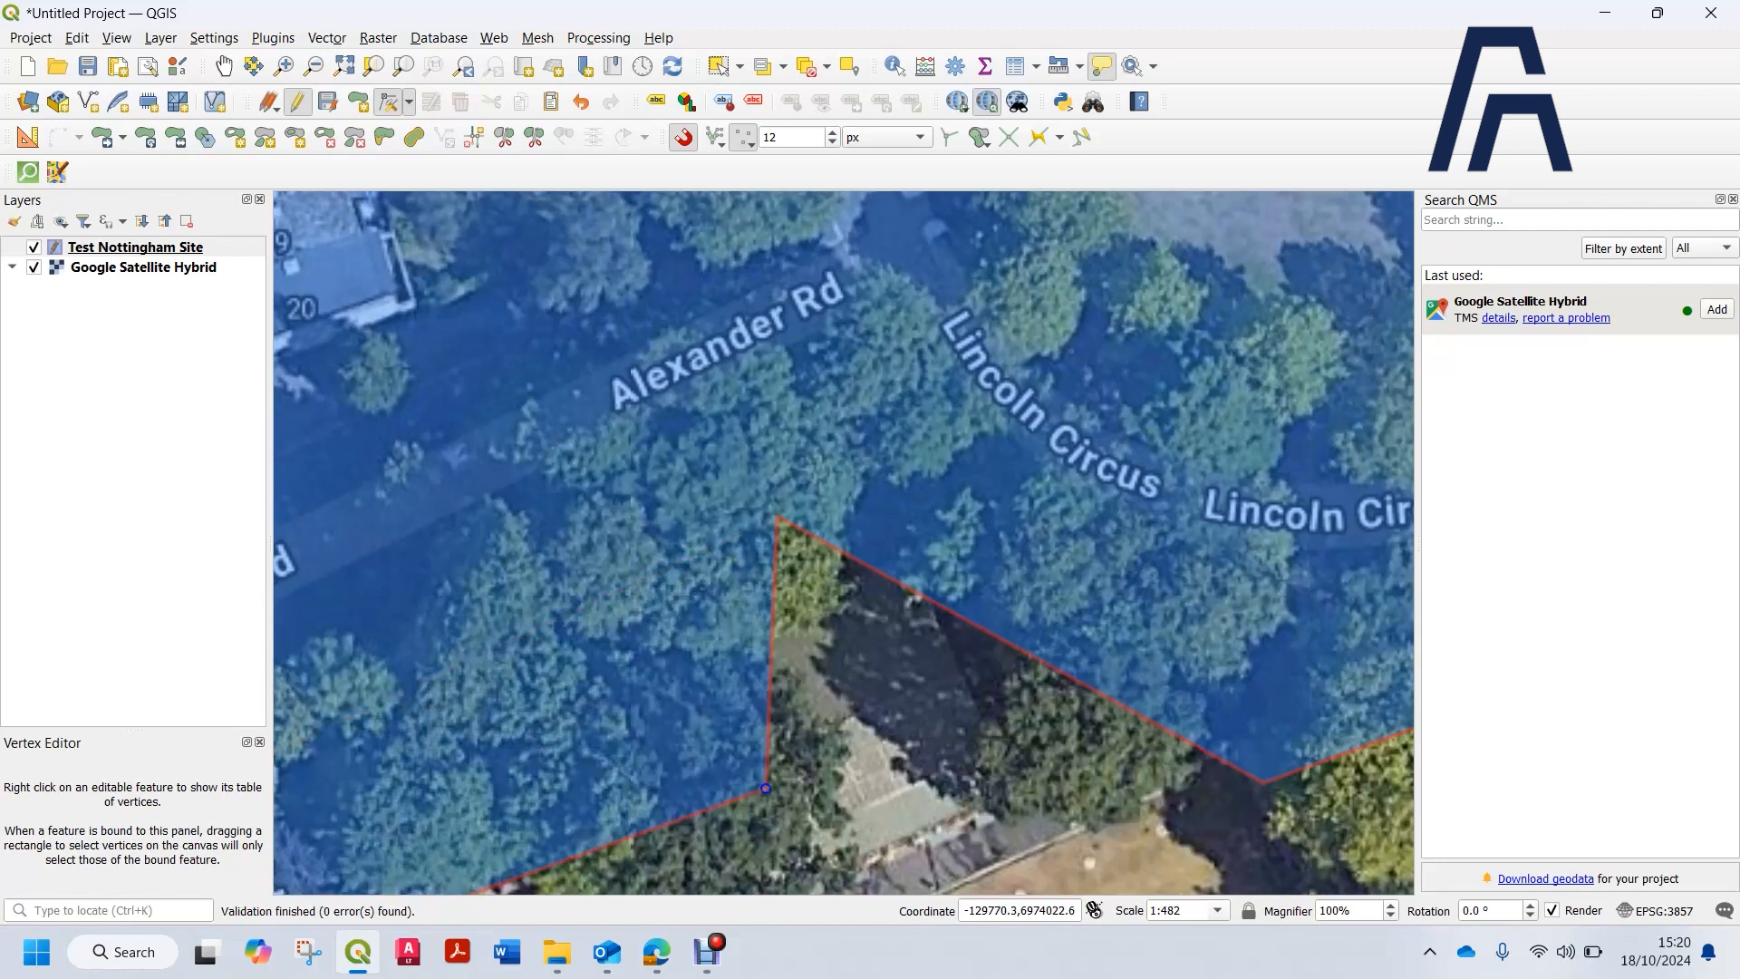
pyautogui.scroll(-1, 871, 695)
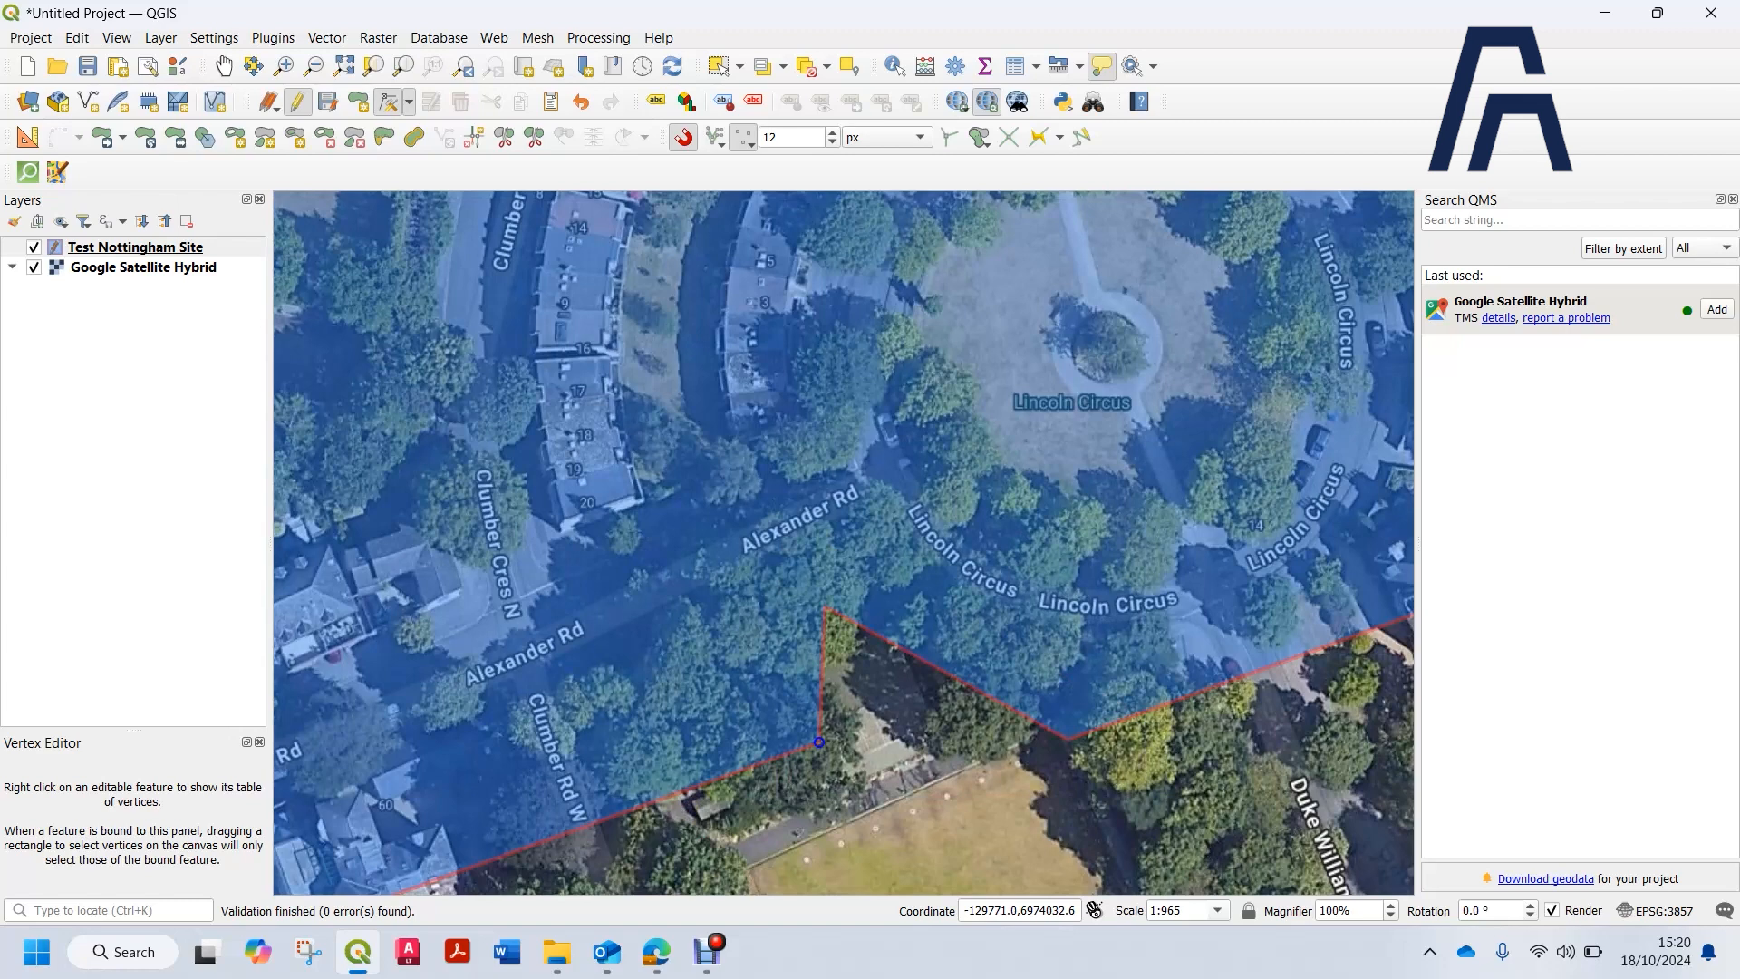
pyautogui.press('Delete')
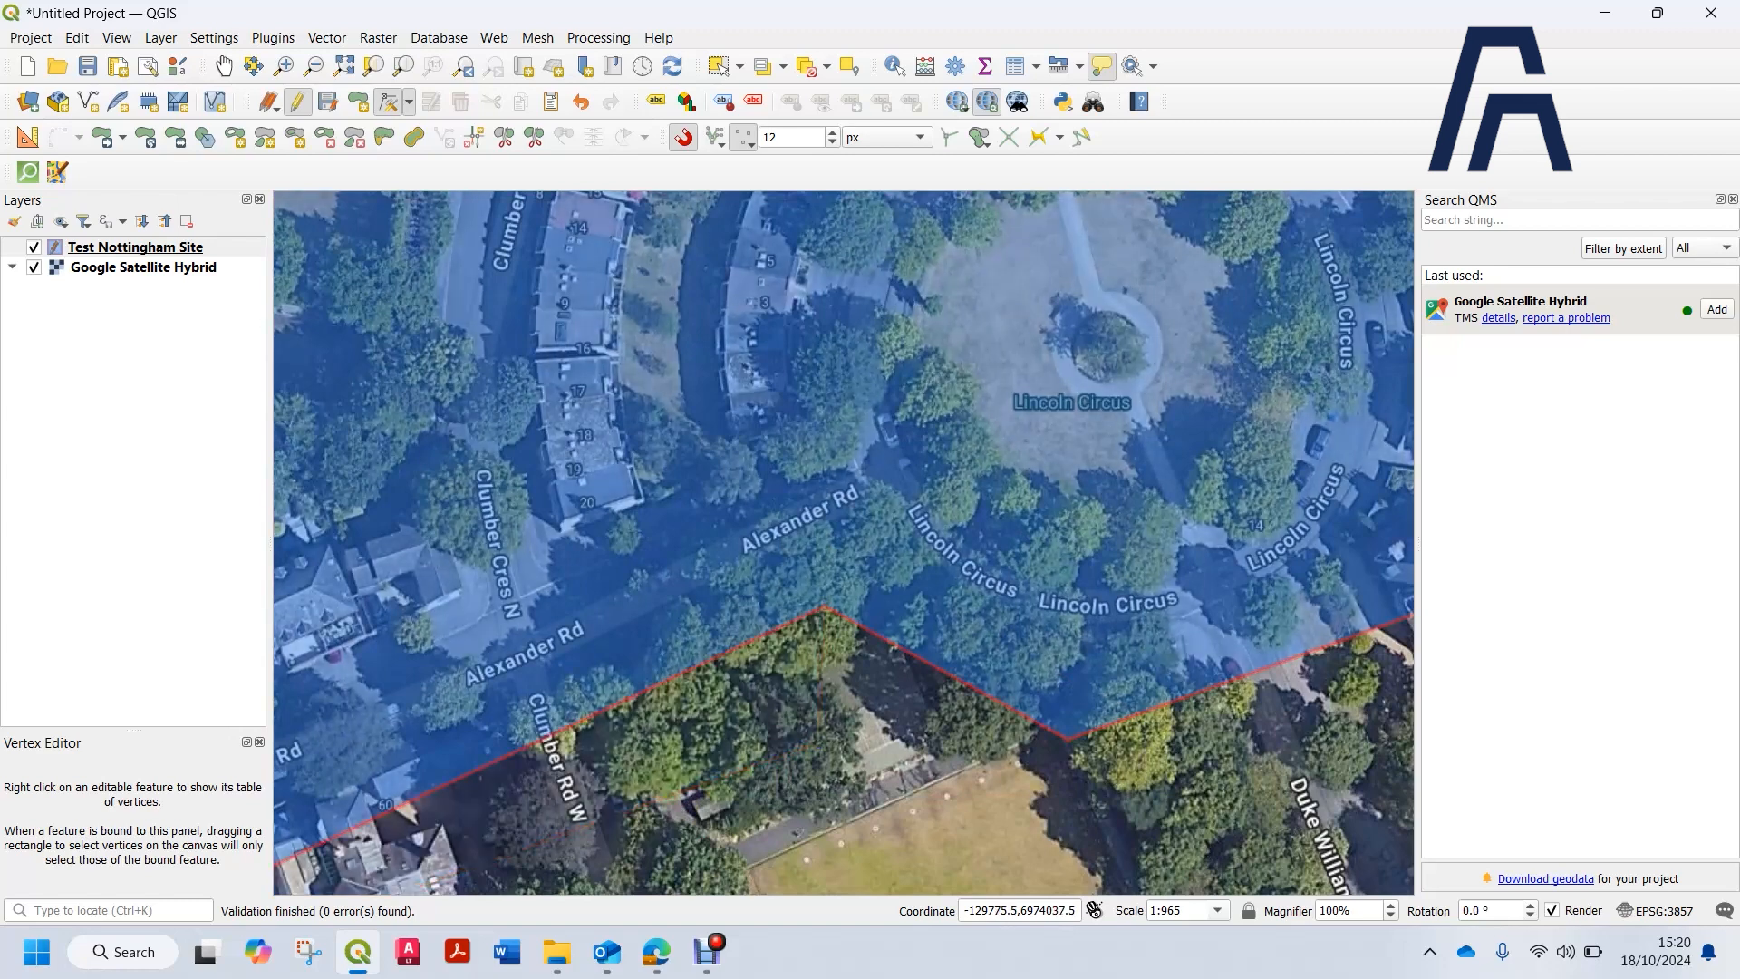
# Move a vertex of the northern boundary across Newcastle Dr and out to the trees north of the road.
pyautogui.scroll(-2, 783, 614)
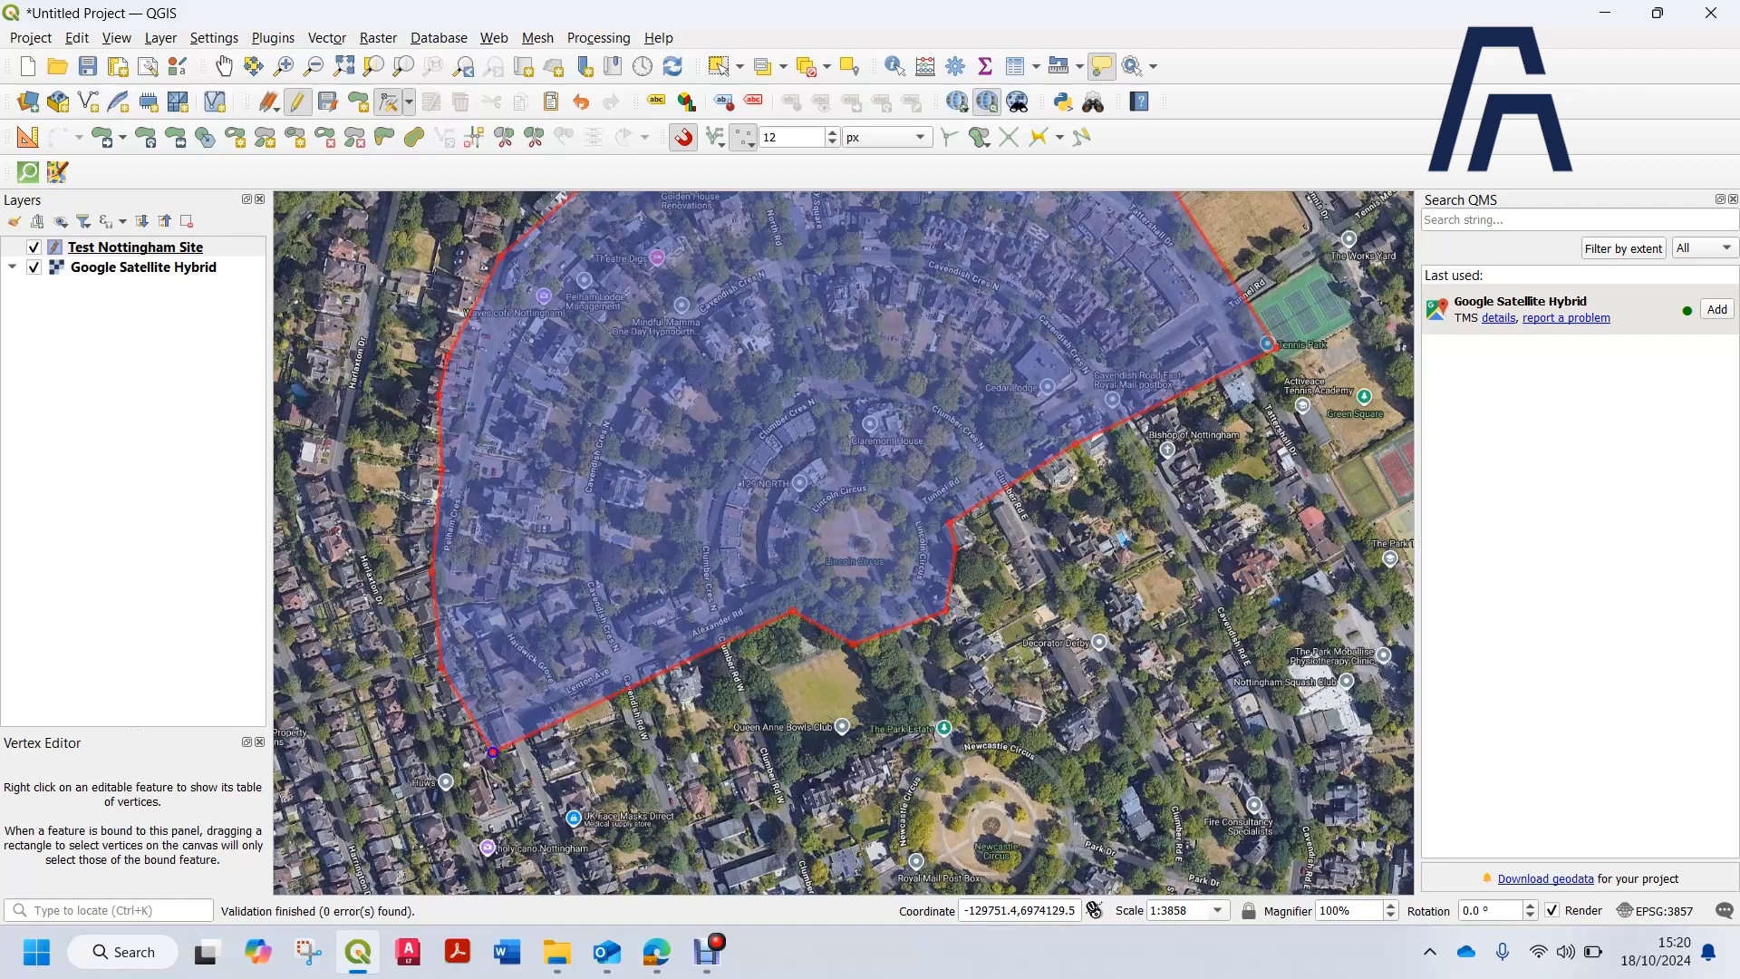
pyautogui.scroll(-1, 775, 675)
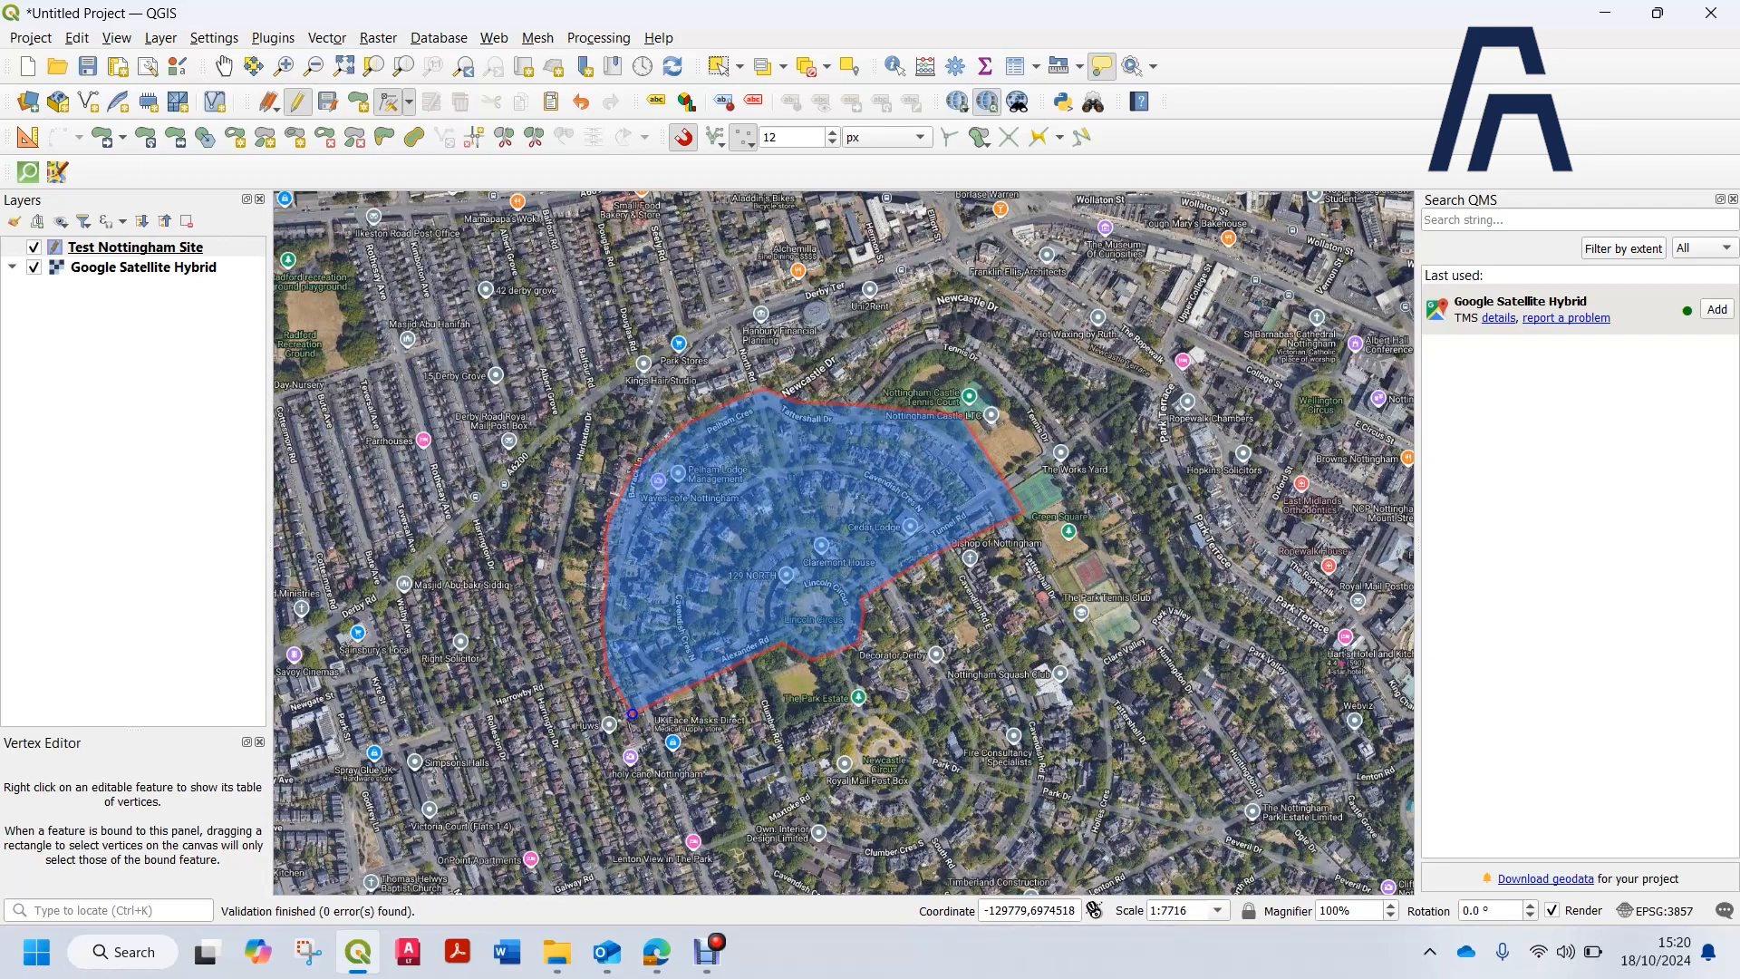
pyautogui.scroll(3, 769, 392)
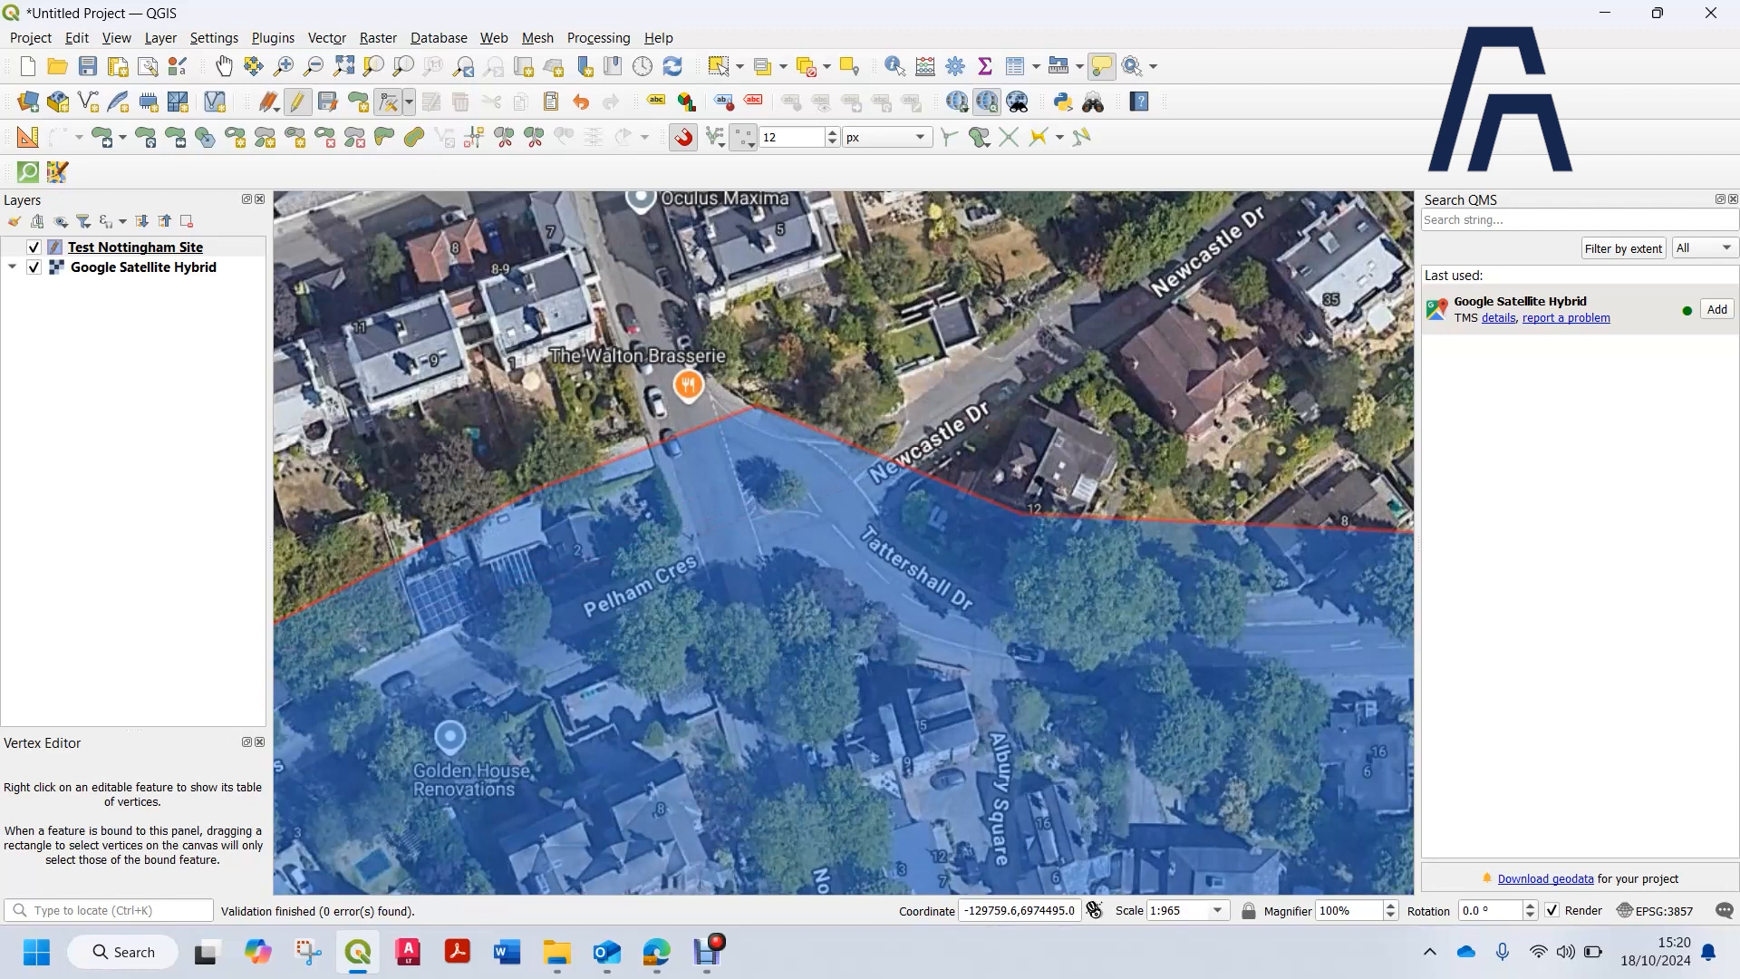
pyautogui.click(967, 453)
pyautogui.scroll(1, 952, 428)
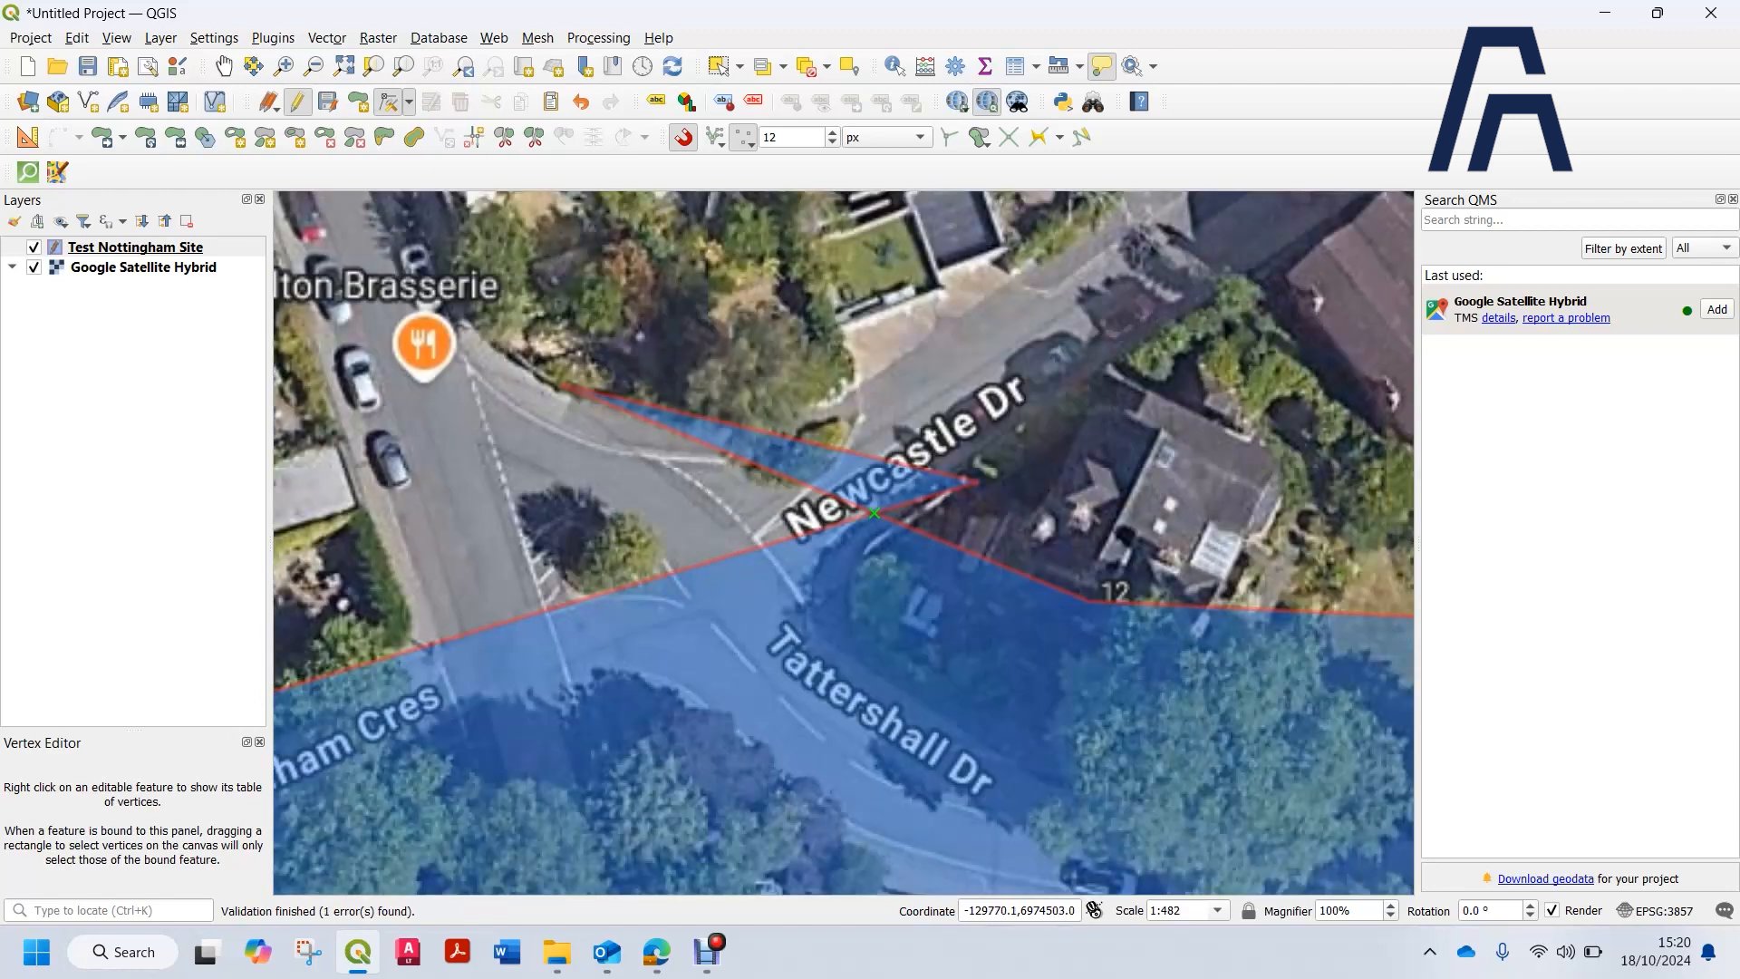
pyautogui.click(976, 483)
pyautogui.scroll(-1, 879, 535)
pyautogui.click(1110, 244)
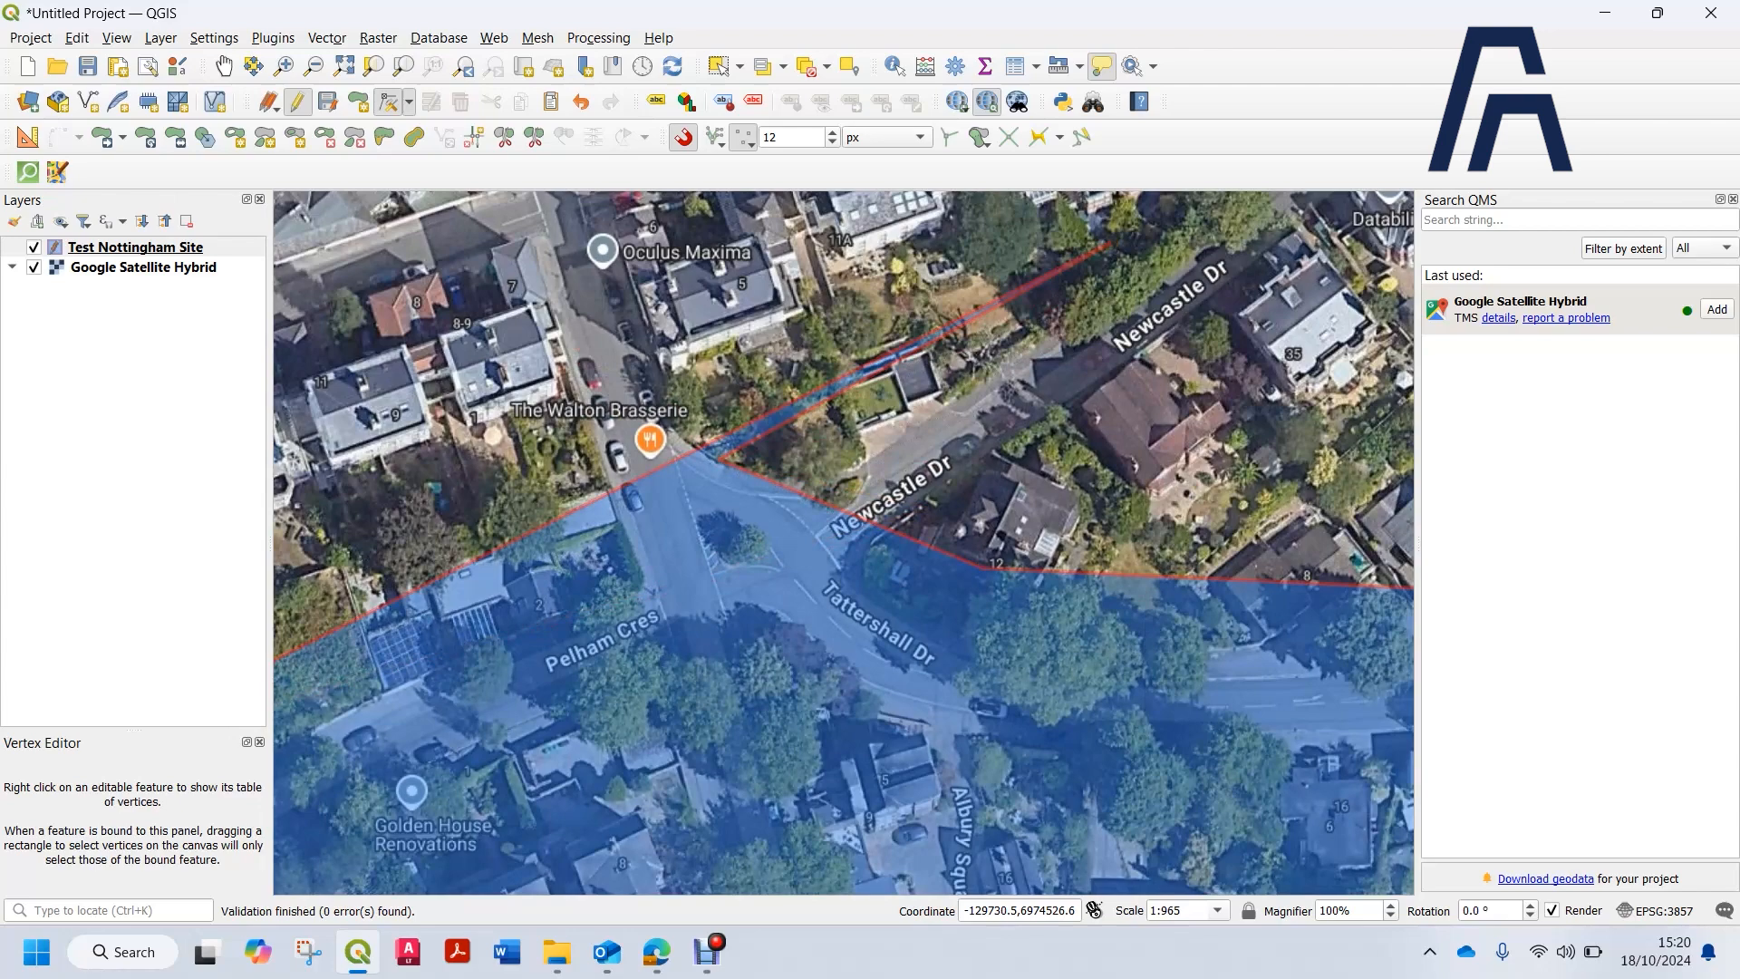
# Reshape the northern boundary with vertices near Derby Ter and Western Terrace so that it crosses itself beside The Walton Brasserie.
pyautogui.scroll(-1, 841, 626)
pyautogui.click(977, 435)
pyautogui.click(600, 356)
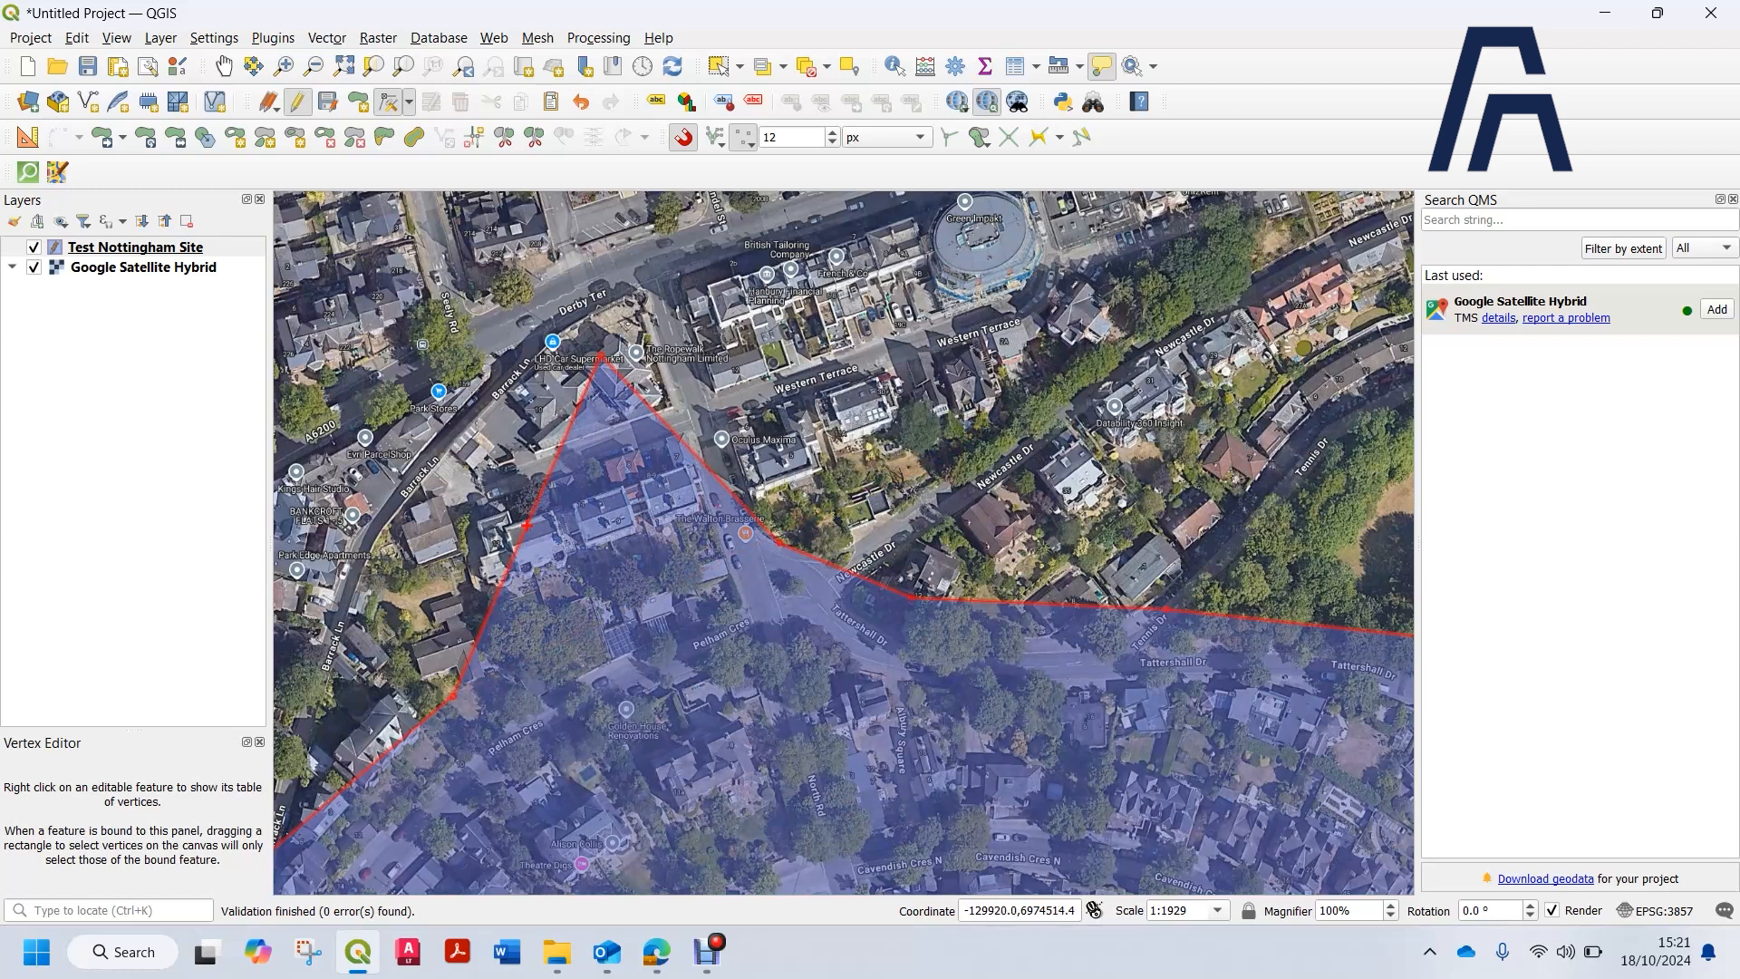
pyautogui.click(753, 516)
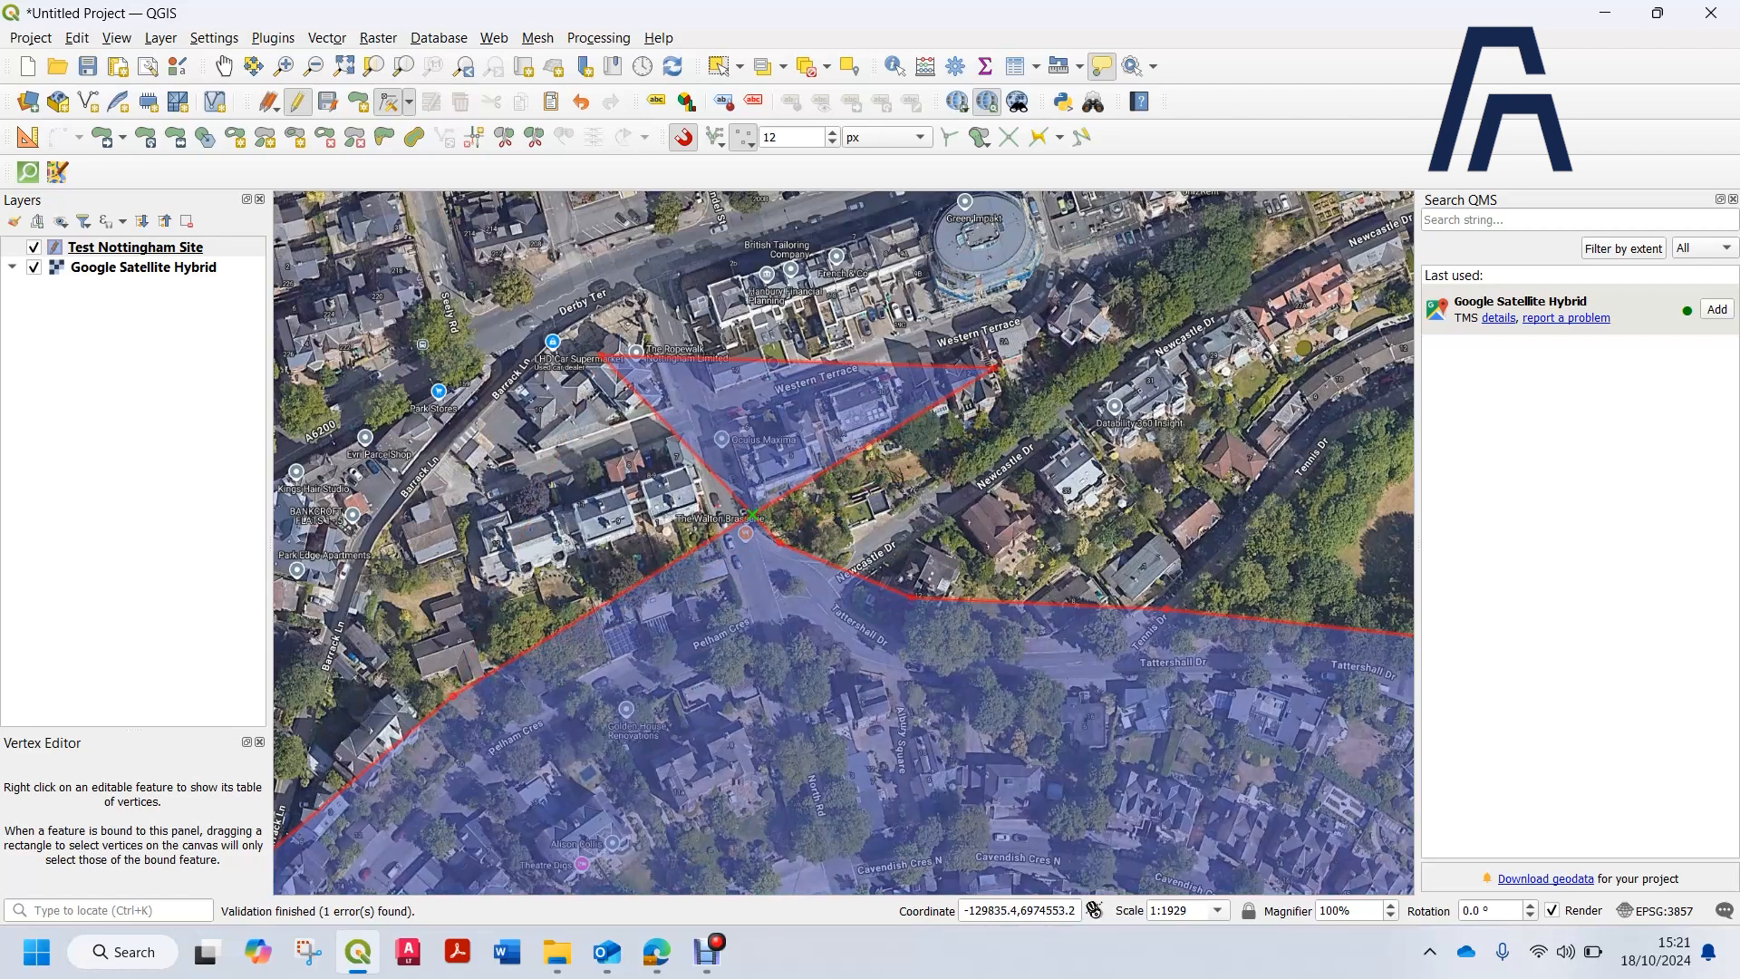
# Examine the self-crossing boundary and its validation error marker beside The Walton Brasserie, close up and against the whole site.
pyautogui.scroll(-2, 778, 506)
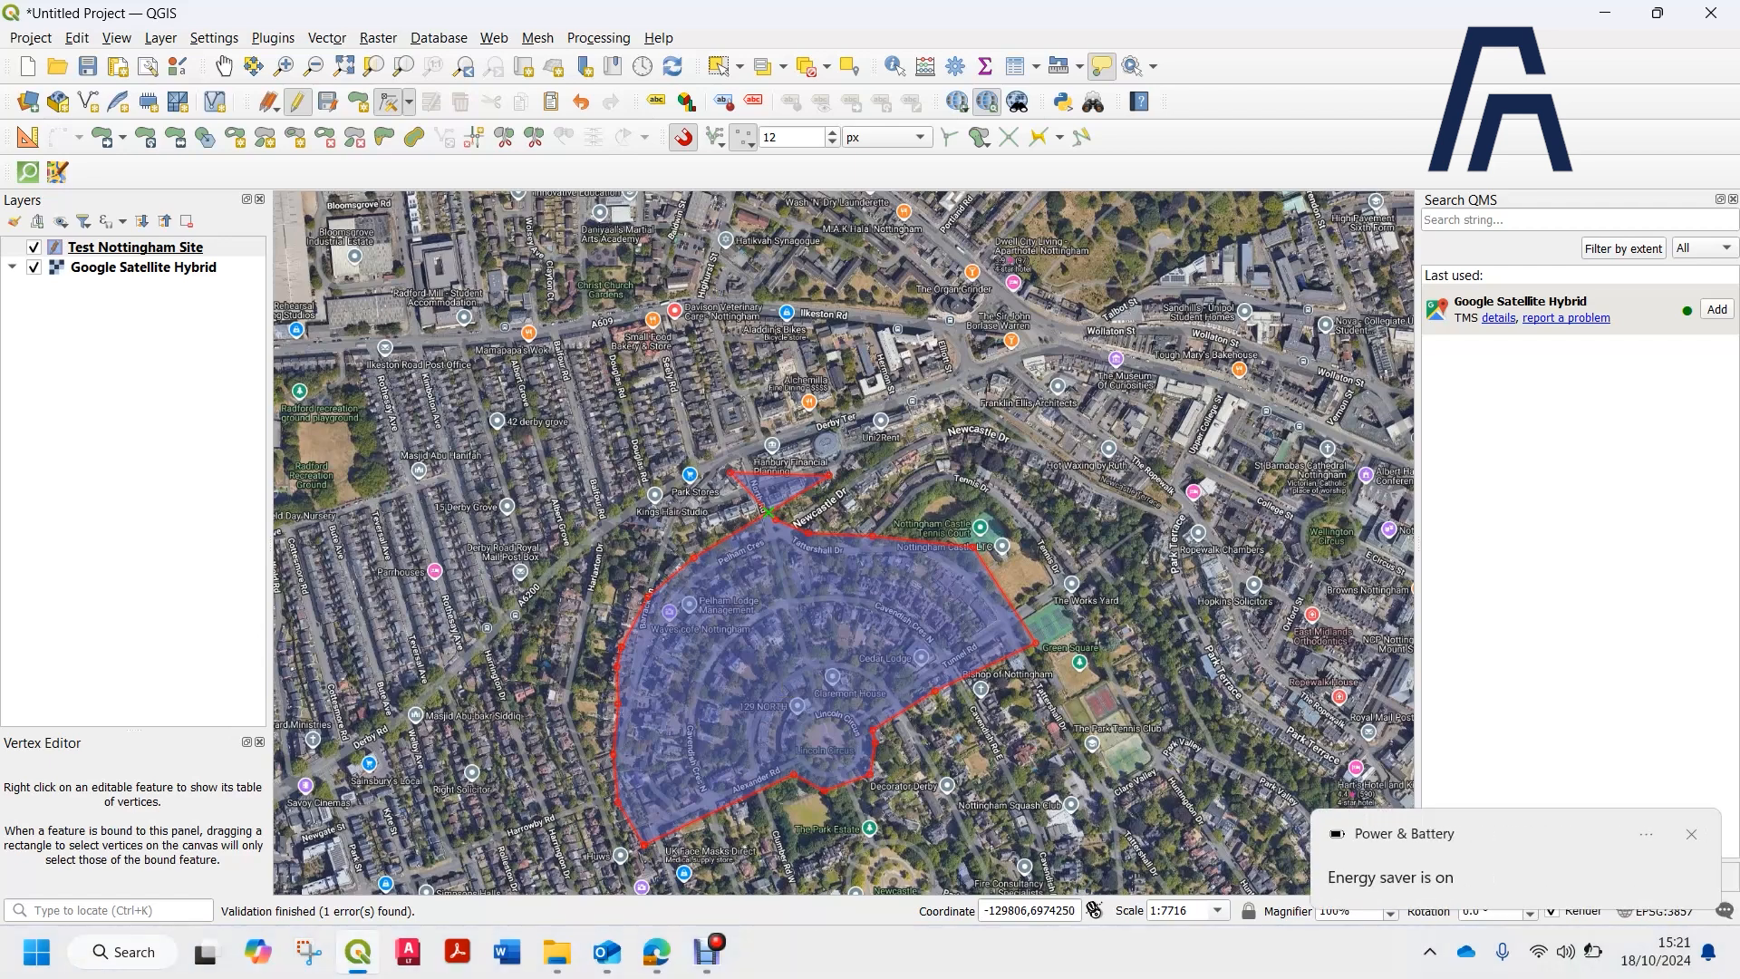
pyautogui.scroll(4, 768, 513)
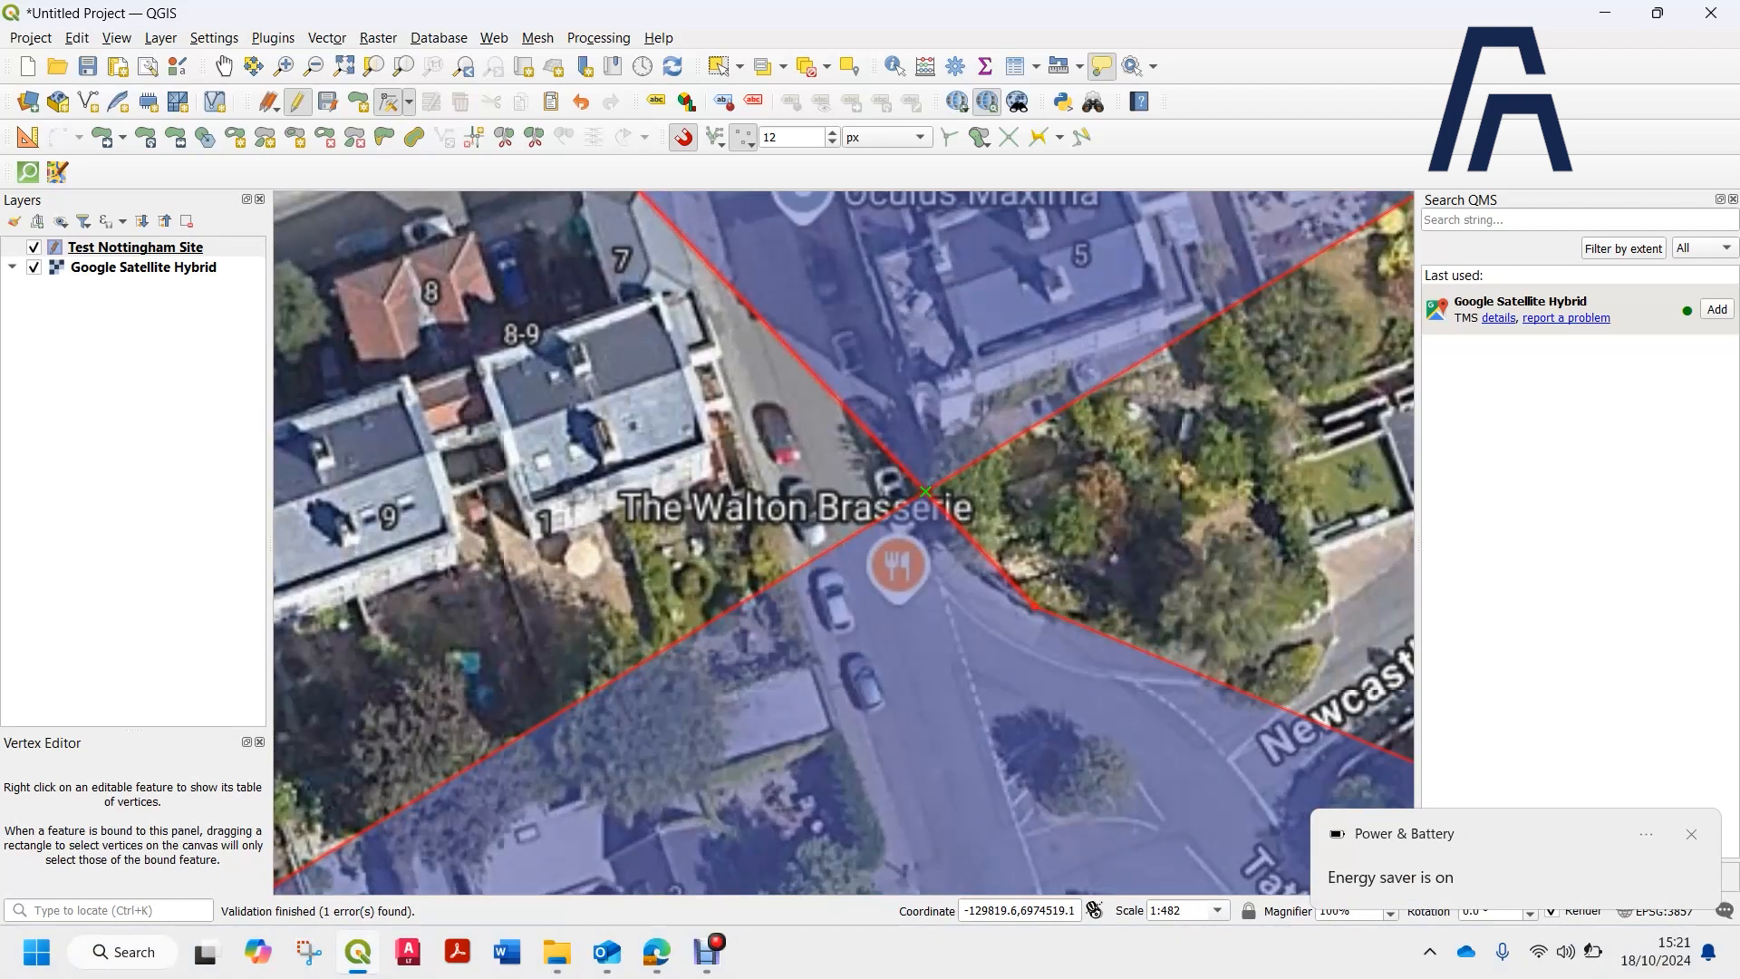
pyautogui.moveTo(925, 492)
pyautogui.scroll(-2, 925, 492)
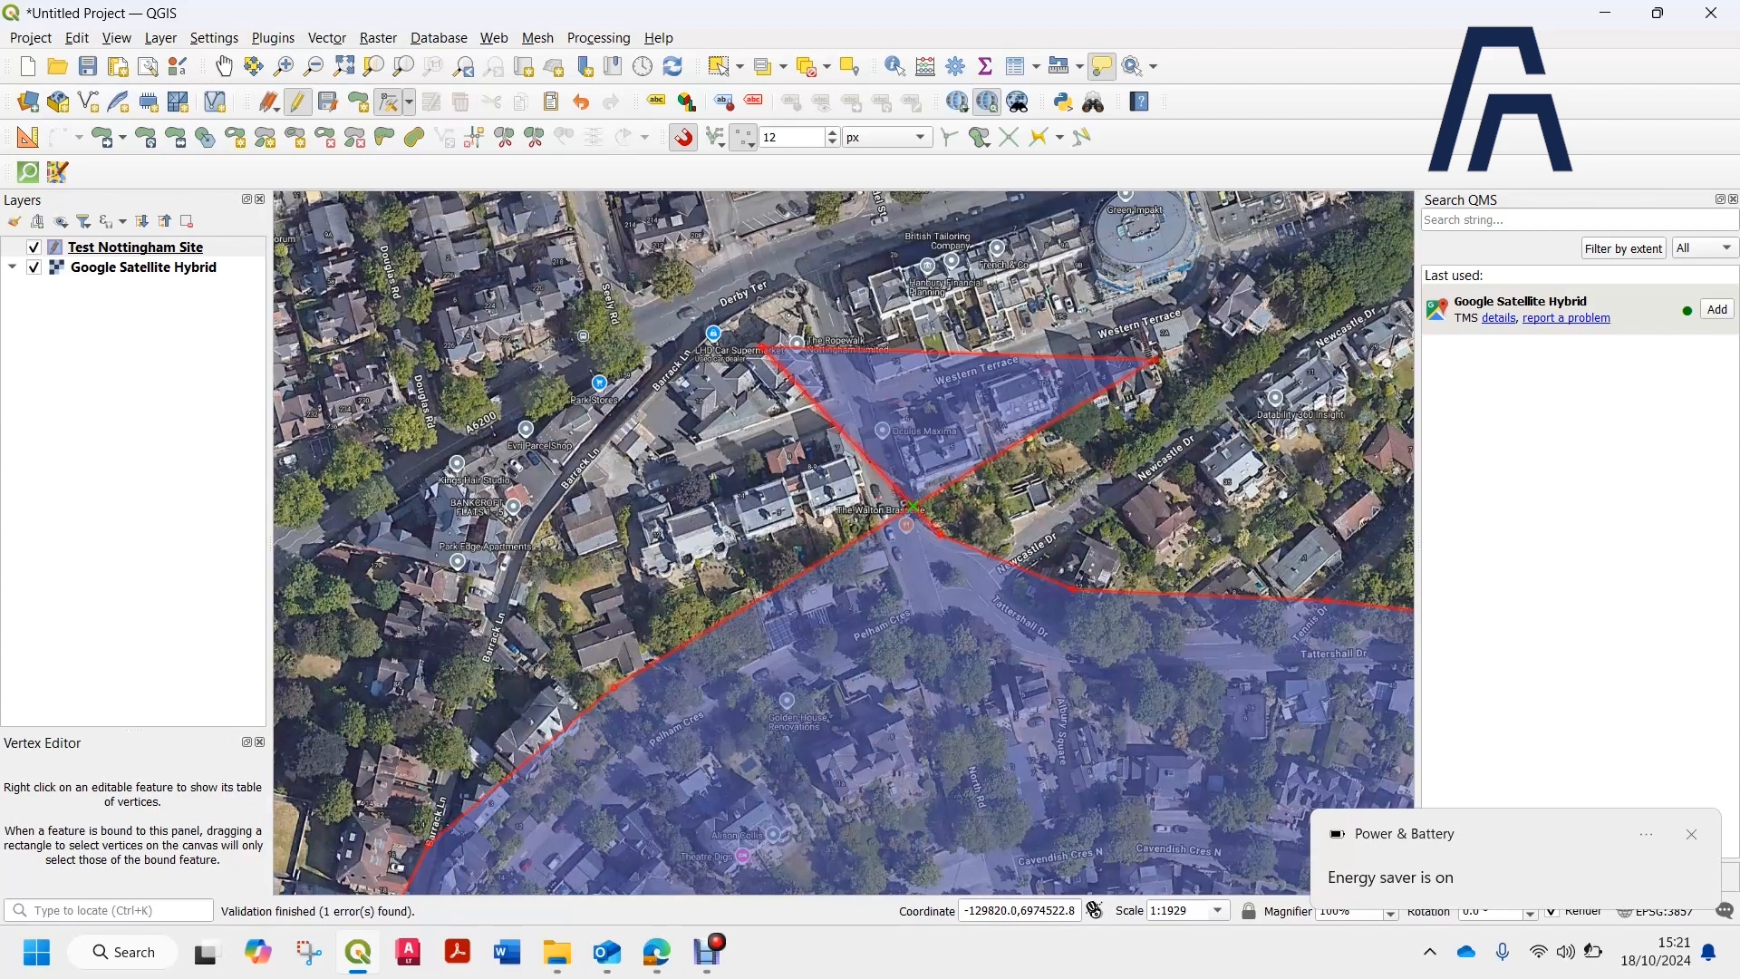
pyautogui.scroll(1, 940, 505)
pyautogui.scroll(-1, 831, 556)
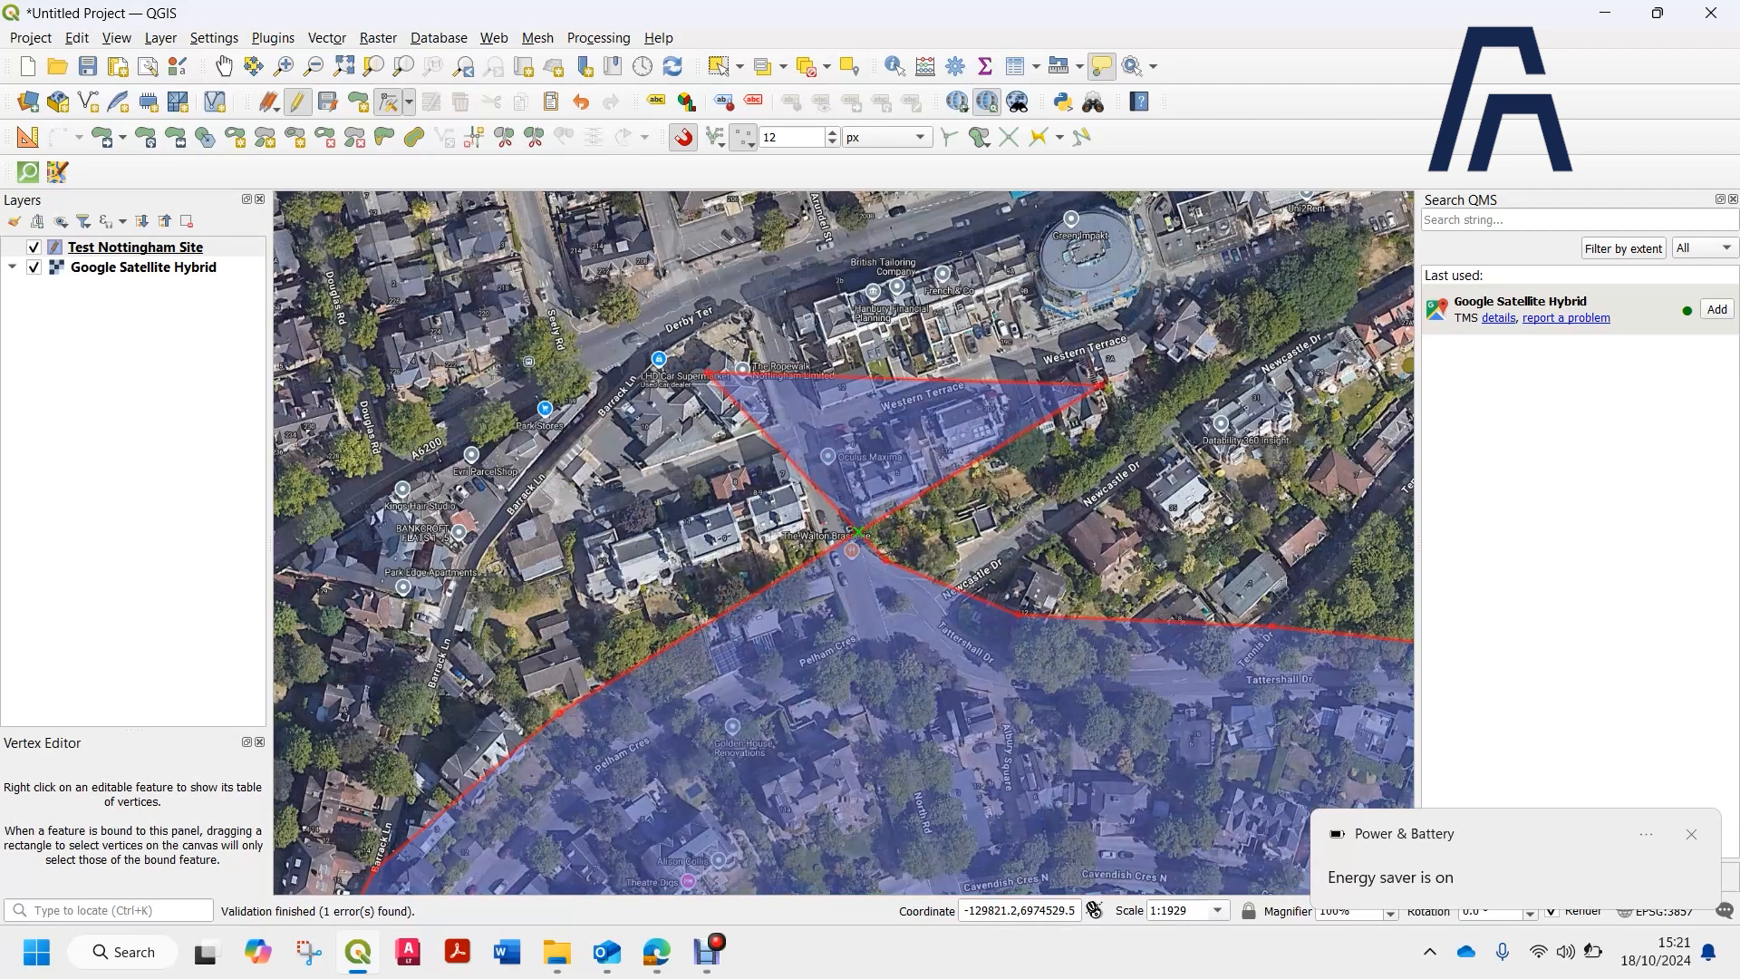
pyautogui.scroll(-1, 885, 480)
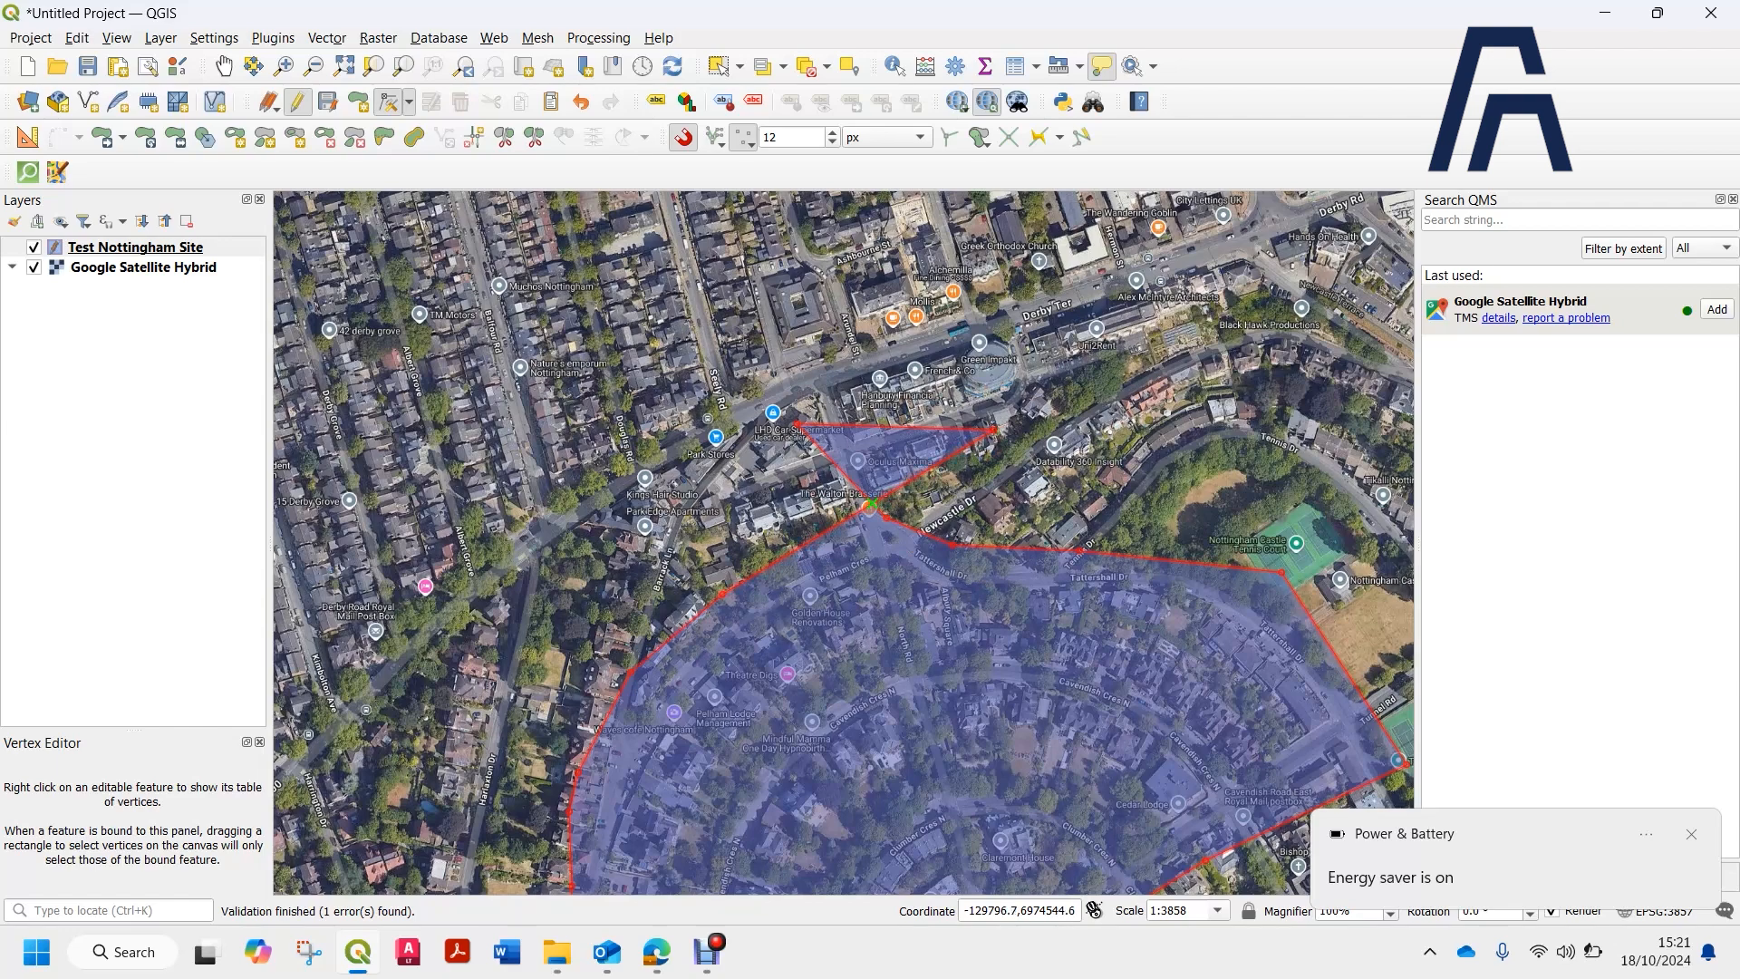
pyautogui.scroll(-1, 889, 448)
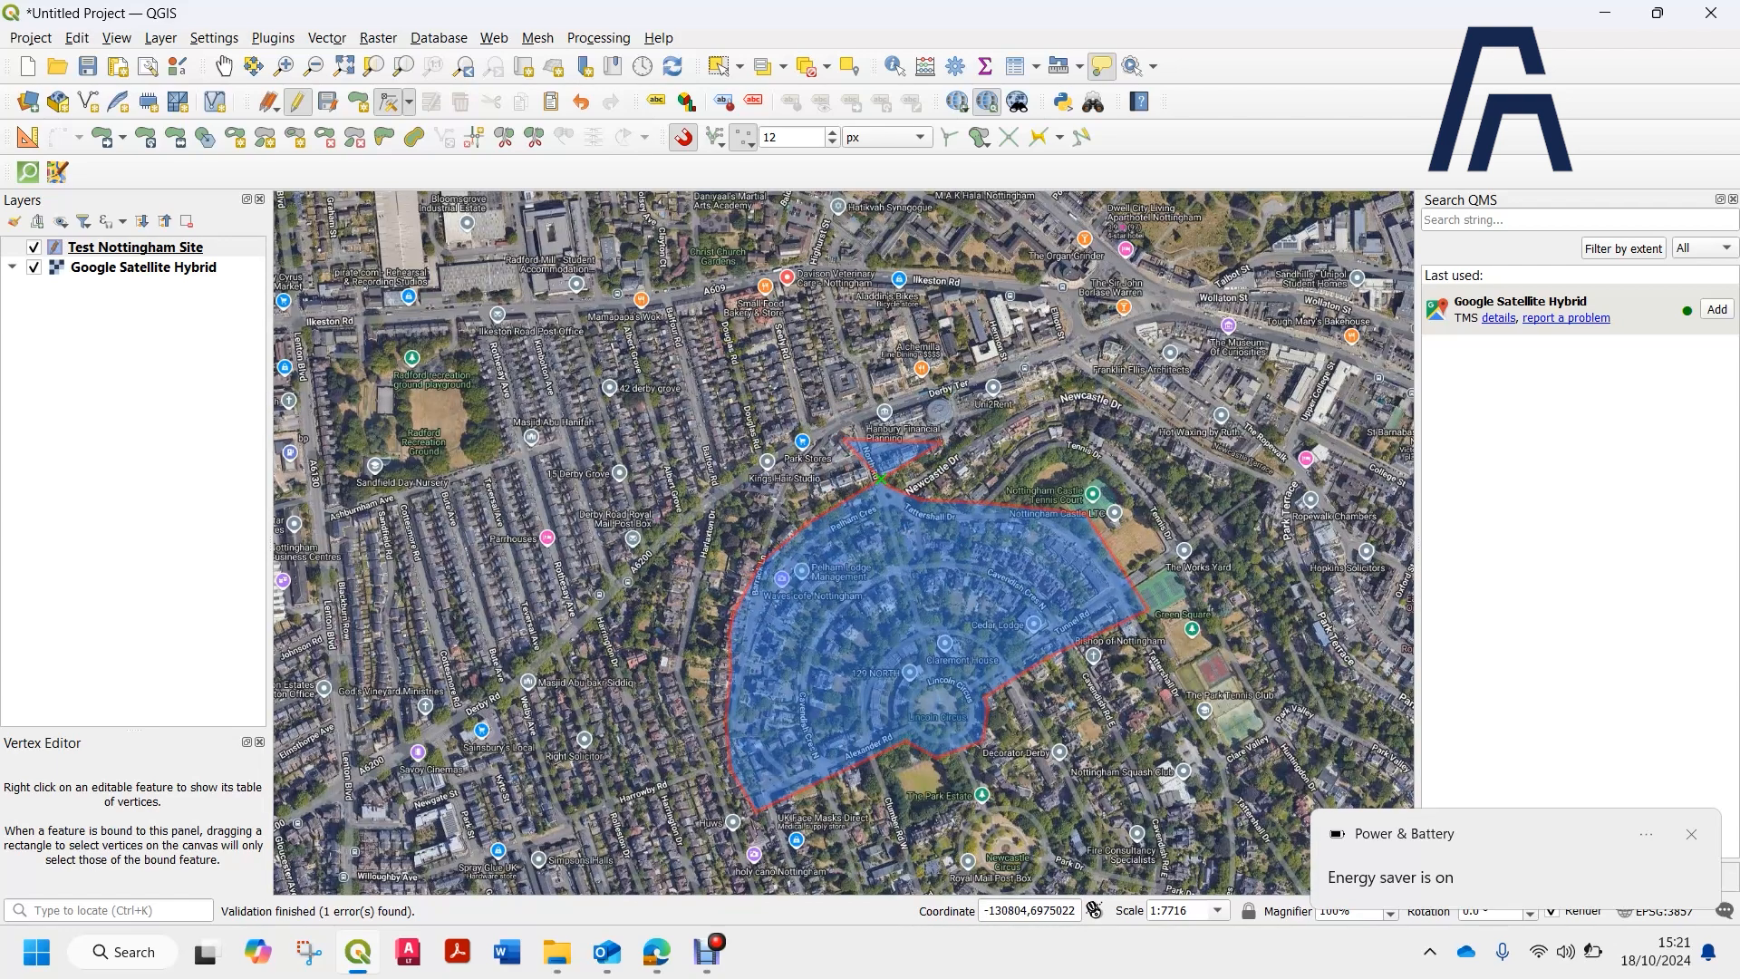
# Stop editing the Test Nottingham Site layer and discard the unsaved boundary changes.
pyautogui.click(297, 100)
pyautogui.click(969, 487)
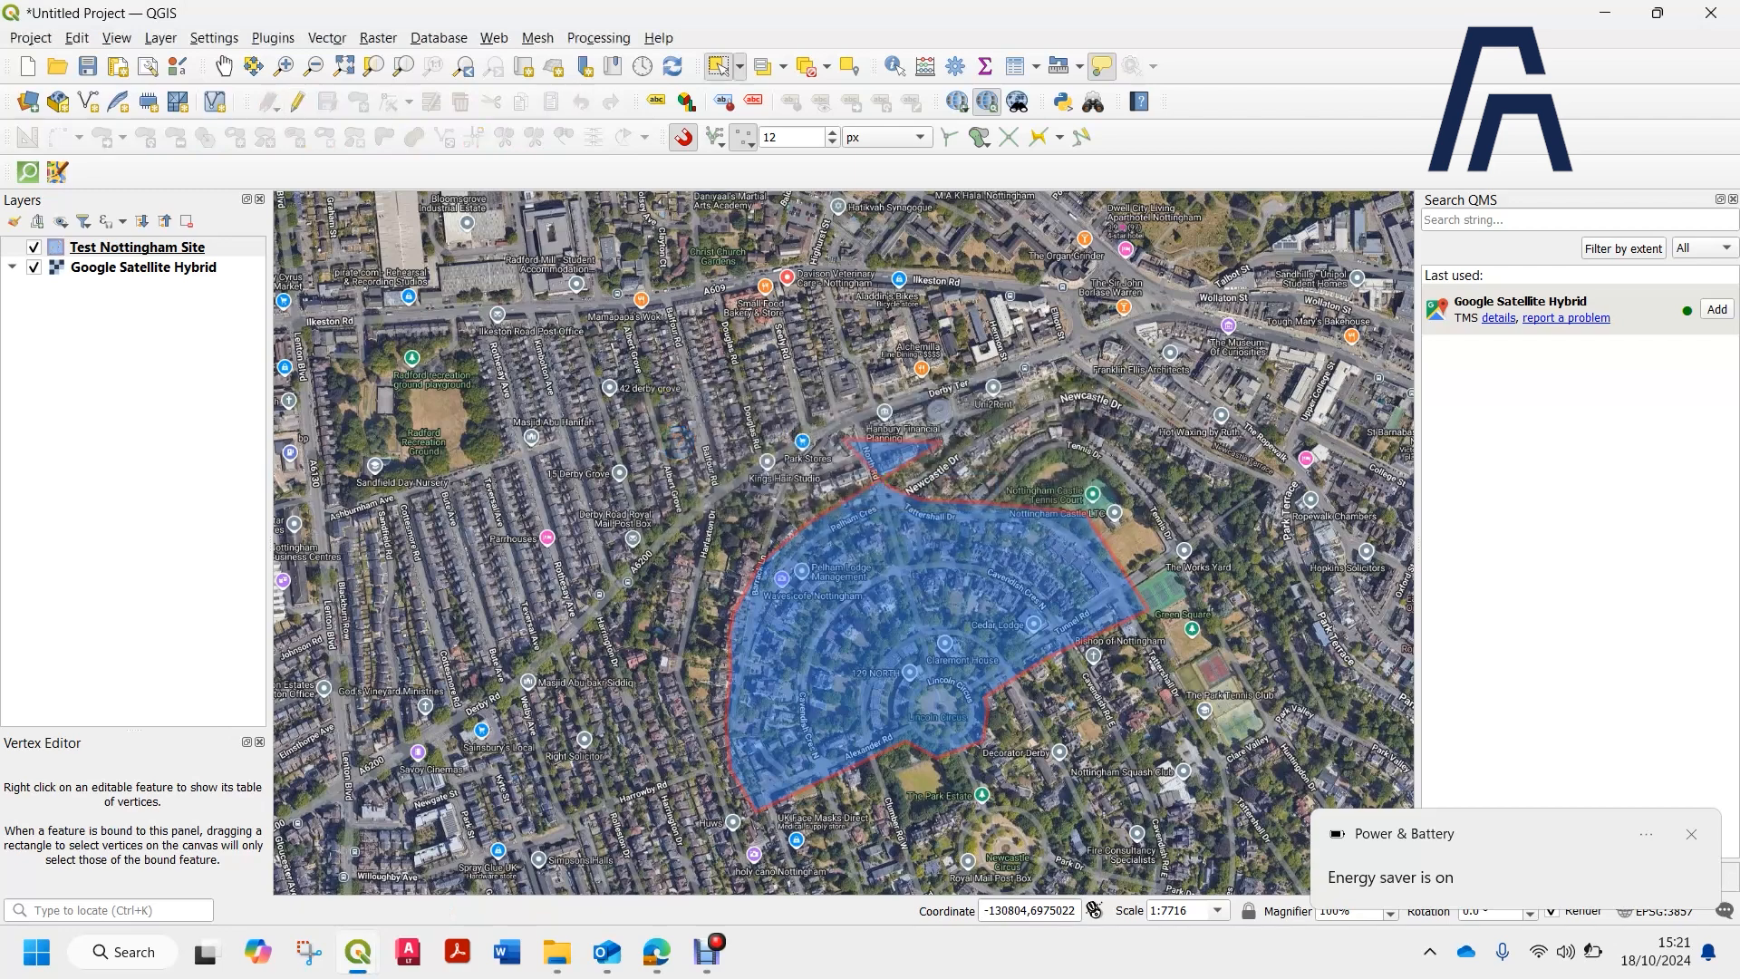
pyautogui.scroll(1, 937, 511)
pyautogui.scroll(-1, 937, 512)
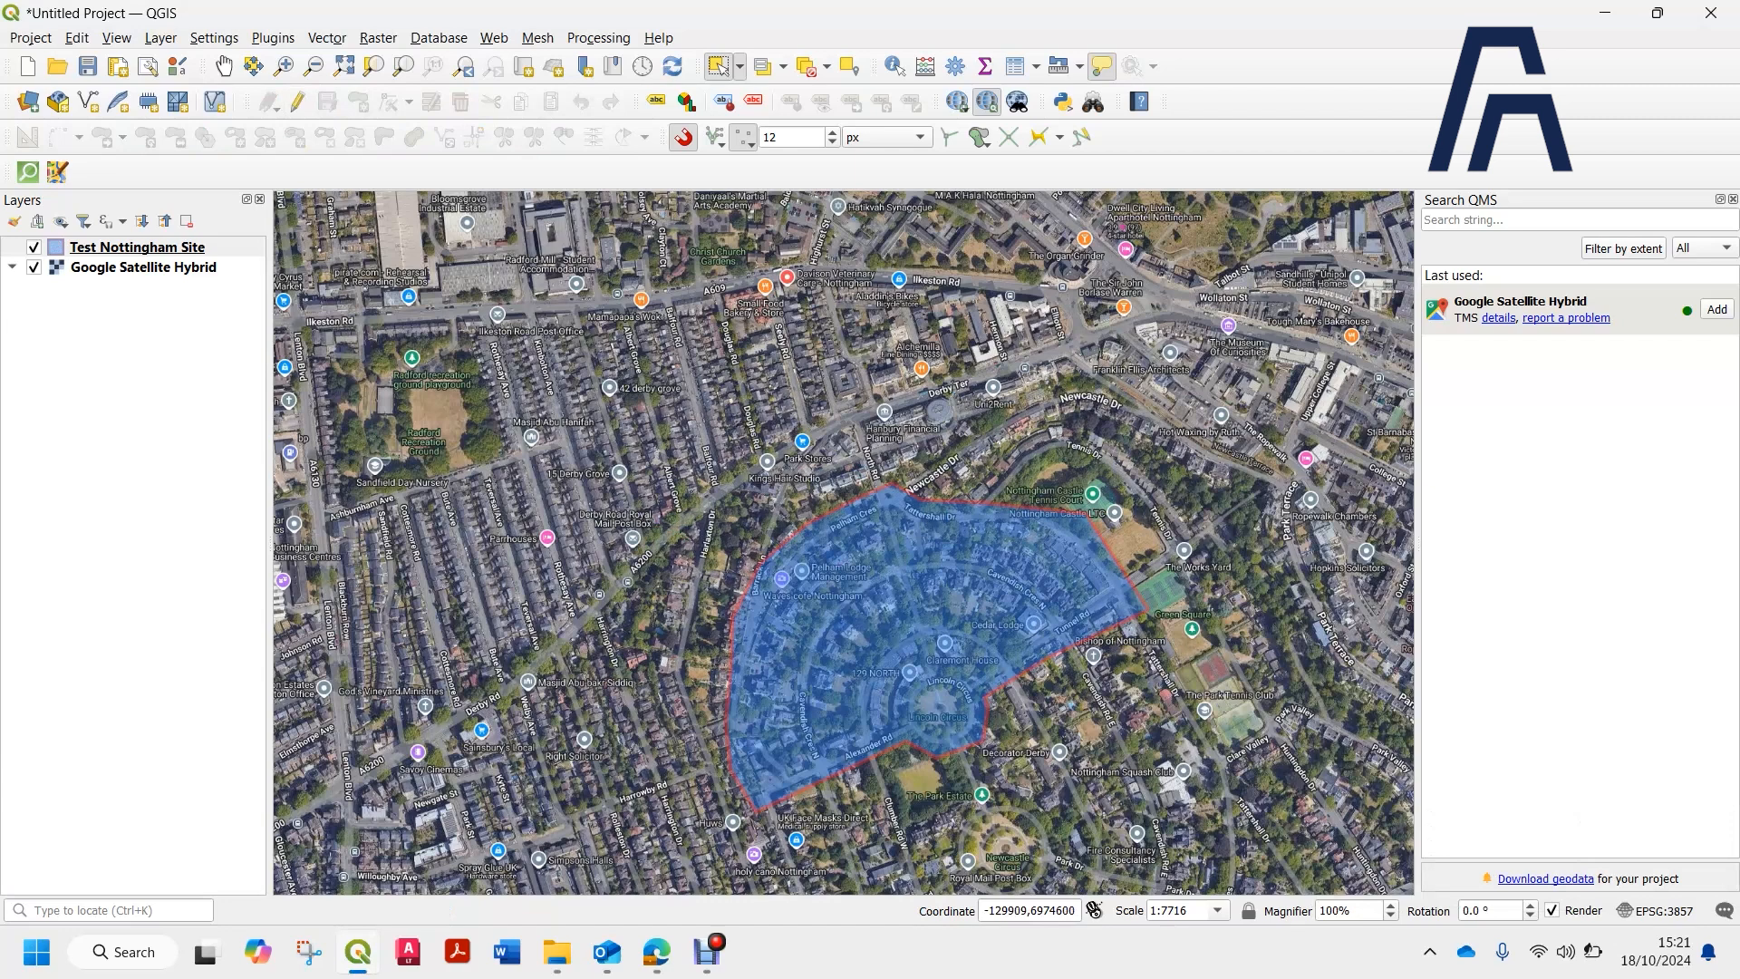
# Select the site polygon and run Check Validity on the Test Nottingham Site layer with the GEOS method and temporary output layers.
pyautogui.click(900, 544)
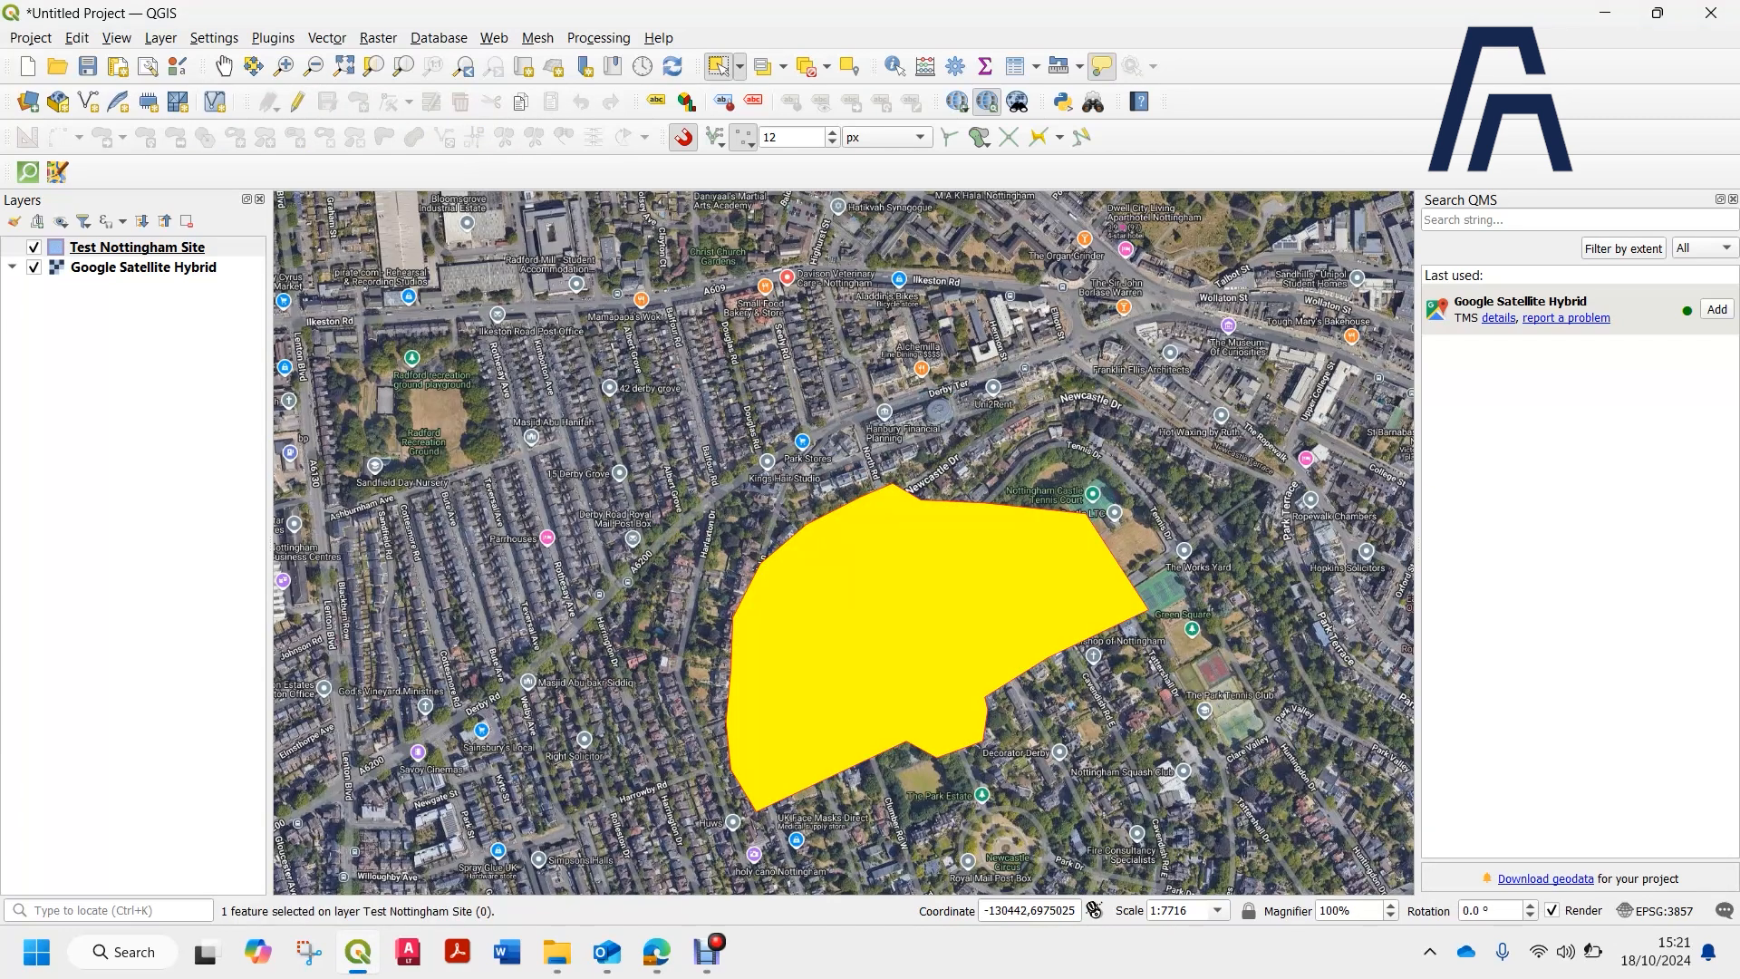
pyautogui.hotkey('alt', 'v')
pyautogui.press('Down')
pyautogui.press('Down')
pyautogui.press('Right')
pyautogui.press('Down')
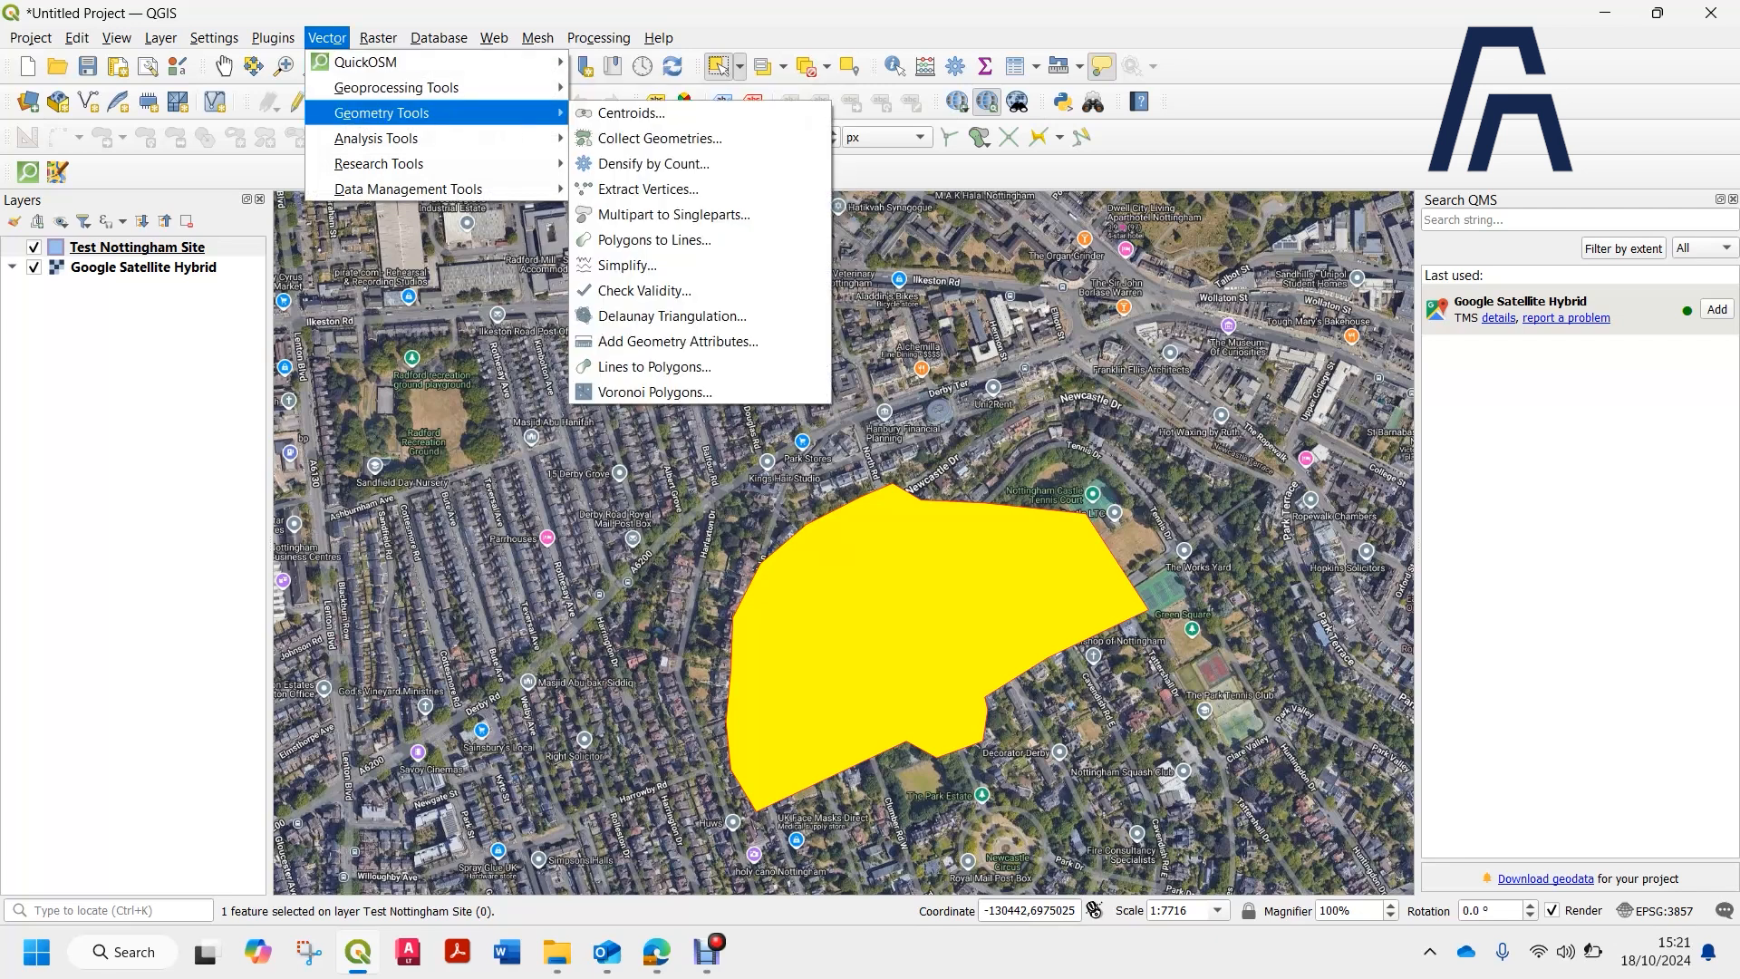
pyautogui.press('Right')
pyautogui.press('Down')
pyautogui.press('Down')
pyautogui.press('Down')
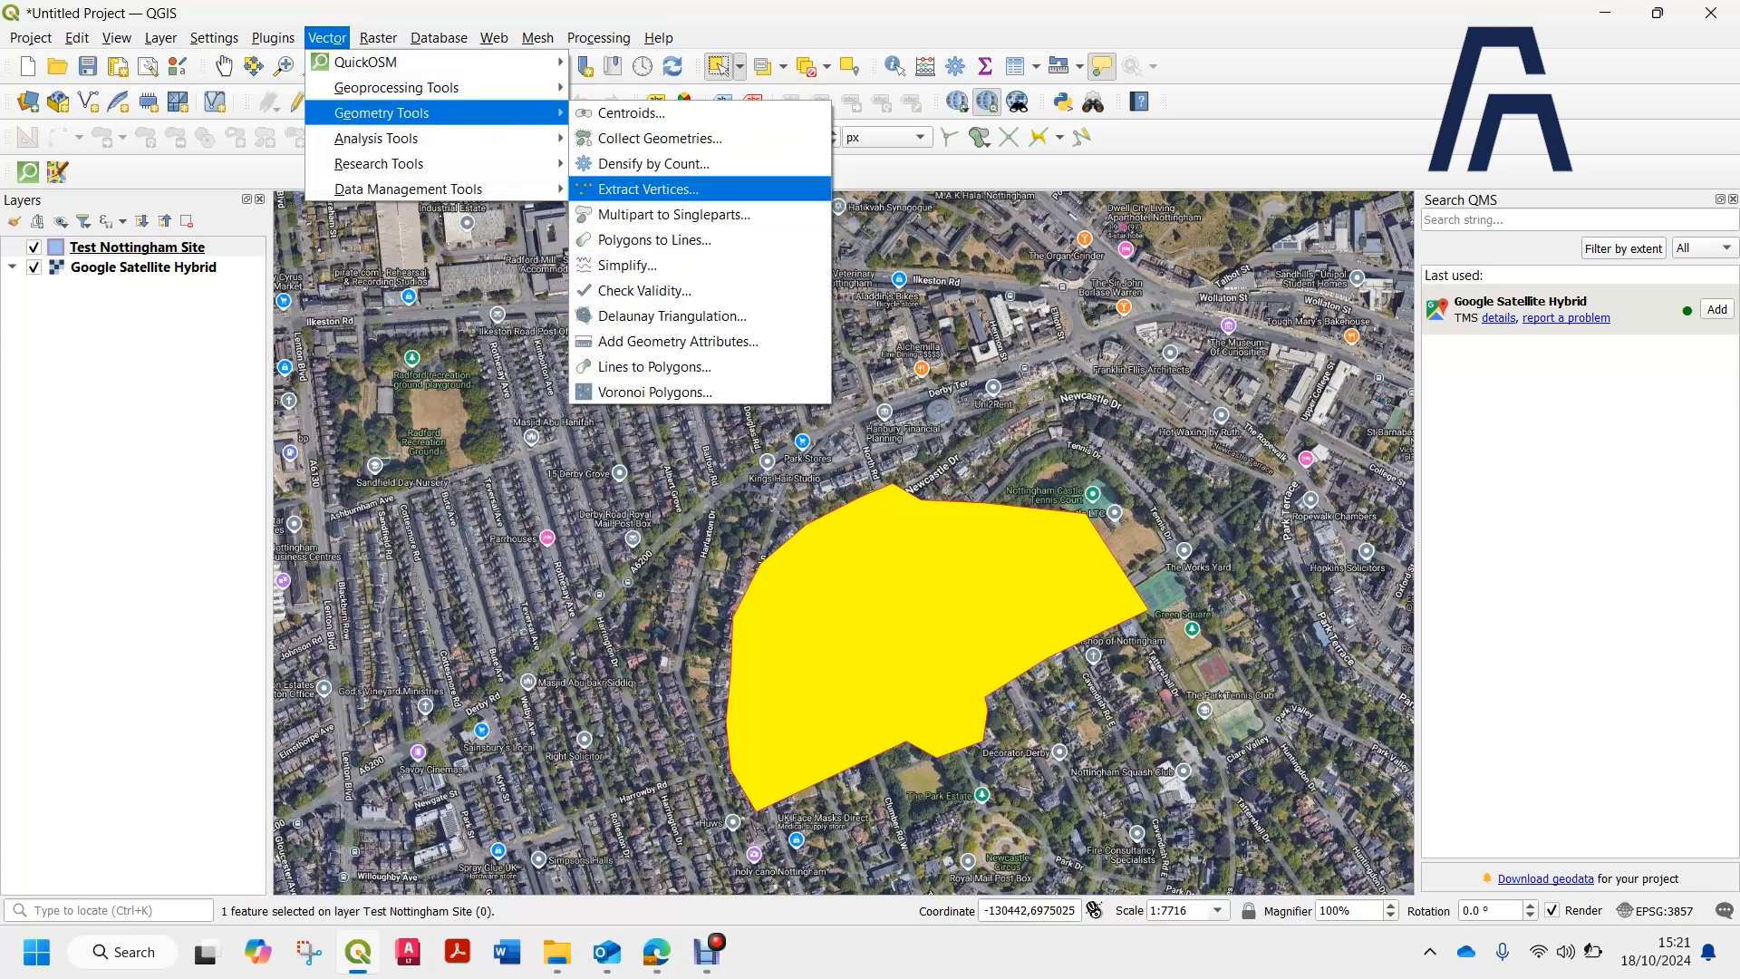
pyautogui.press('Down')
pyautogui.press('Down')
pyautogui.press('Down')
pyautogui.press('Down')
pyautogui.press('Return')
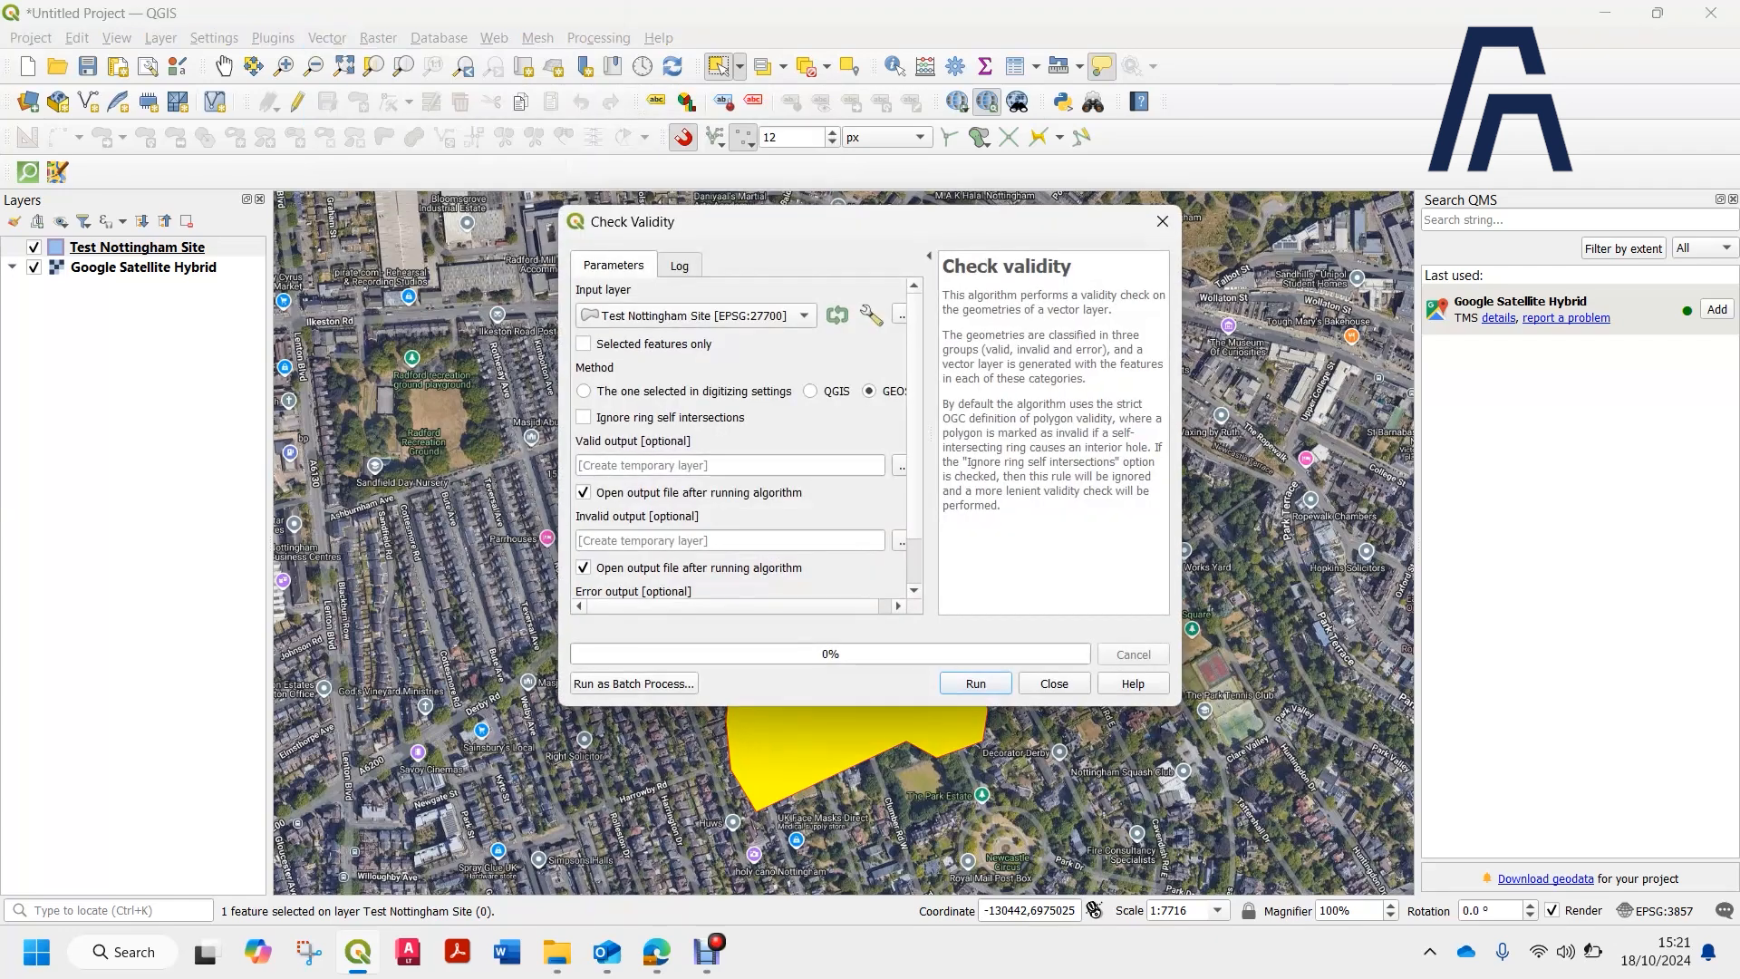
pyautogui.press('Return')
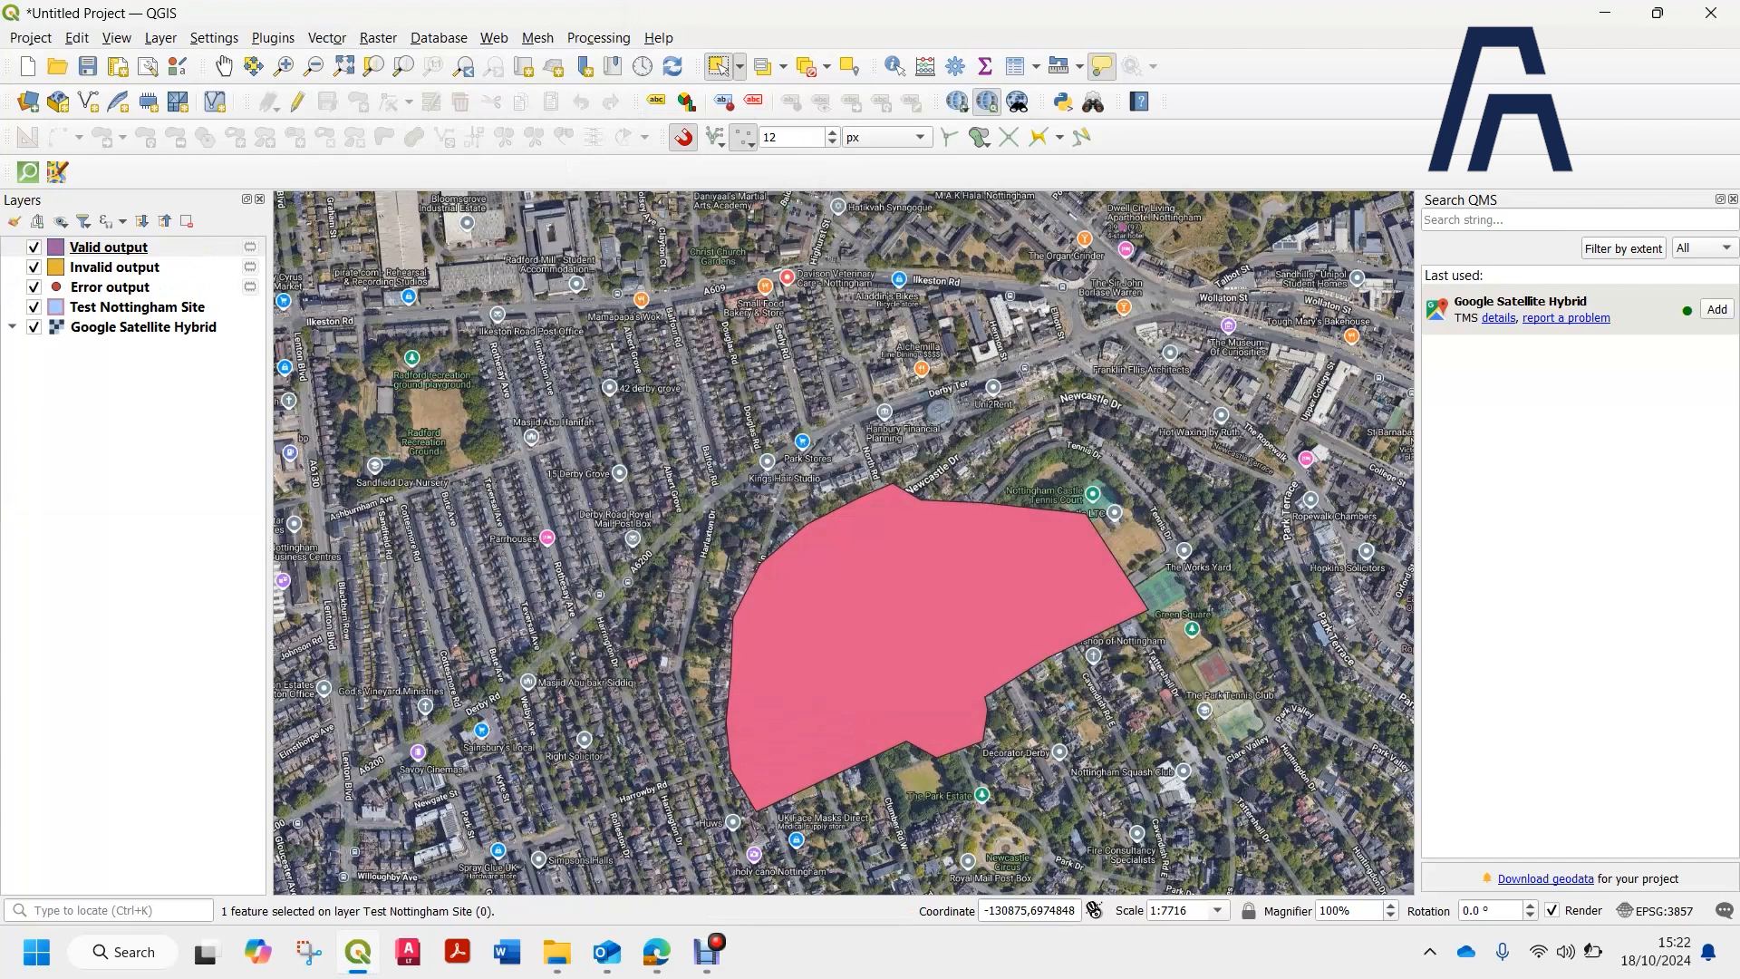
# Inspect the validity check outputs by hiding and reshowing the Invalid output and Valid output layers.
pyautogui.click(109, 287)
pyautogui.click(115, 268)
pyautogui.click(34, 267)
pyautogui.click(34, 267)
pyautogui.click(33, 246)
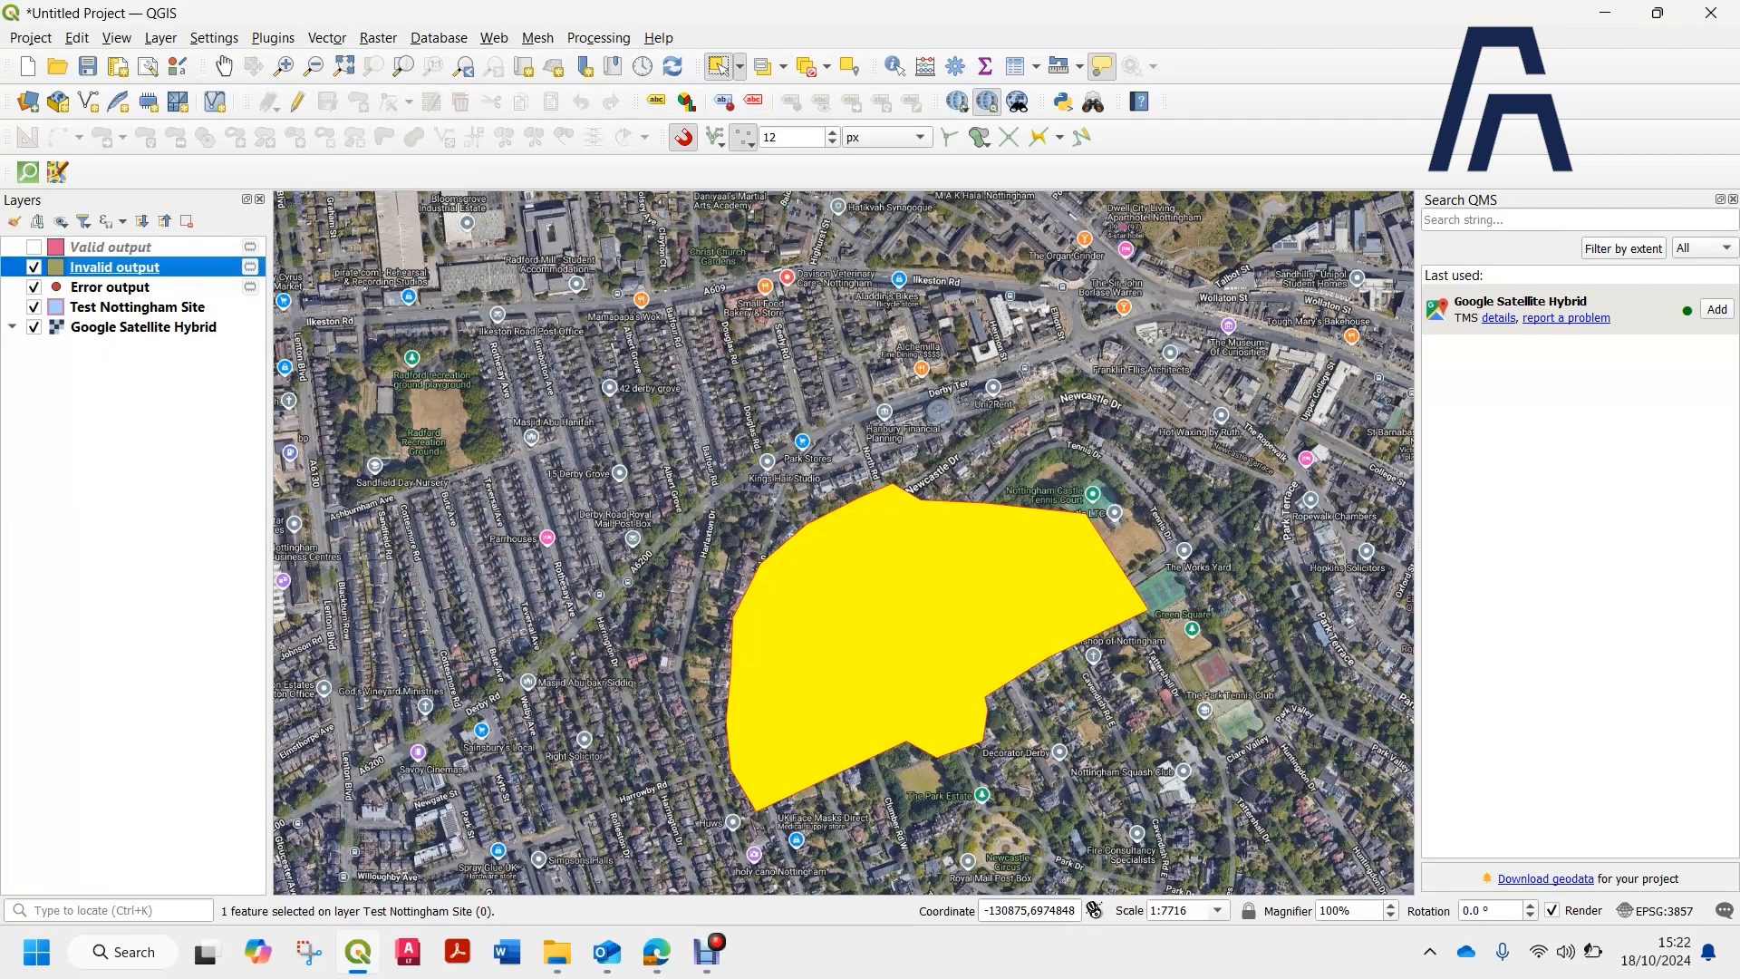
pyautogui.click(33, 247)
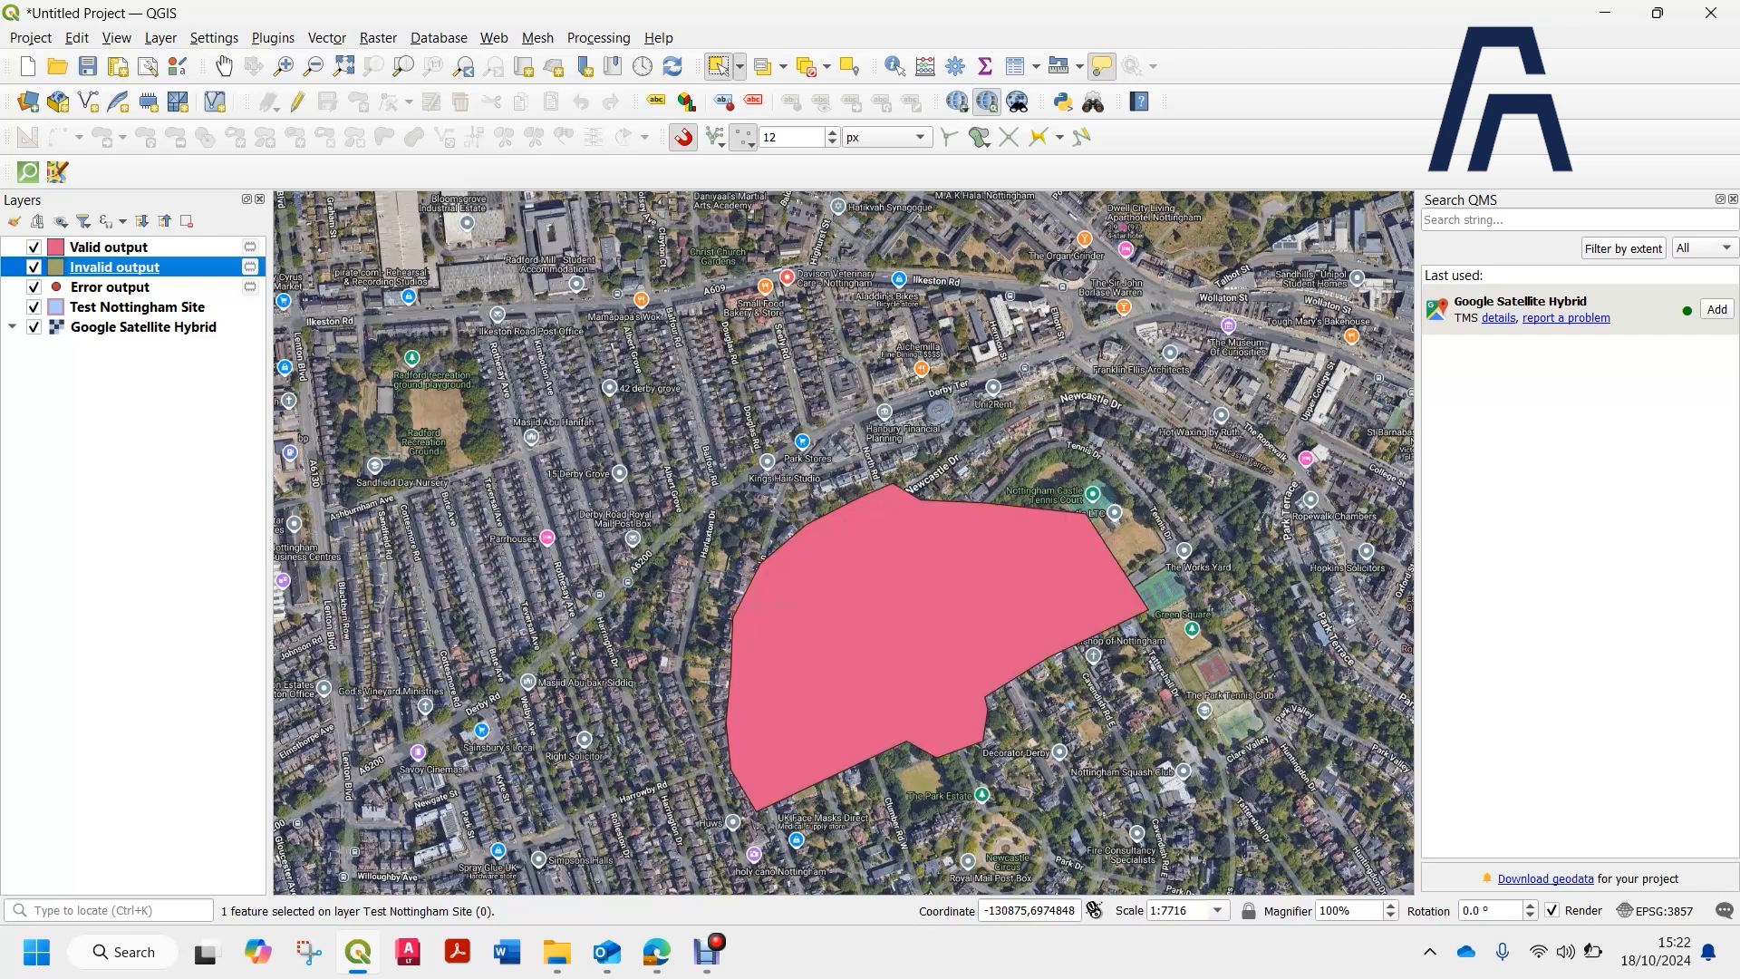
# Remove the Valid output, Invalid output and Error output layers from the project.
pyautogui.click(100, 286)
pyautogui.keyDown('shift'); pyautogui.click(99, 247); pyautogui.keyUp('shift')
pyautogui.rightClick(109, 251)
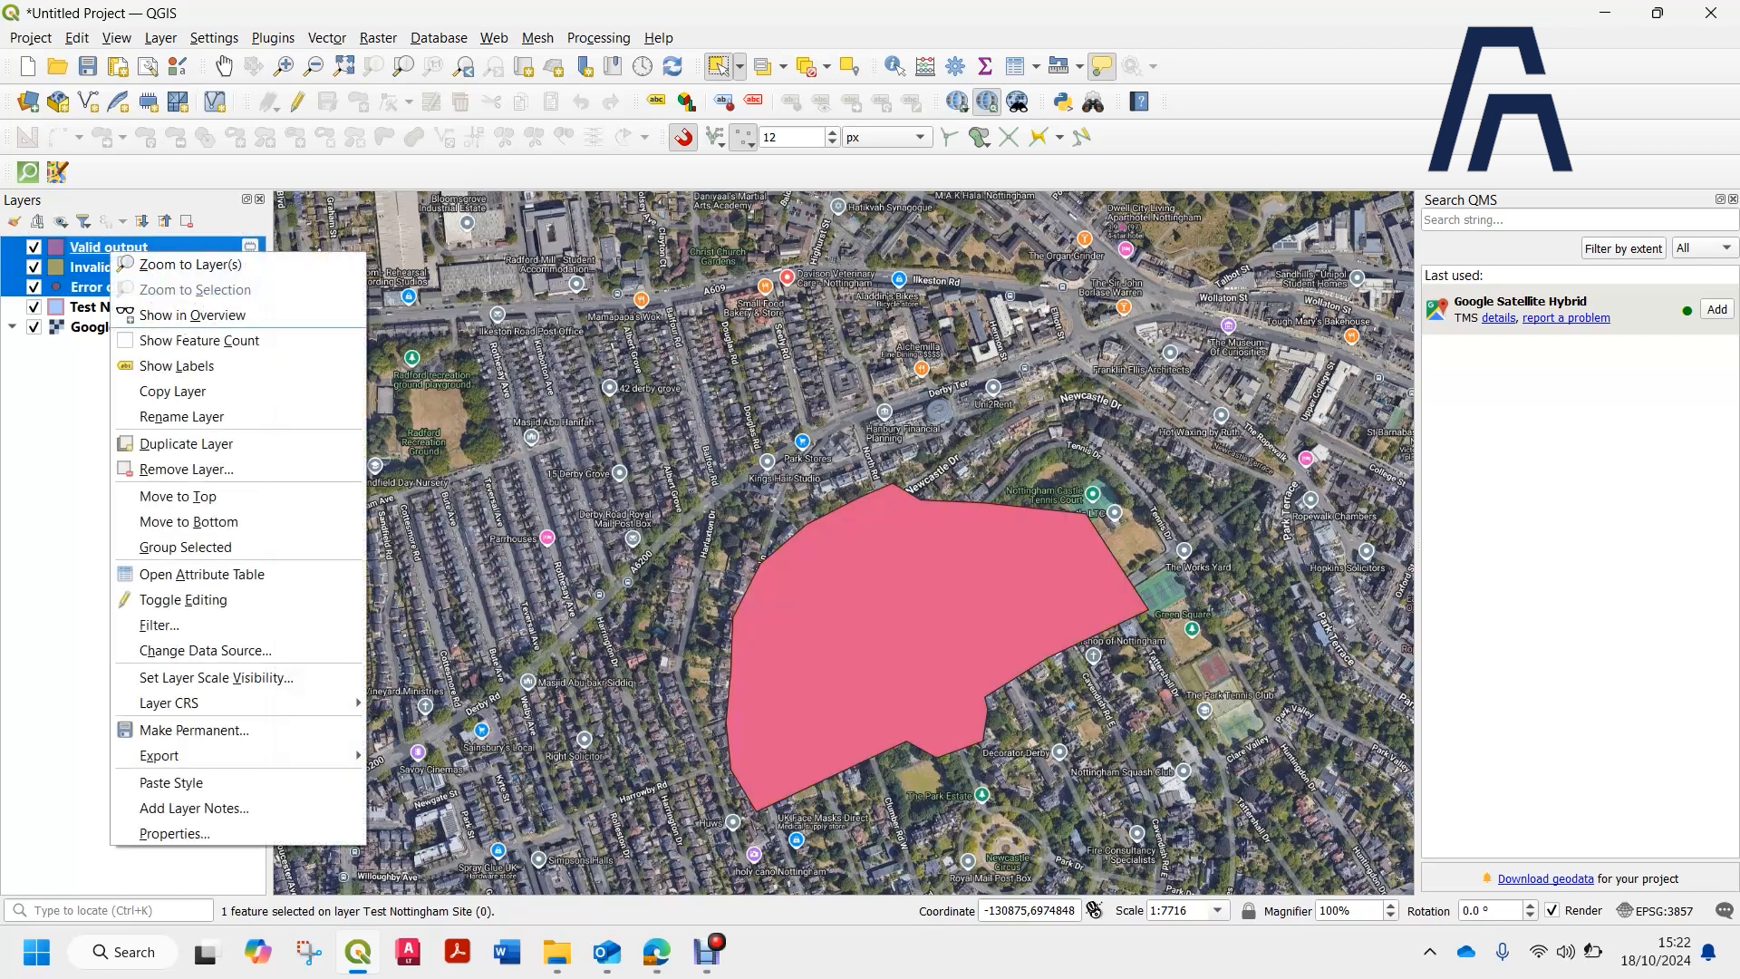
pyautogui.click(186, 468)
pyautogui.press('Return')
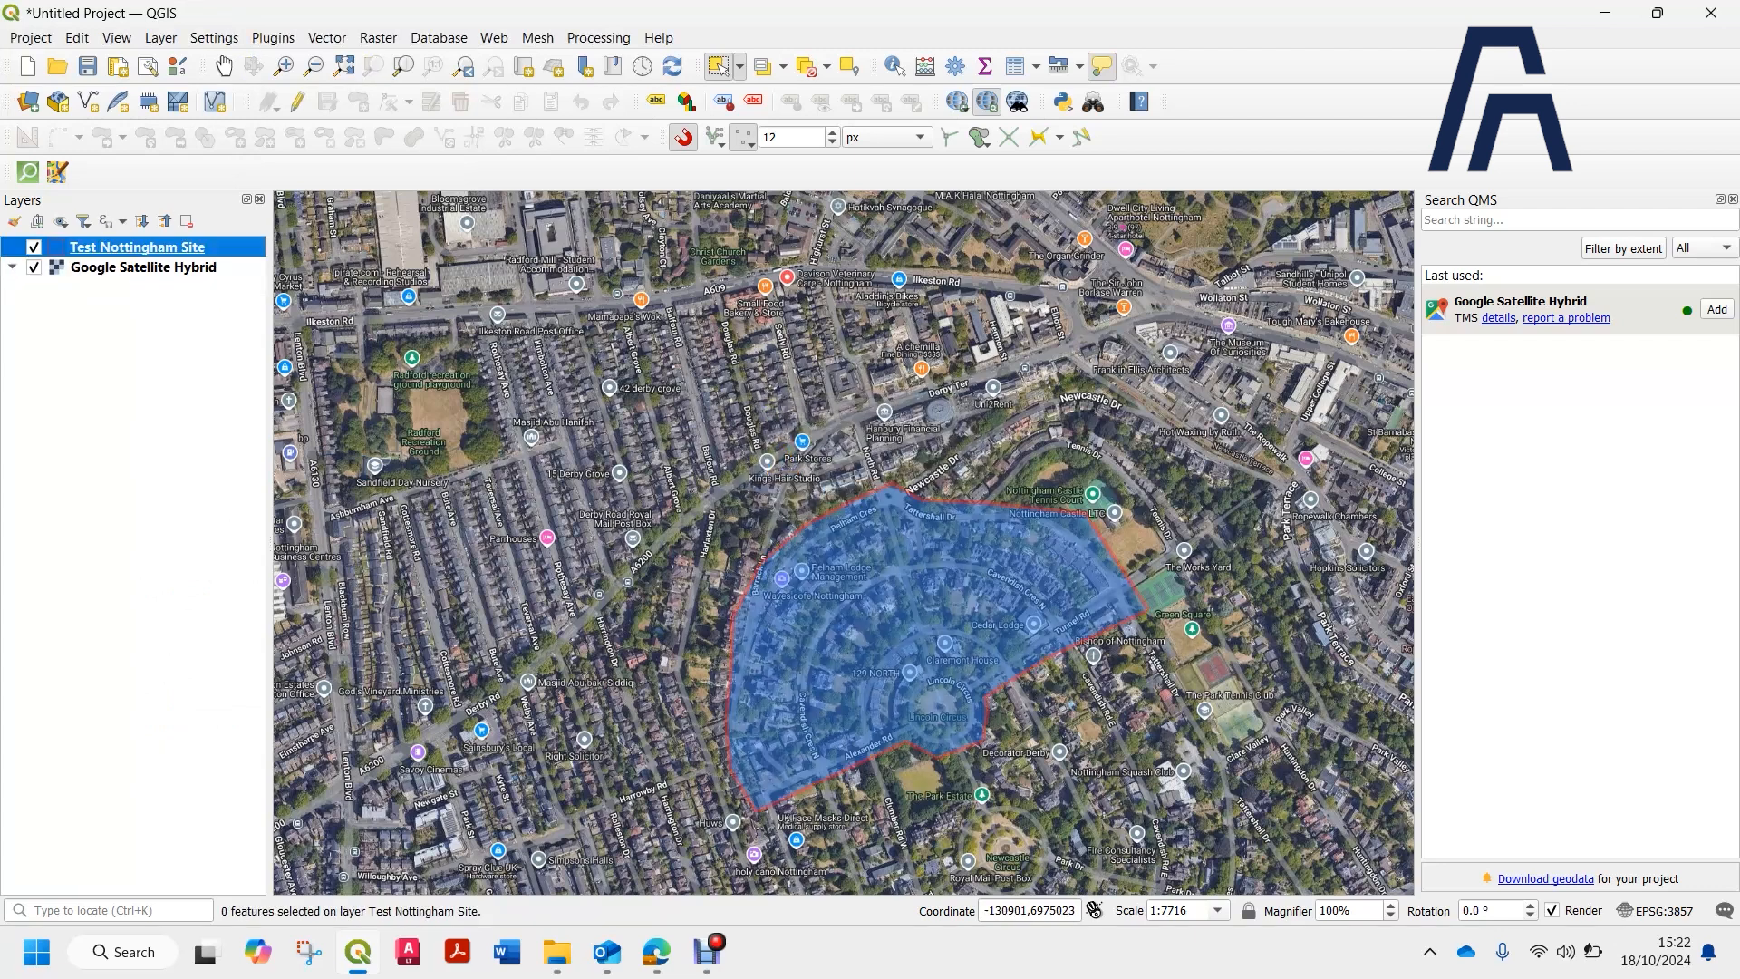
# Start editing the Test Nottingham Site layer and move the polygon's northernmost vertex west so that the boundary crosses itself.
pyautogui.click(297, 101)
pyautogui.click(389, 101)
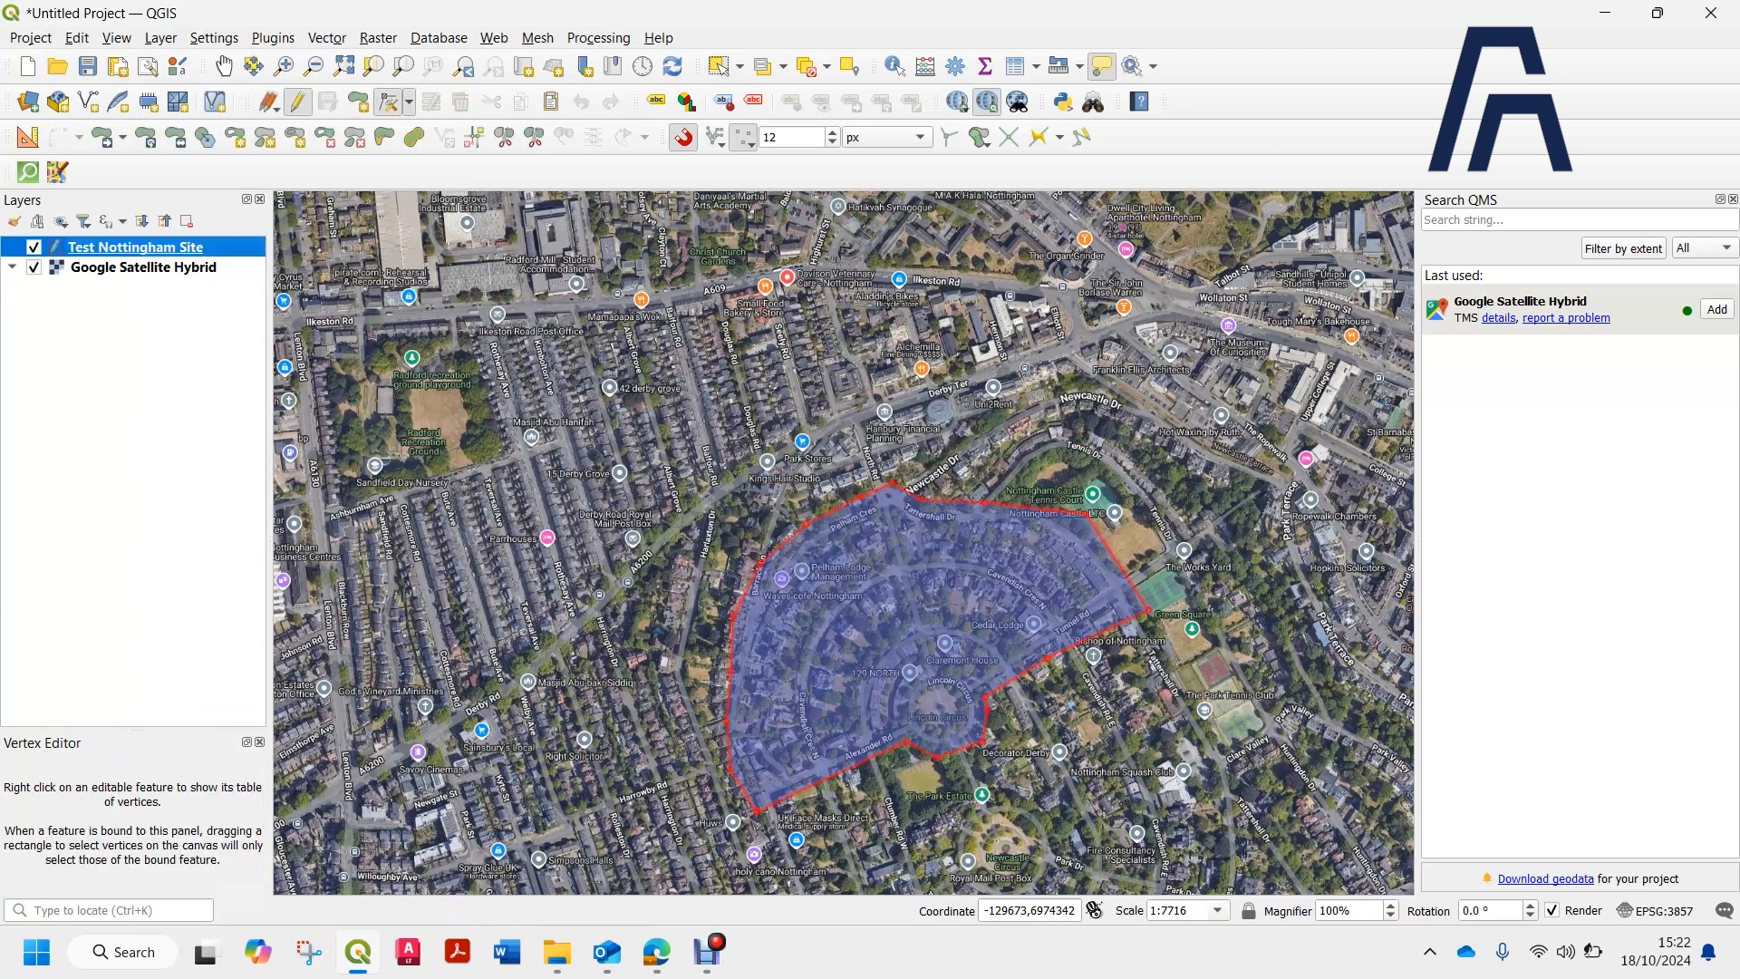
pyautogui.scroll(1, 930, 533)
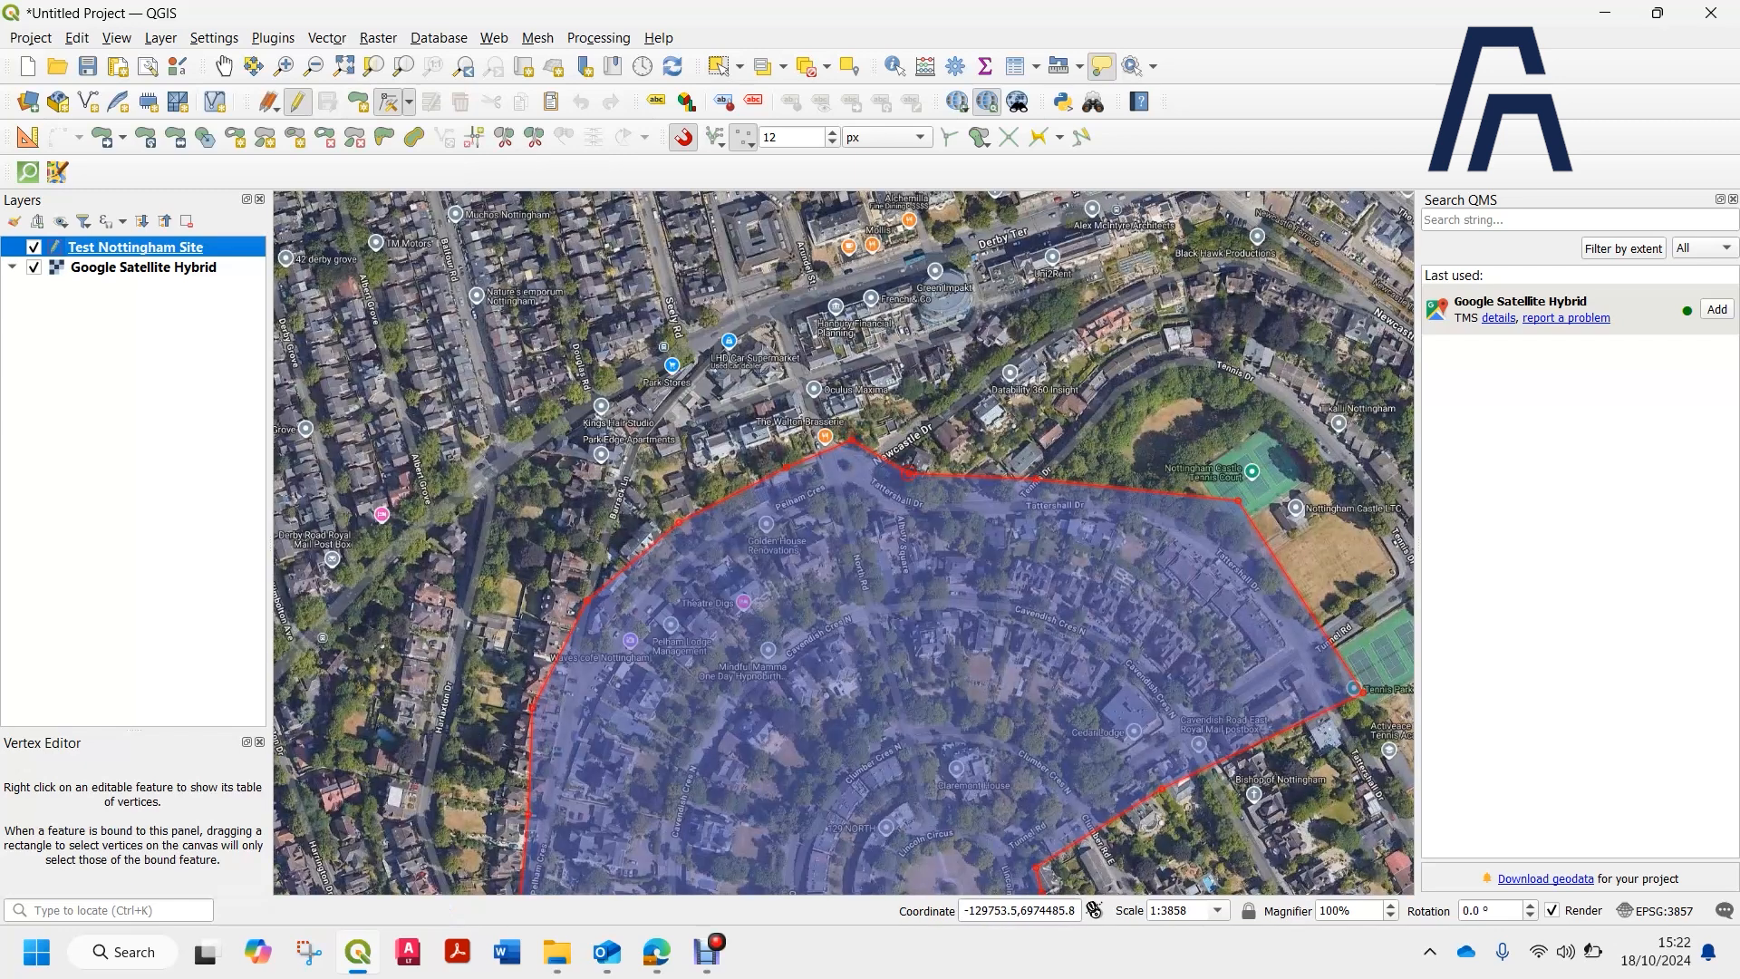
pyautogui.click(852, 440)
pyautogui.click(737, 448)
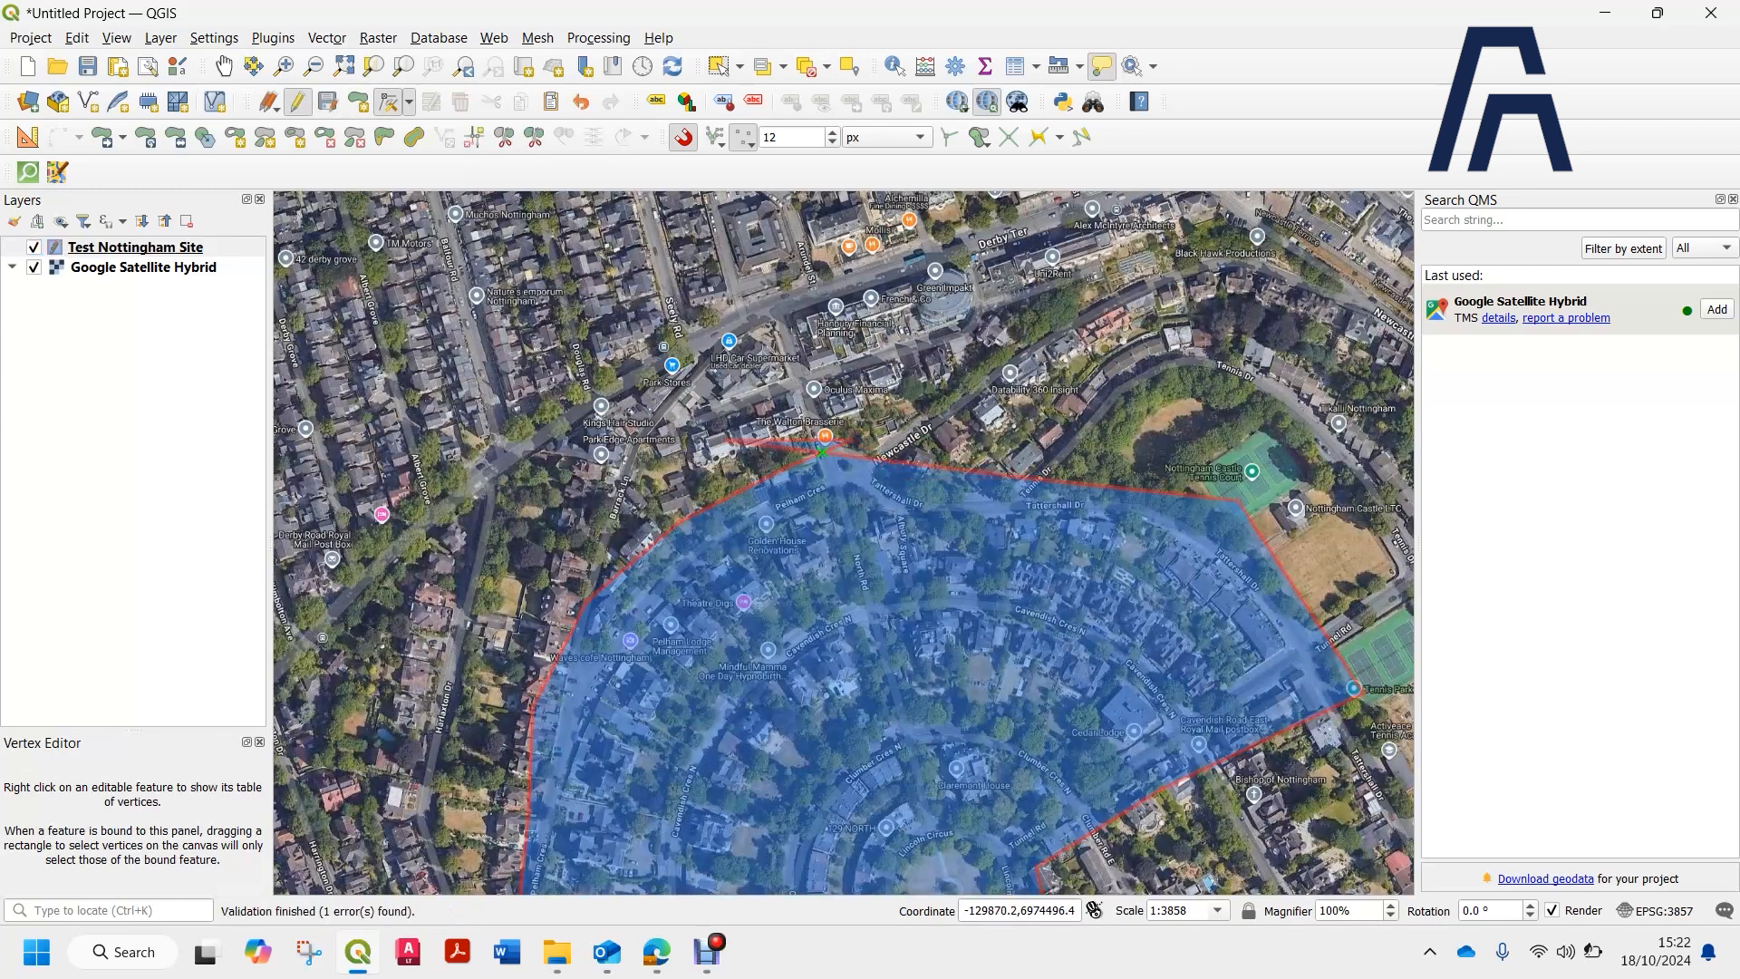
pyautogui.scroll(-1, 831, 302)
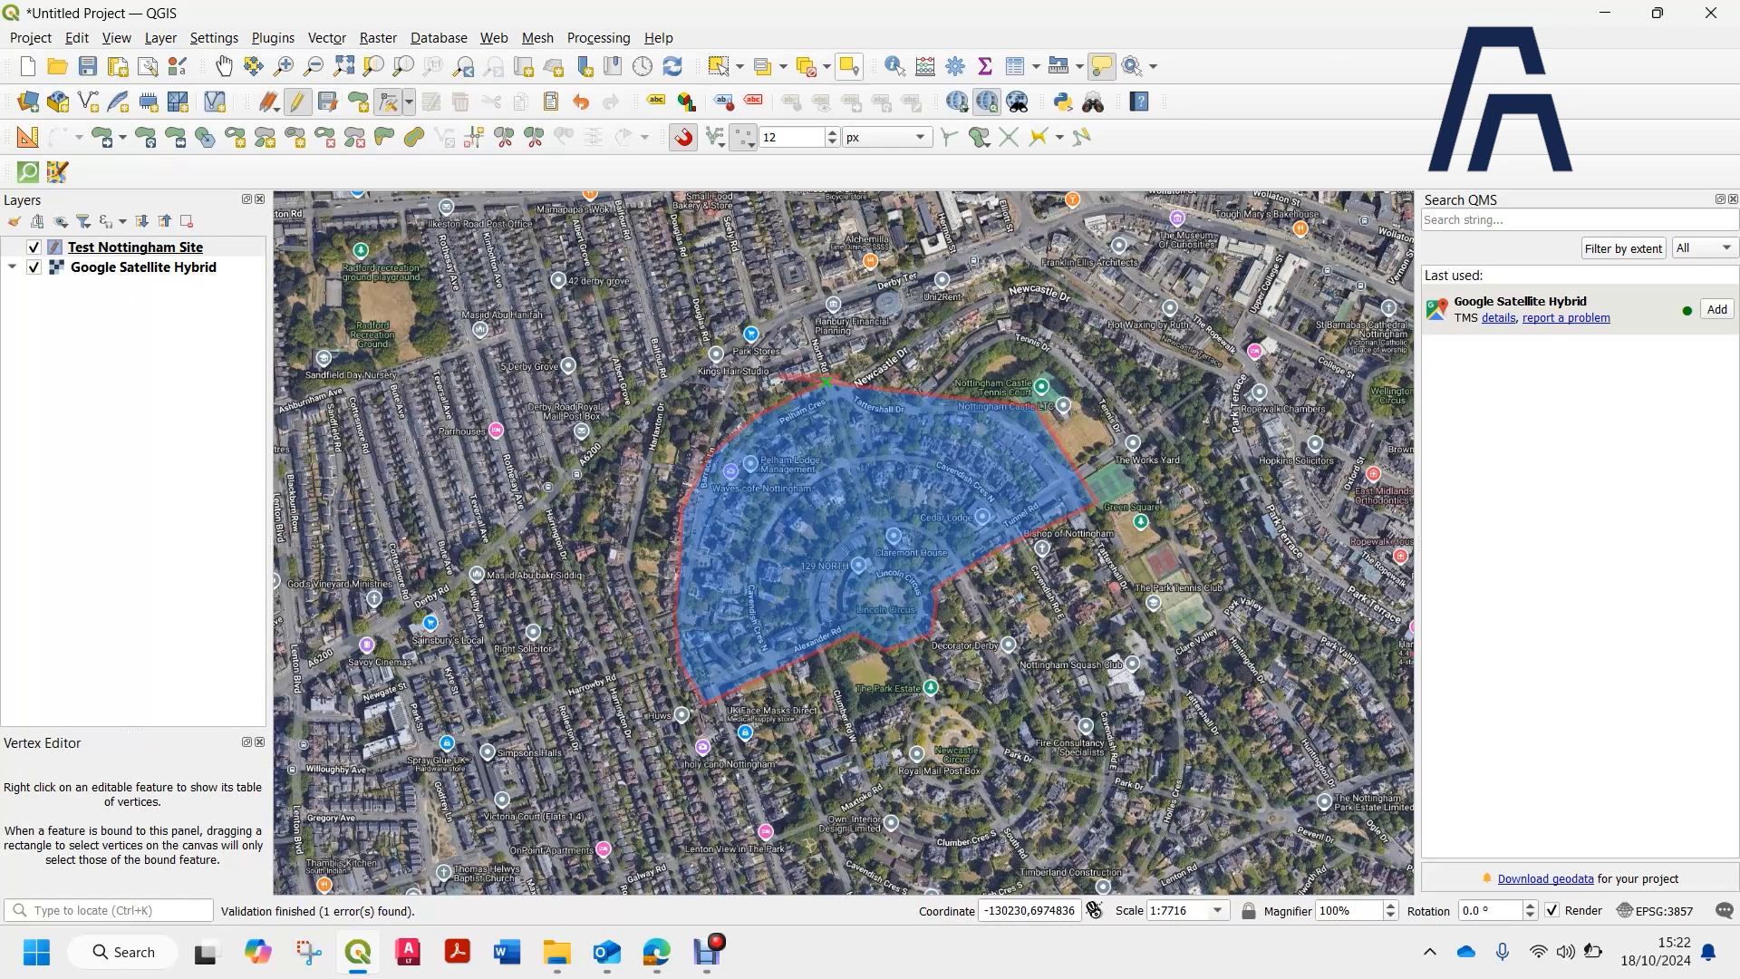
# Select the self-crossing site polygon and run Check Validity on the Test Nottingham Site layer with temporary outputs.
pyautogui.click(718, 66)
pyautogui.click(861, 471)
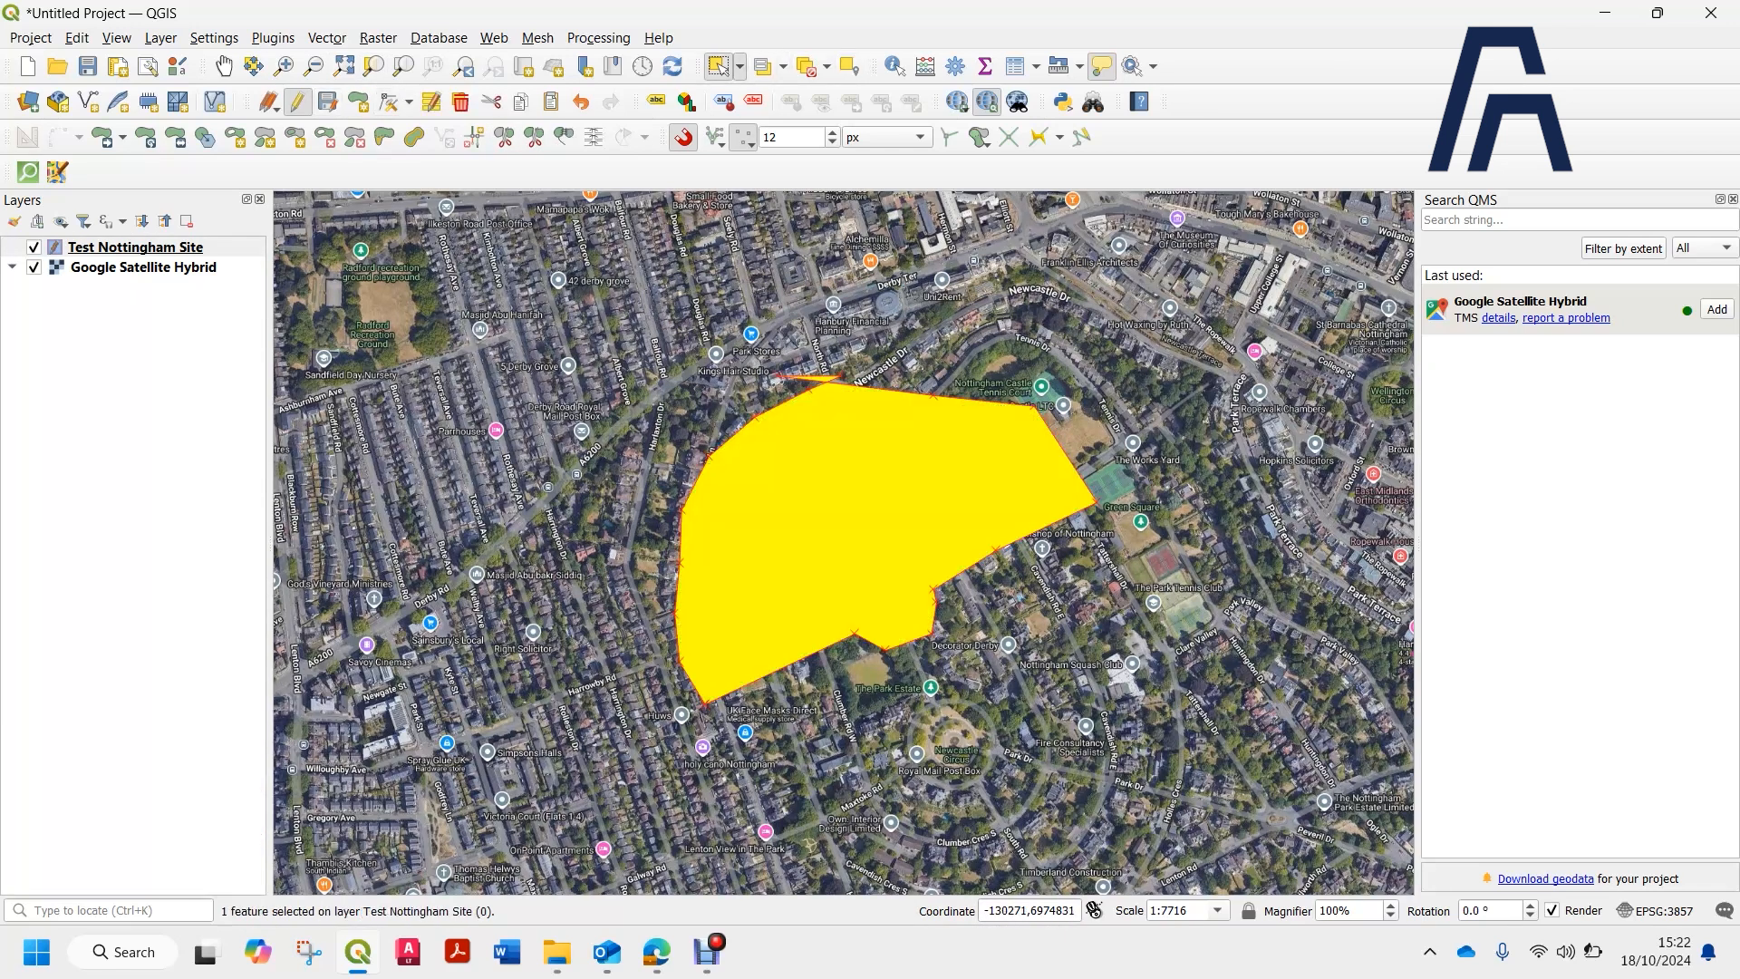
pyautogui.click(326, 37)
pyautogui.moveTo(376, 138)
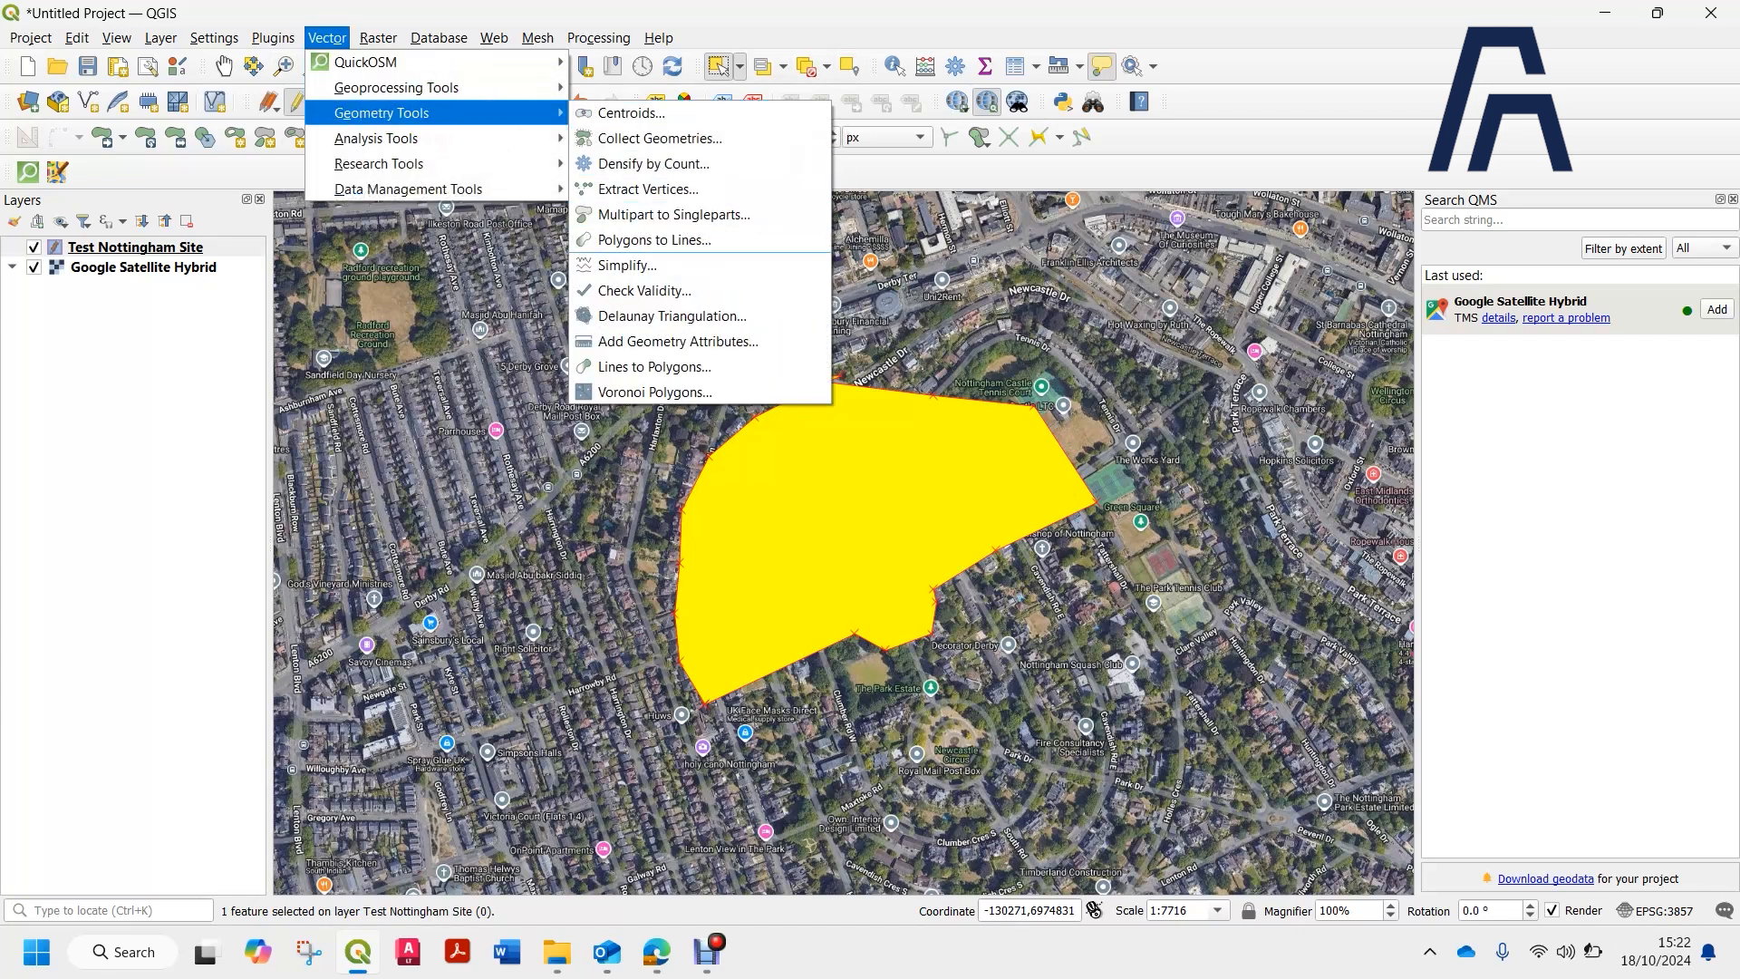
pyautogui.click(641, 291)
pyautogui.click(976, 684)
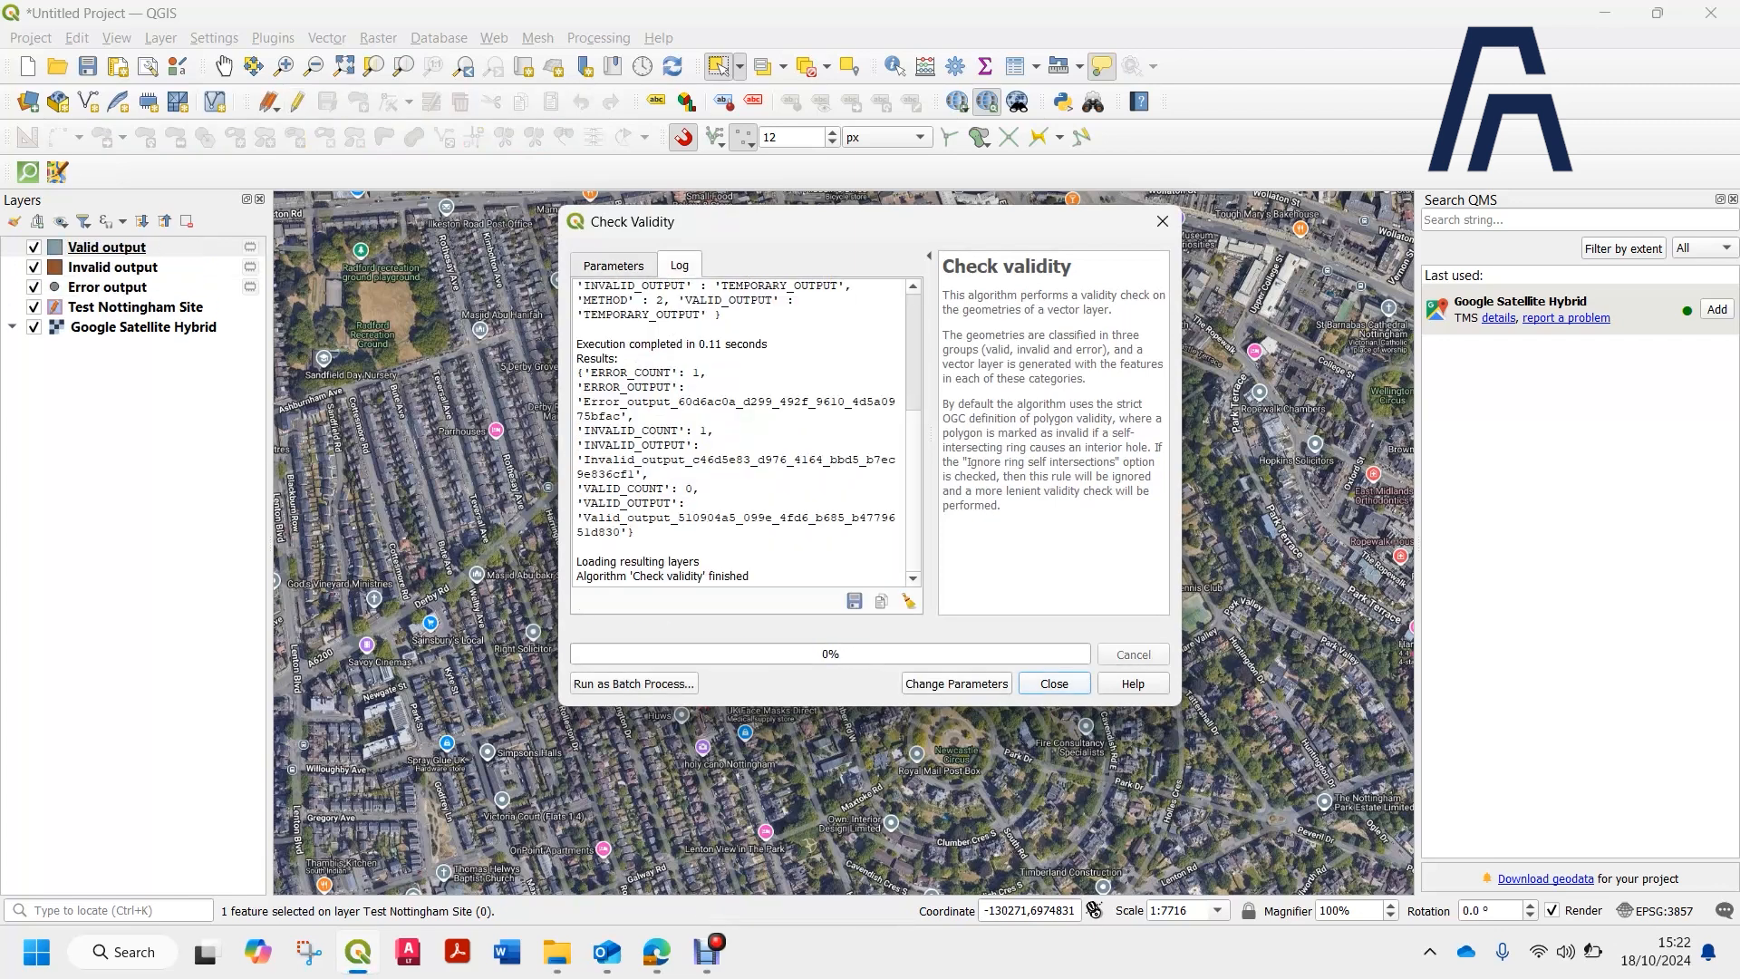
pyautogui.click(1055, 683)
# Hide the Invalid output layer and examine the Error output point where the site boundary crosses itself.
pyautogui.click(114, 267)
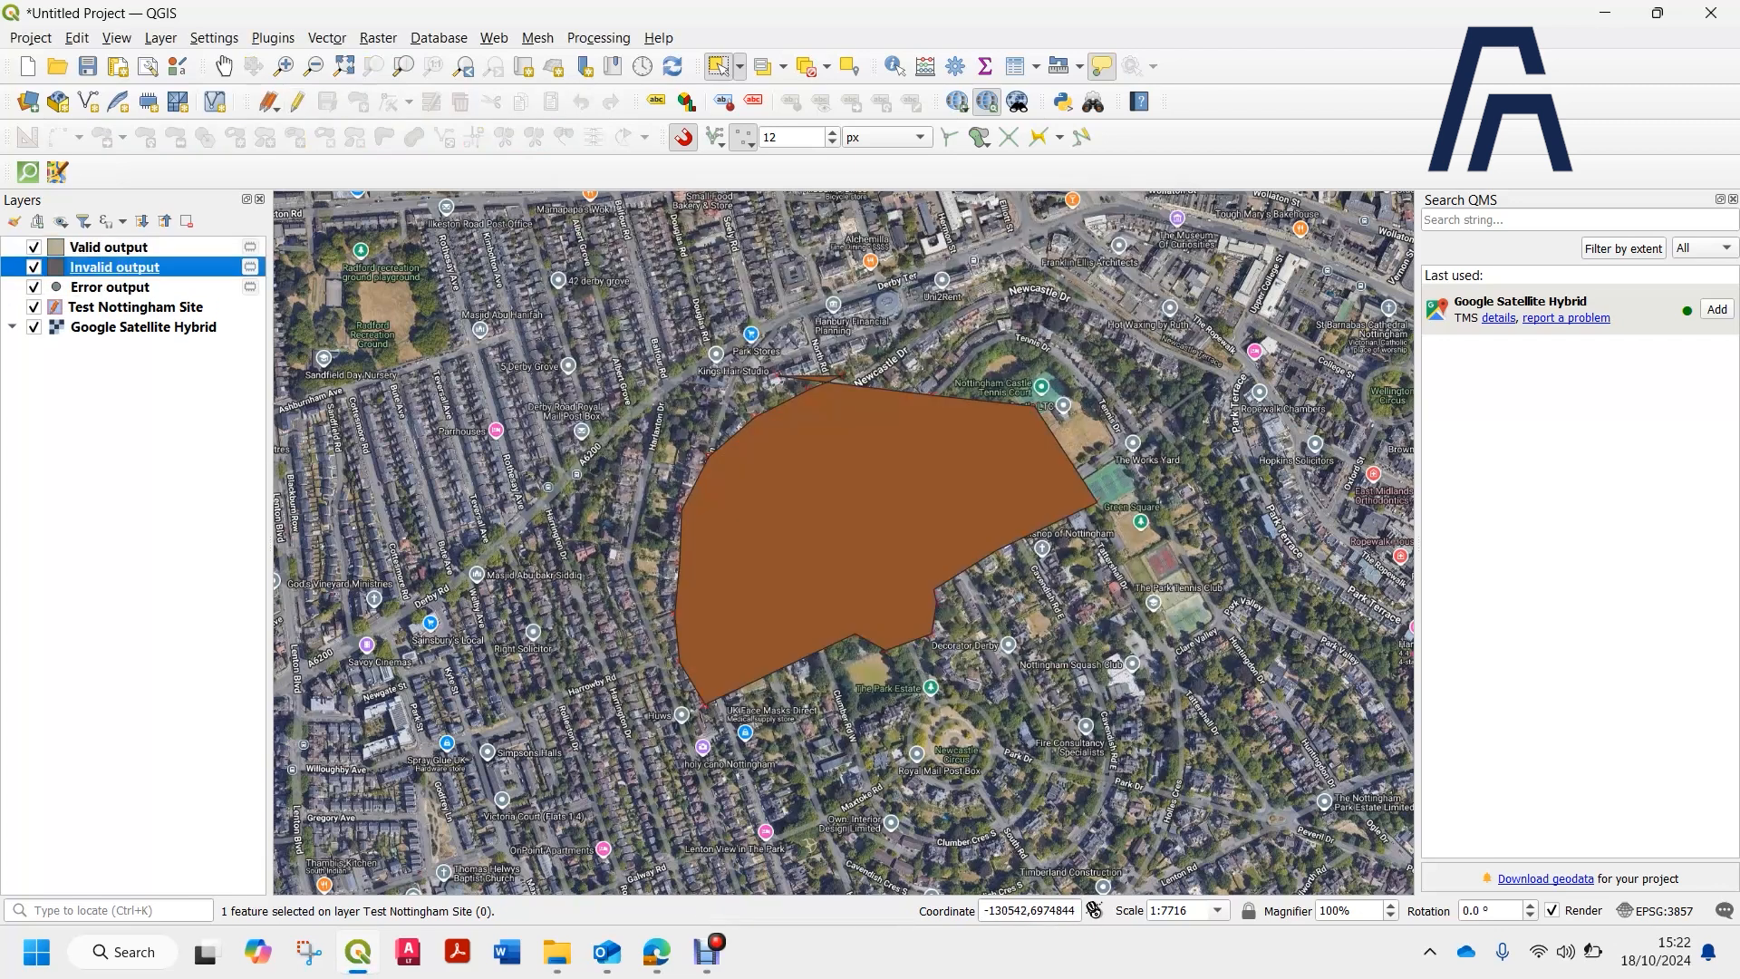
pyautogui.press('Up')
pyautogui.press('Up')
pyautogui.press('Up')
pyautogui.click(34, 268)
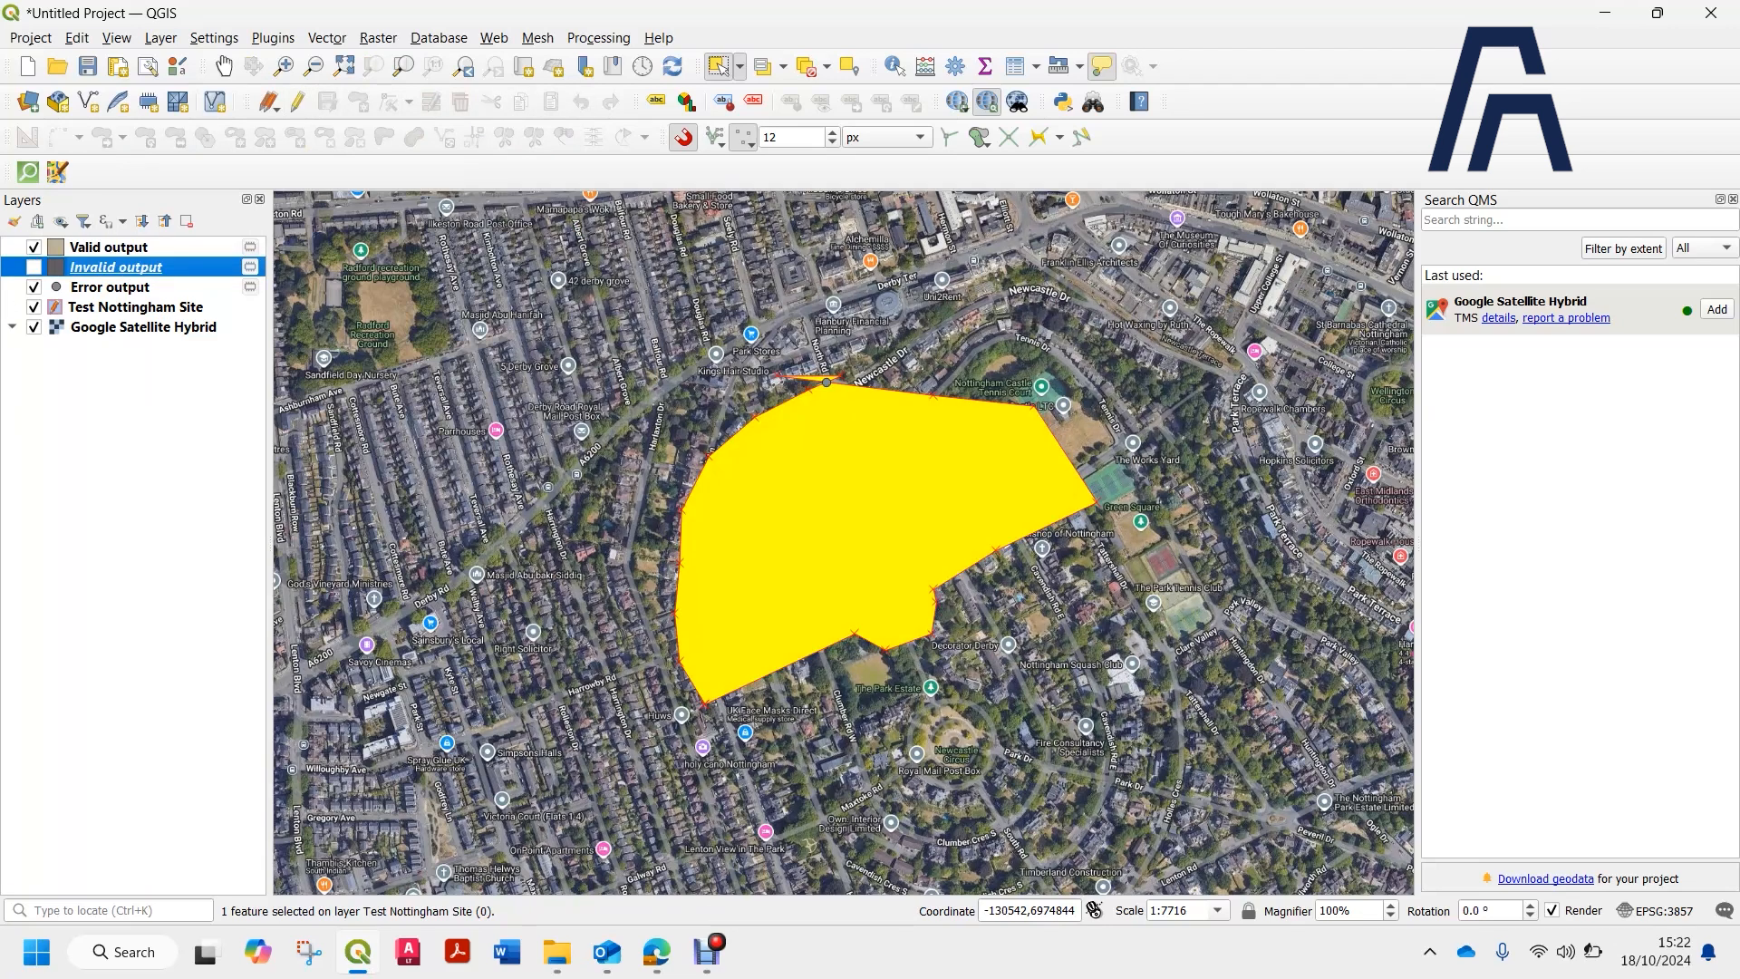
pyautogui.rightClick(97, 287)
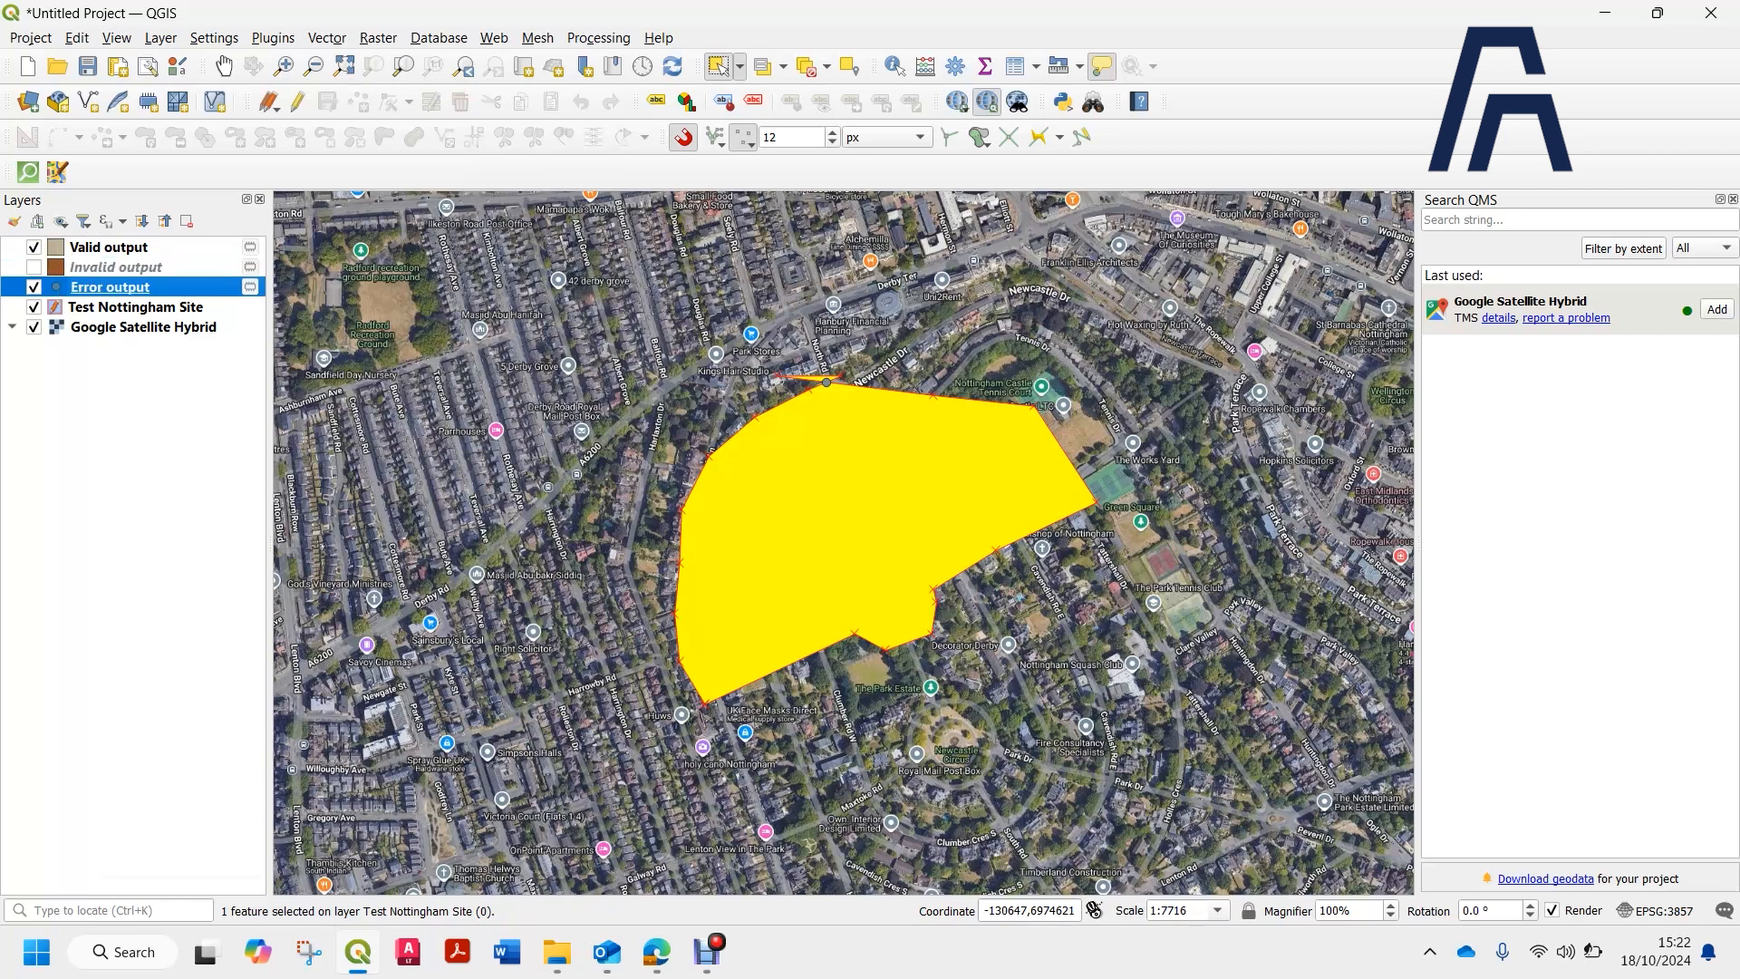
pyautogui.click(176, 293)
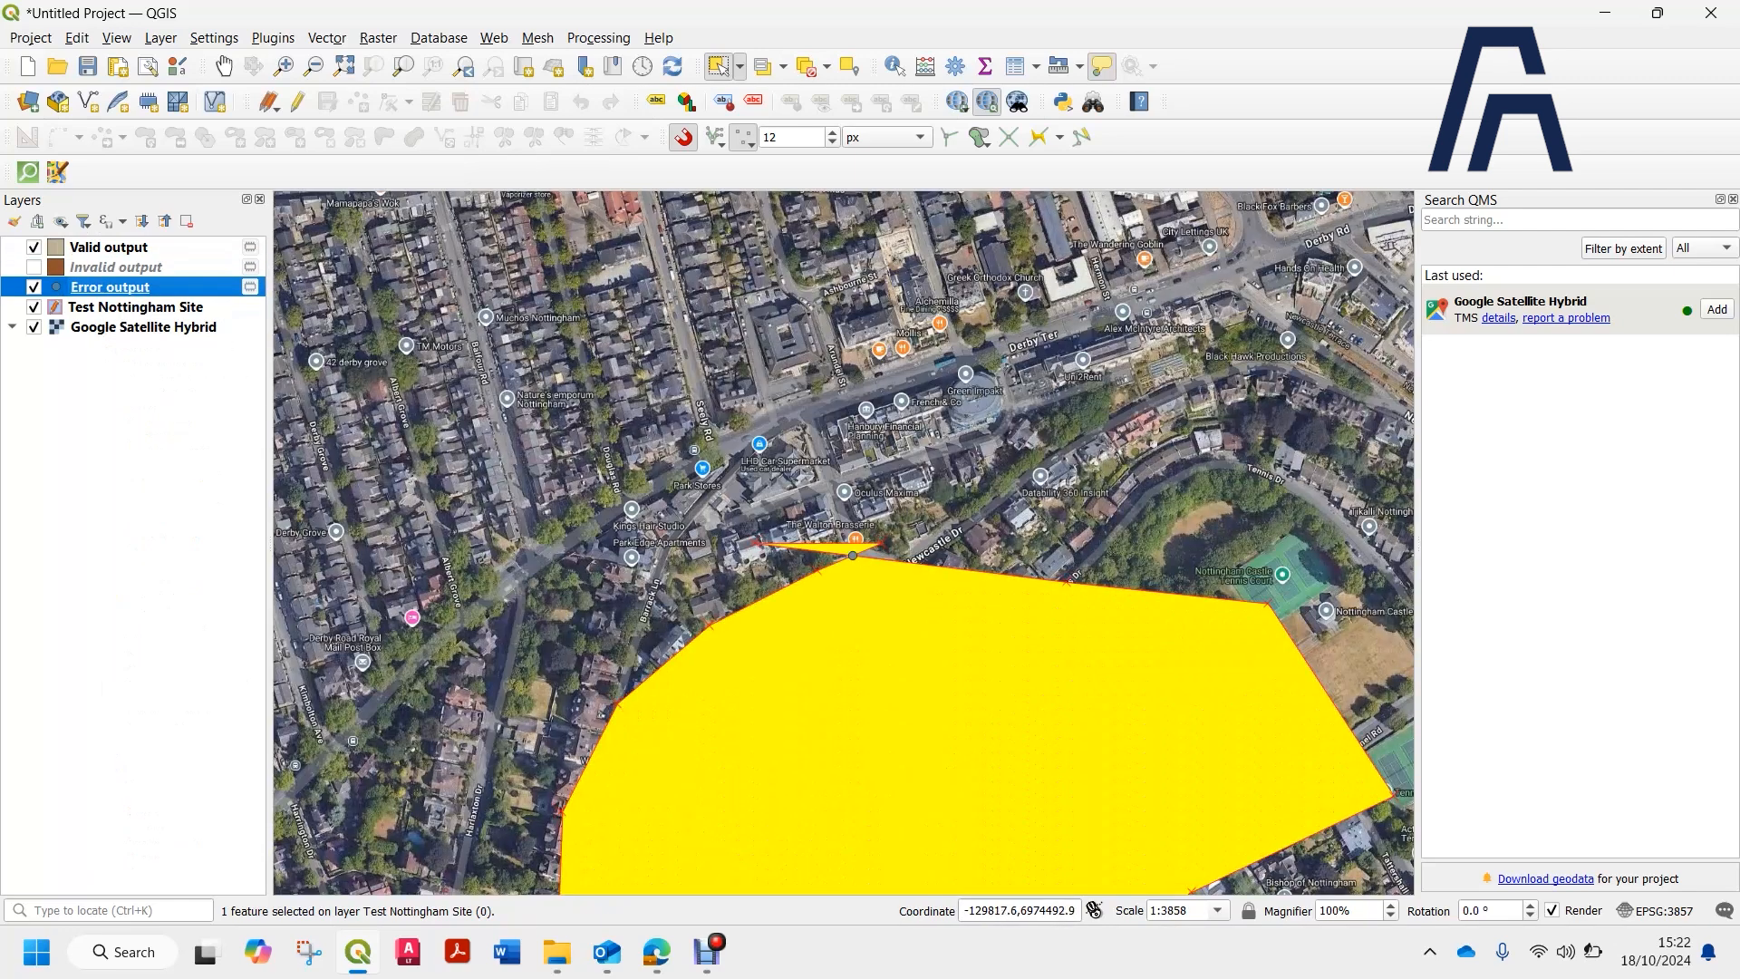
pyautogui.scroll(3, 835, 558)
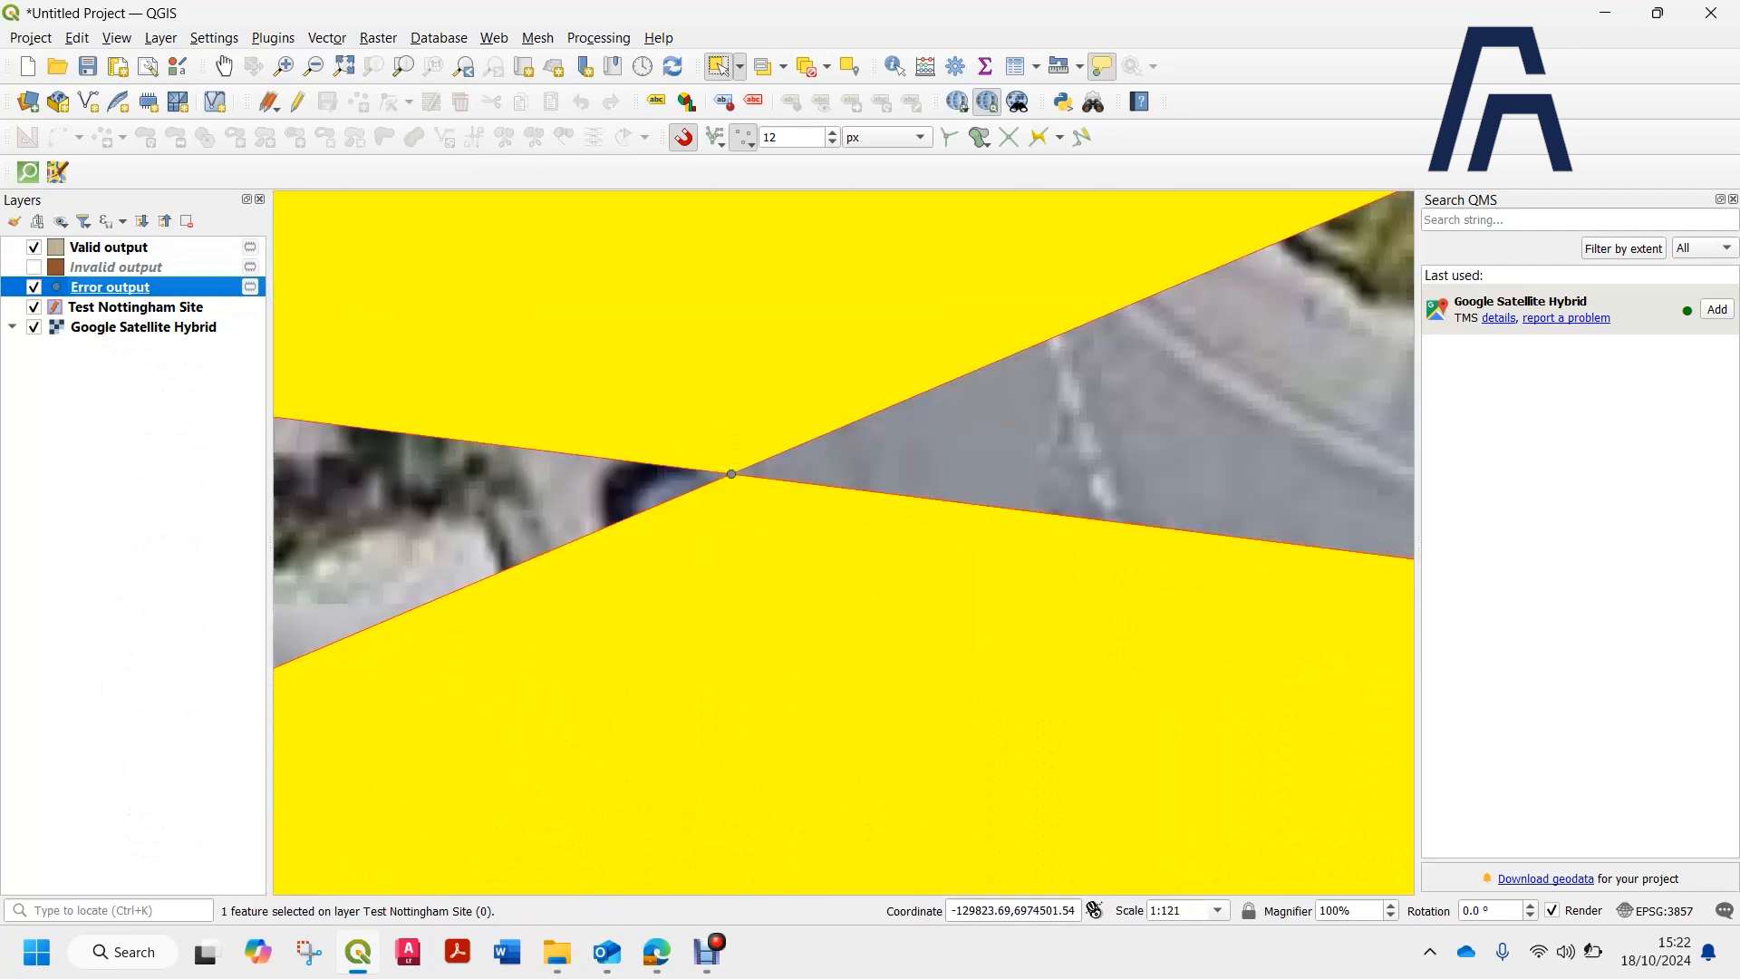
pyautogui.scroll(-2, 804, 516)
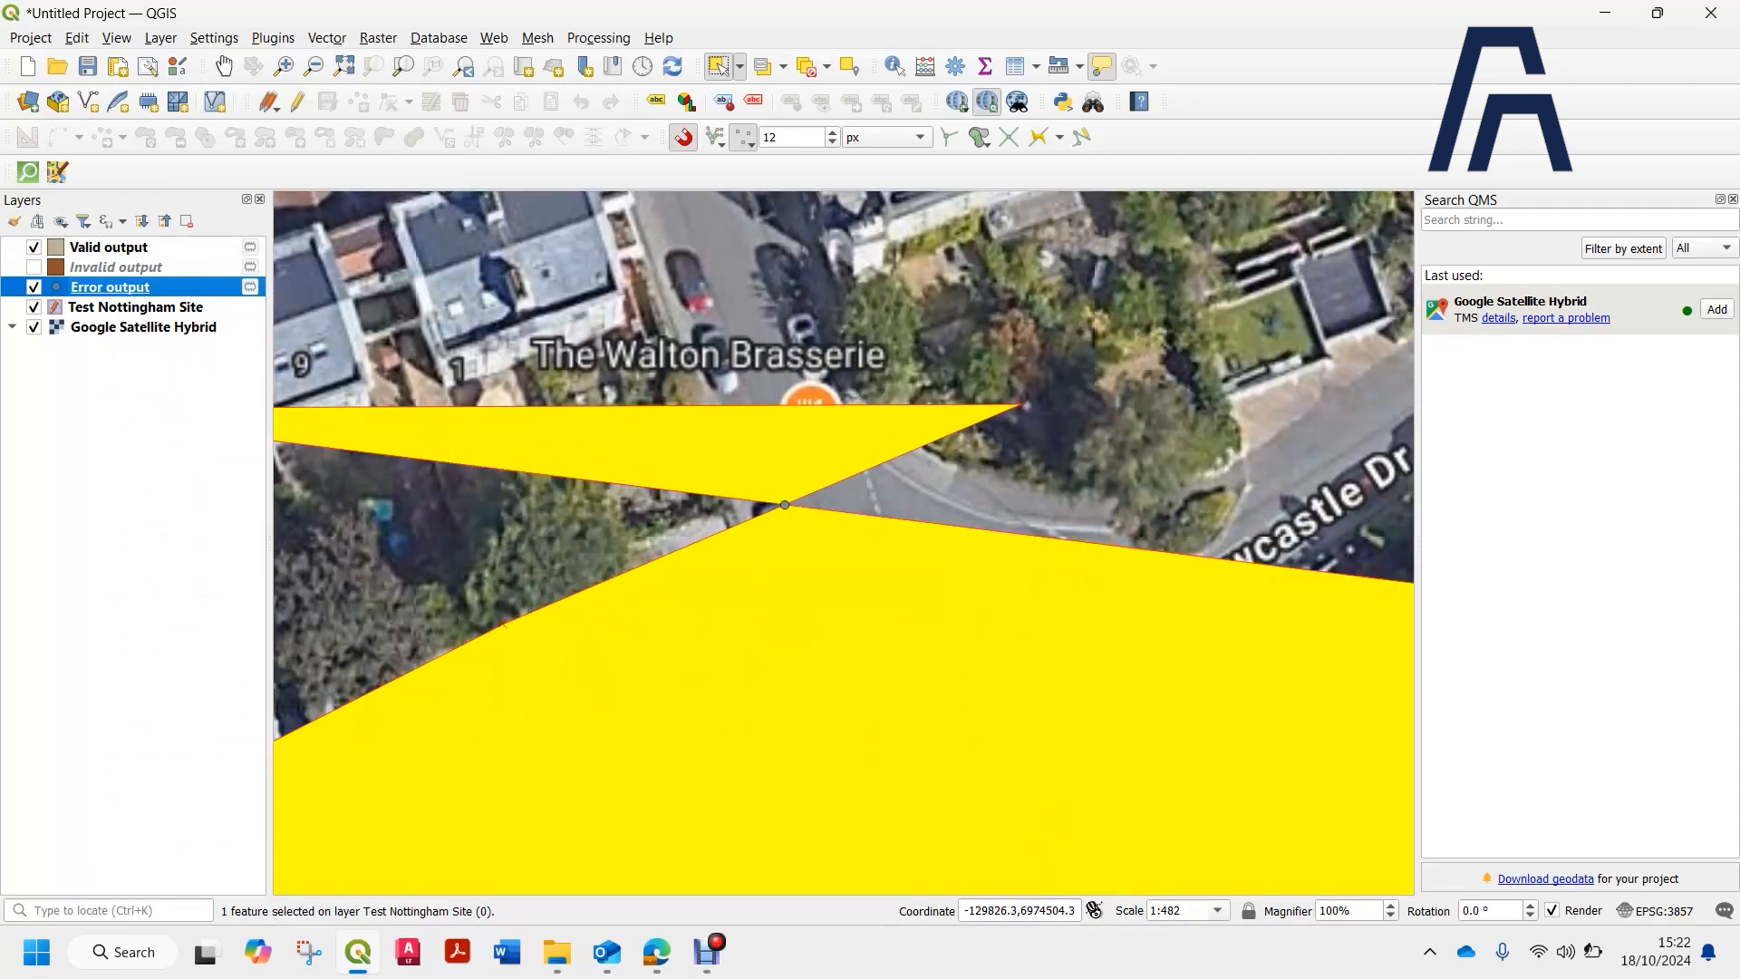
pyautogui.scroll(-2, 825, 483)
pyautogui.scroll(-3, 738, 329)
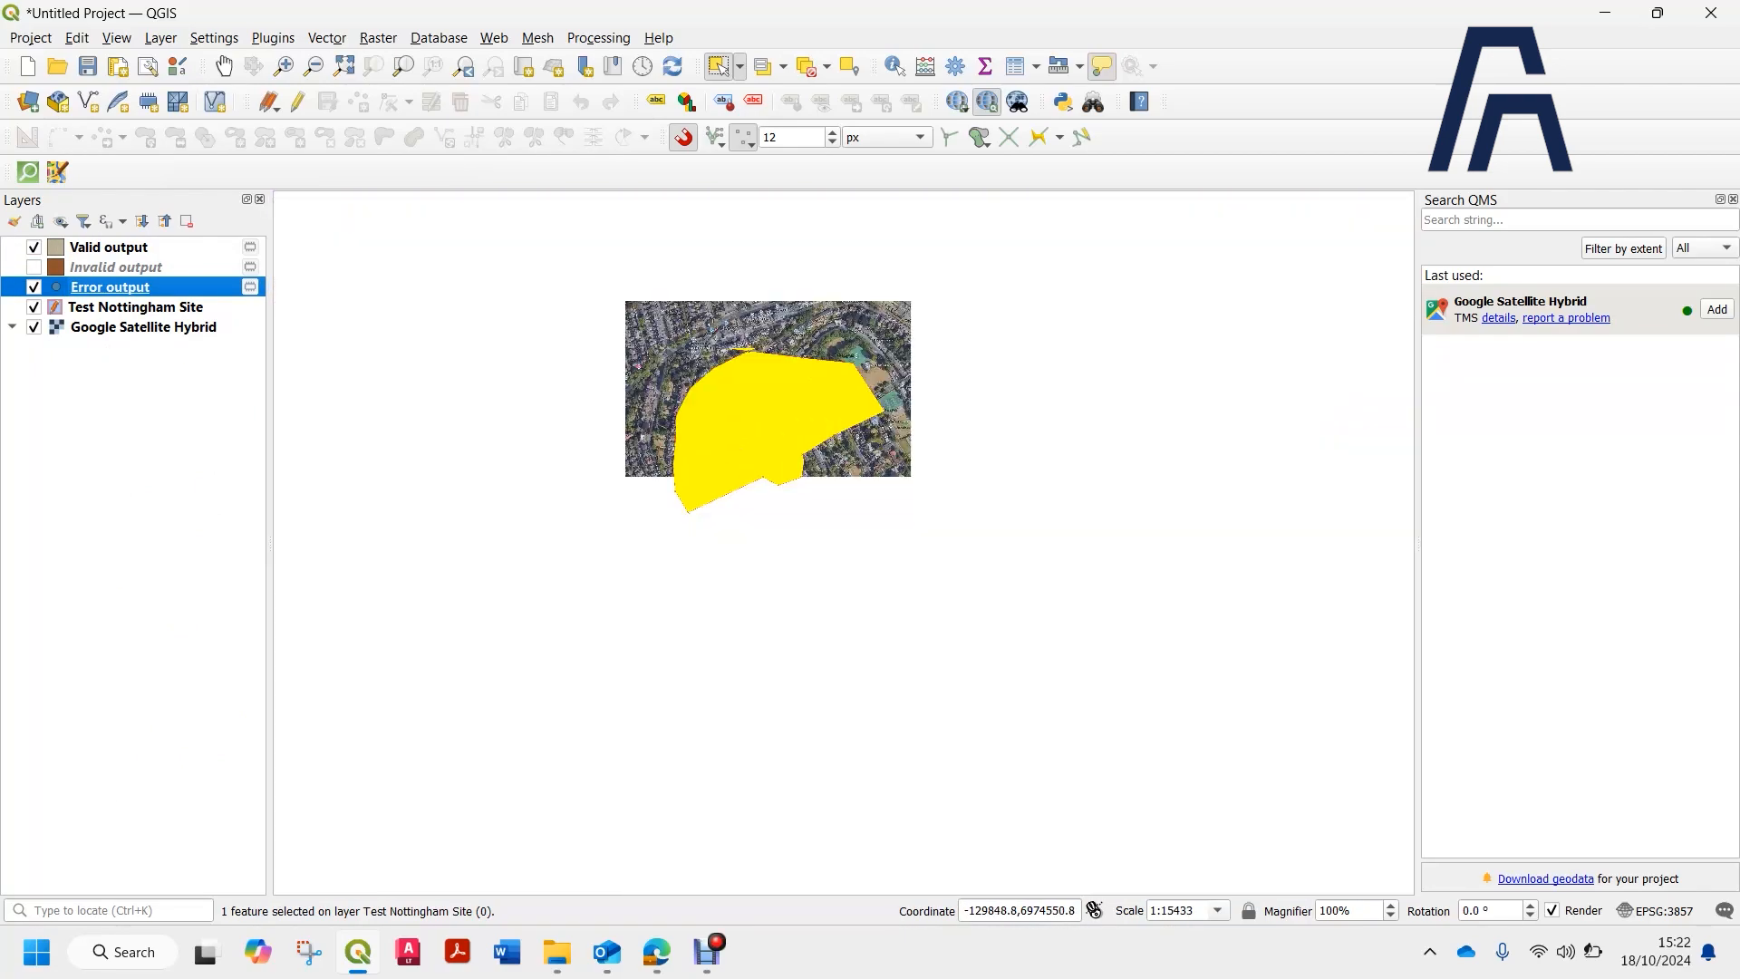
pyautogui.scroll(1, 745, 343)
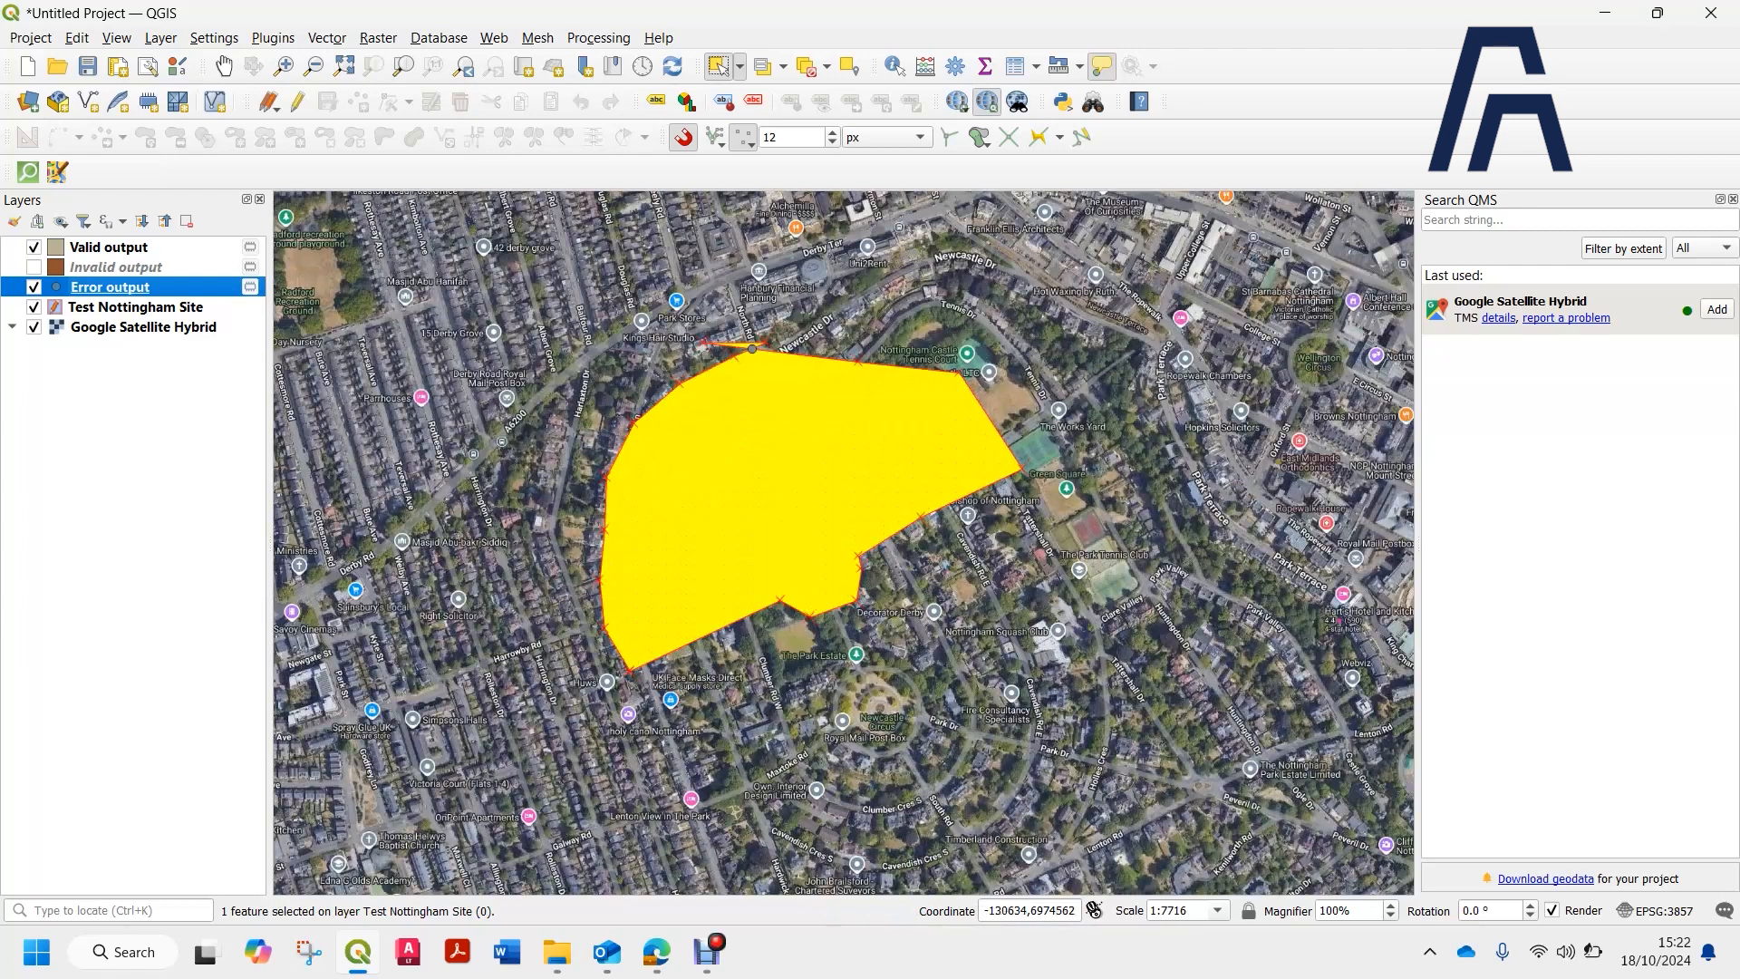
# Remove the three validity check output layers from the project.
pyautogui.click(109, 247)
pyautogui.keyDown('shift'); pyautogui.click(118, 286); pyautogui.keyUp('shift')
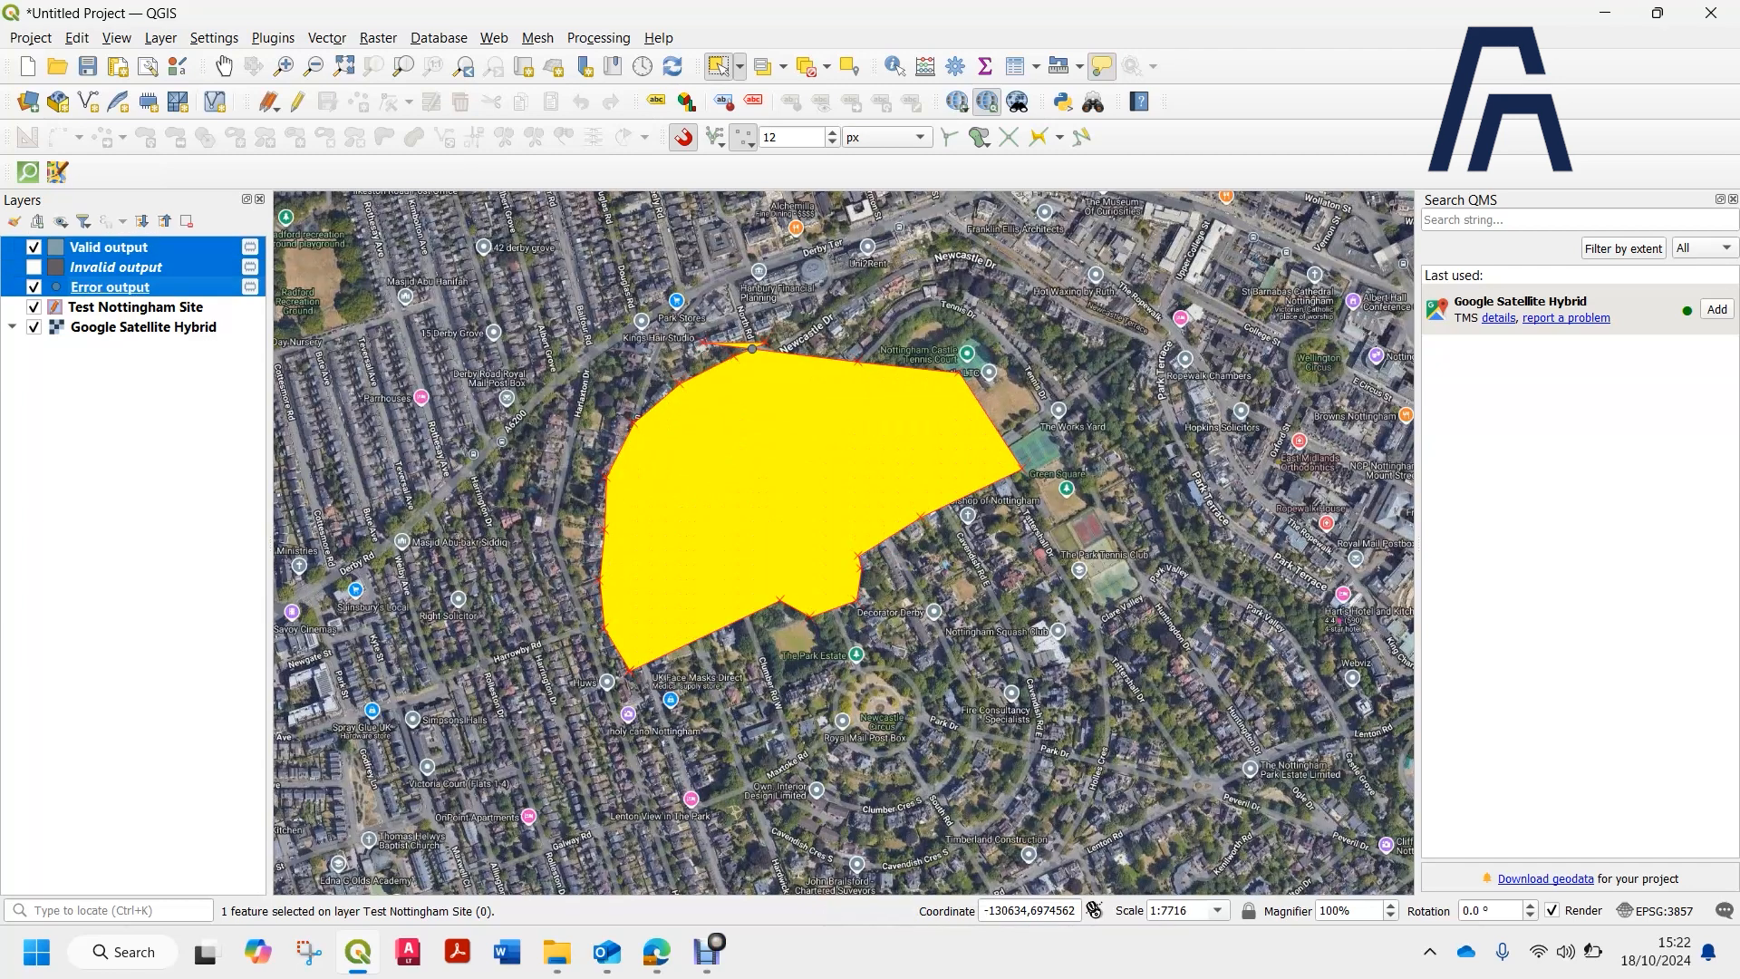
pyautogui.rightClick(122, 282)
pyautogui.click(173, 498)
pyautogui.press('Return')
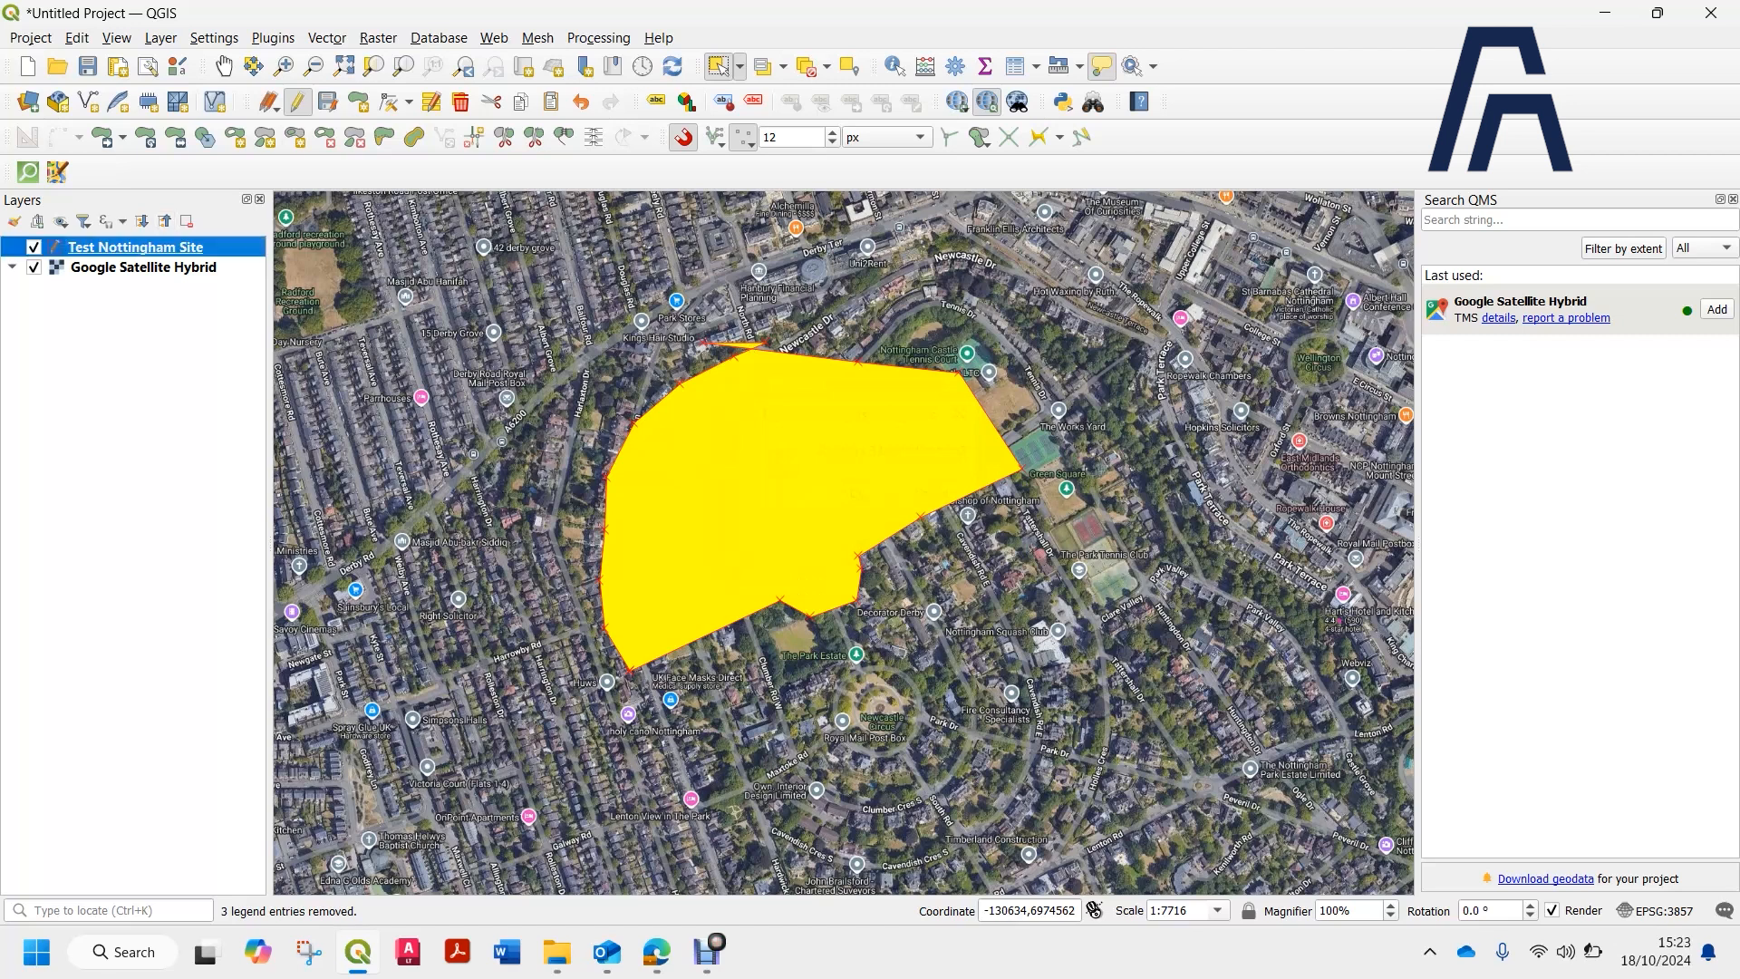
# End the Test Nottingham Site editing session, discarding the moved vertex, and deselect the site polygon.
pyautogui.click(297, 101)
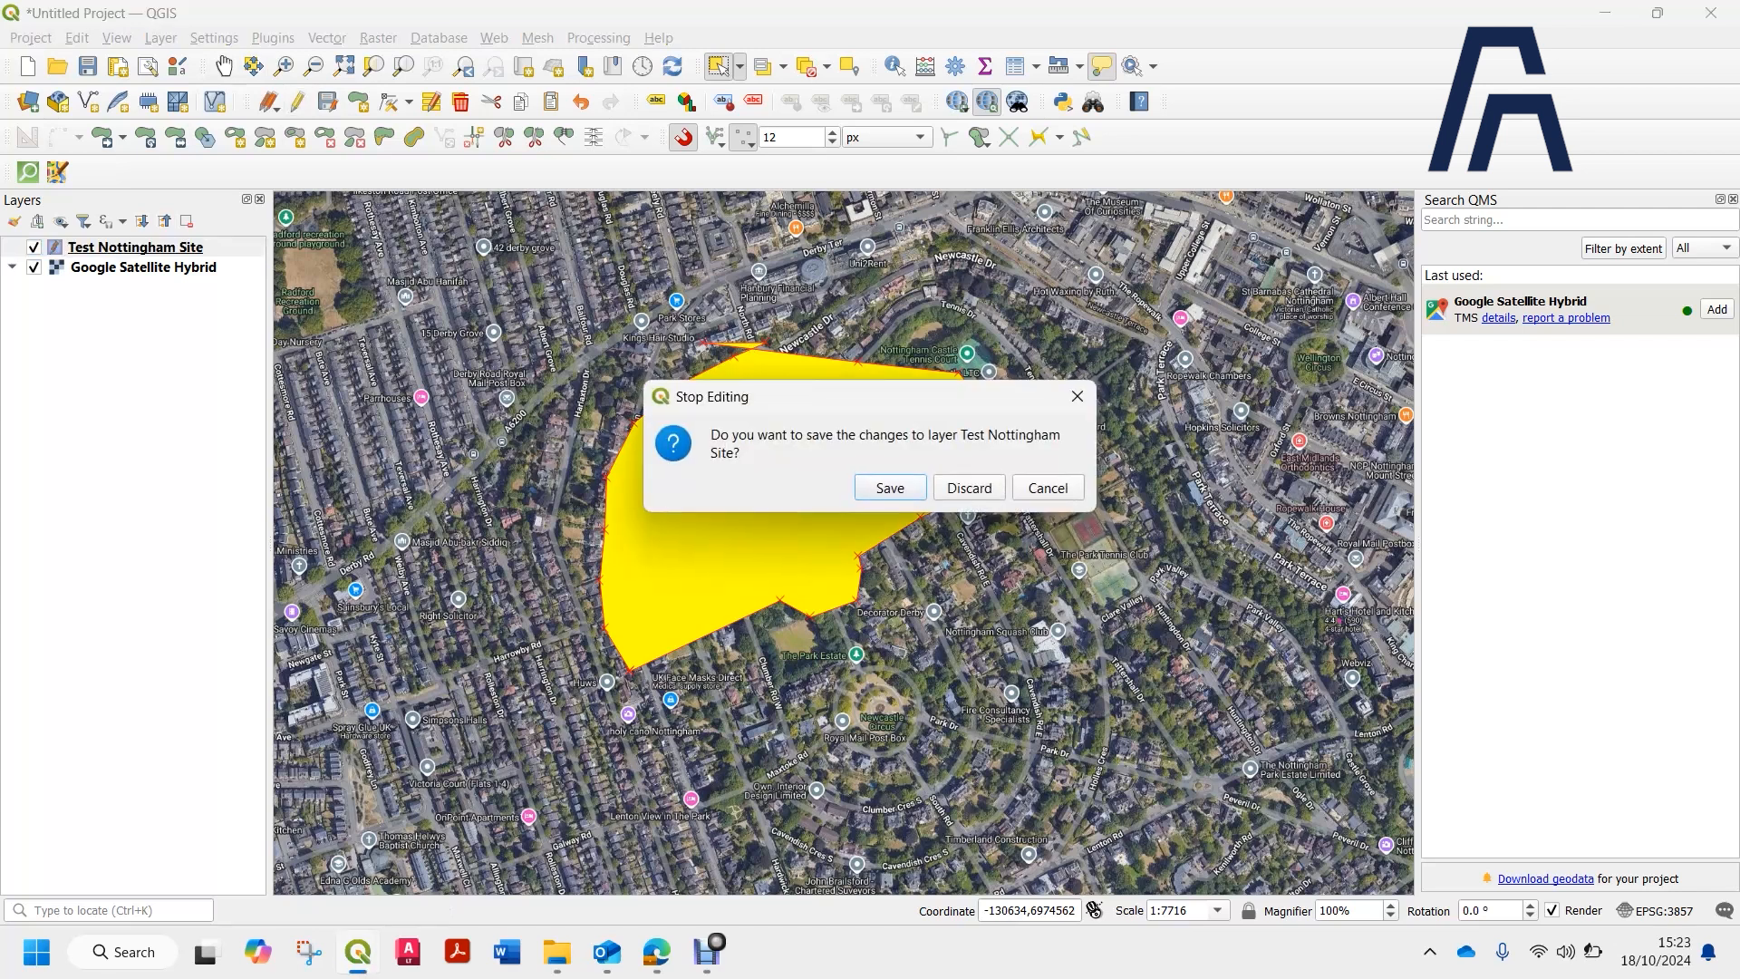
pyautogui.click(970, 488)
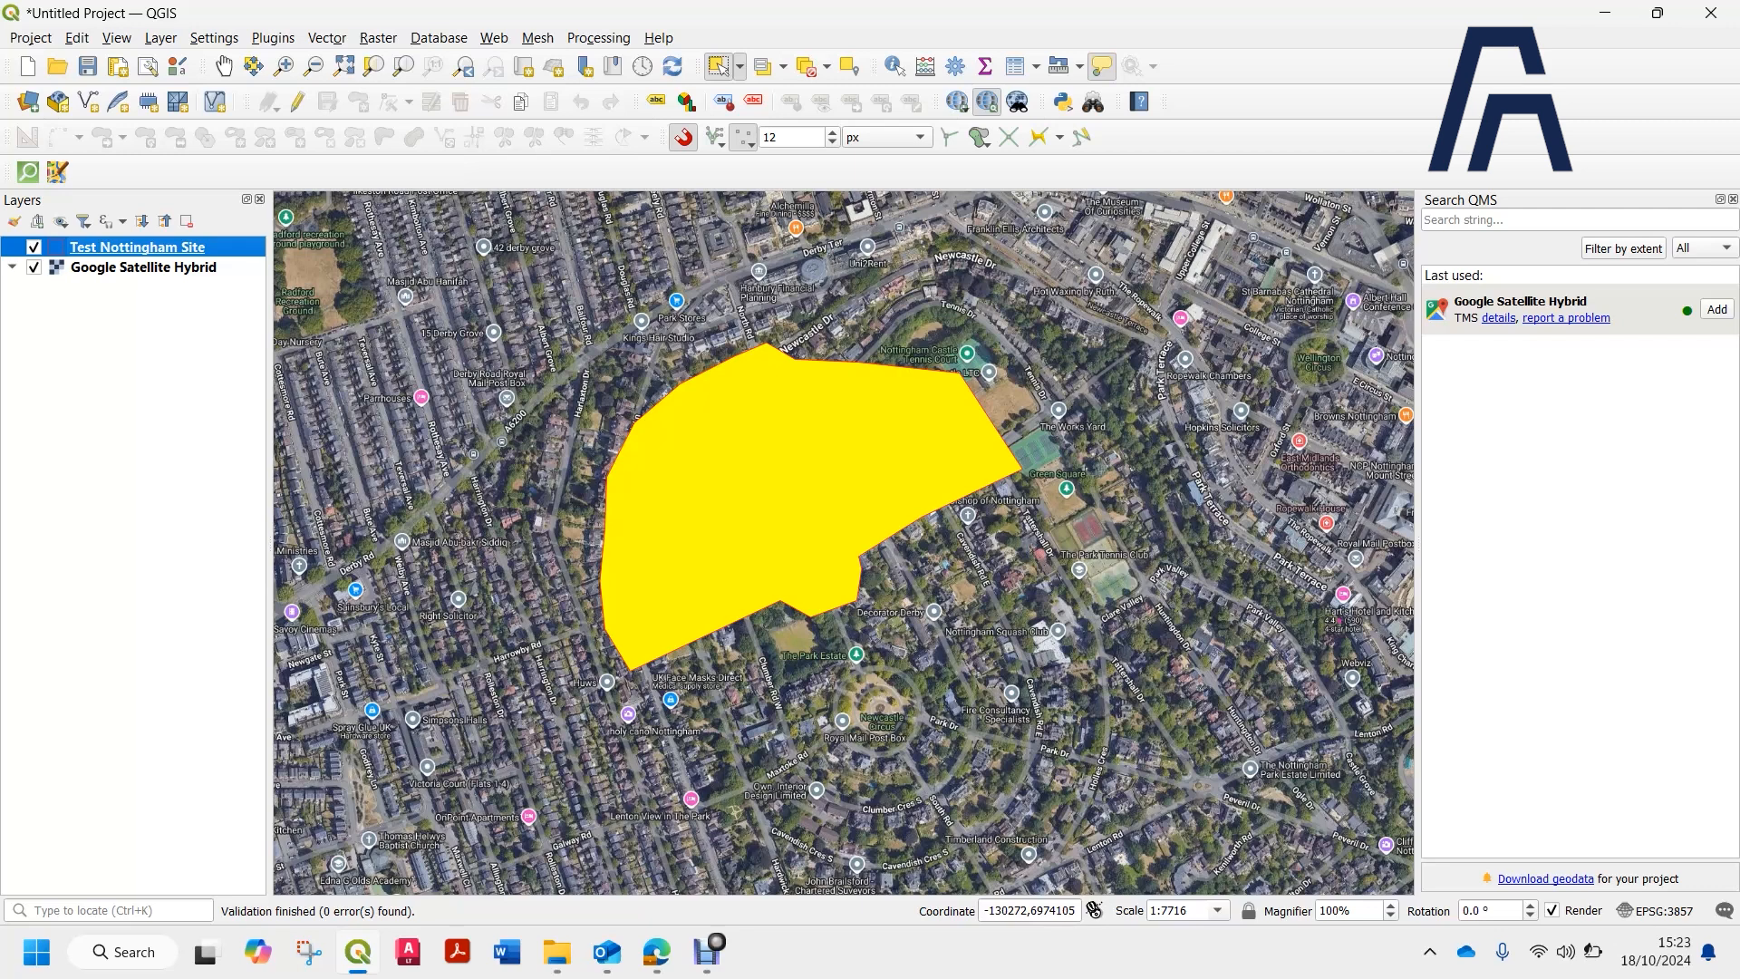
pyautogui.click(563, 510)
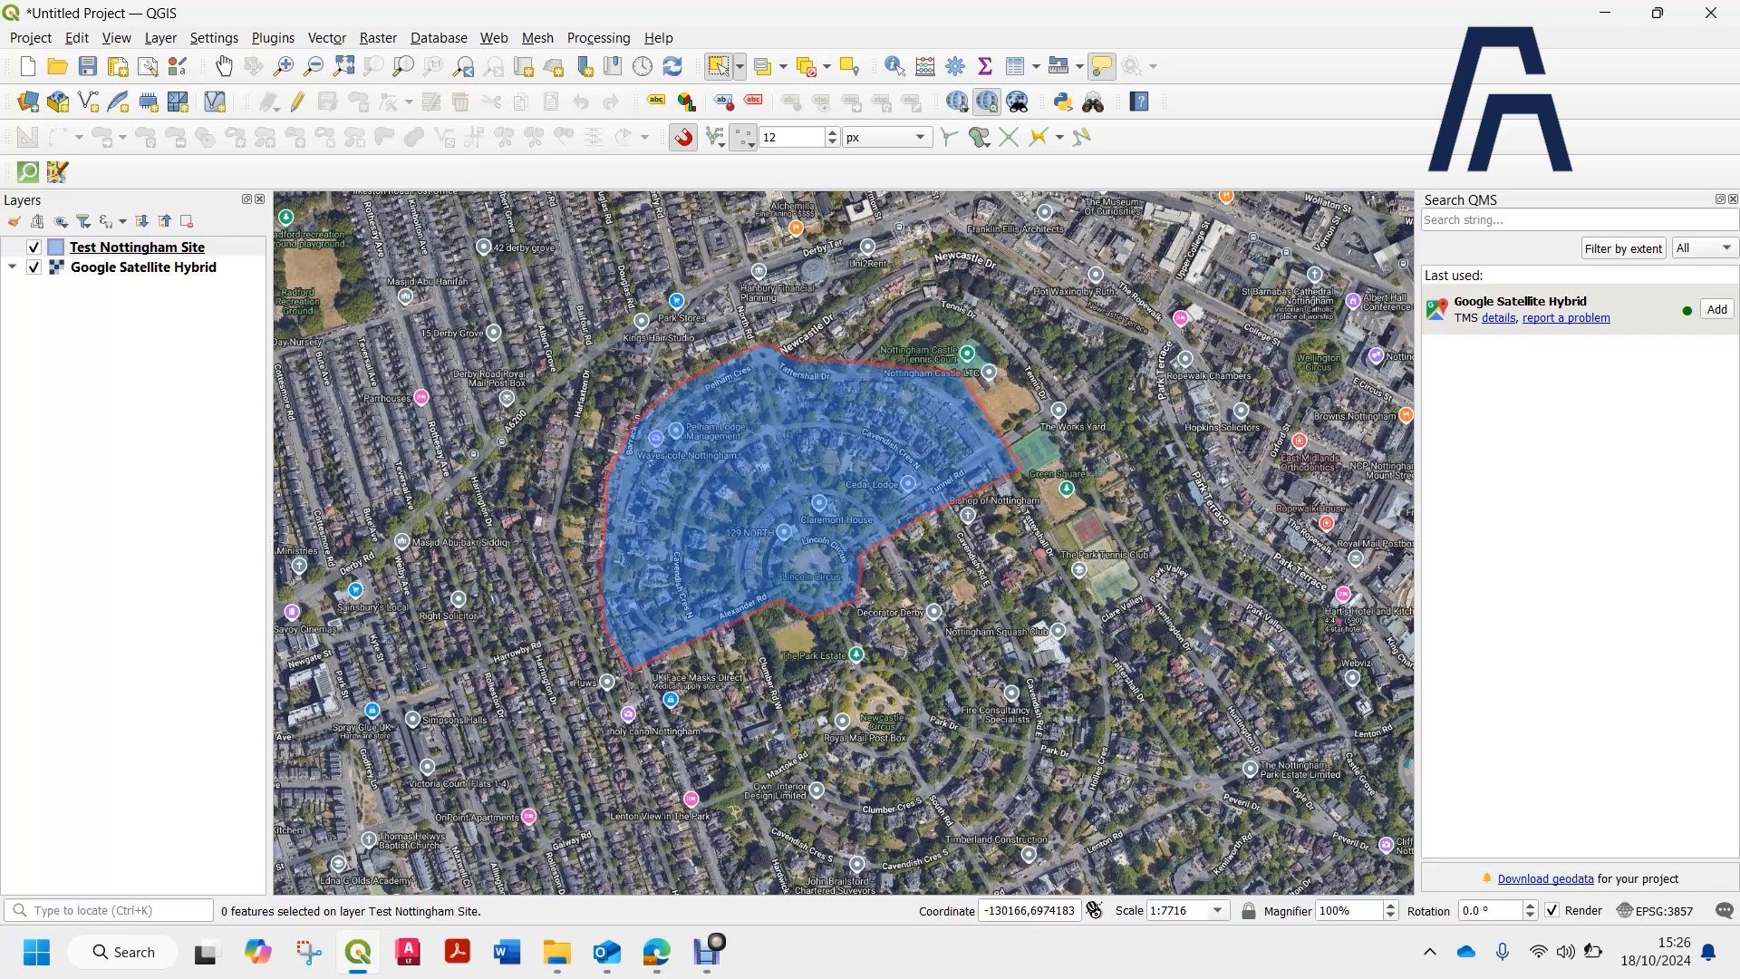
# Examine how the WGS 84 / Pseudo-Mercator project projection displays the world compared with the United Kingdom and Europe.
pyautogui.scroll(-5, 779, 476)
pyautogui.scroll(-4, 778, 476)
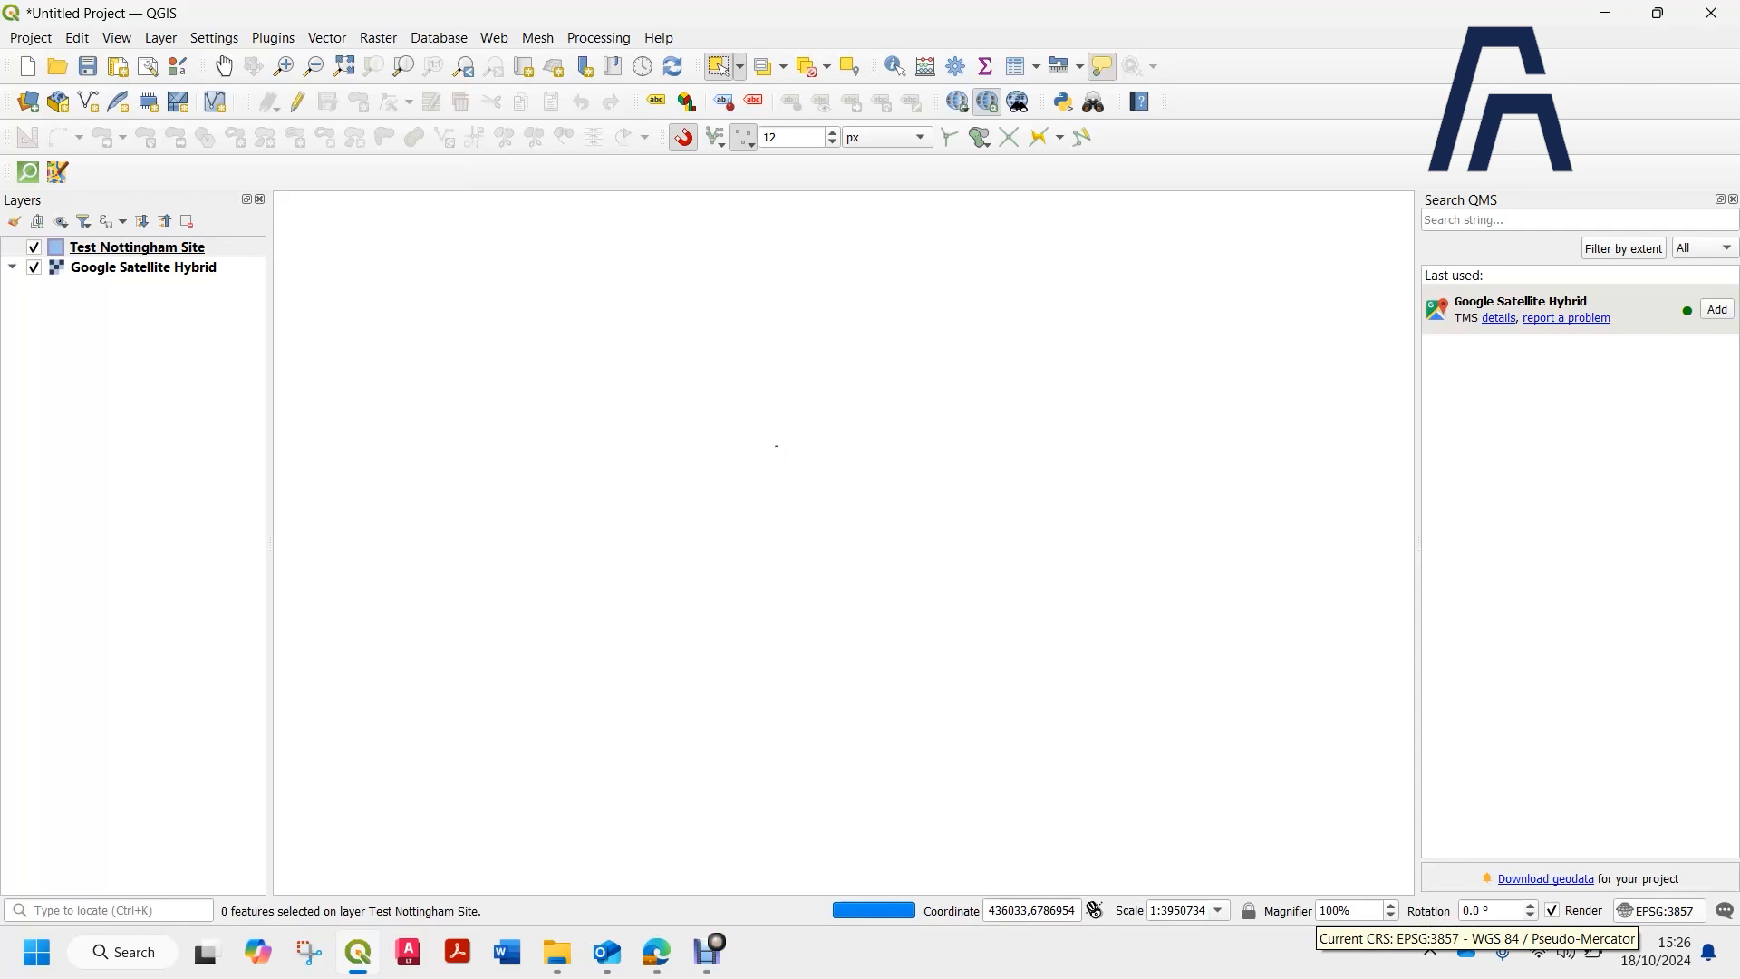
pyautogui.scroll(-6, 1040, 582)
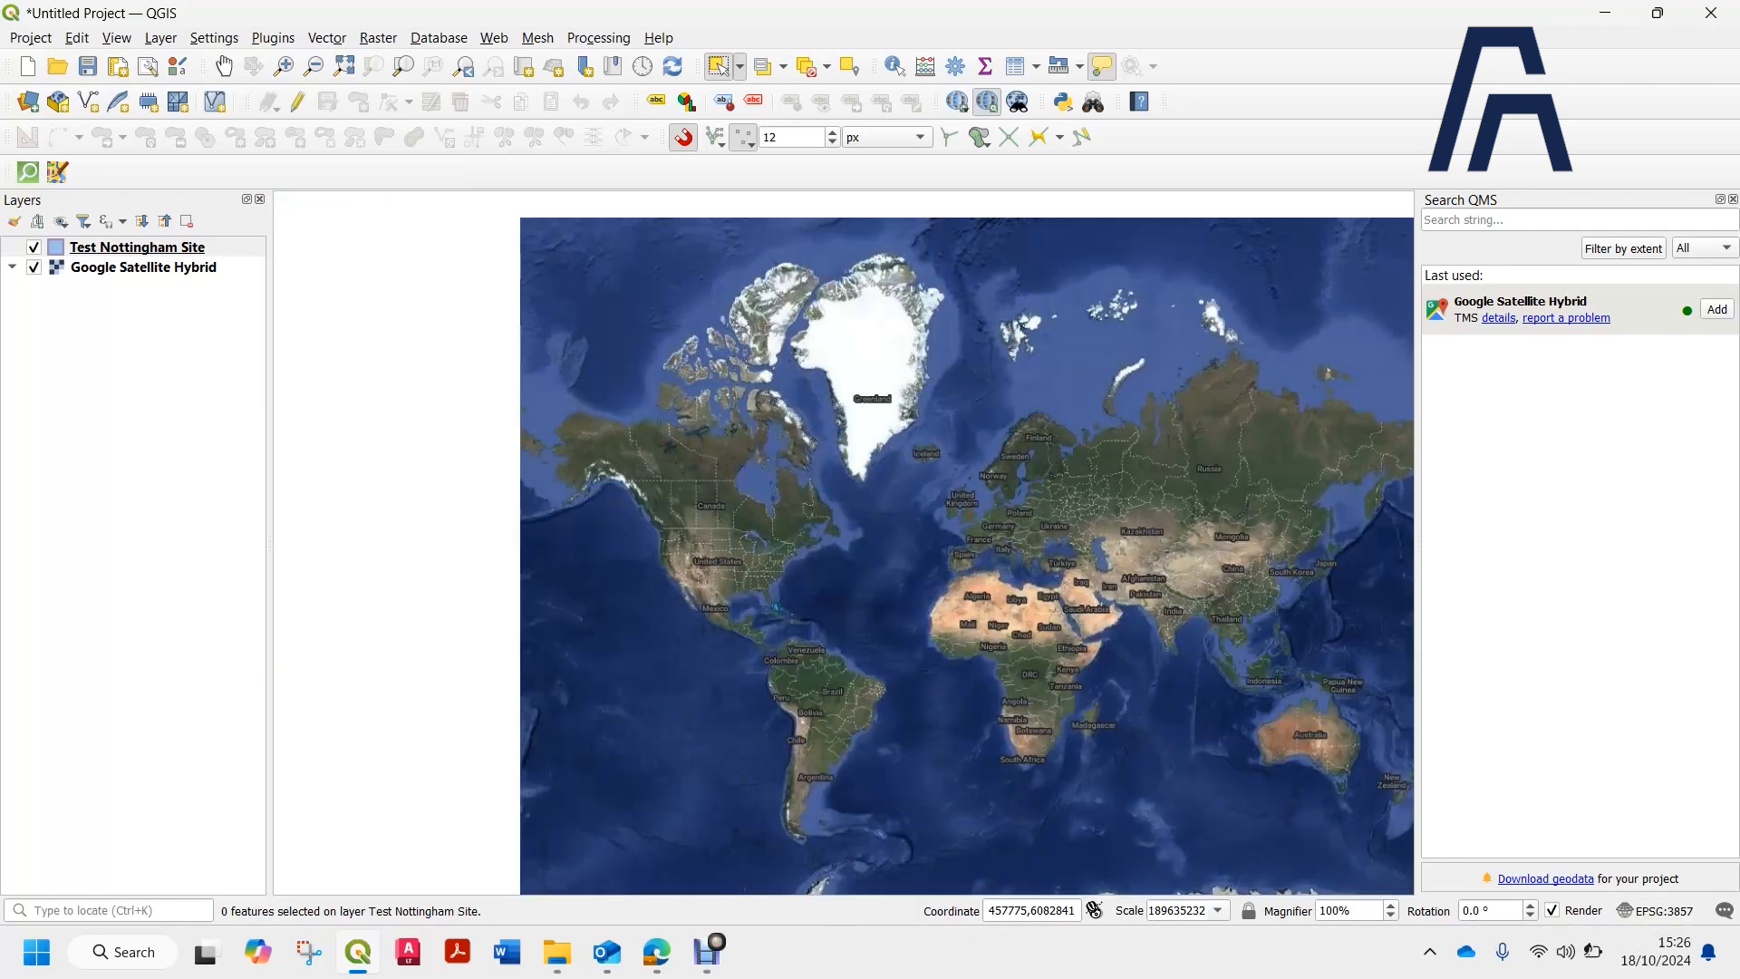
pyautogui.scroll(-1, 725, 516)
pyautogui.scroll(1, 912, 498)
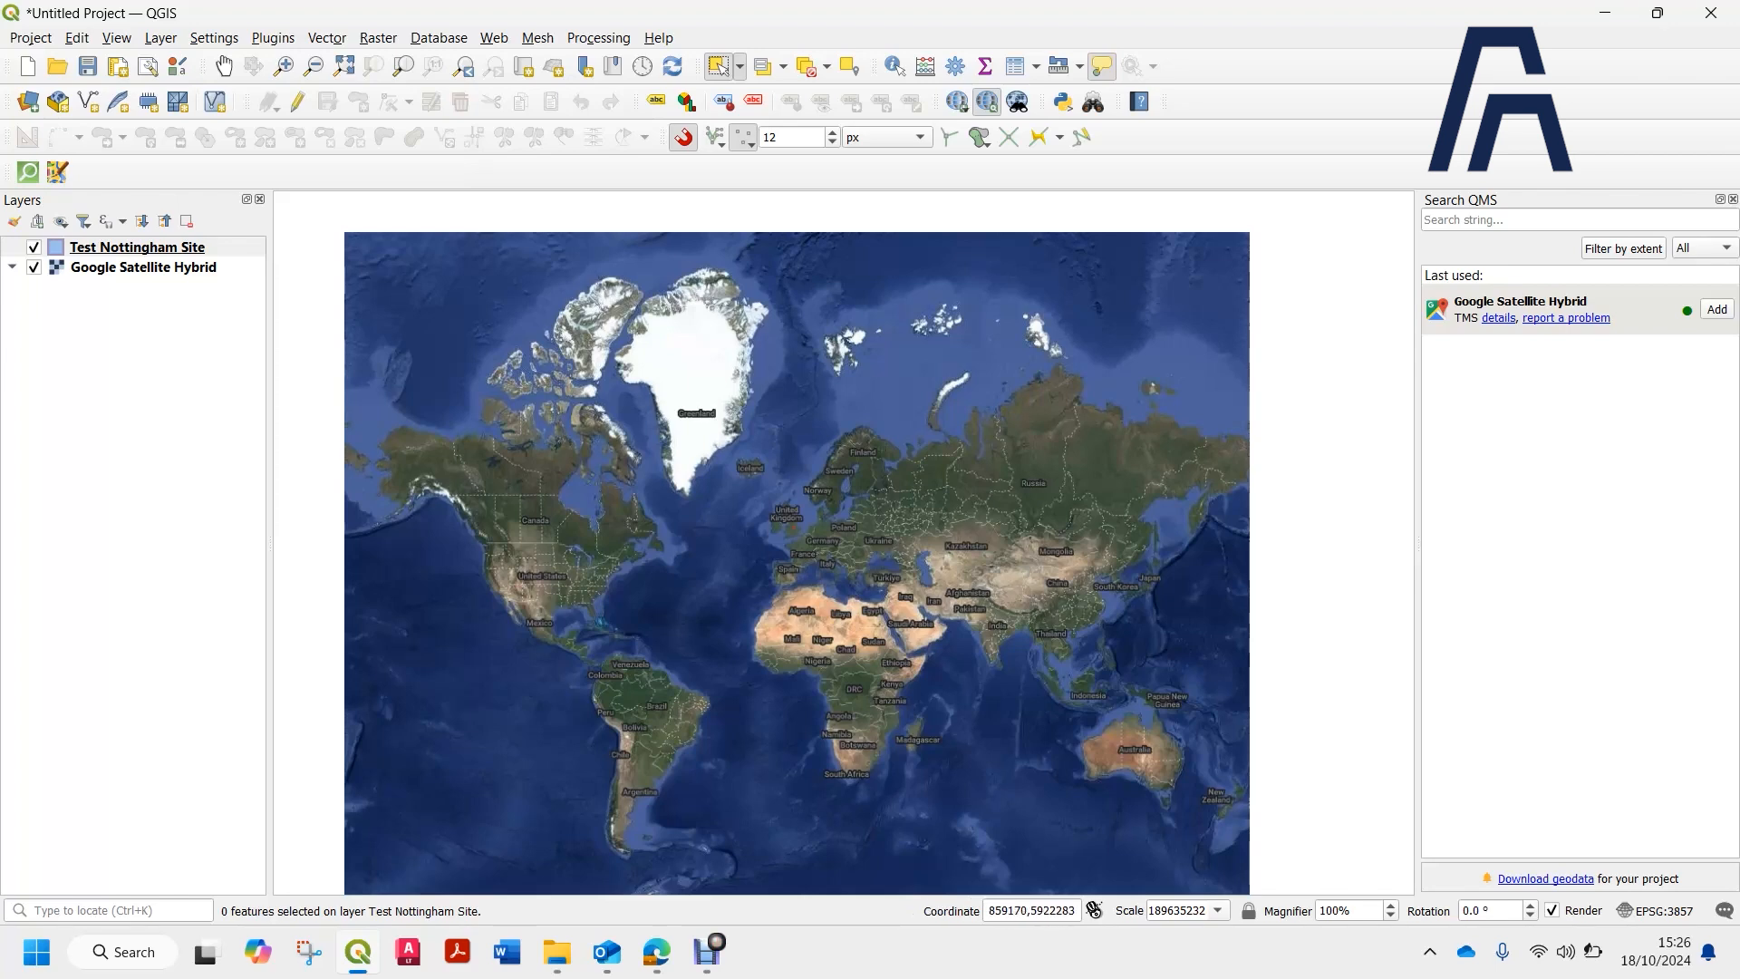
pyautogui.scroll(1, 787, 545)
pyautogui.scroll(3, 788, 534)
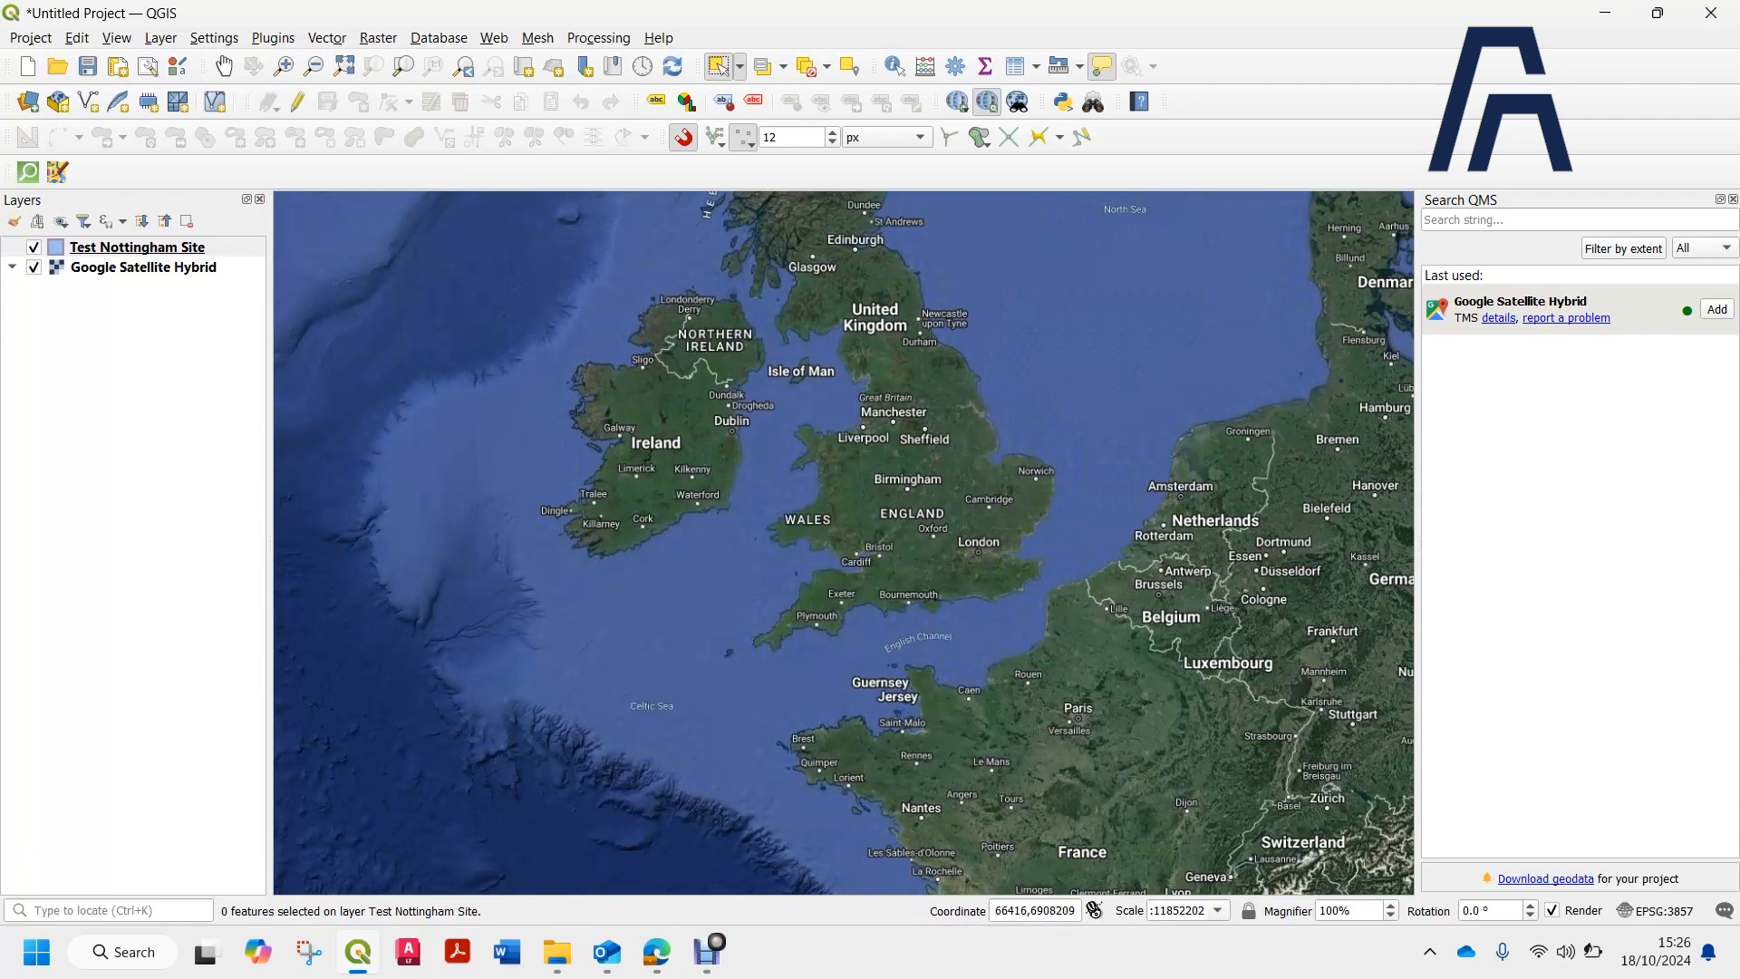
pyautogui.scroll(4, 930, 526)
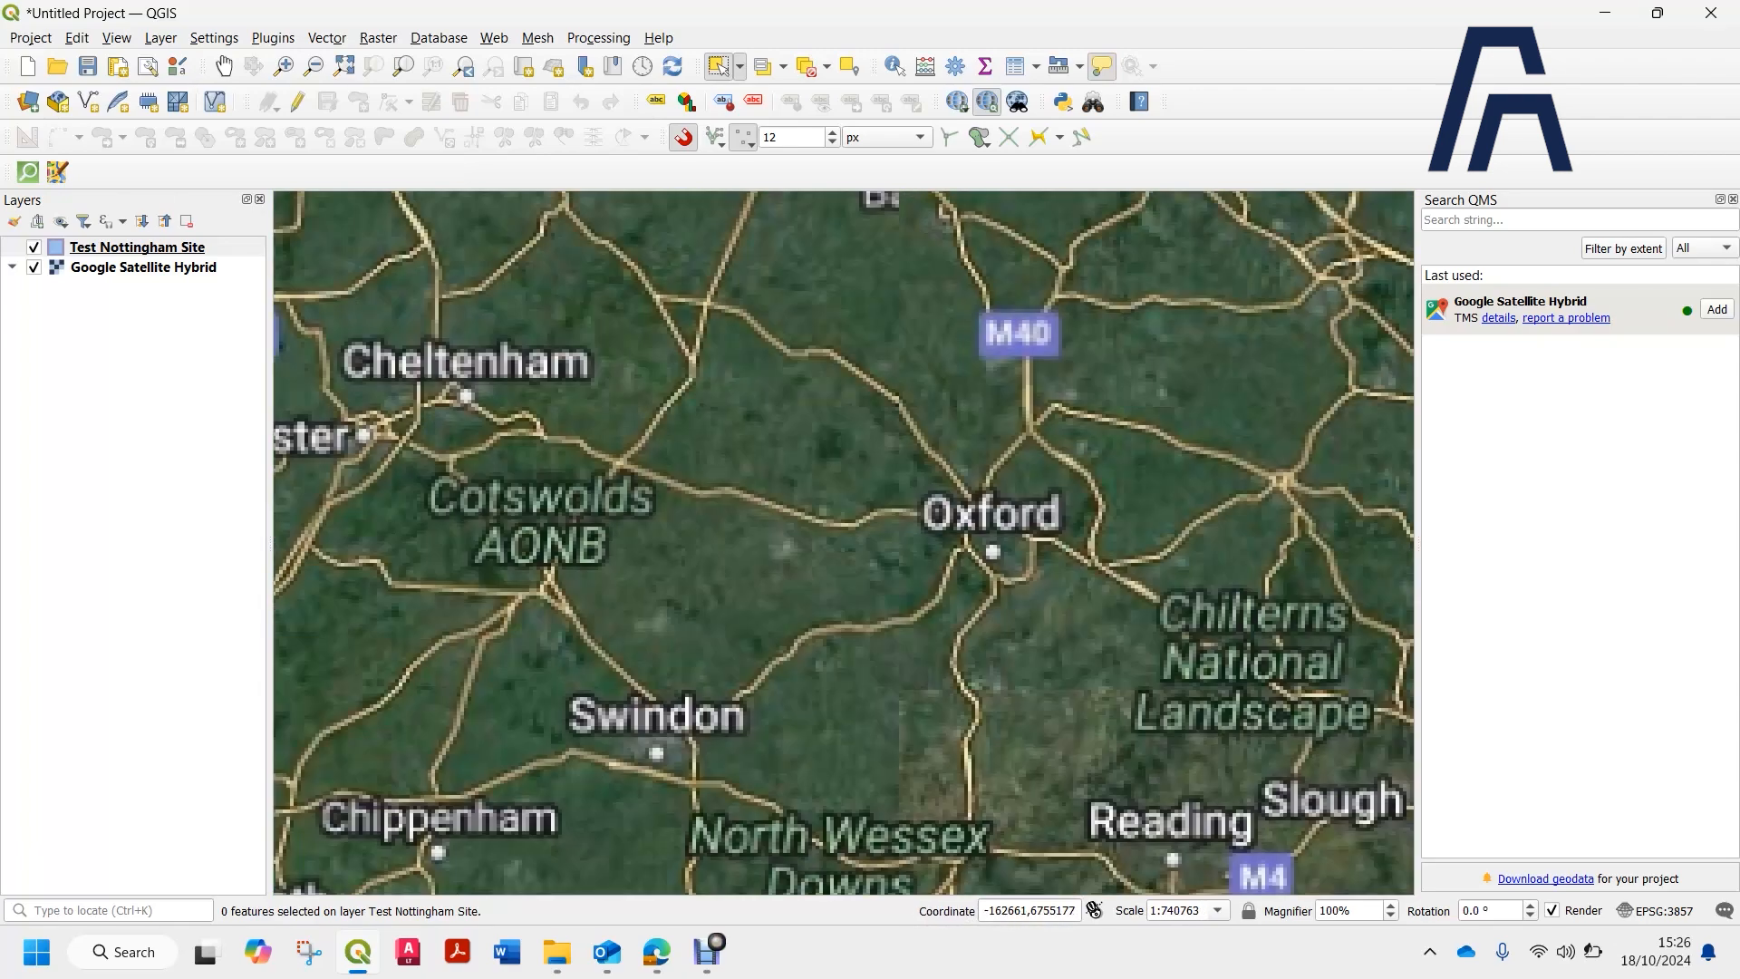
pyautogui.scroll(-4, 930, 527)
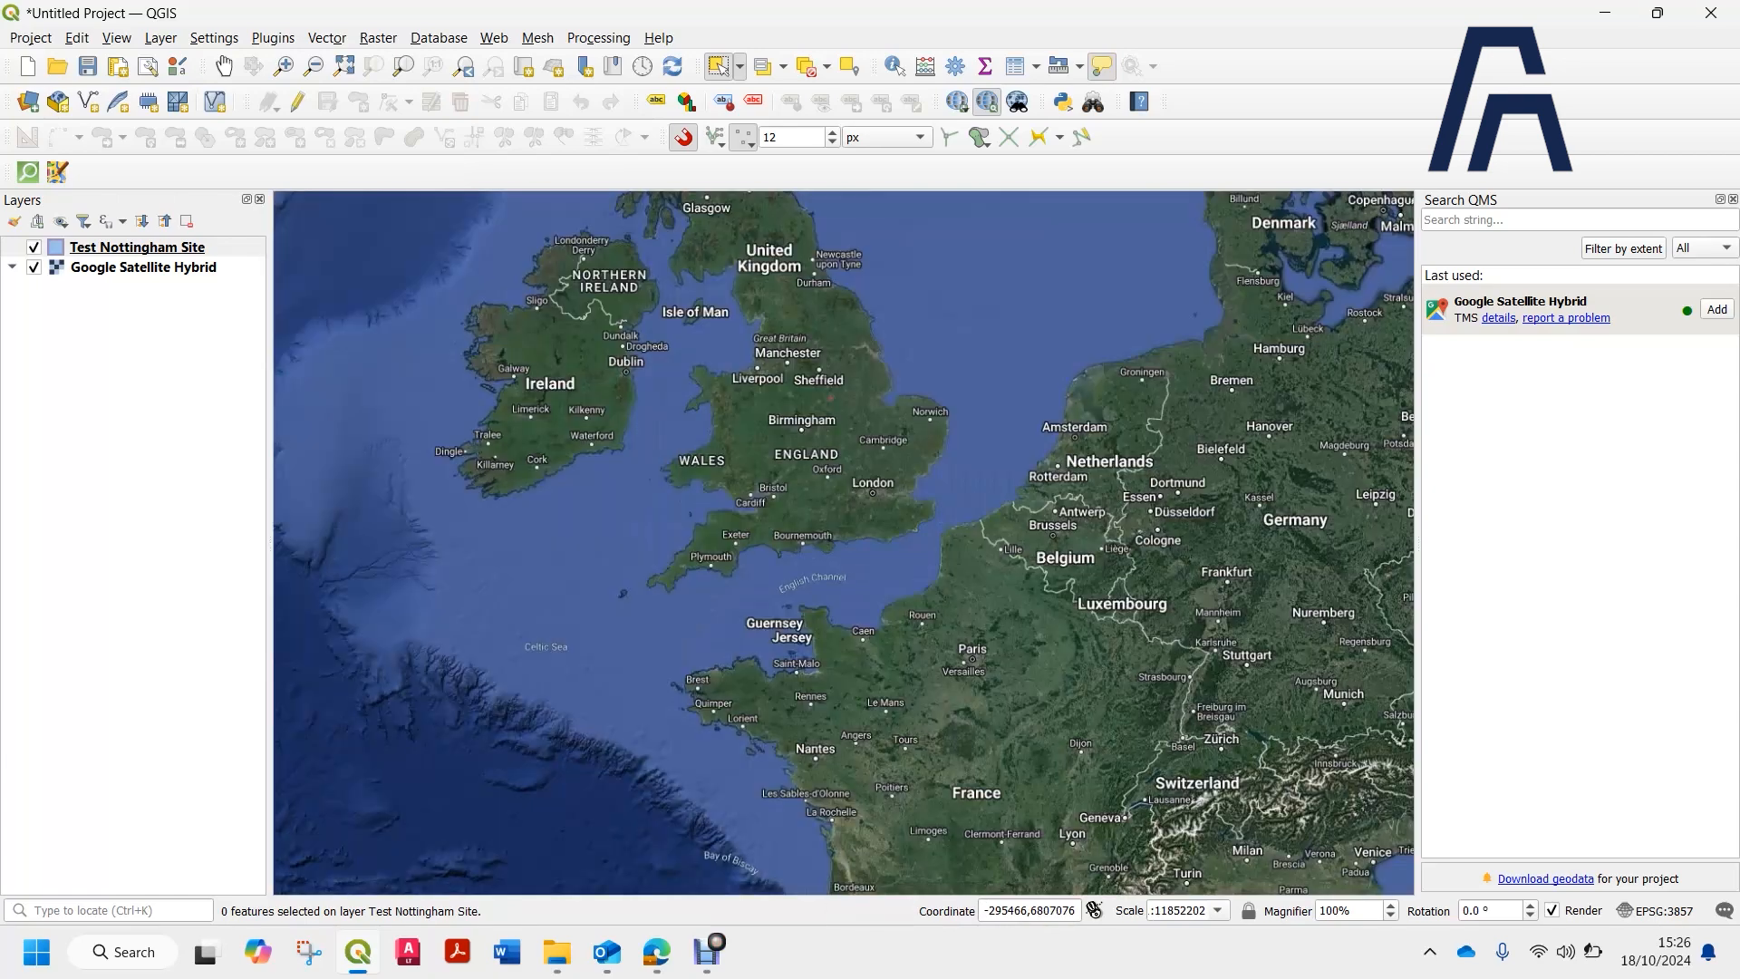
pyautogui.scroll(-2, 841, 444)
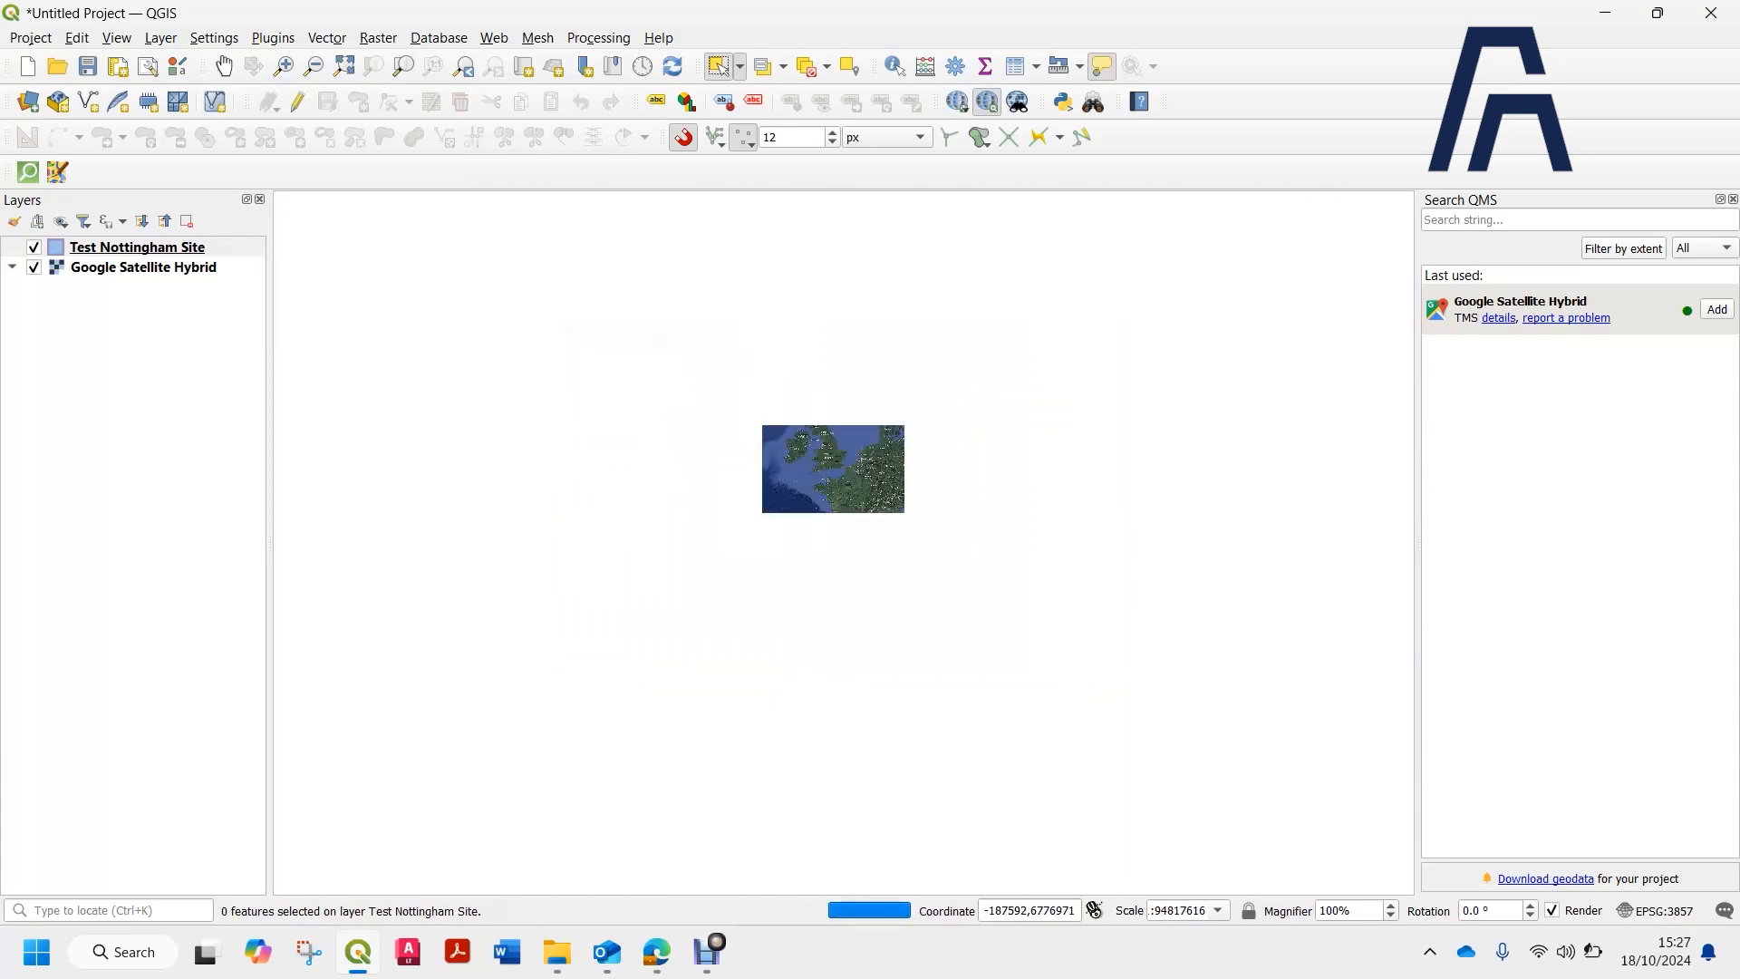
pyautogui.scroll(-2, 841, 445)
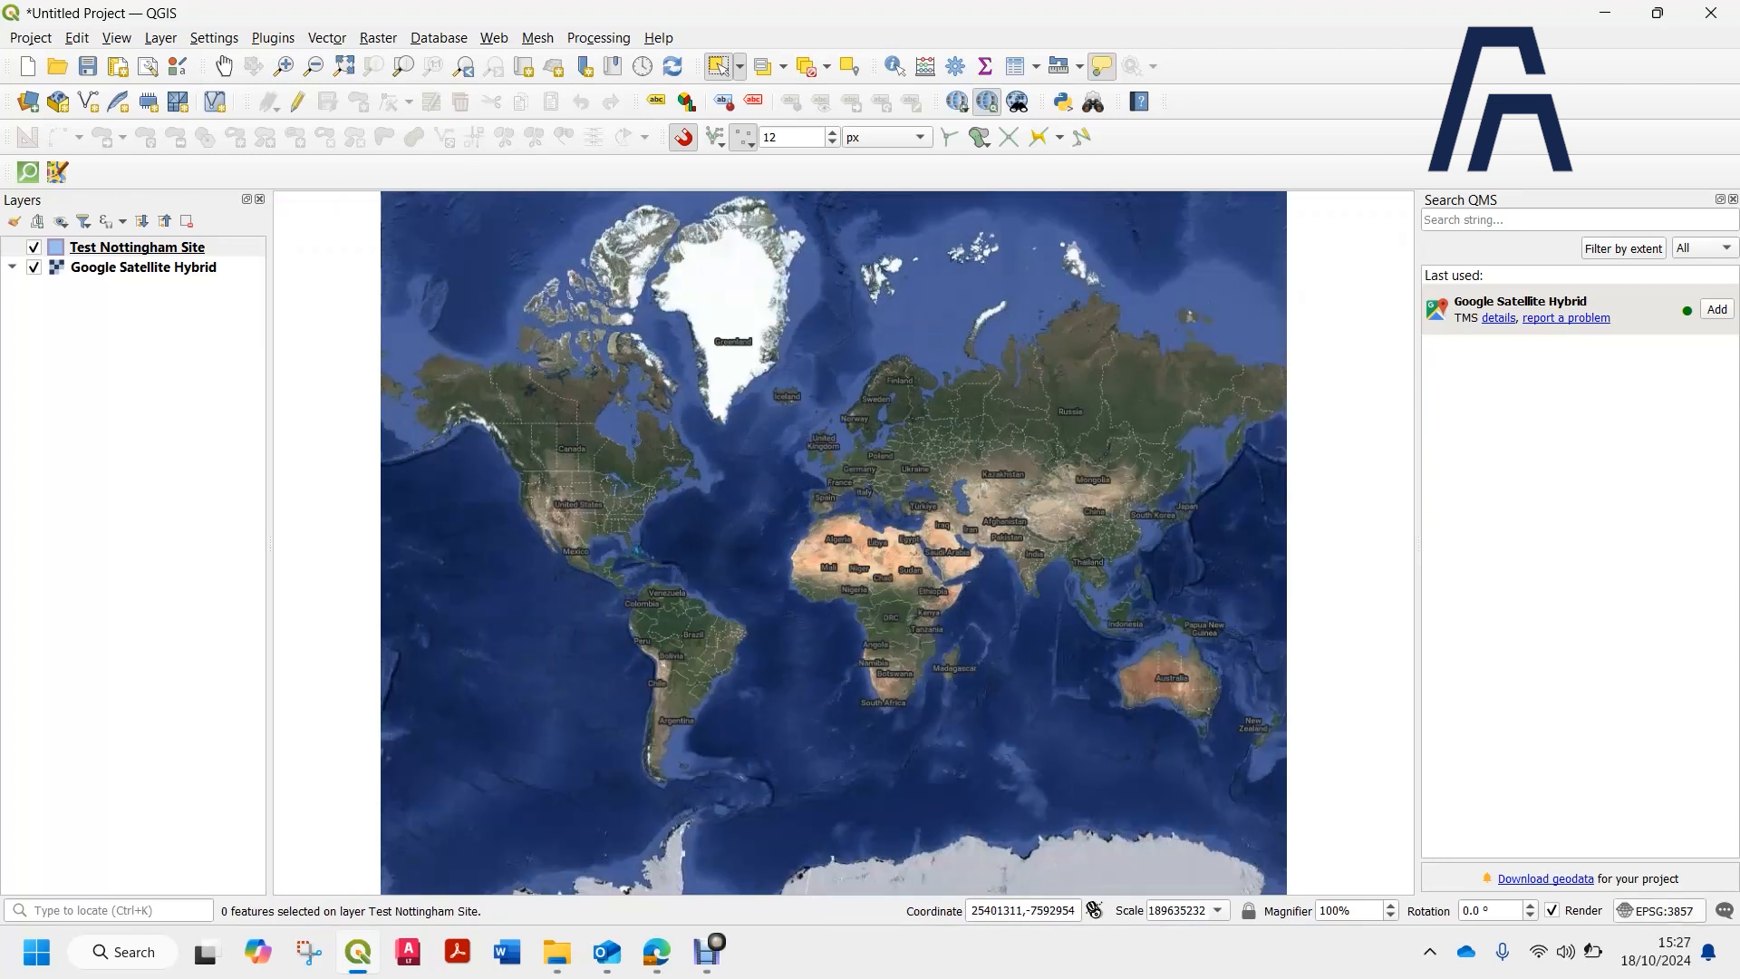
# Set the project coordinate reference system to OSGB36 / British National Grid (EPSG:27700) and inspect the reprojected British Isles.
pyautogui.click(1658, 911)
pyautogui.scroll(-3, 931, 516)
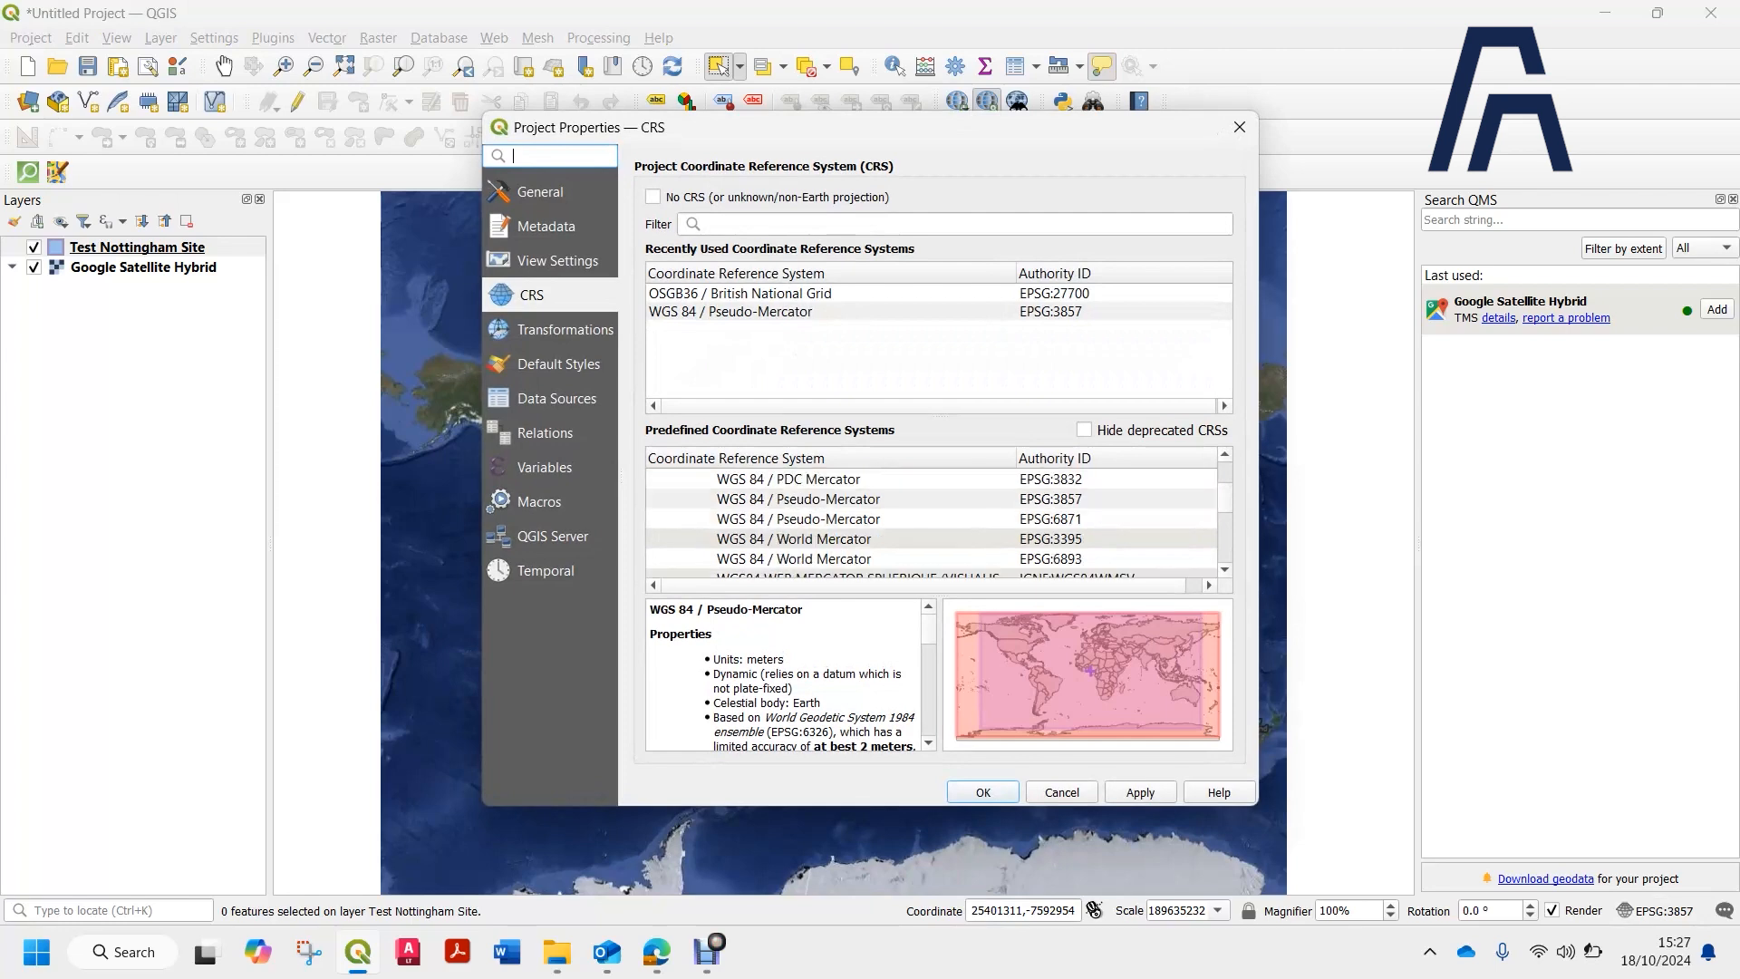
pyautogui.scroll(3, 932, 519)
pyautogui.click(741, 294)
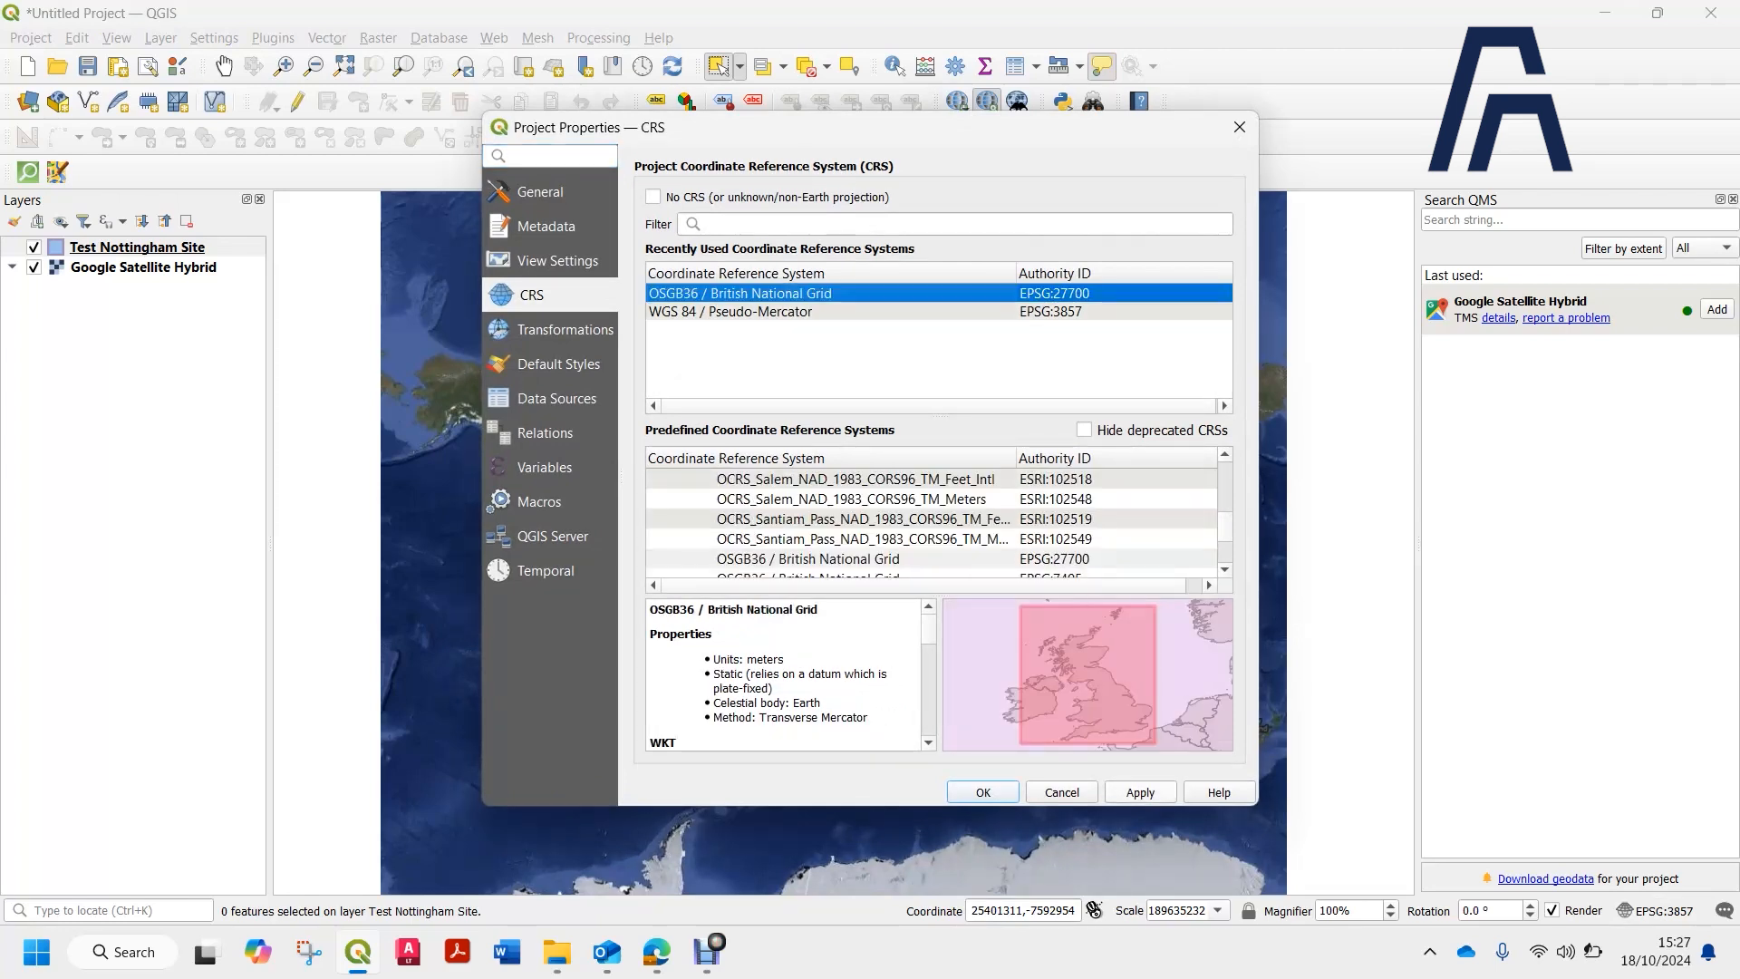
pyautogui.click(1140, 792)
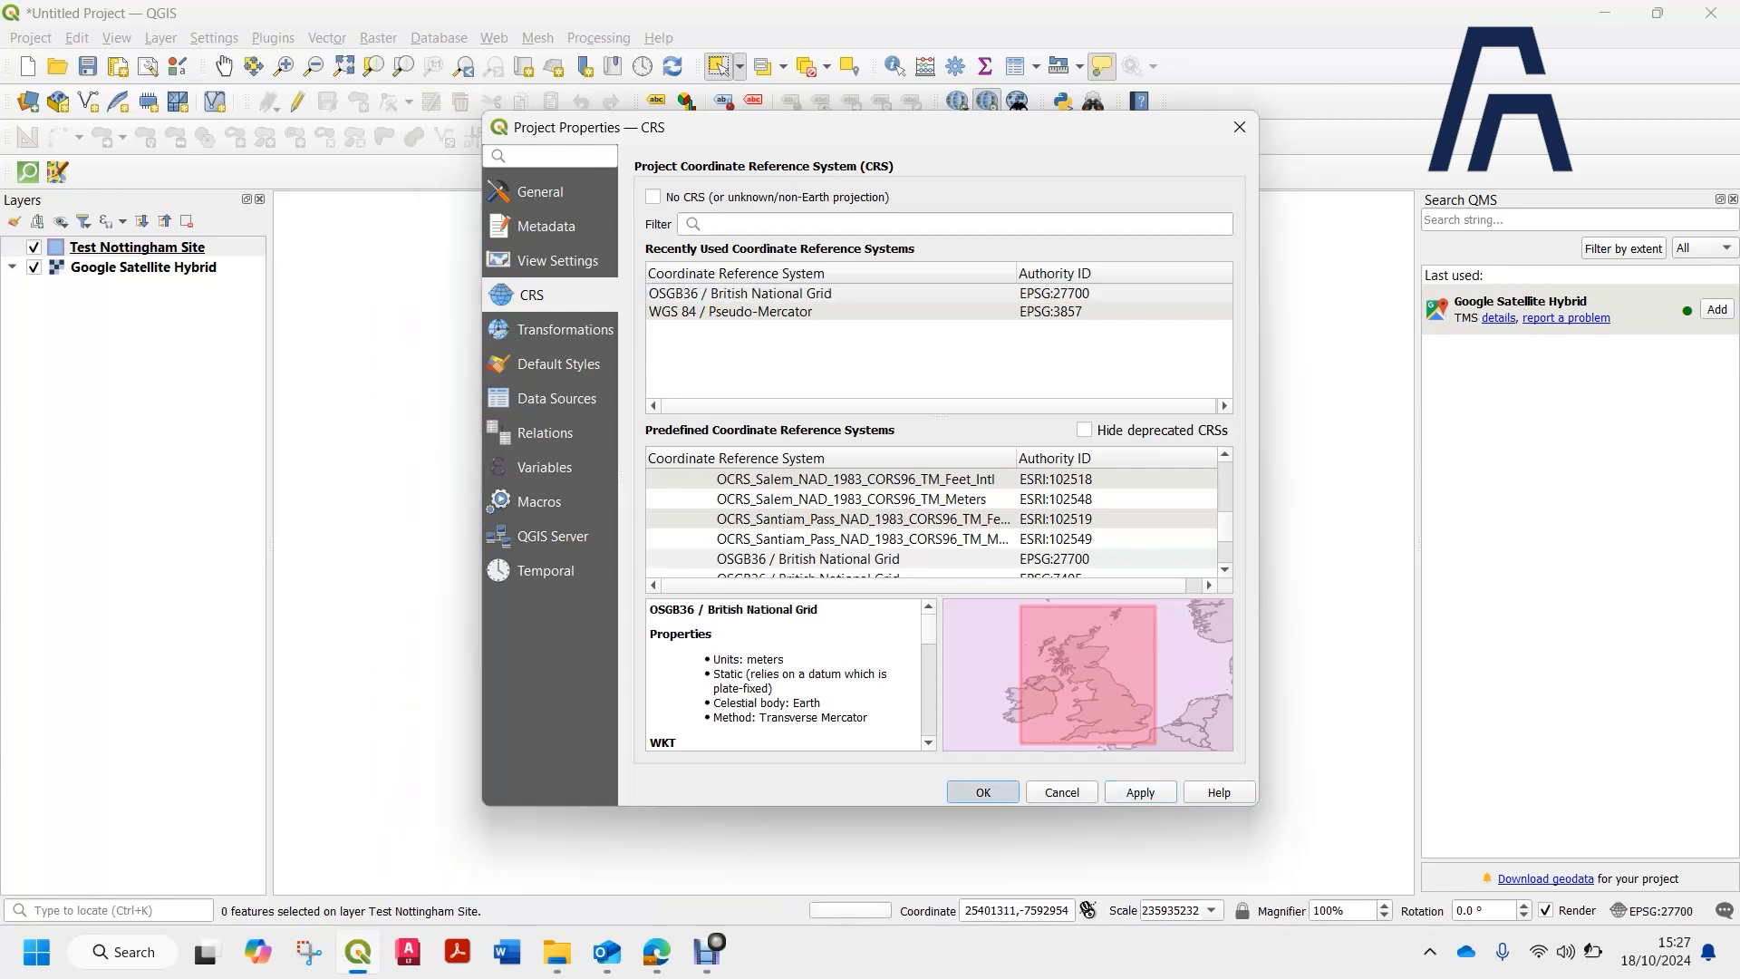
pyautogui.click(983, 792)
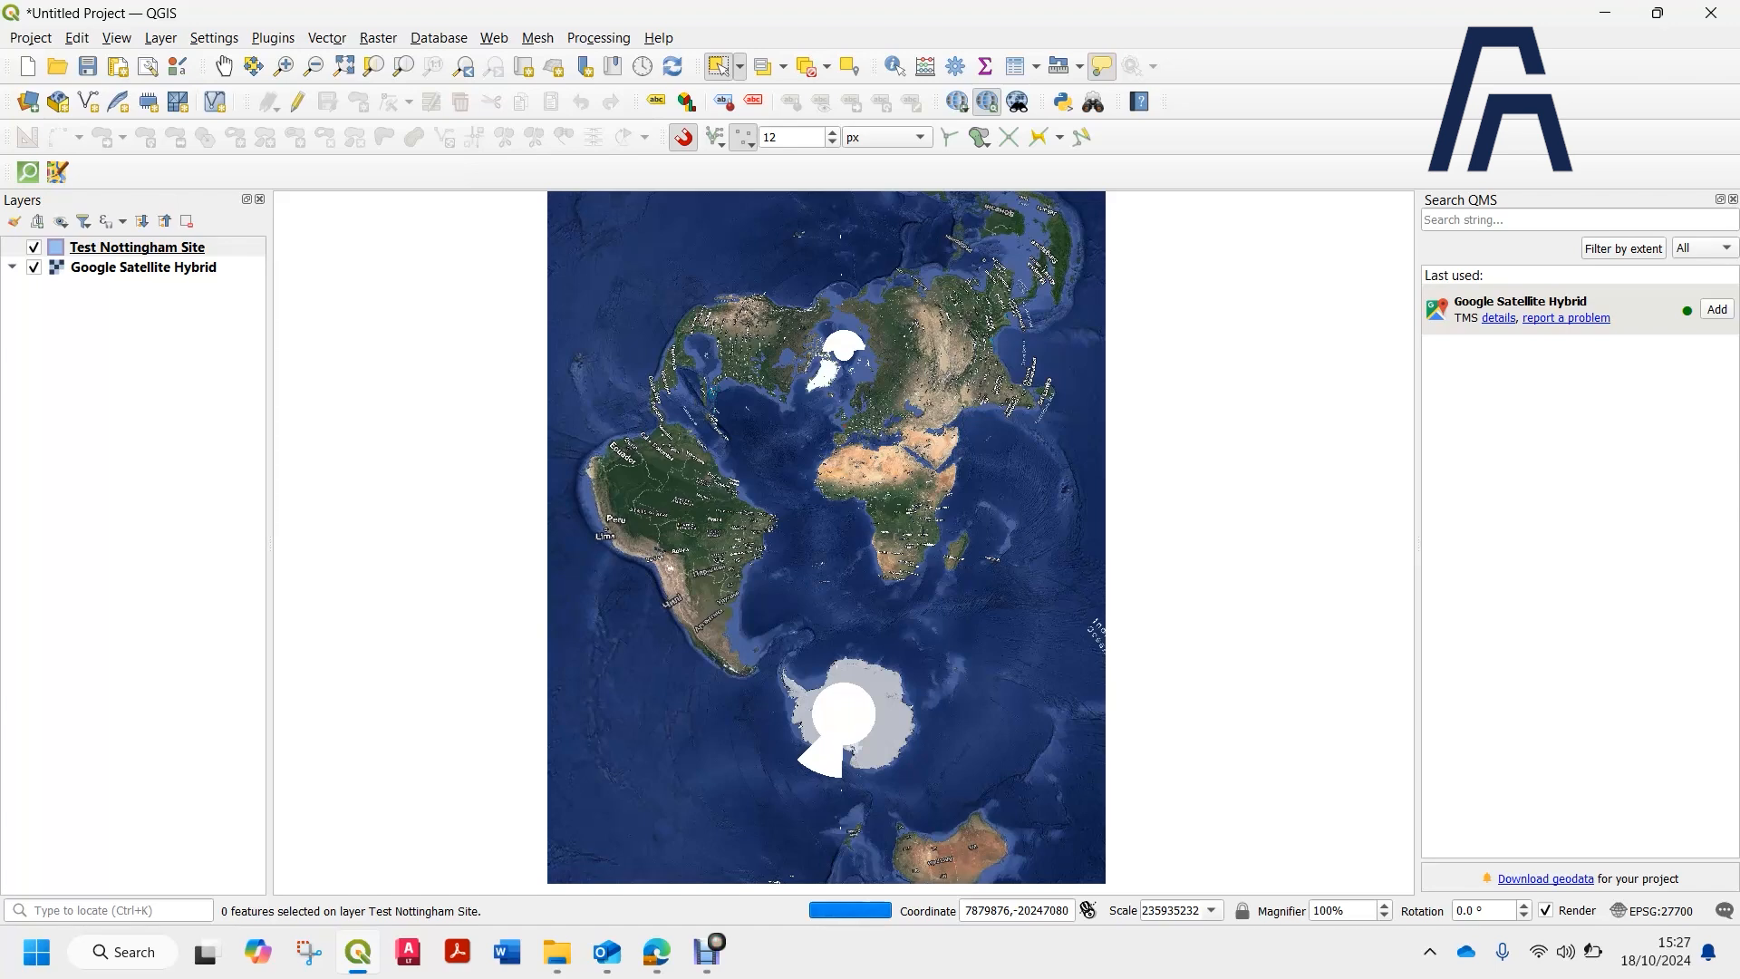
pyautogui.scroll(2, 857, 458)
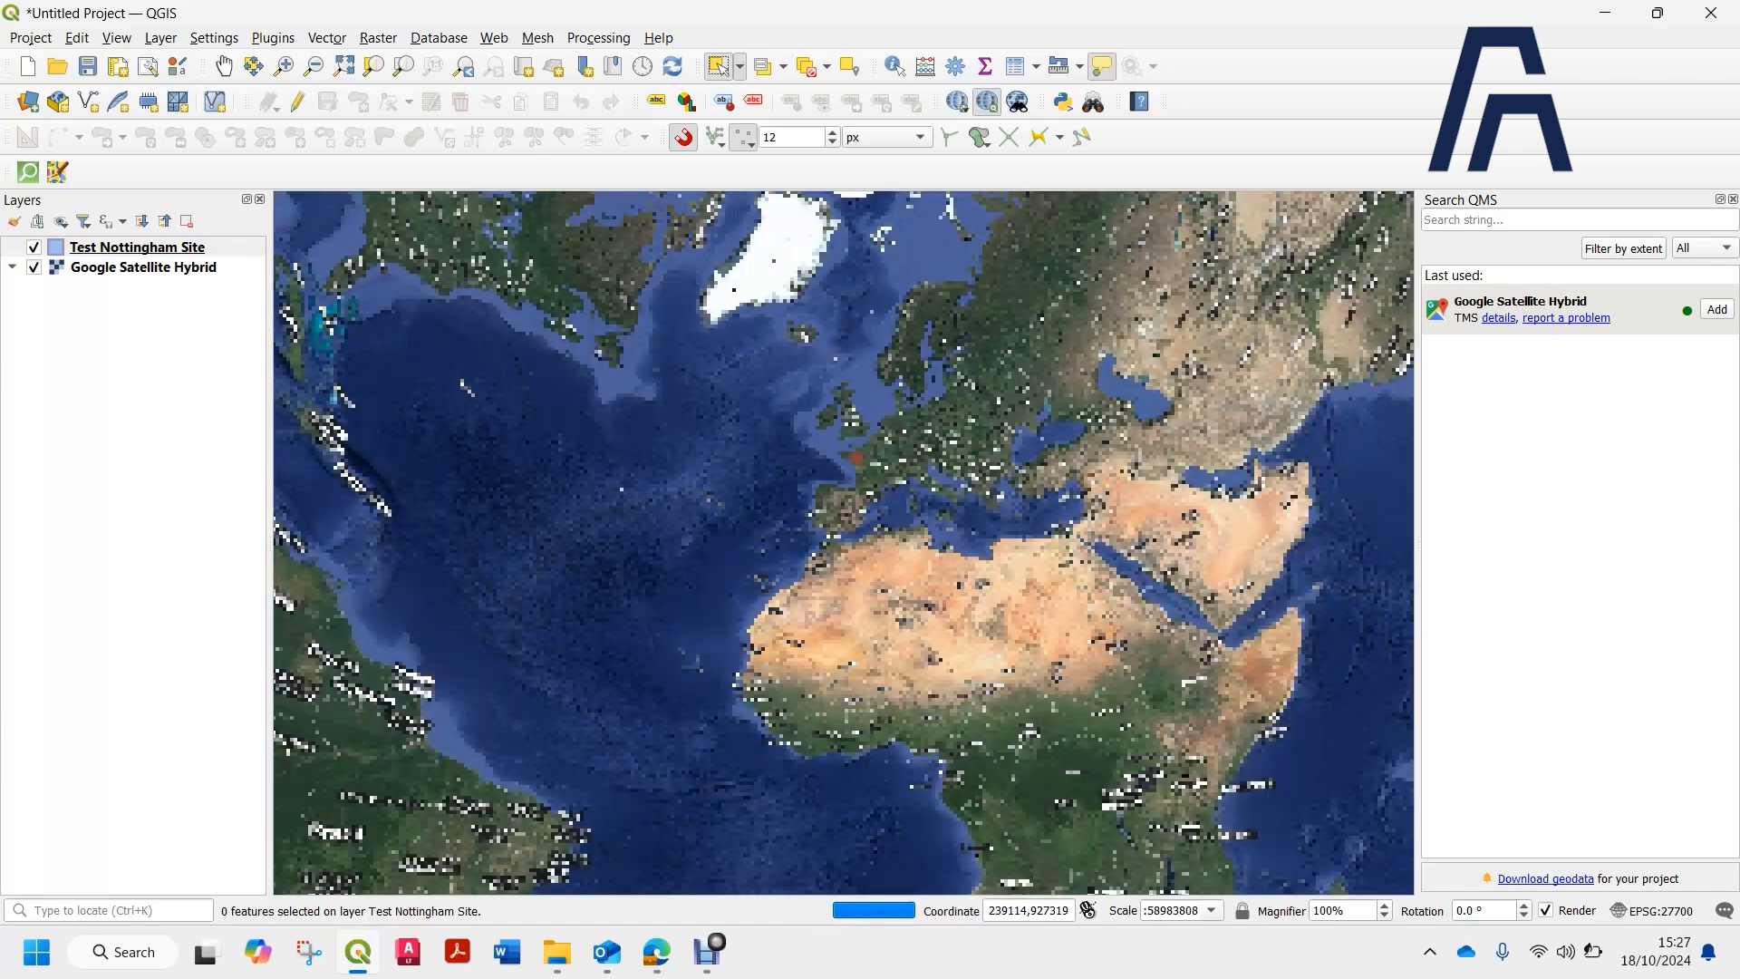
pyautogui.scroll(1, 868, 501)
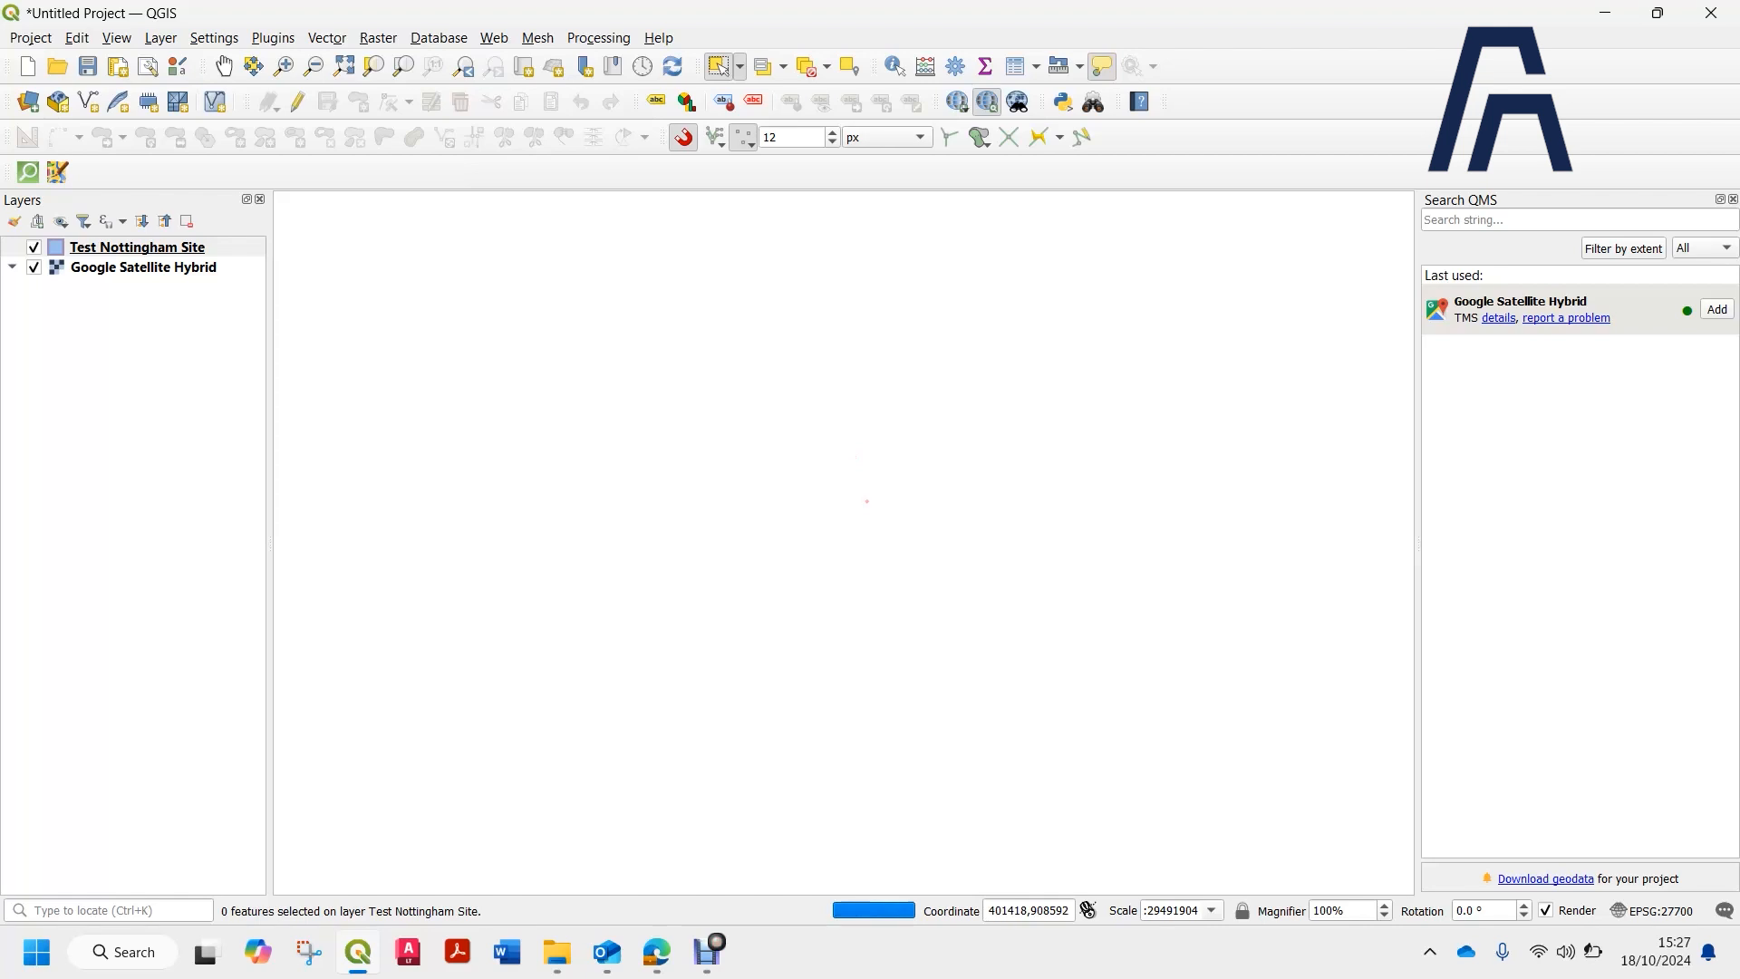
pyautogui.scroll(1, 867, 501)
pyautogui.scroll(1, 891, 749)
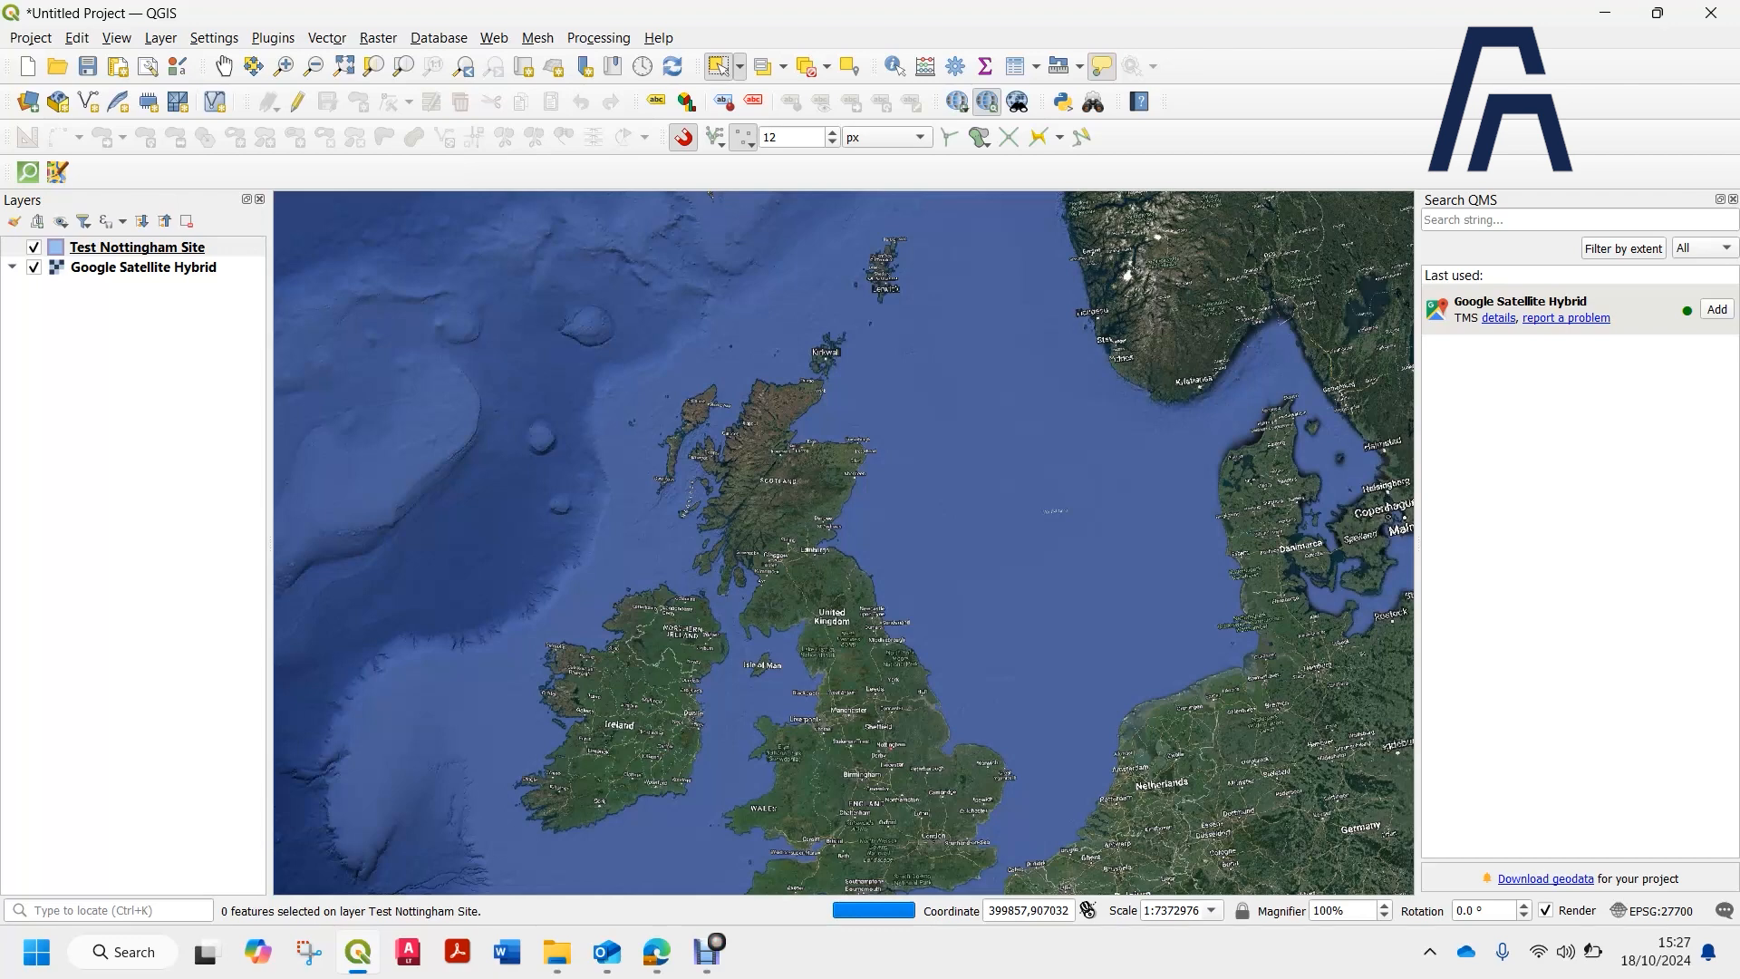
# Examine the Midlands in the British National Grid projection and review the project's coordinate reference system properties.
pyautogui.scroll(1, 913, 782)
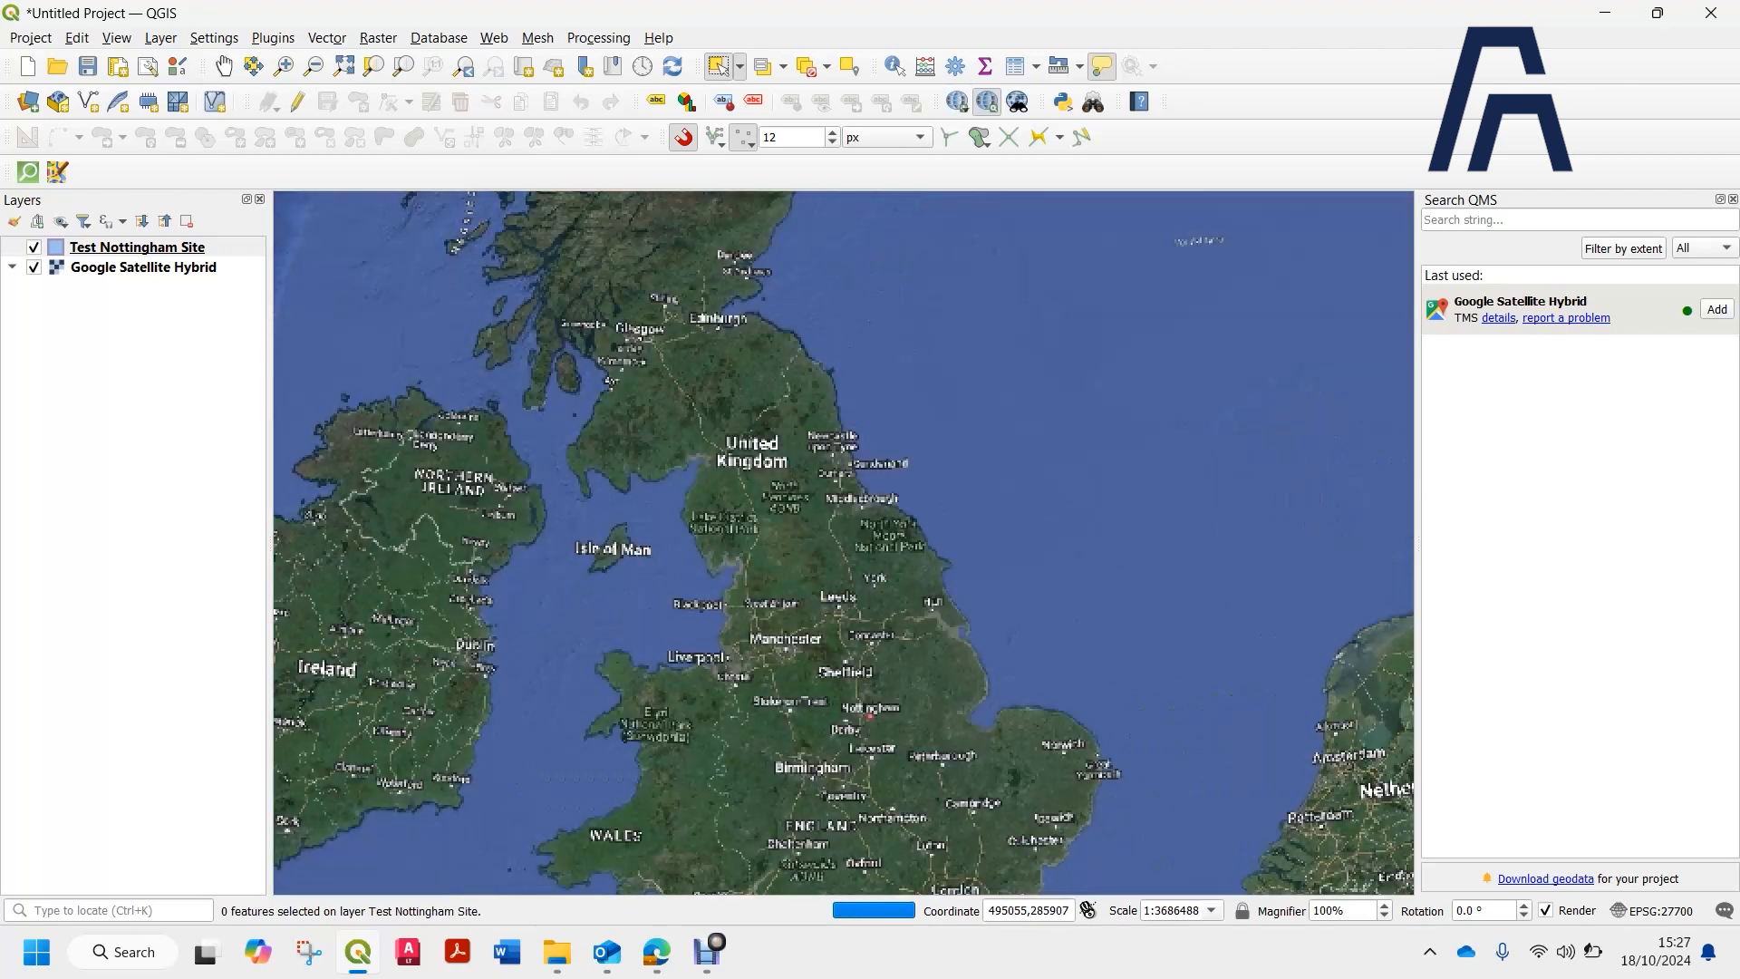
pyautogui.scroll(2, 914, 810)
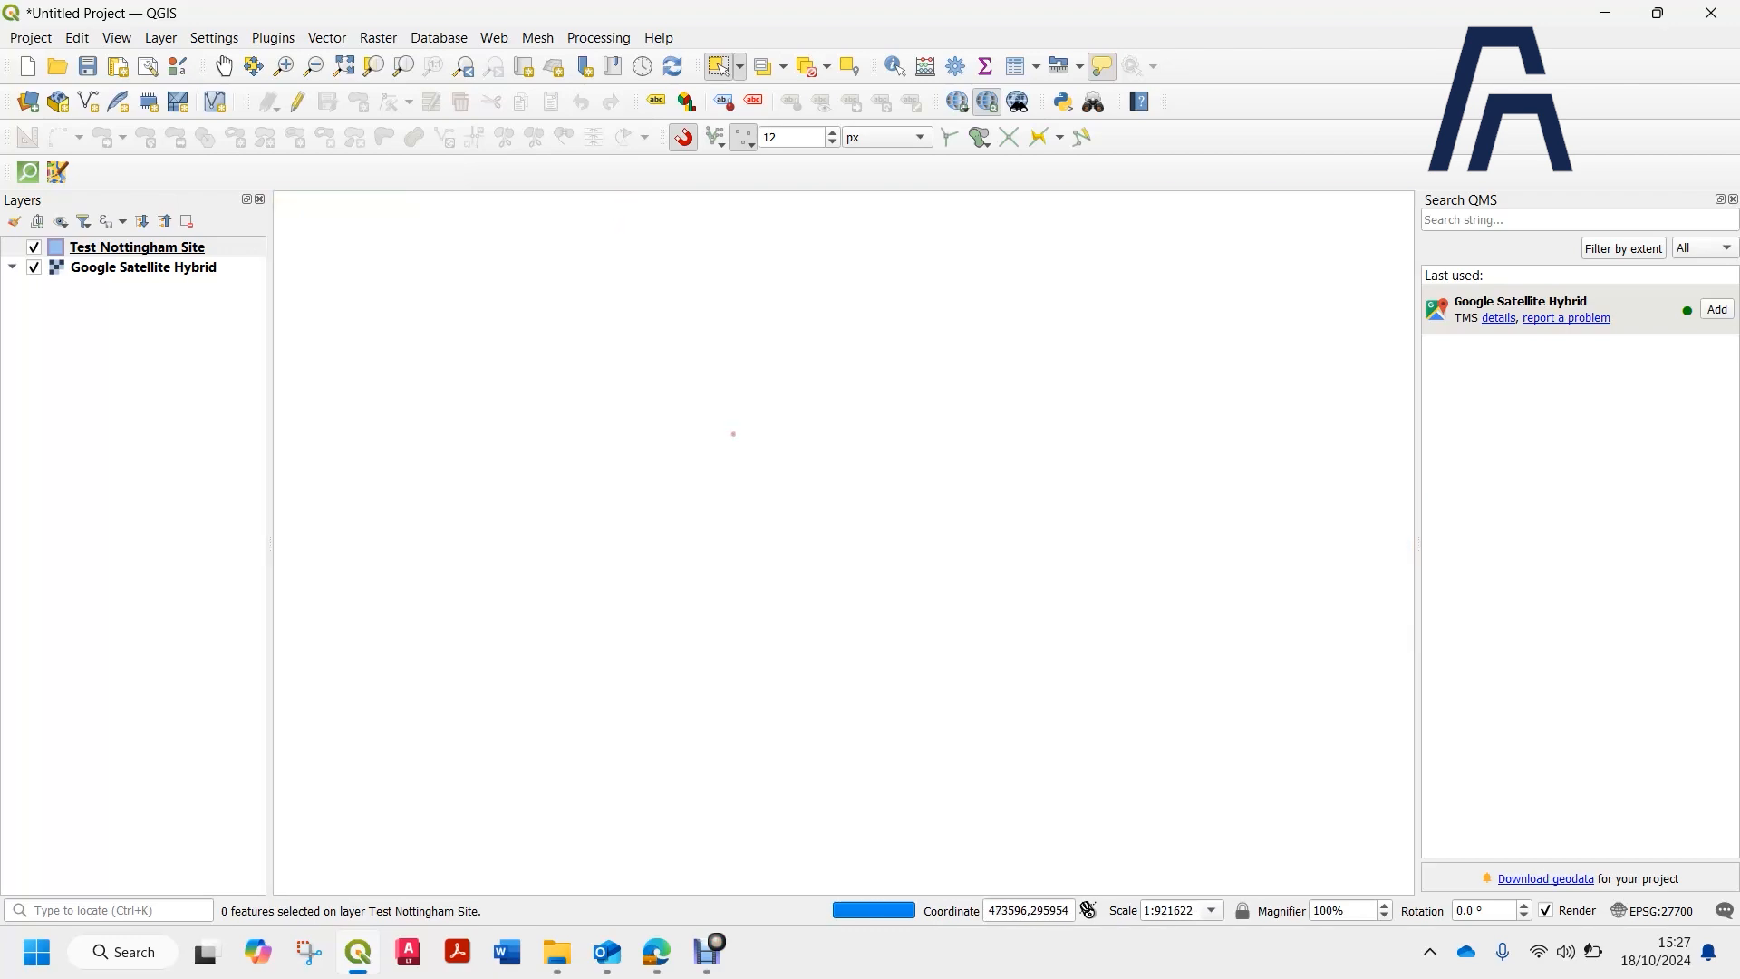
pyautogui.scroll(-1, 931, 526)
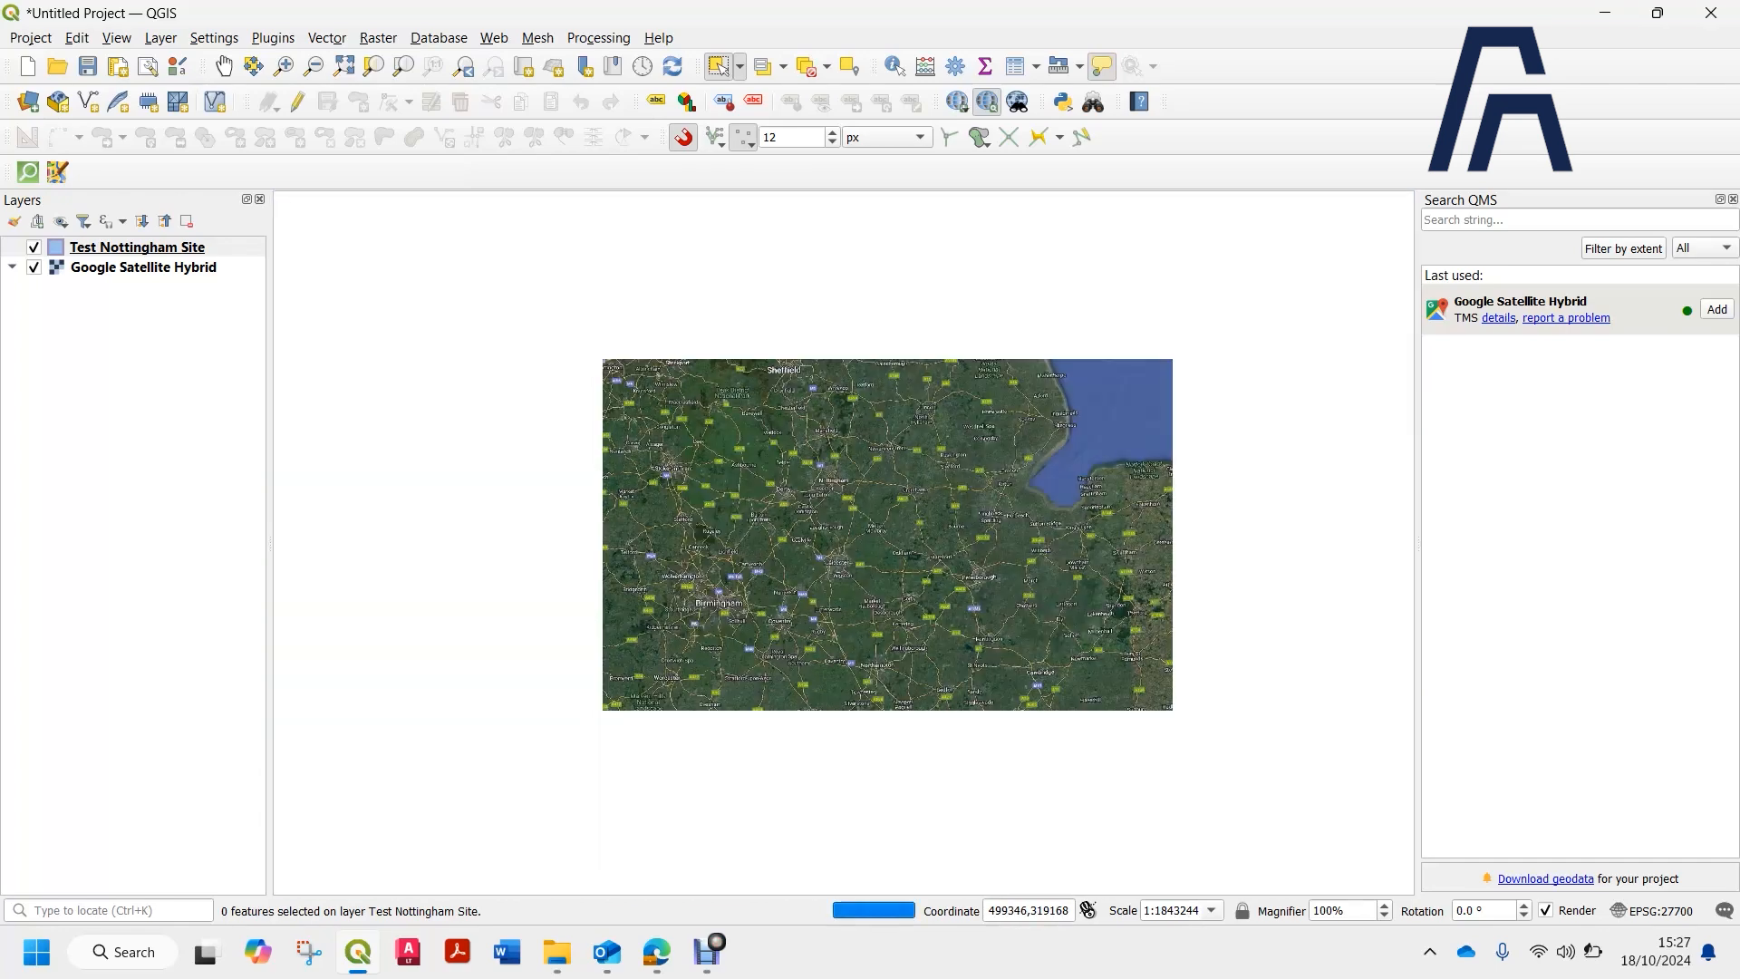
pyautogui.scroll(2, 569, 627)
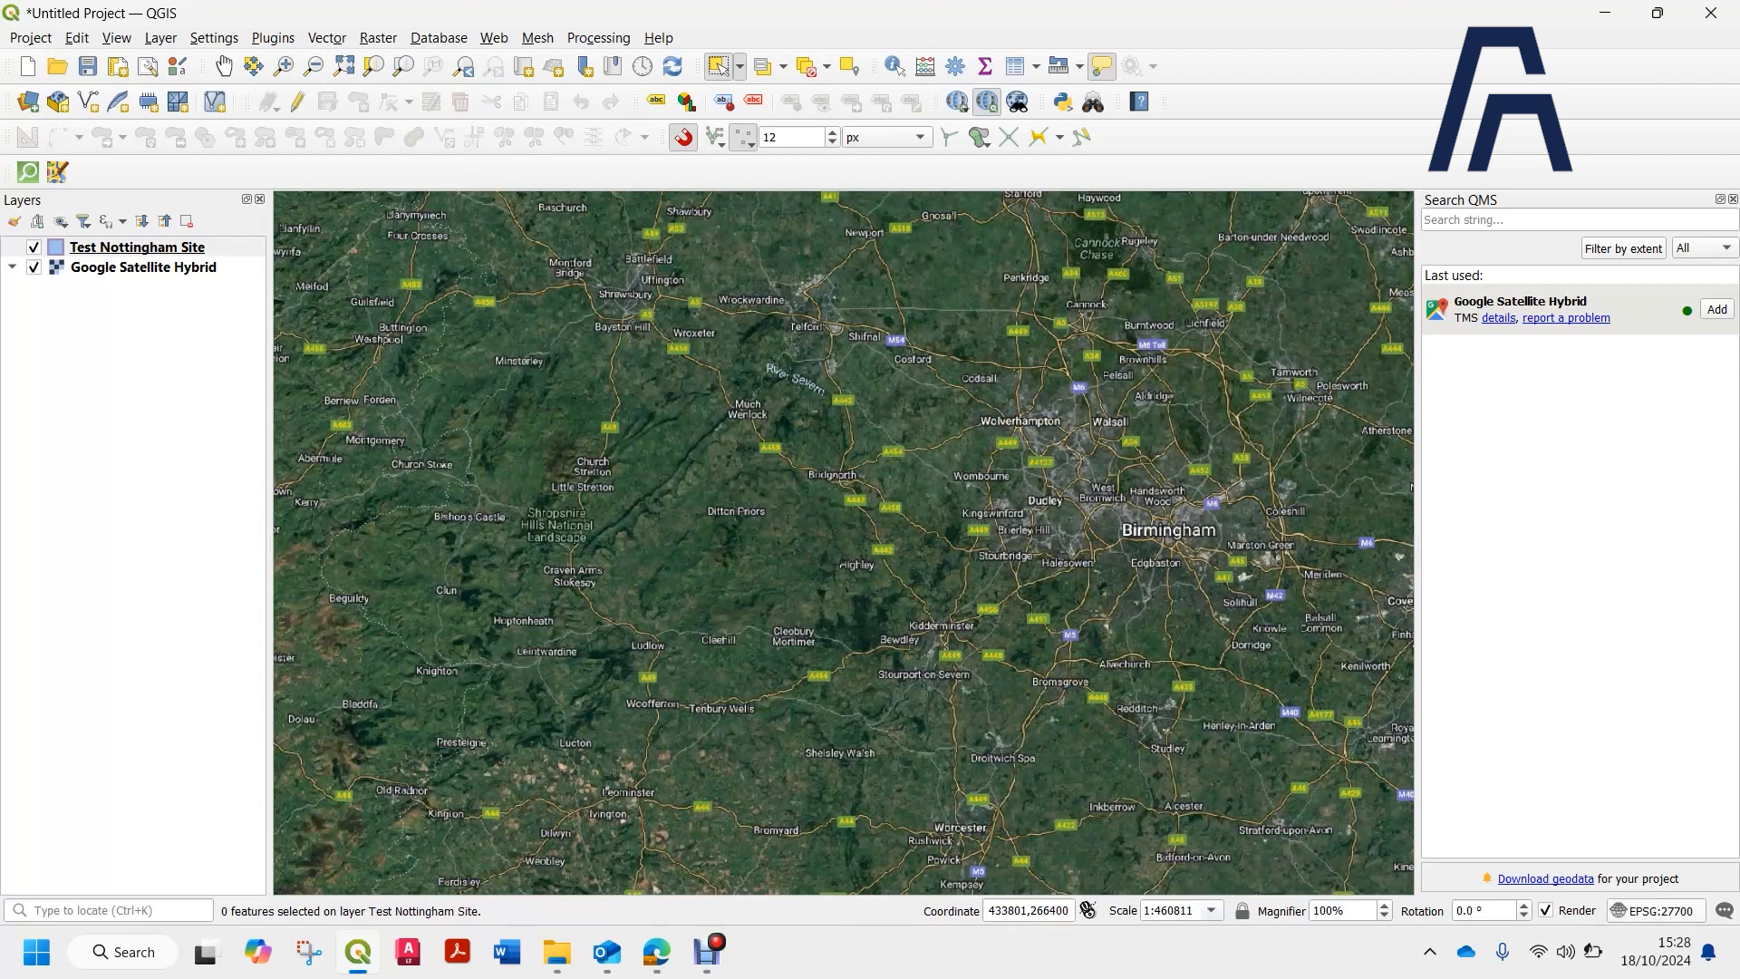
pyautogui.click(1651, 911)
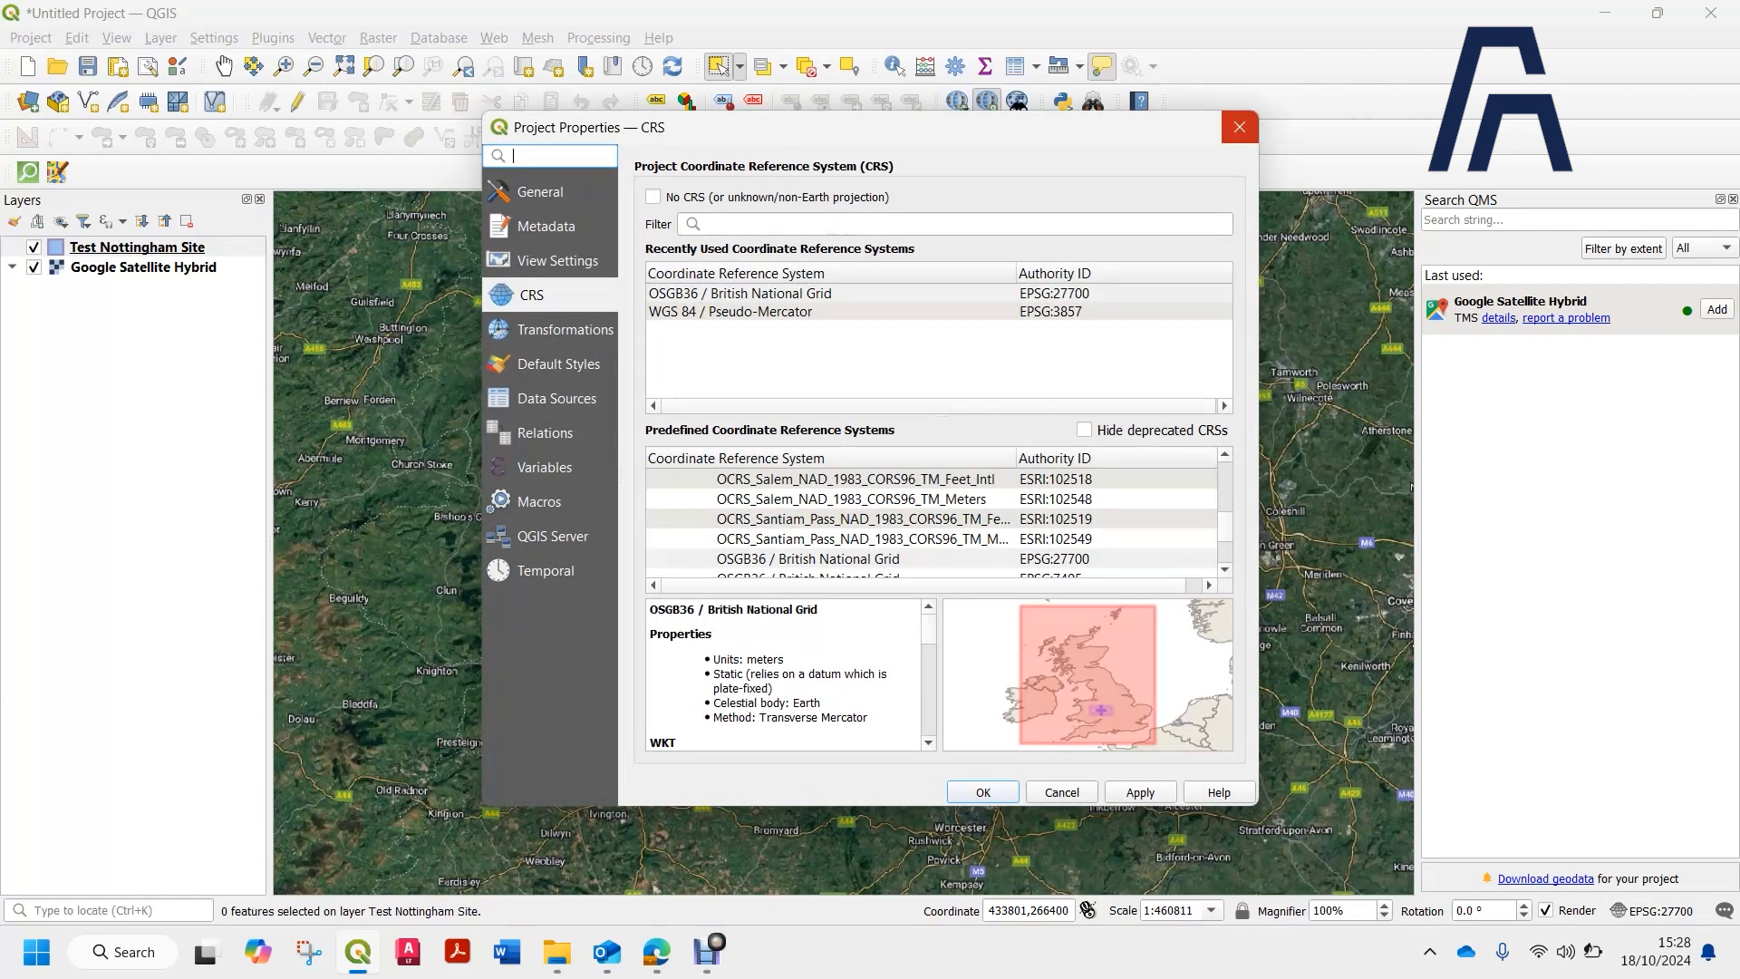
pyautogui.click(1239, 127)
pyautogui.scroll(-1, 716, 458)
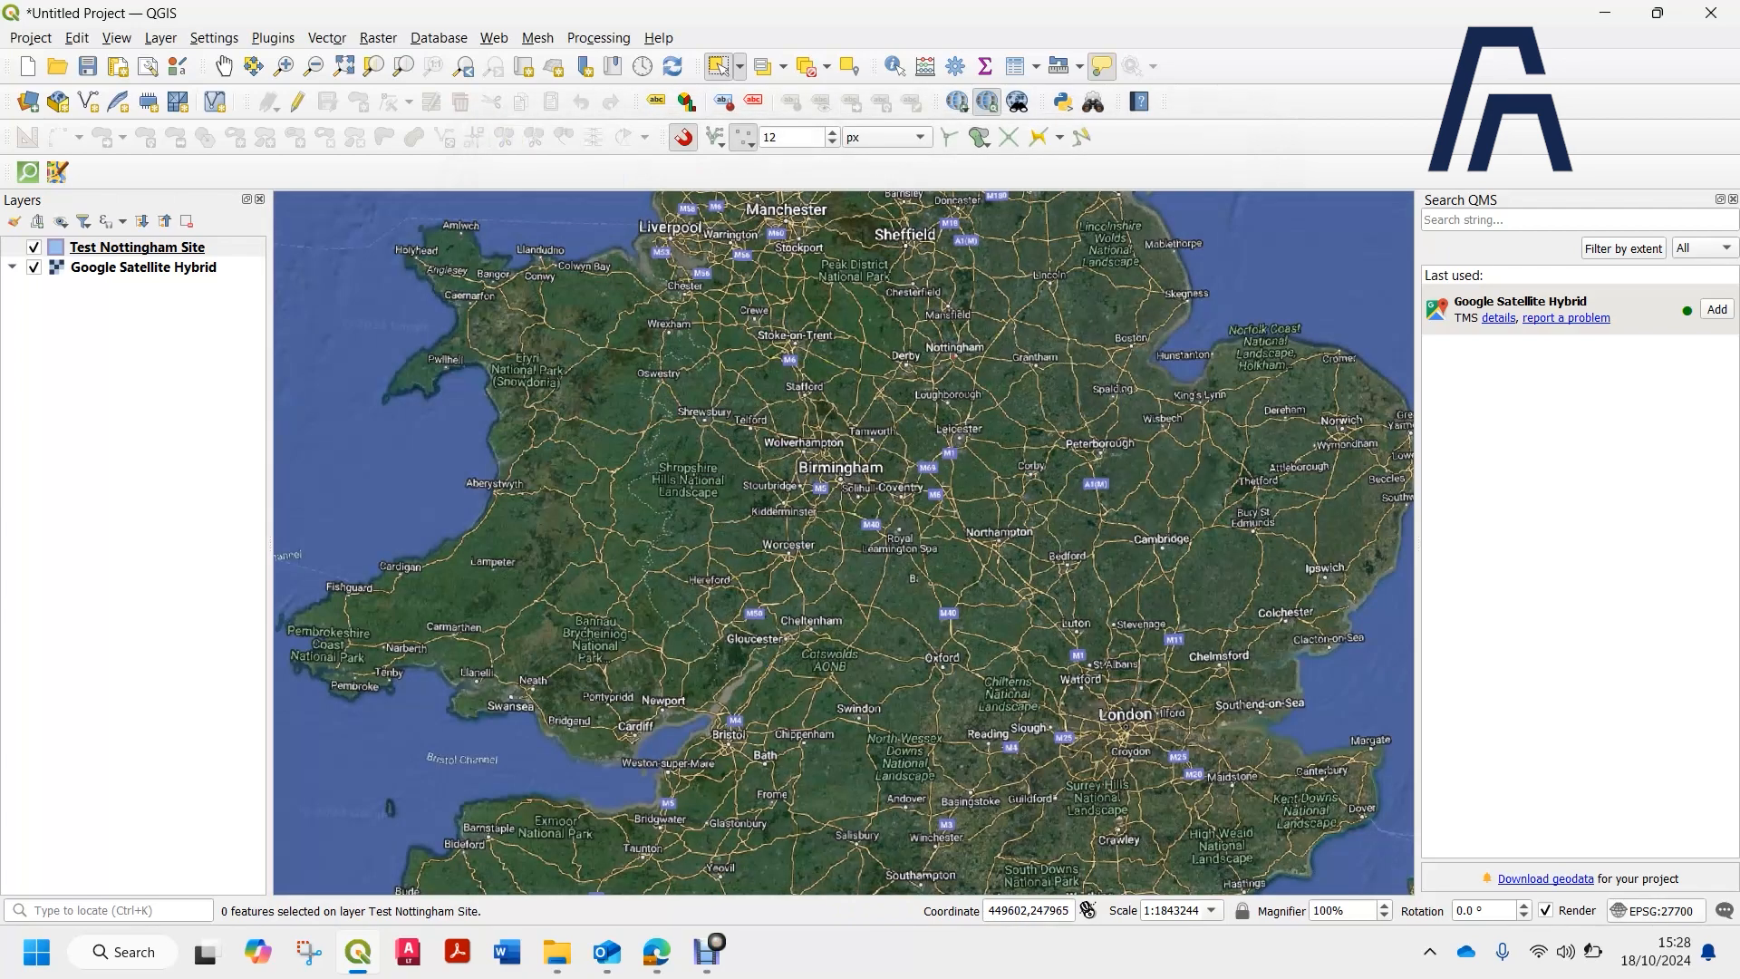
# Open the project's coordinate reference system properties and browse the predefined systems.
pyautogui.click(1656, 911)
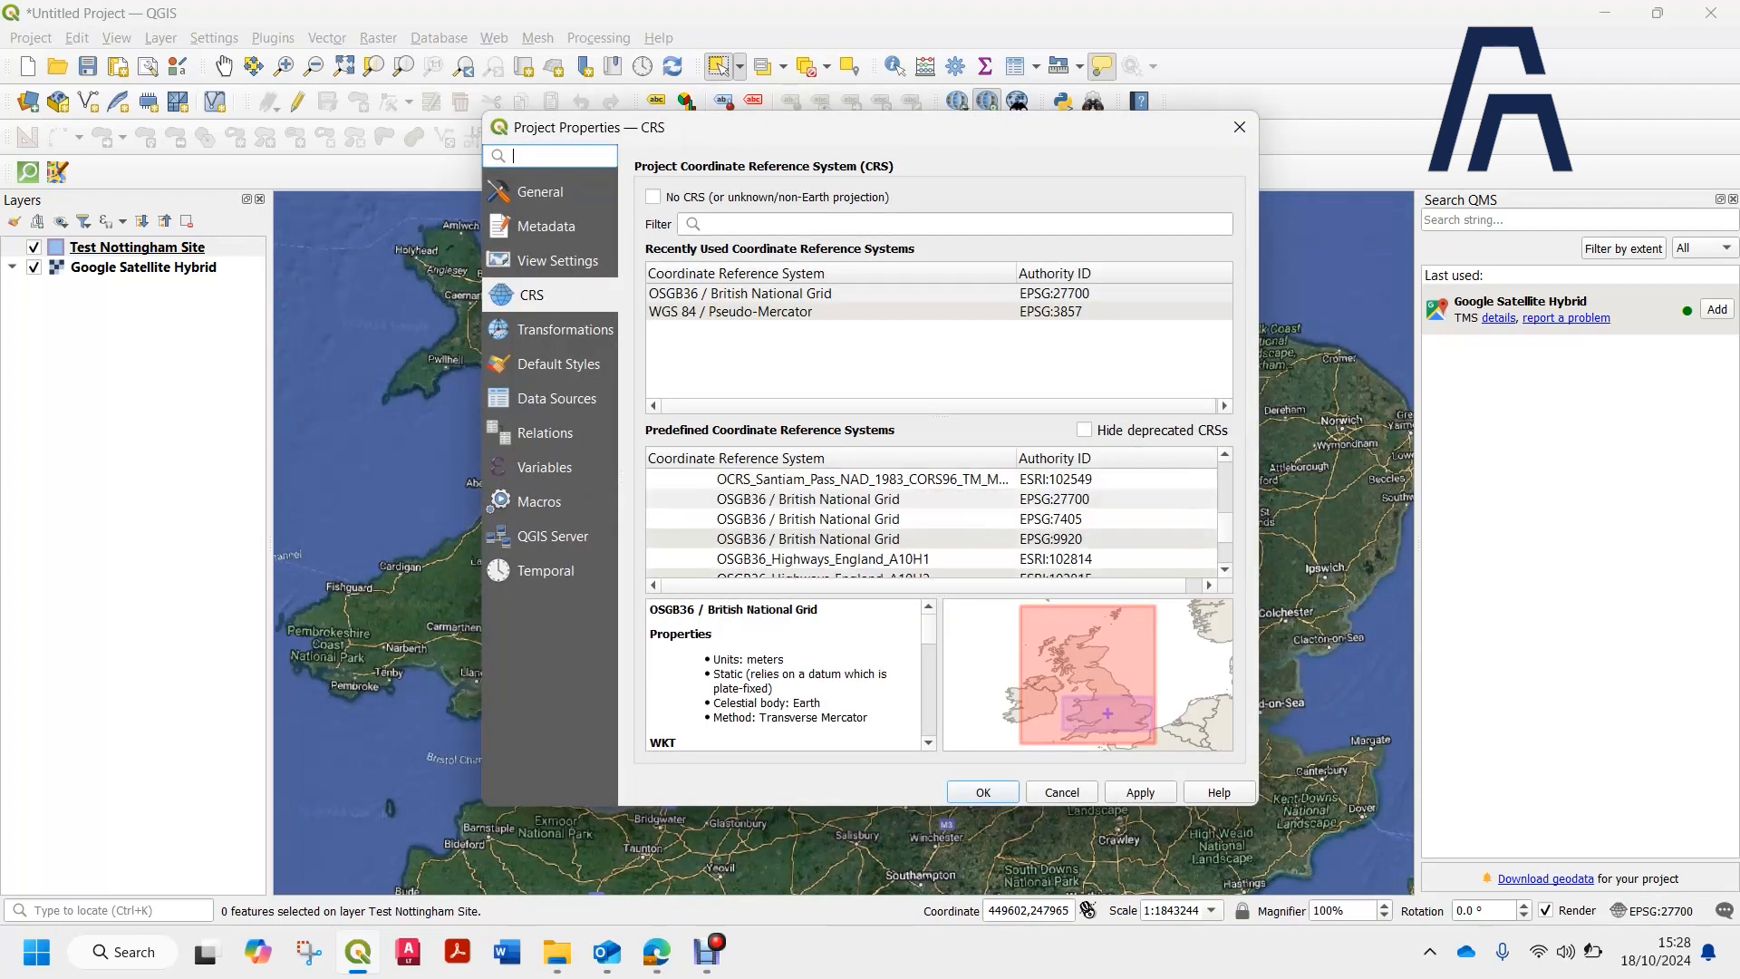
pyautogui.scroll(6, 930, 523)
pyautogui.scroll(2, 931, 523)
pyautogui.scroll(-2, 931, 522)
pyautogui.moveTo(1224, 528)
pyautogui.mouseDown()
pyautogui.moveTo(1225, 549)
pyautogui.moveTo(1224, 486)
pyautogui.moveTo(1224, 546)
pyautogui.mouseUp()
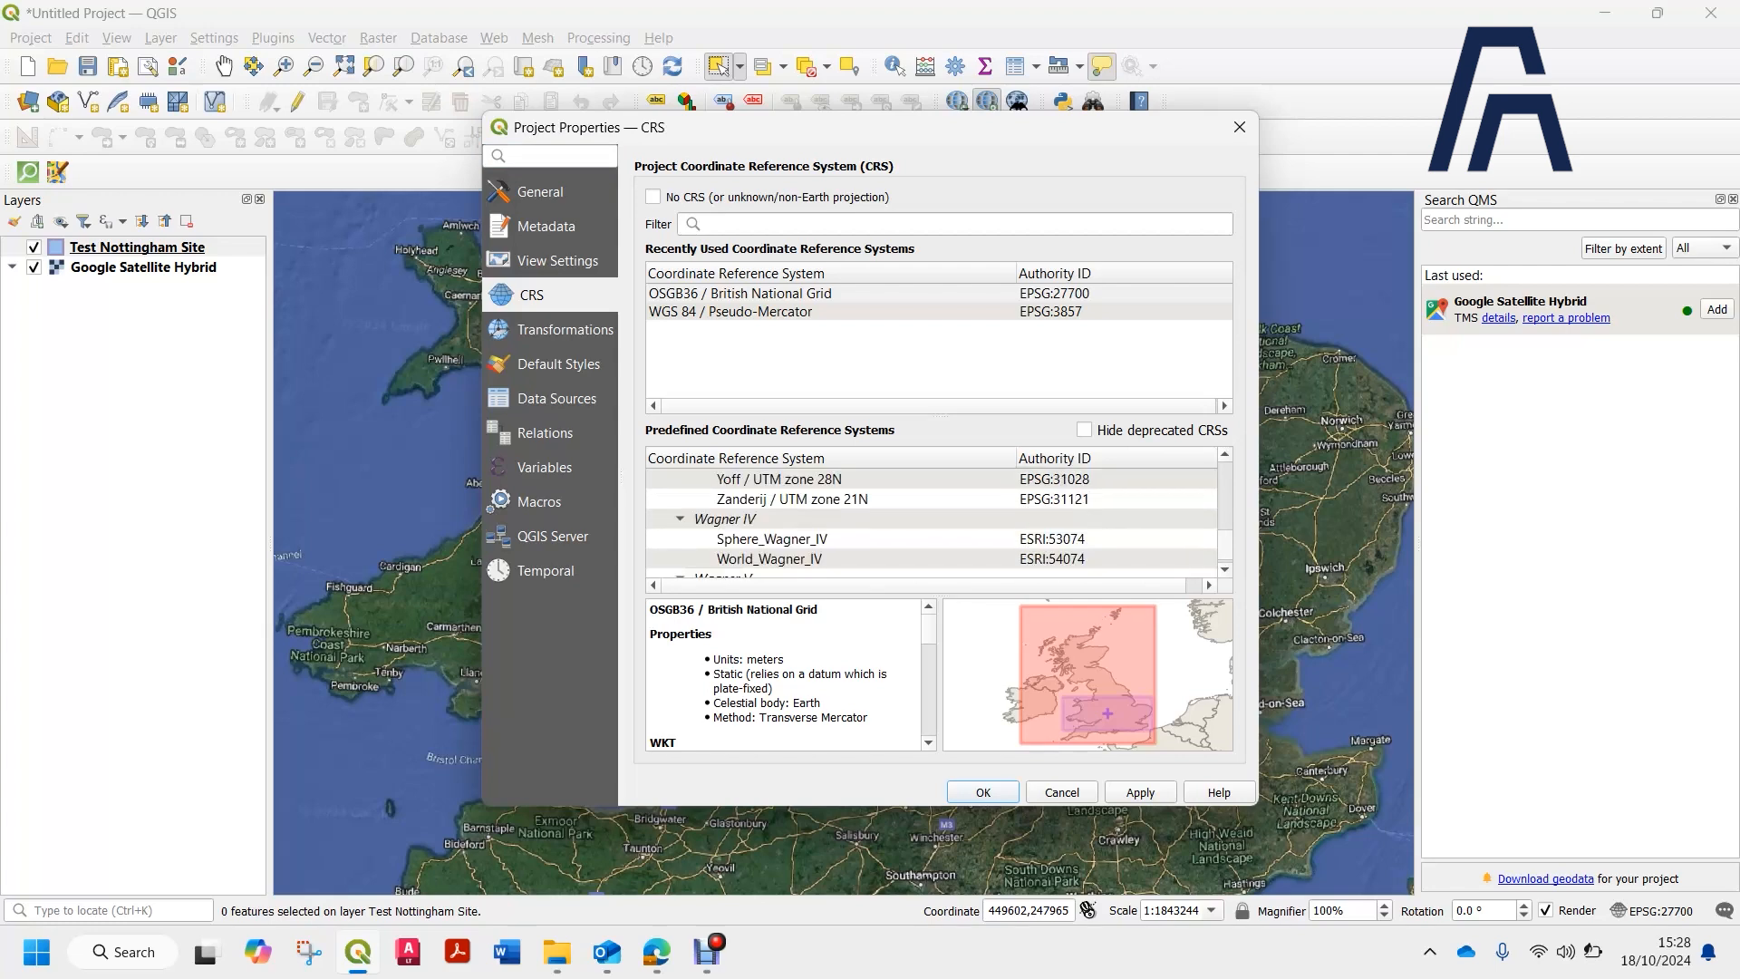
# Try filtering the coordinate reference systems by the codes 4357 and 4537.
pyautogui.click(907, 224)
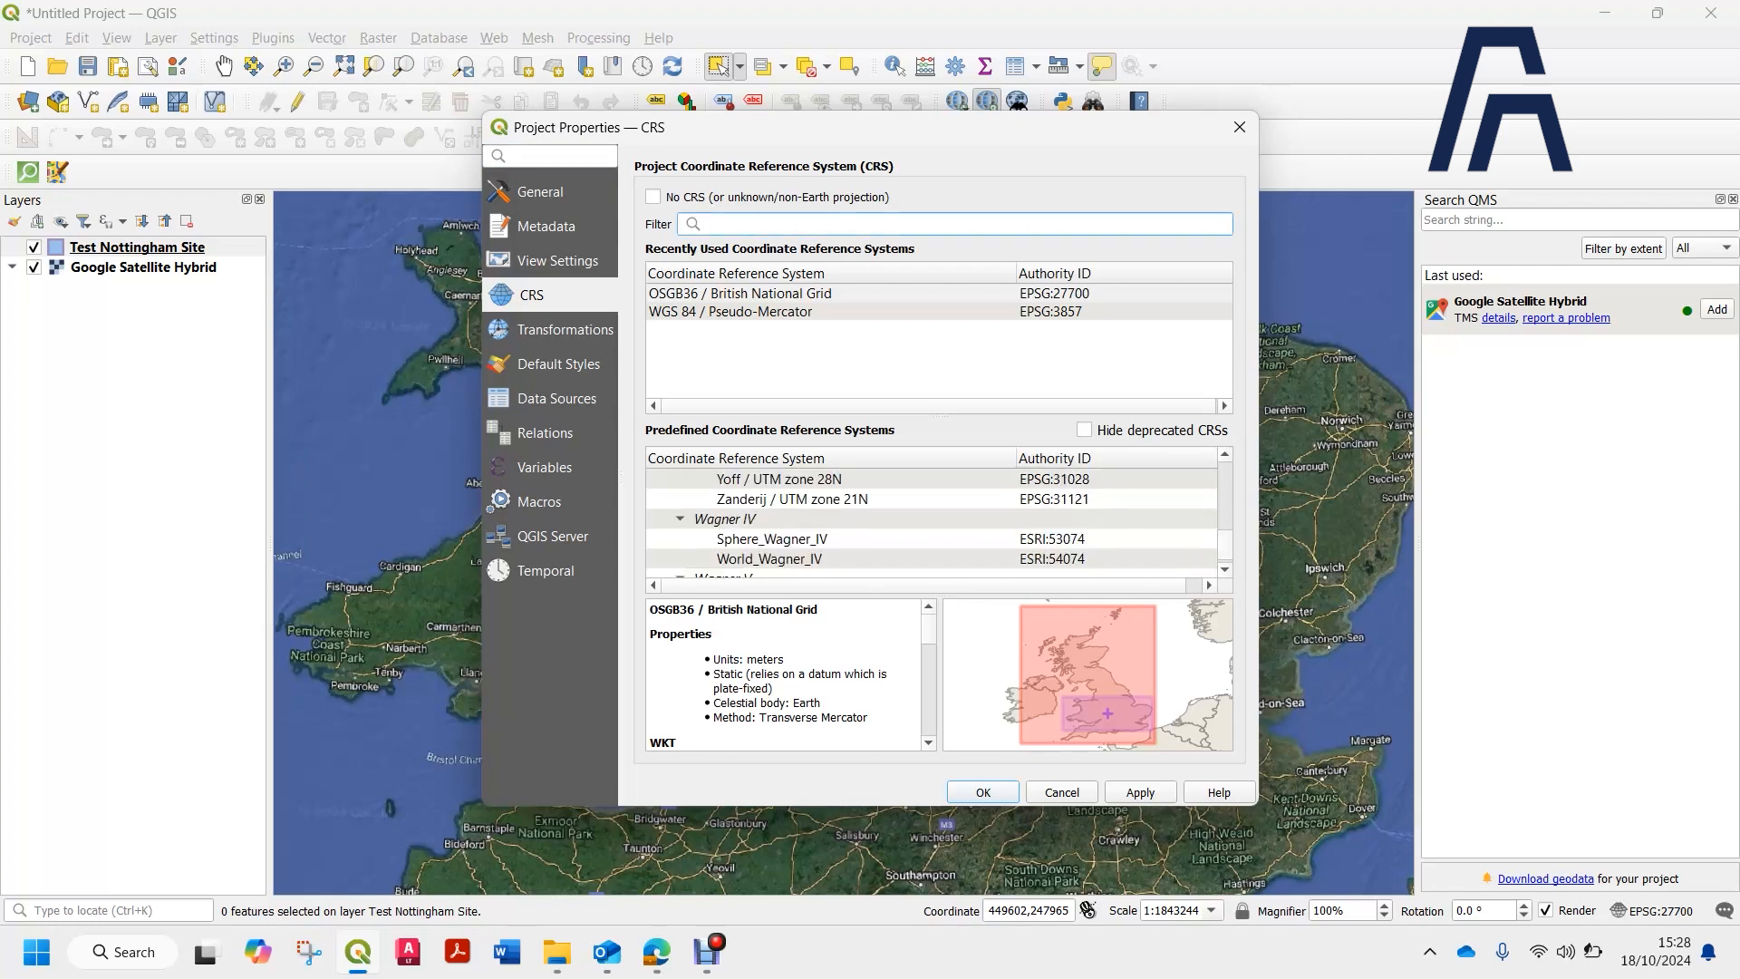
pyautogui.write('4335')
pyautogui.press('BackSpace')
pyautogui.press('BackSpace')
pyautogui.press('BackSpace')
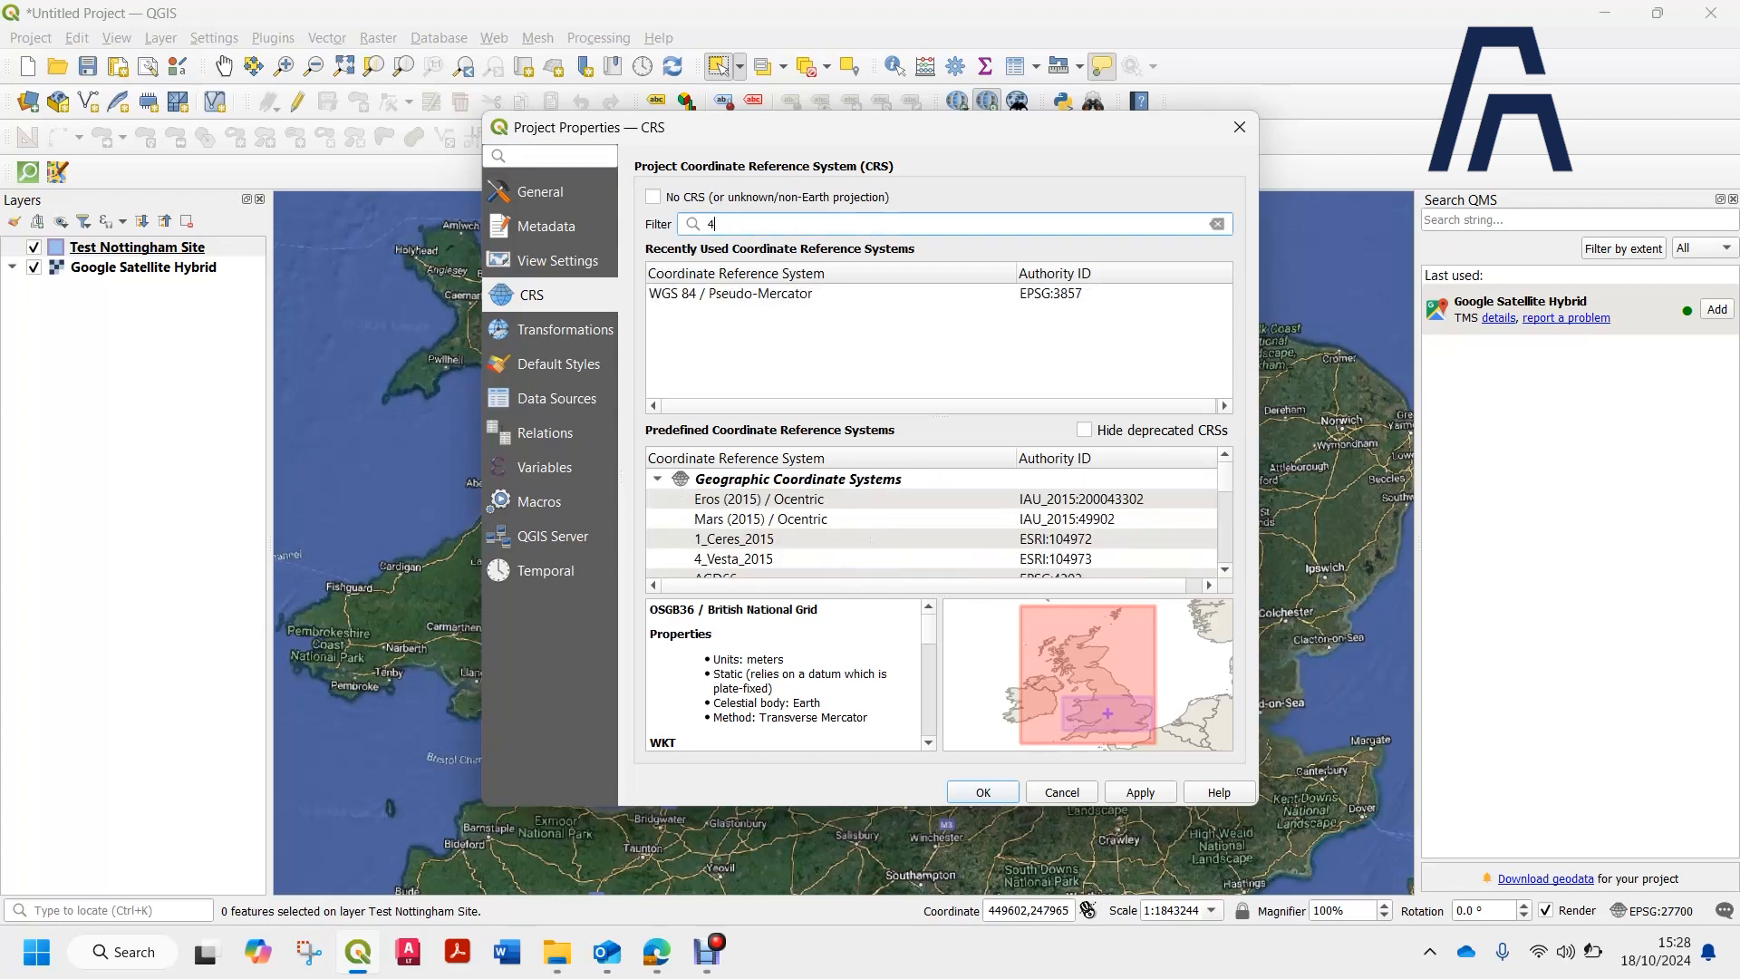
pyautogui.write('357')
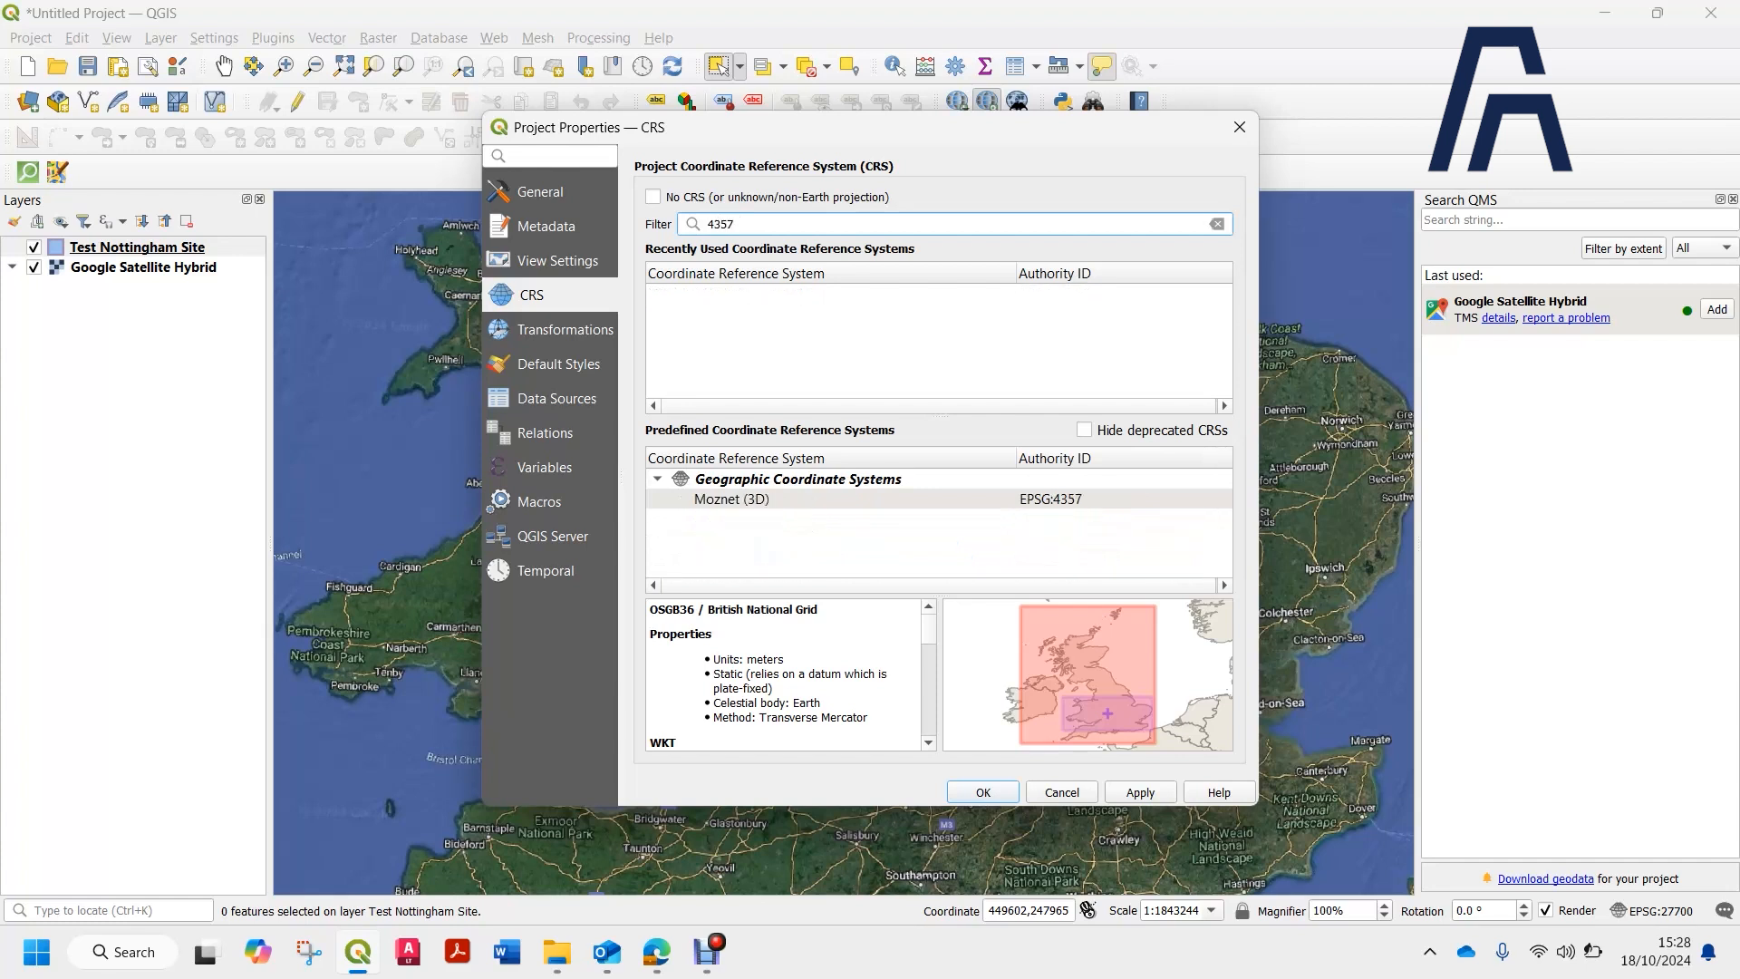
pyautogui.press('BackSpace')
pyautogui.press('BackSpace')
pyautogui.press('BackSpace')
pyautogui.write('537')
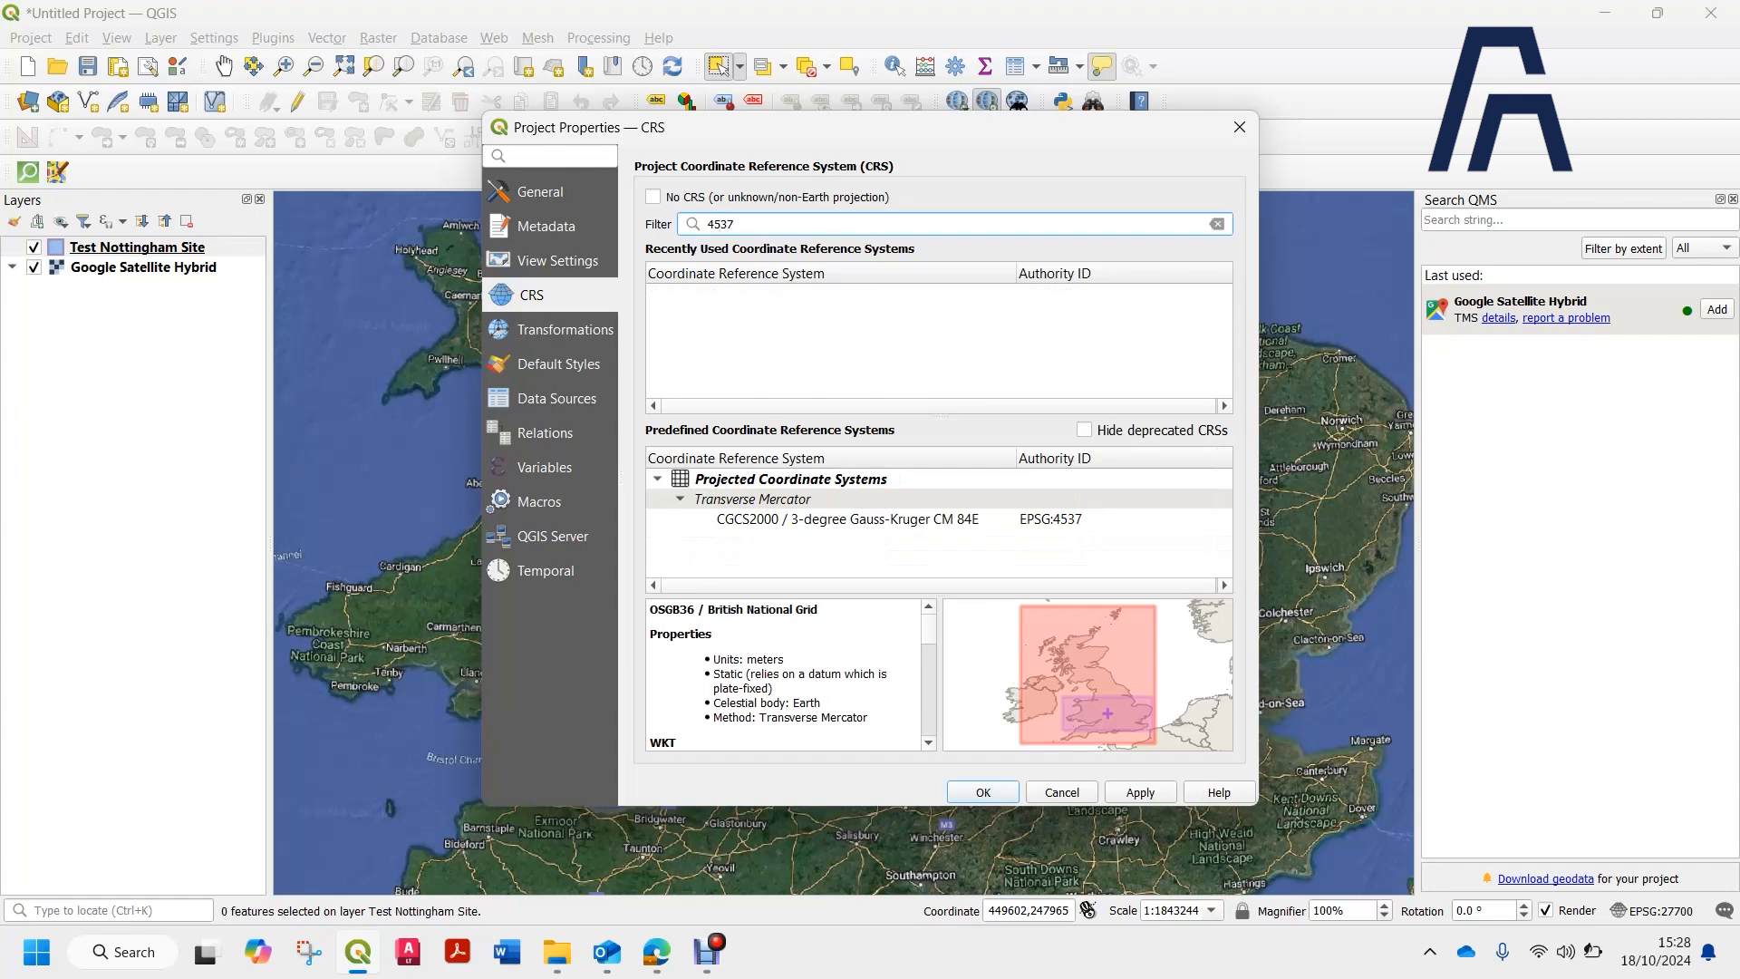
# Filter the coordinate reference systems by WGS instead of a numeric code.
pyautogui.press('BackSpace')
pyautogui.press('BackSpace')
pyautogui.press('BackSpace')
pyautogui.press('BackSpace')
pyautogui.write('WG')
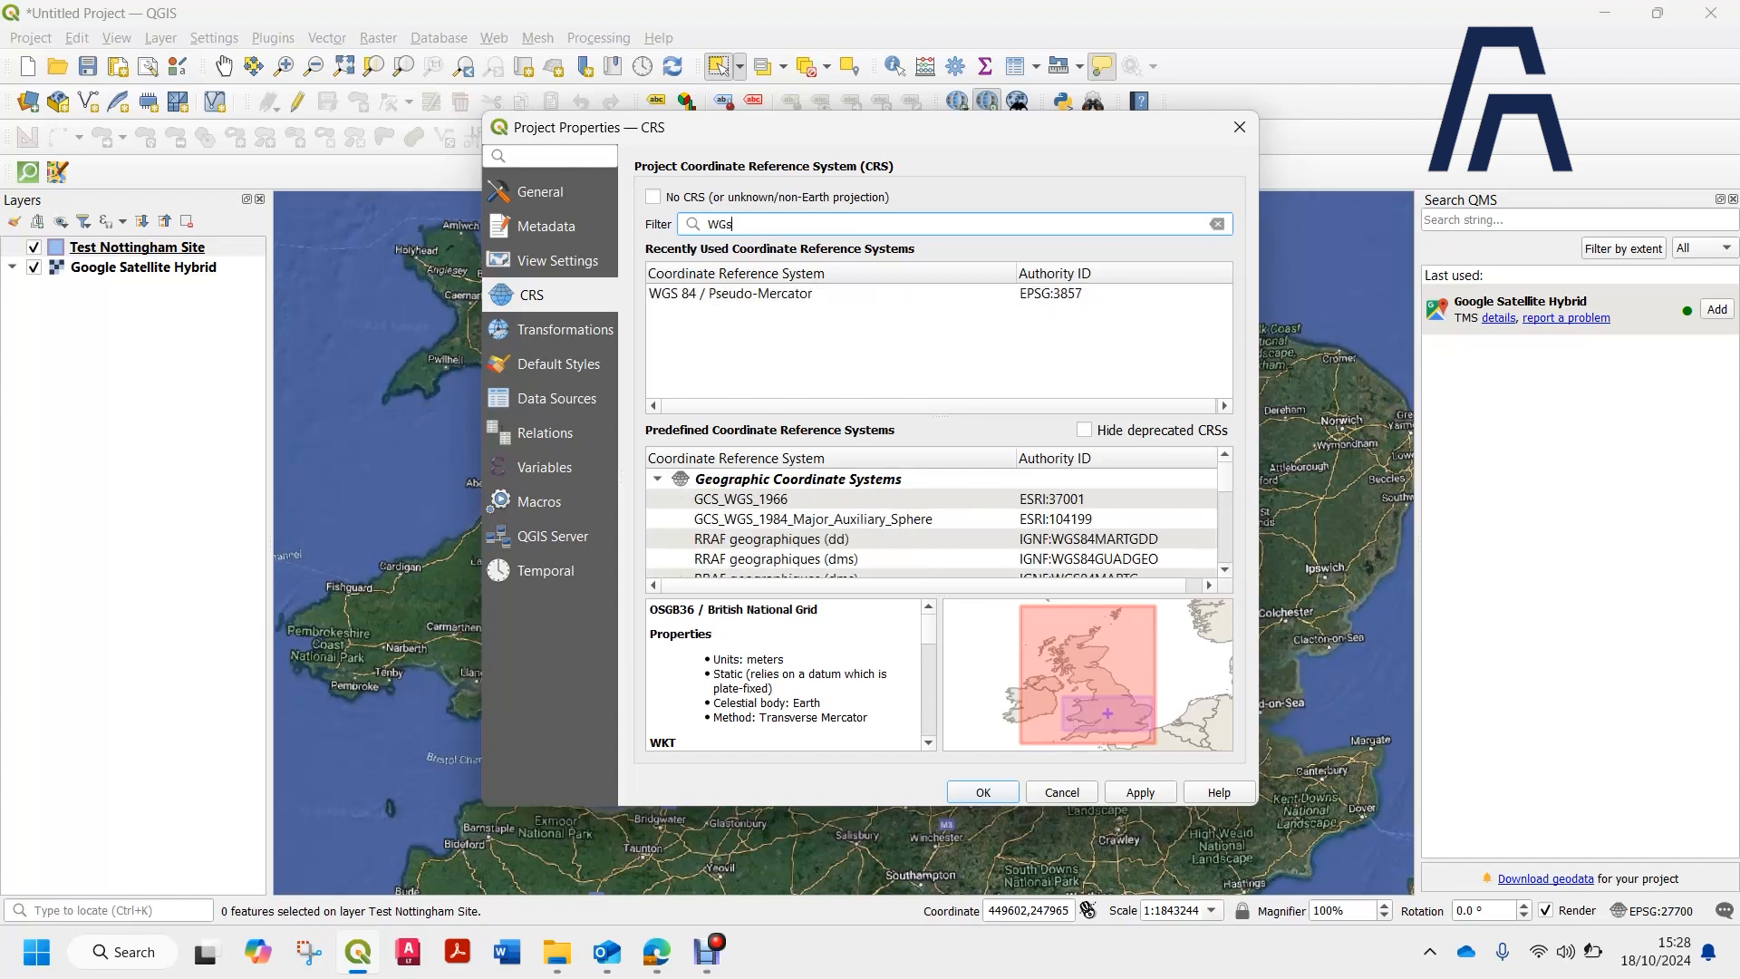
pyautogui.write('s84')
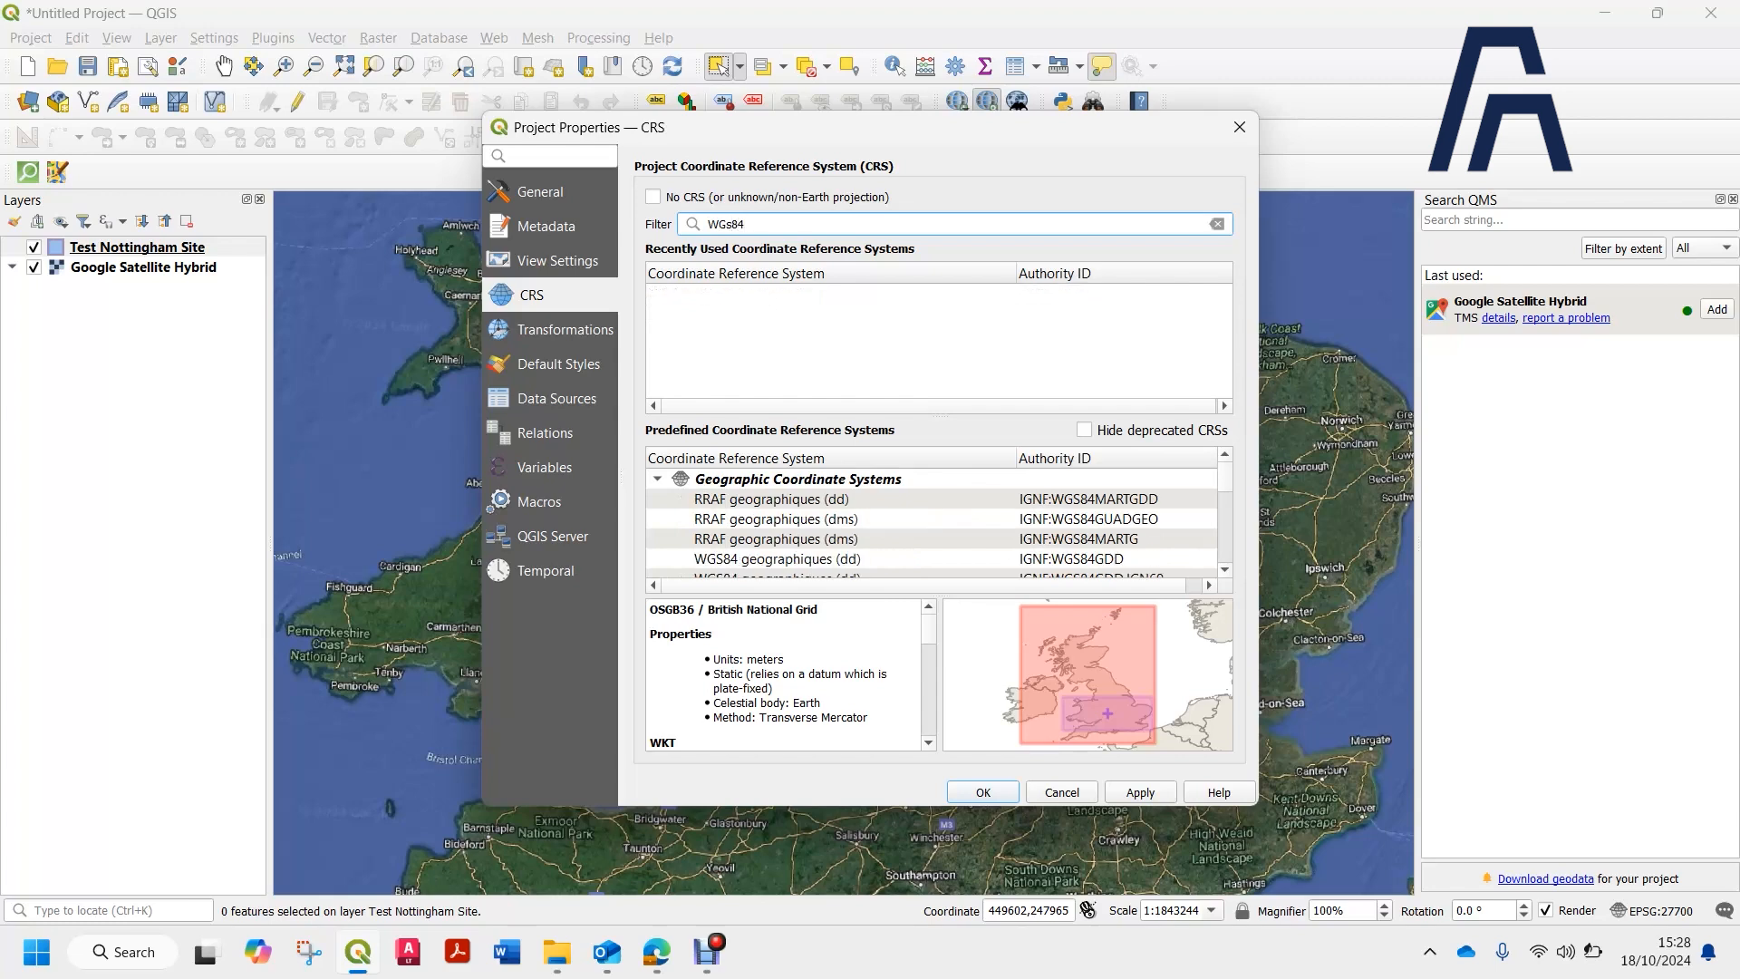
pyautogui.press('BackSpace')
pyautogui.press('BackSpace')
pyautogui.press('BackSpace')
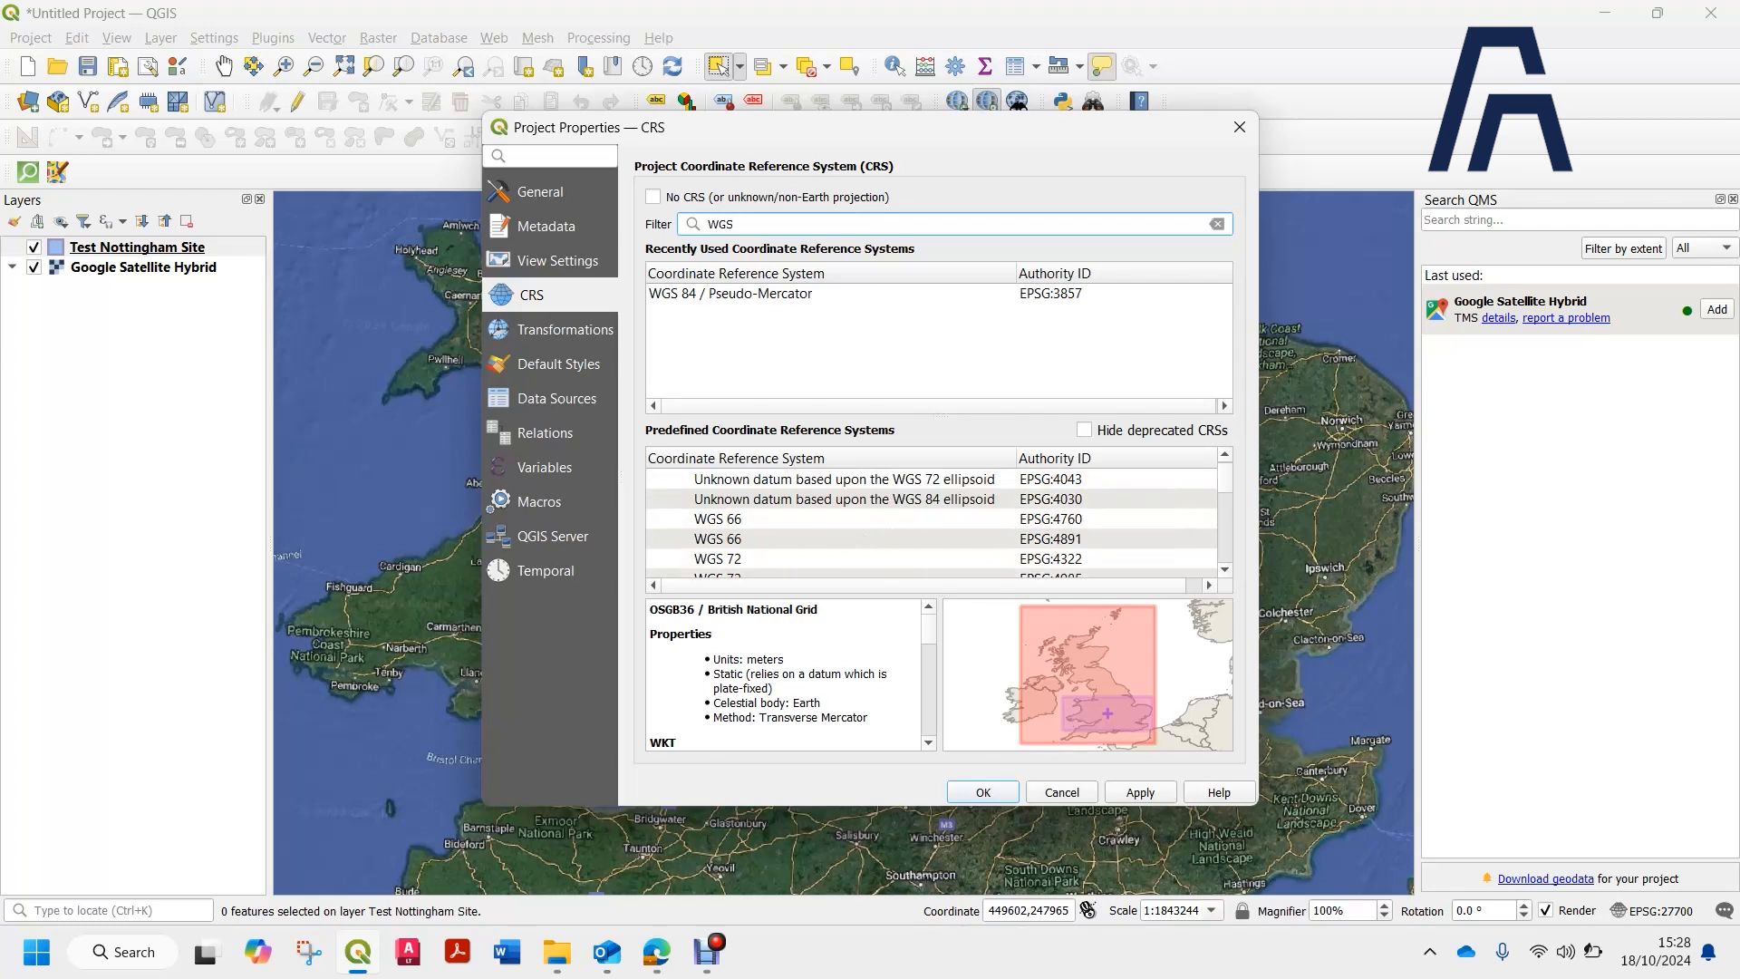
# Set the project coordinate reference system to WGS 84 (EPSG:4326), accepting the Inverse of British National Grid + OSGB36 to WGS 84 (9) transformation.
pyautogui.click(1051, 539)
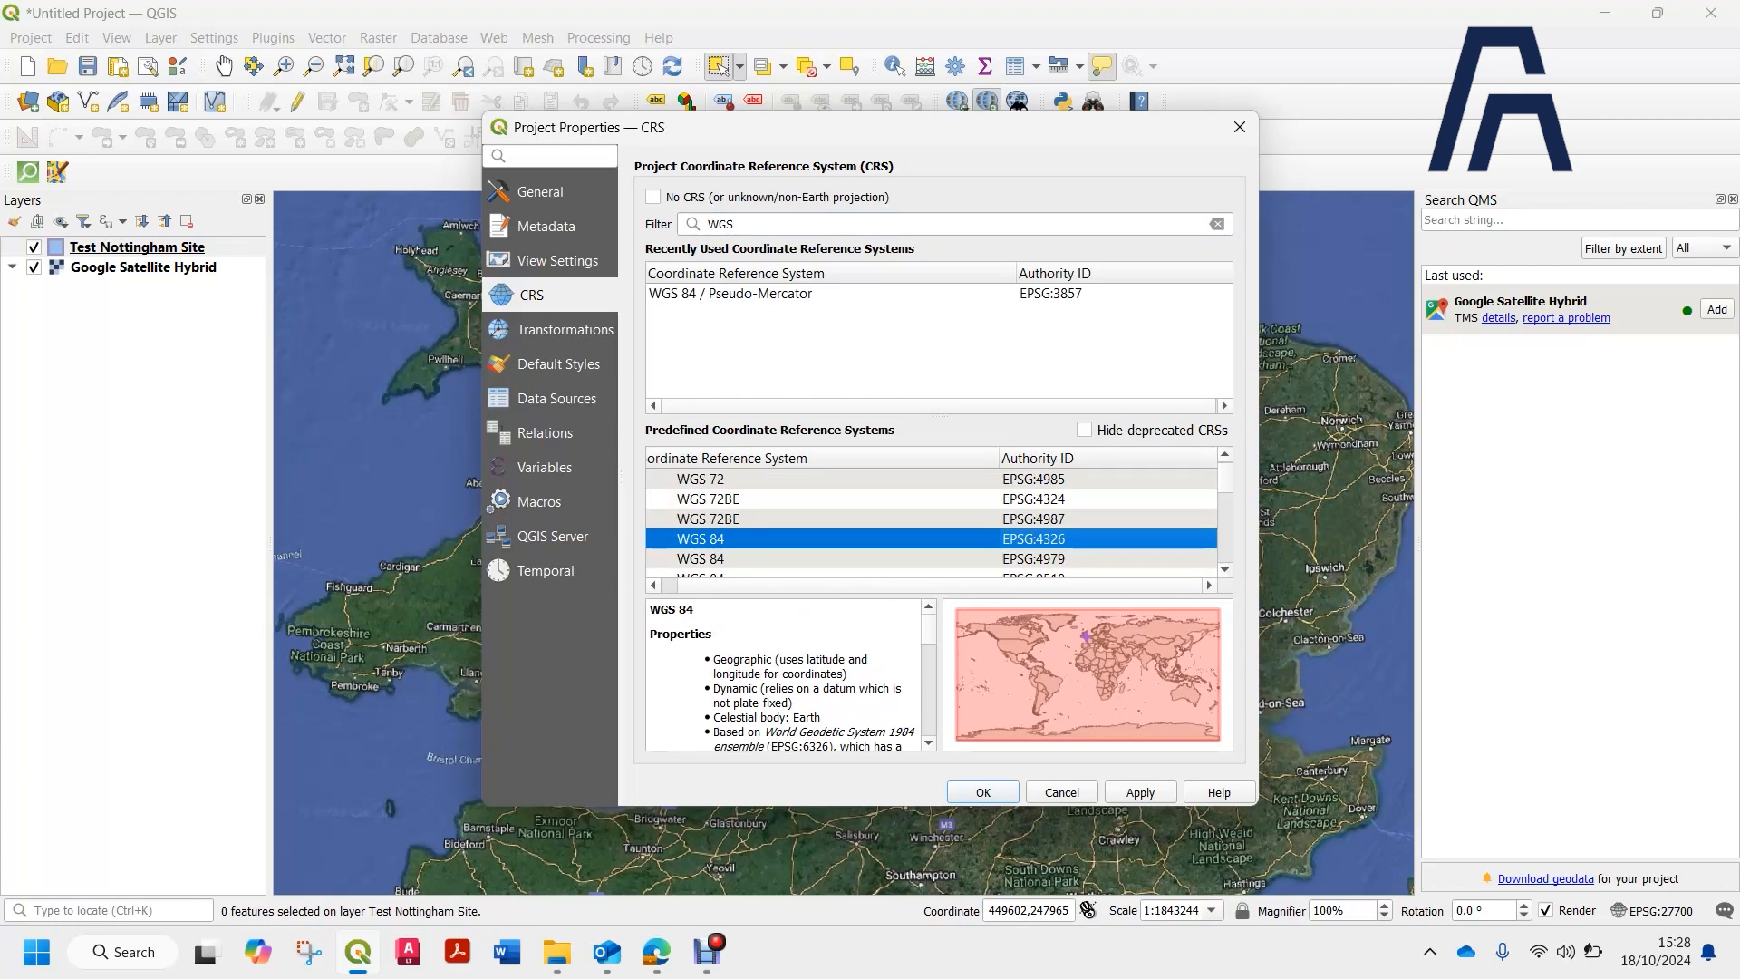
pyautogui.click(1140, 792)
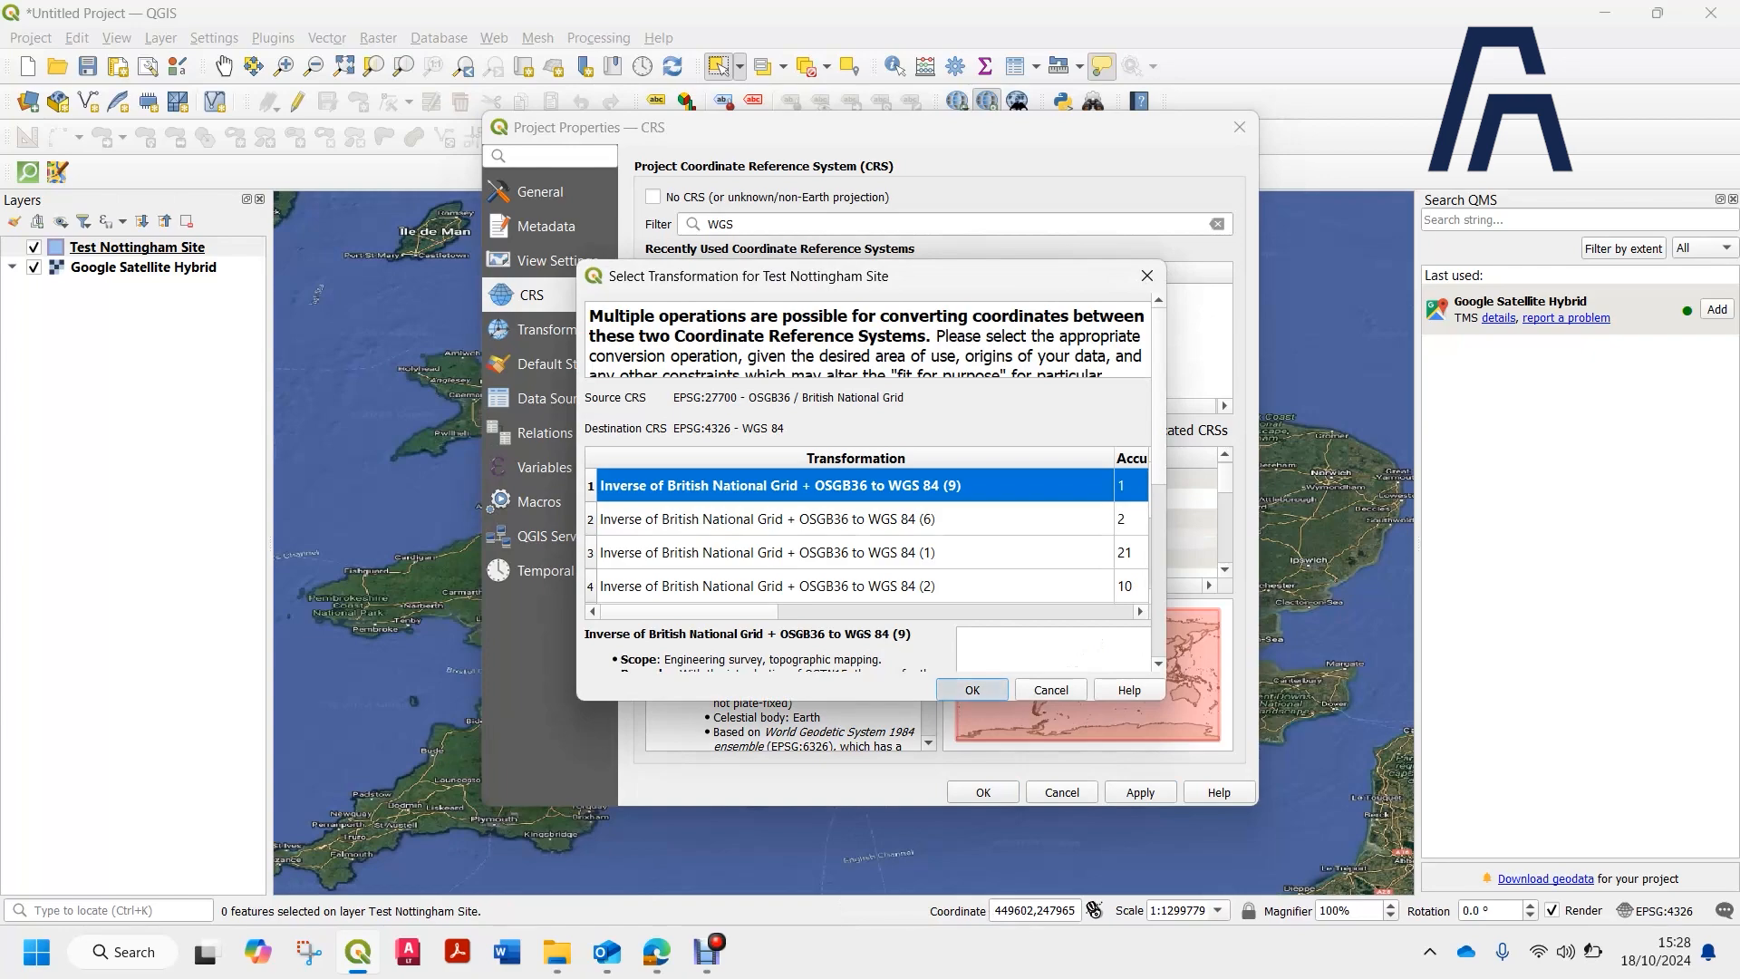
pyautogui.click(972, 690)
pyautogui.click(983, 793)
# Examine how the WGS 84 projection displays the British Isles, Europe and the whole world.
pyautogui.scroll(-2, 870, 647)
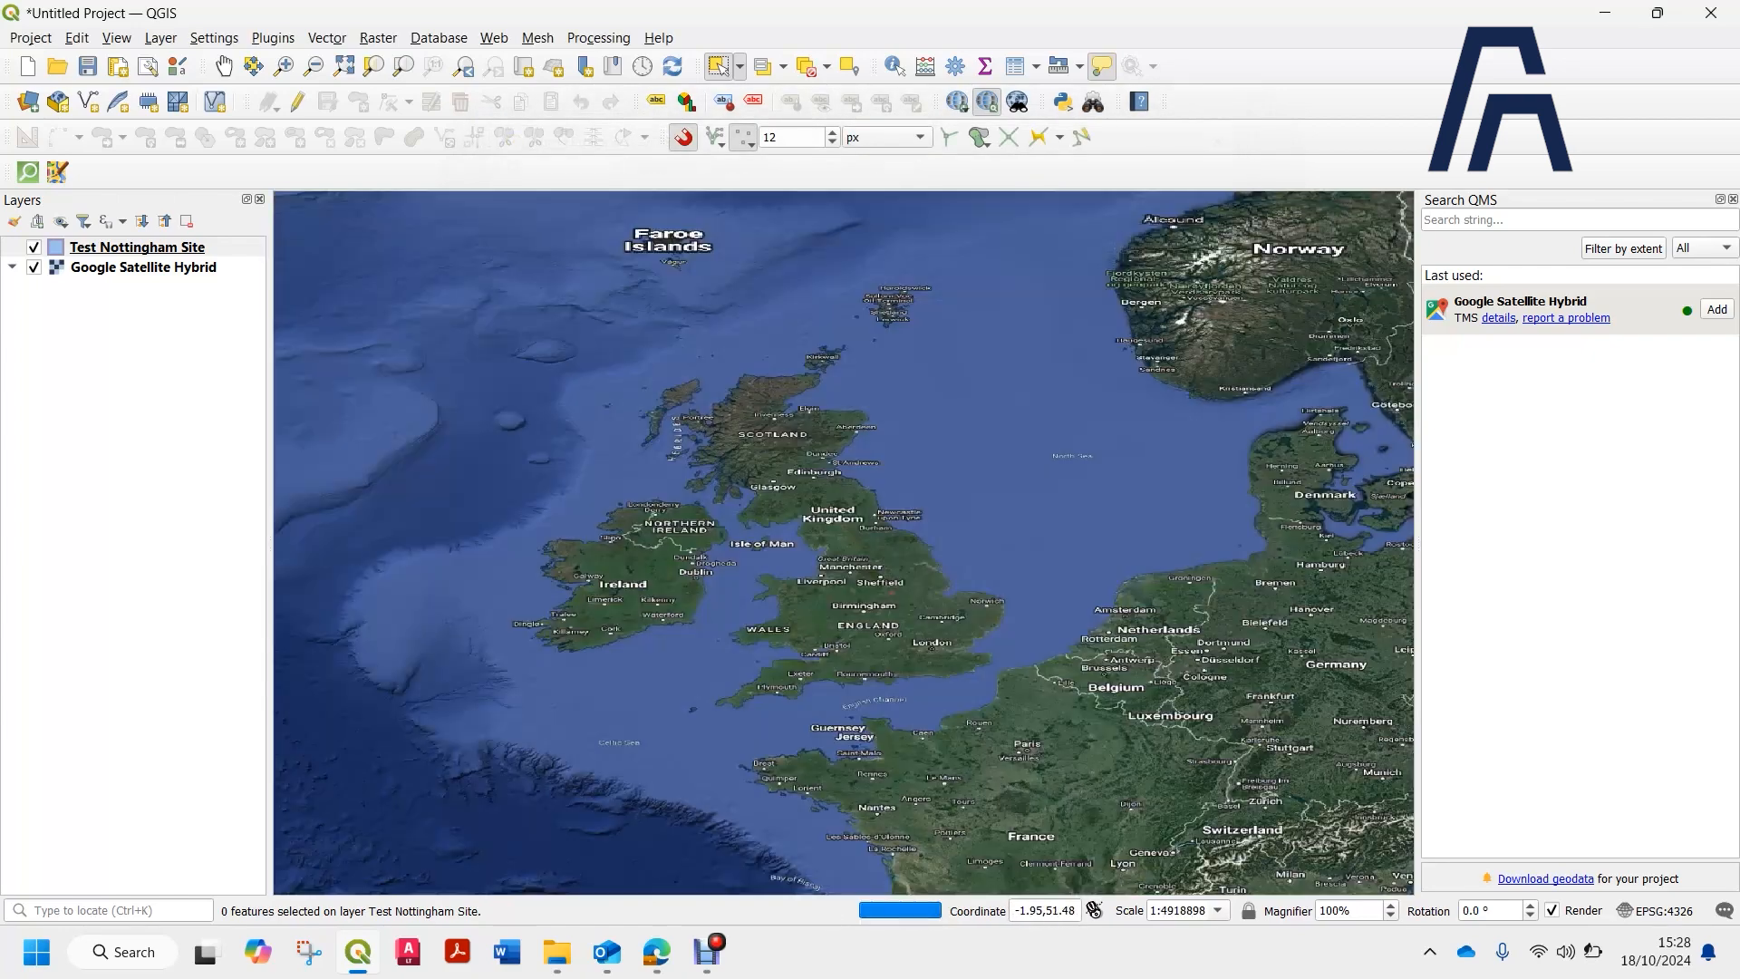
pyautogui.scroll(-2, 780, 509)
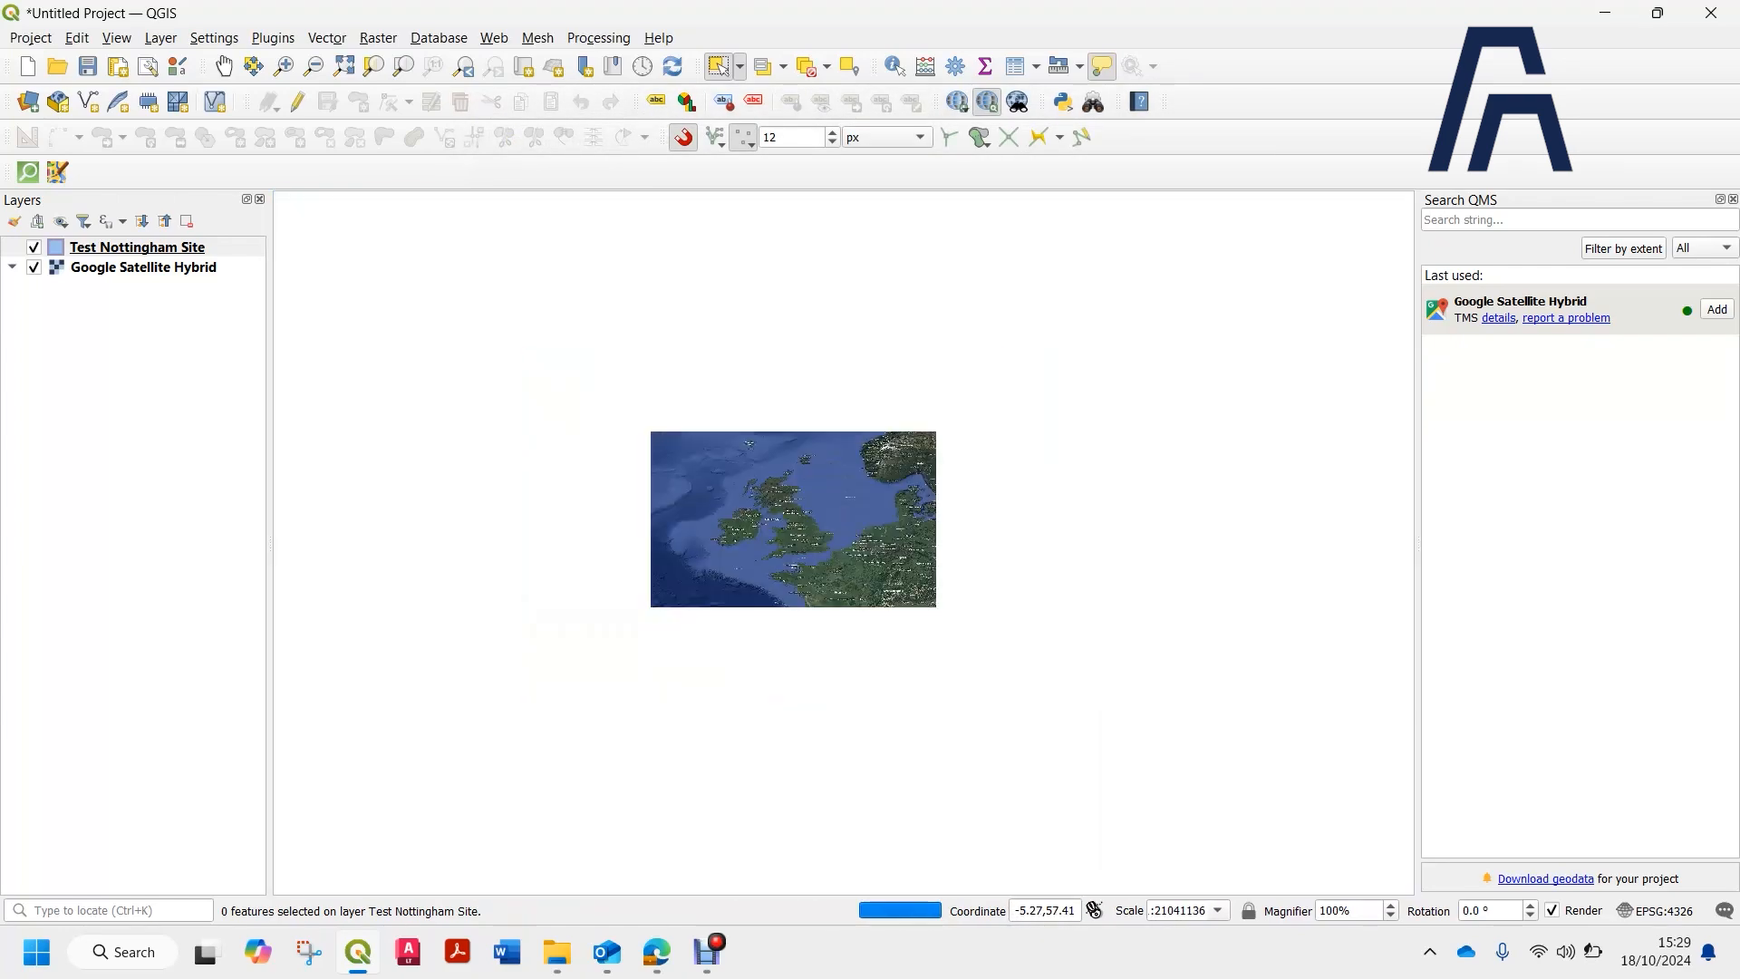
pyautogui.scroll(3, 1083, 599)
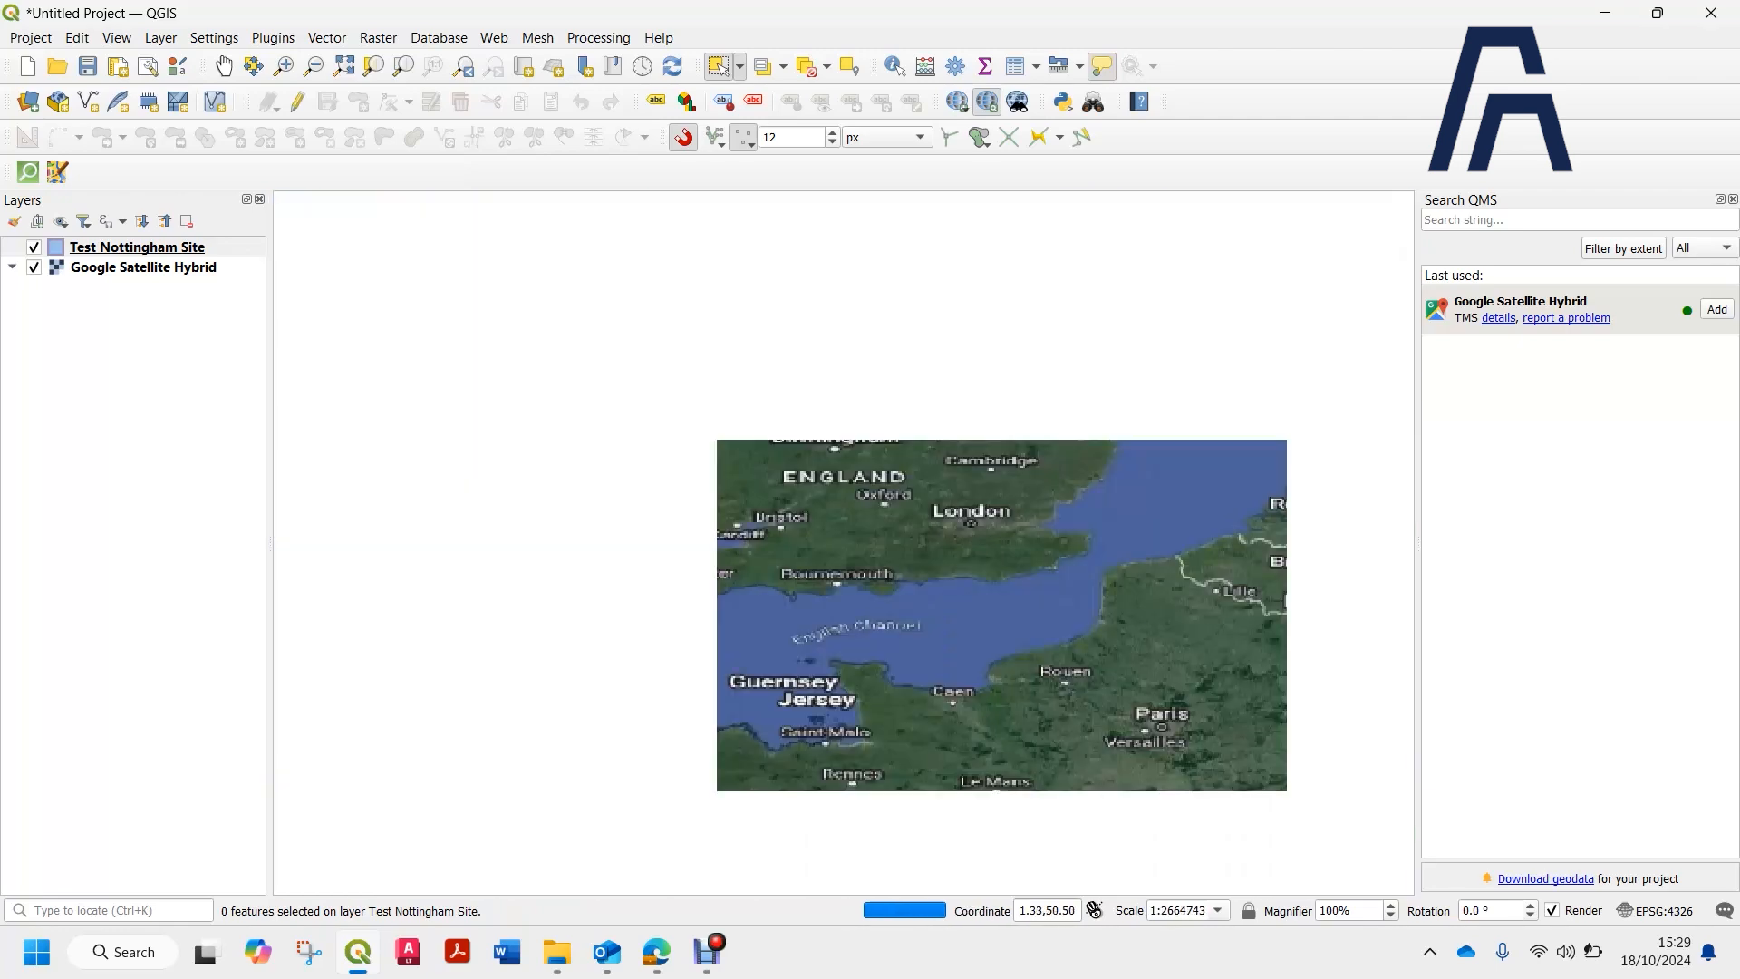
pyautogui.scroll(-4, 857, 488)
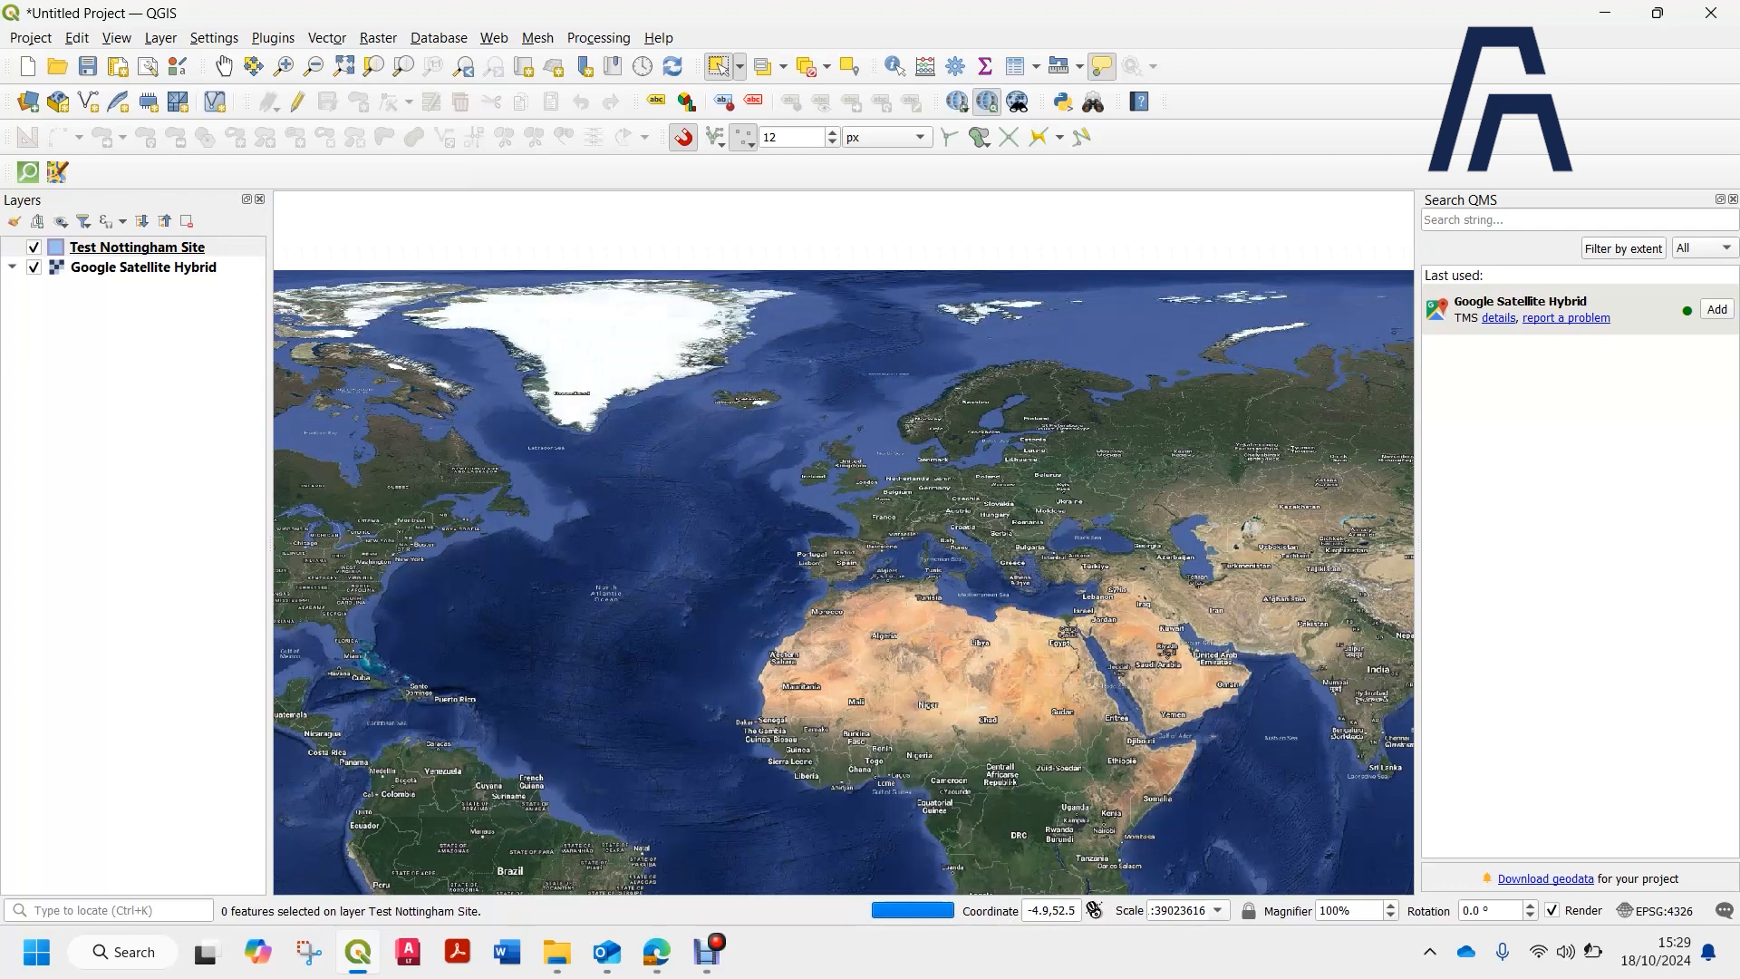
pyautogui.scroll(-3, 814, 461)
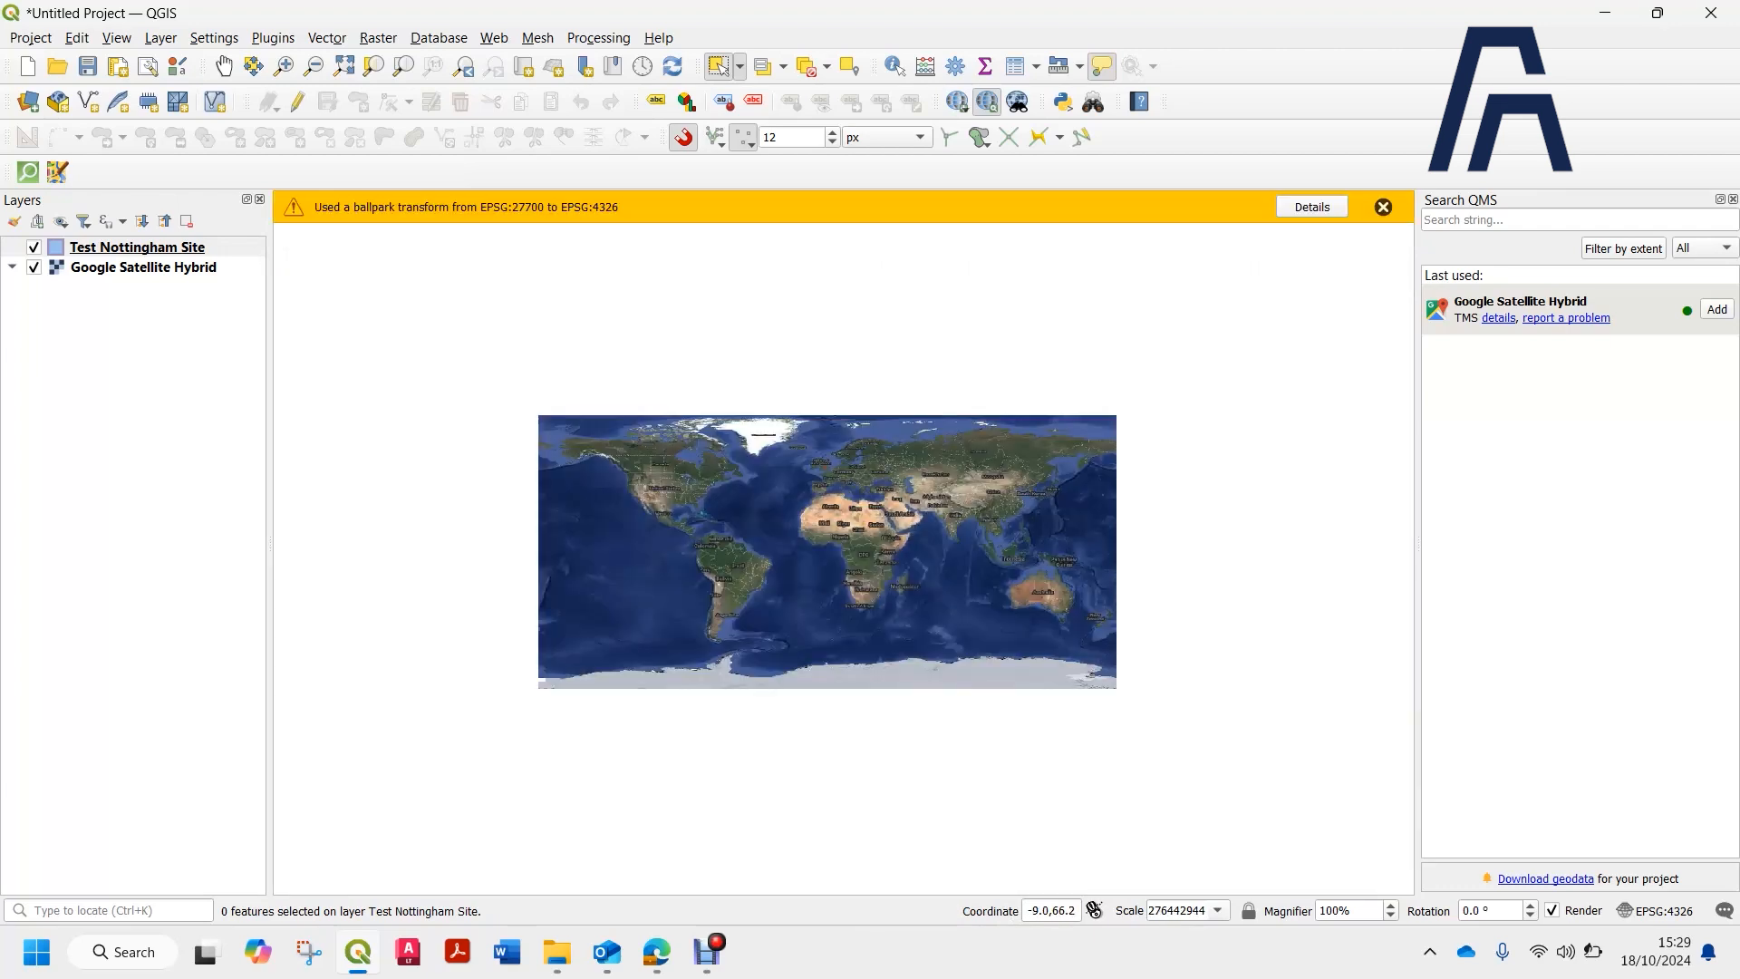
pyautogui.scroll(6, 816, 449)
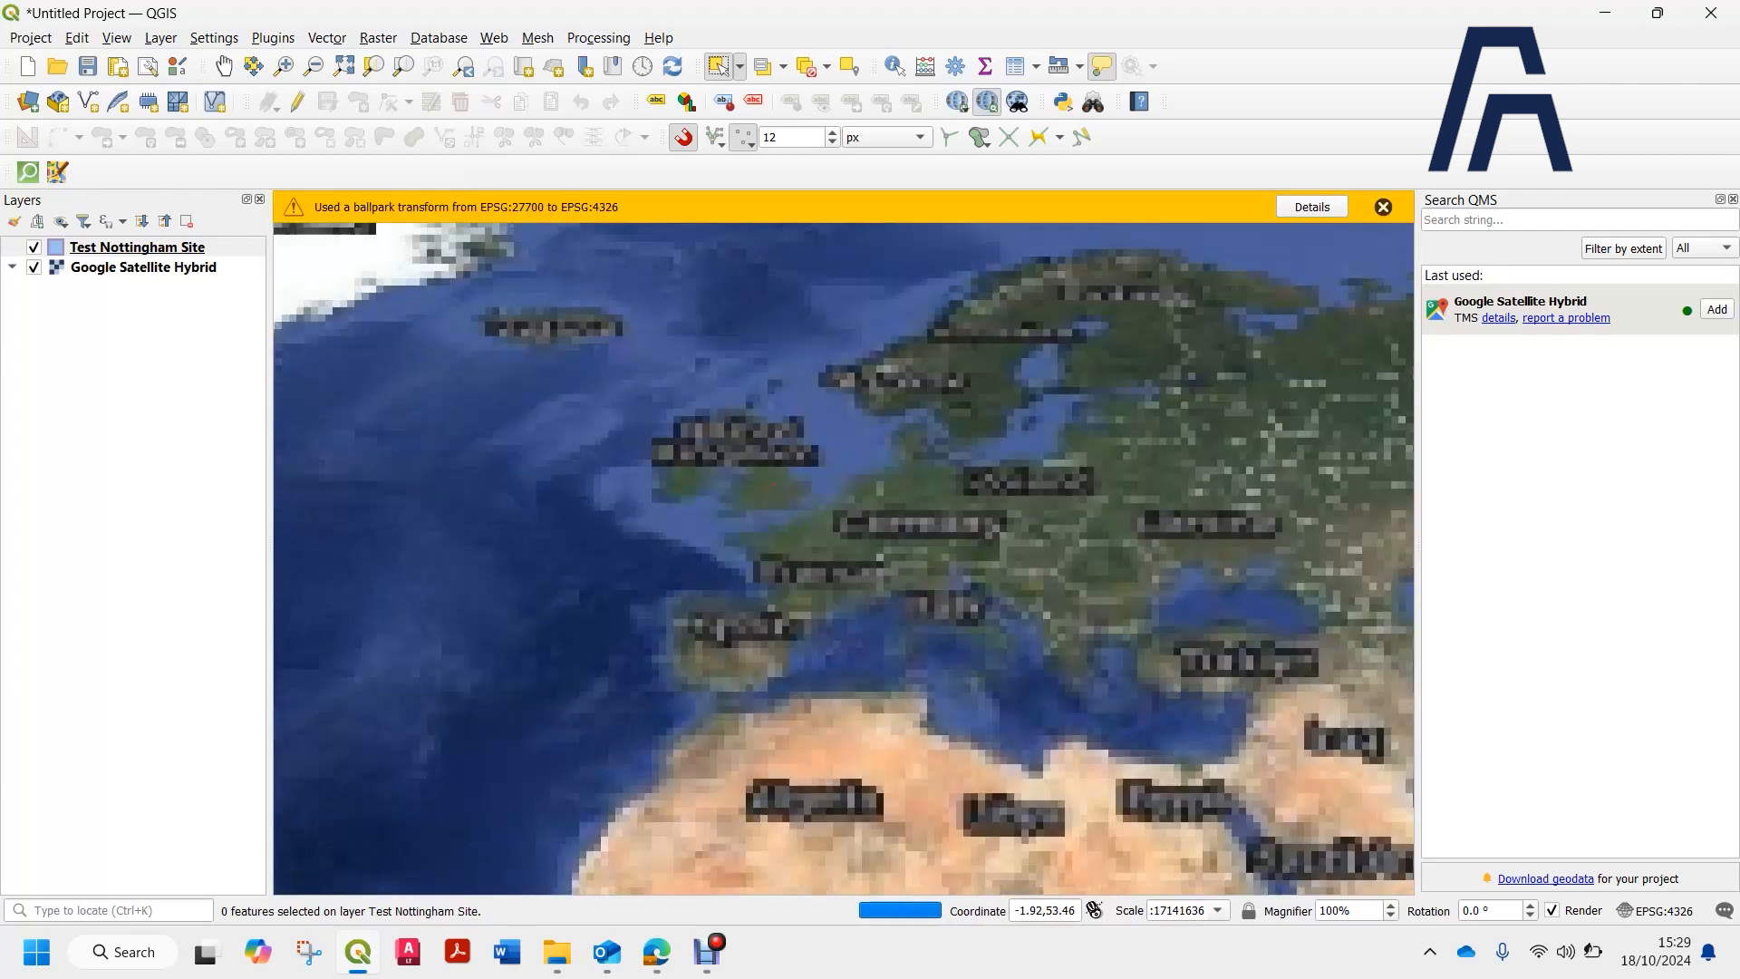
pyautogui.scroll(2, 770, 490)
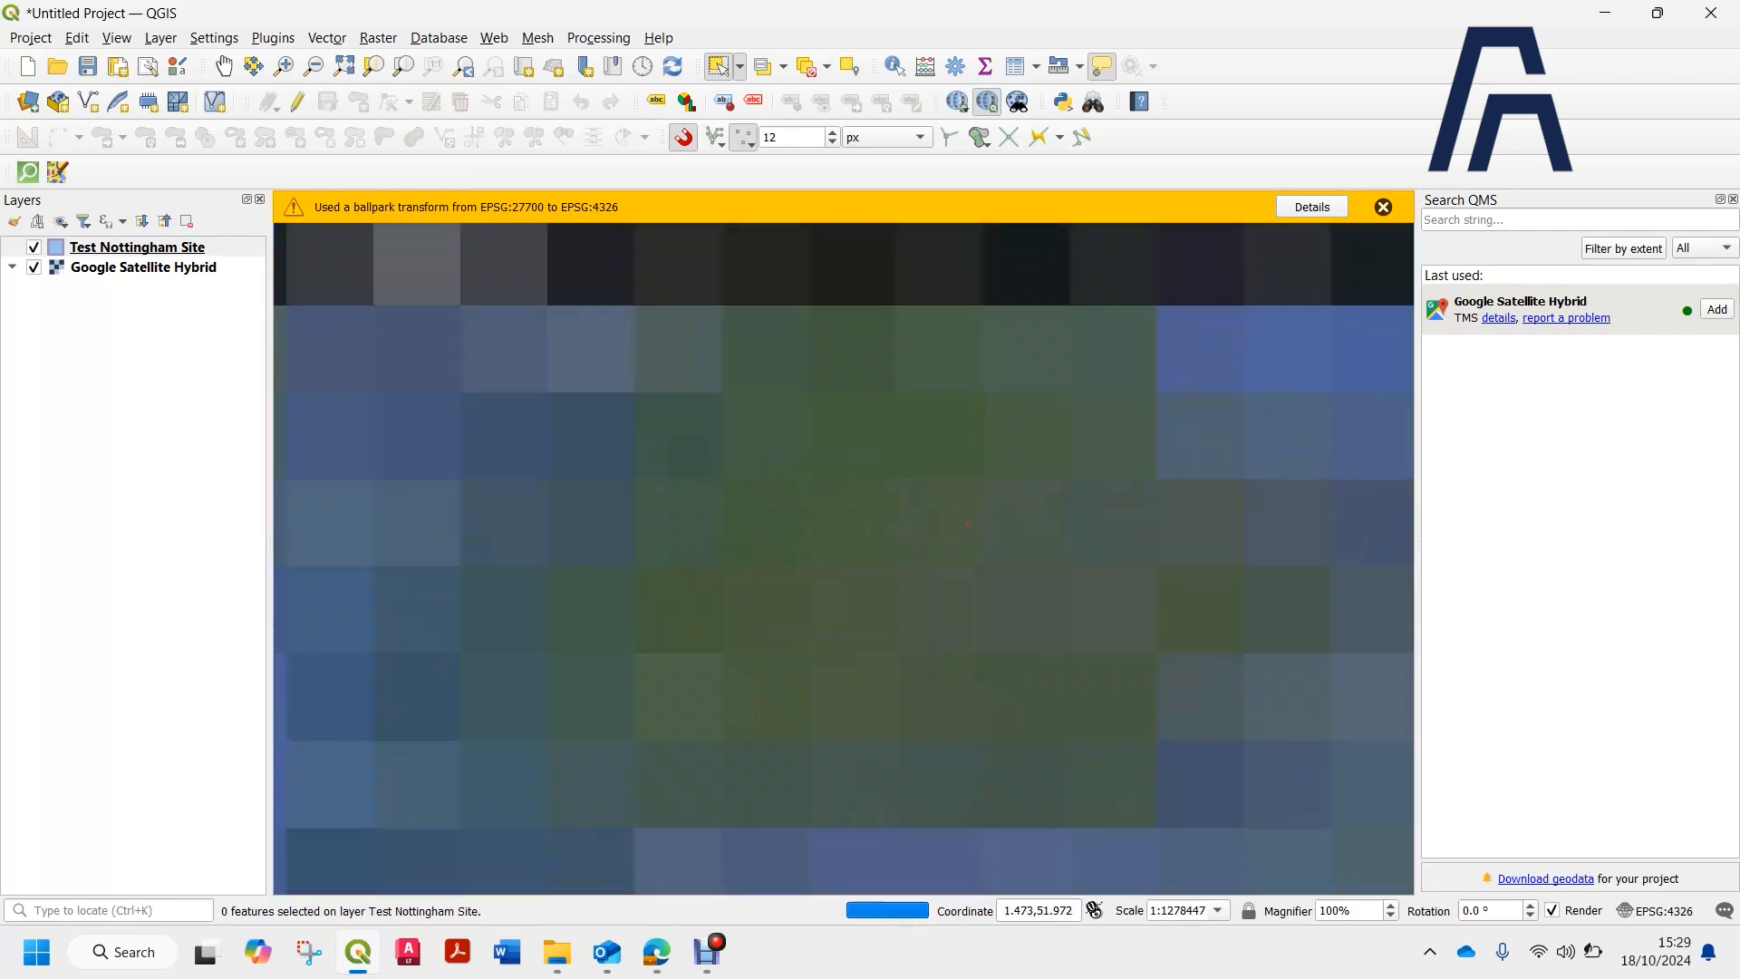
# Set the project coordinate reference system to WGS 84 / Pseudo-Mercator (EPSG:3857) and inspect southern England in it.
pyautogui.click(1657, 910)
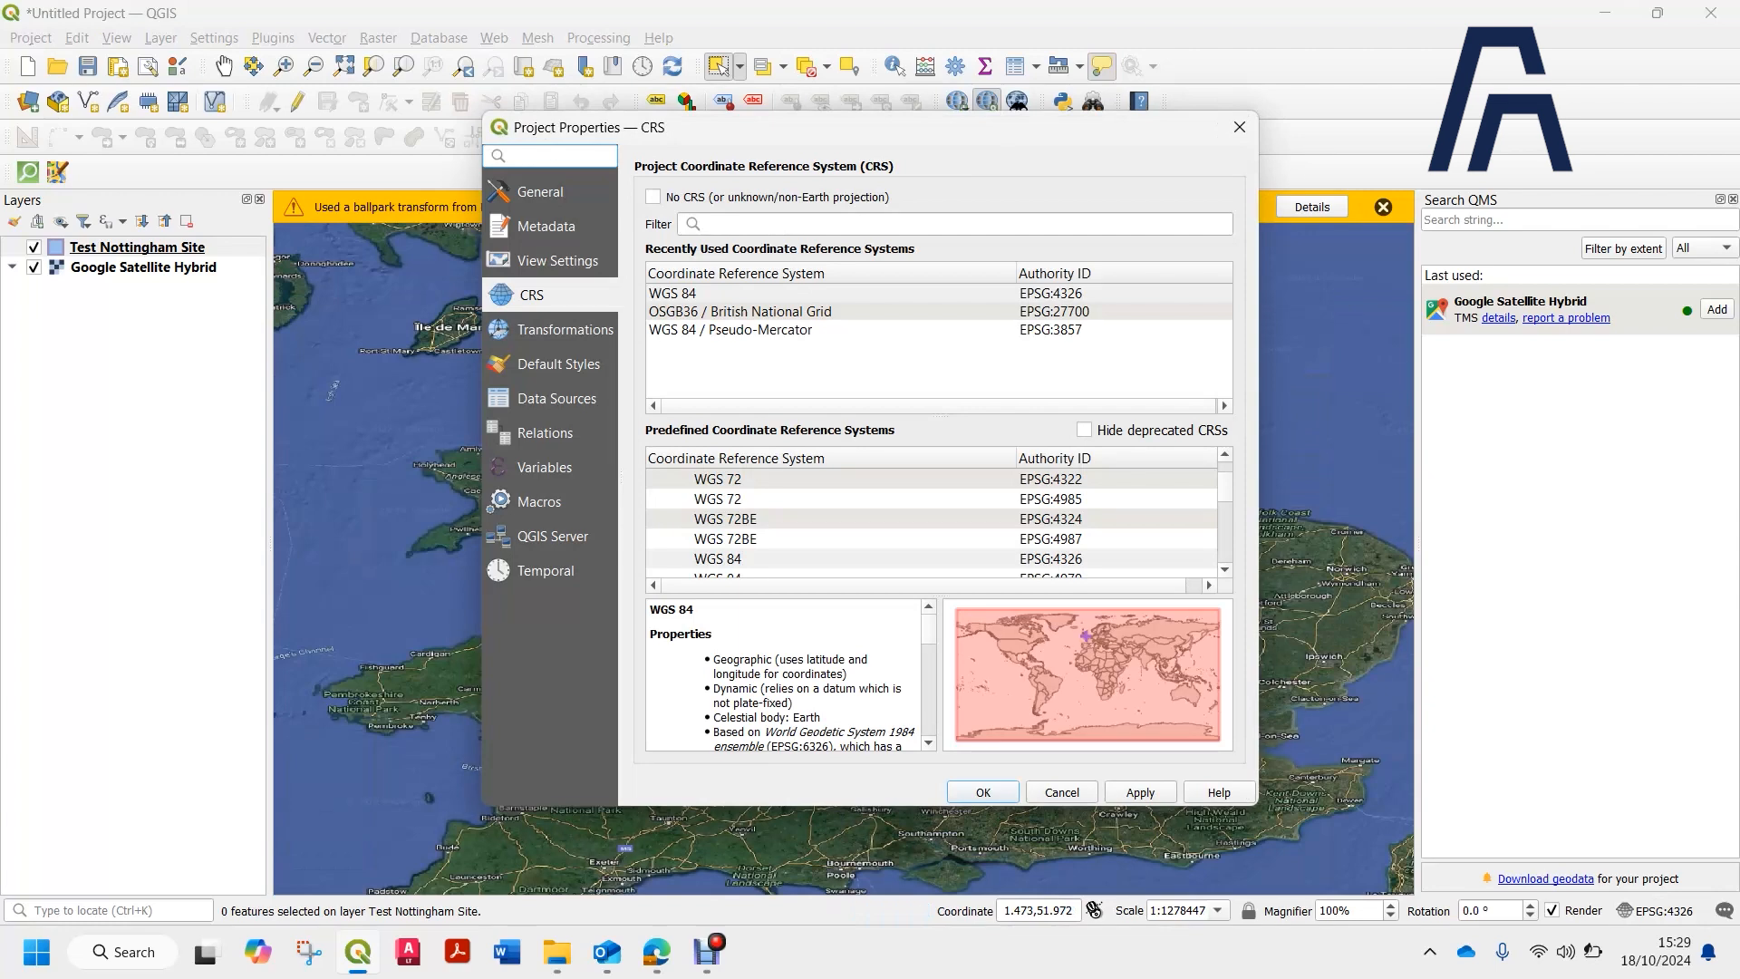
pyautogui.click(730, 330)
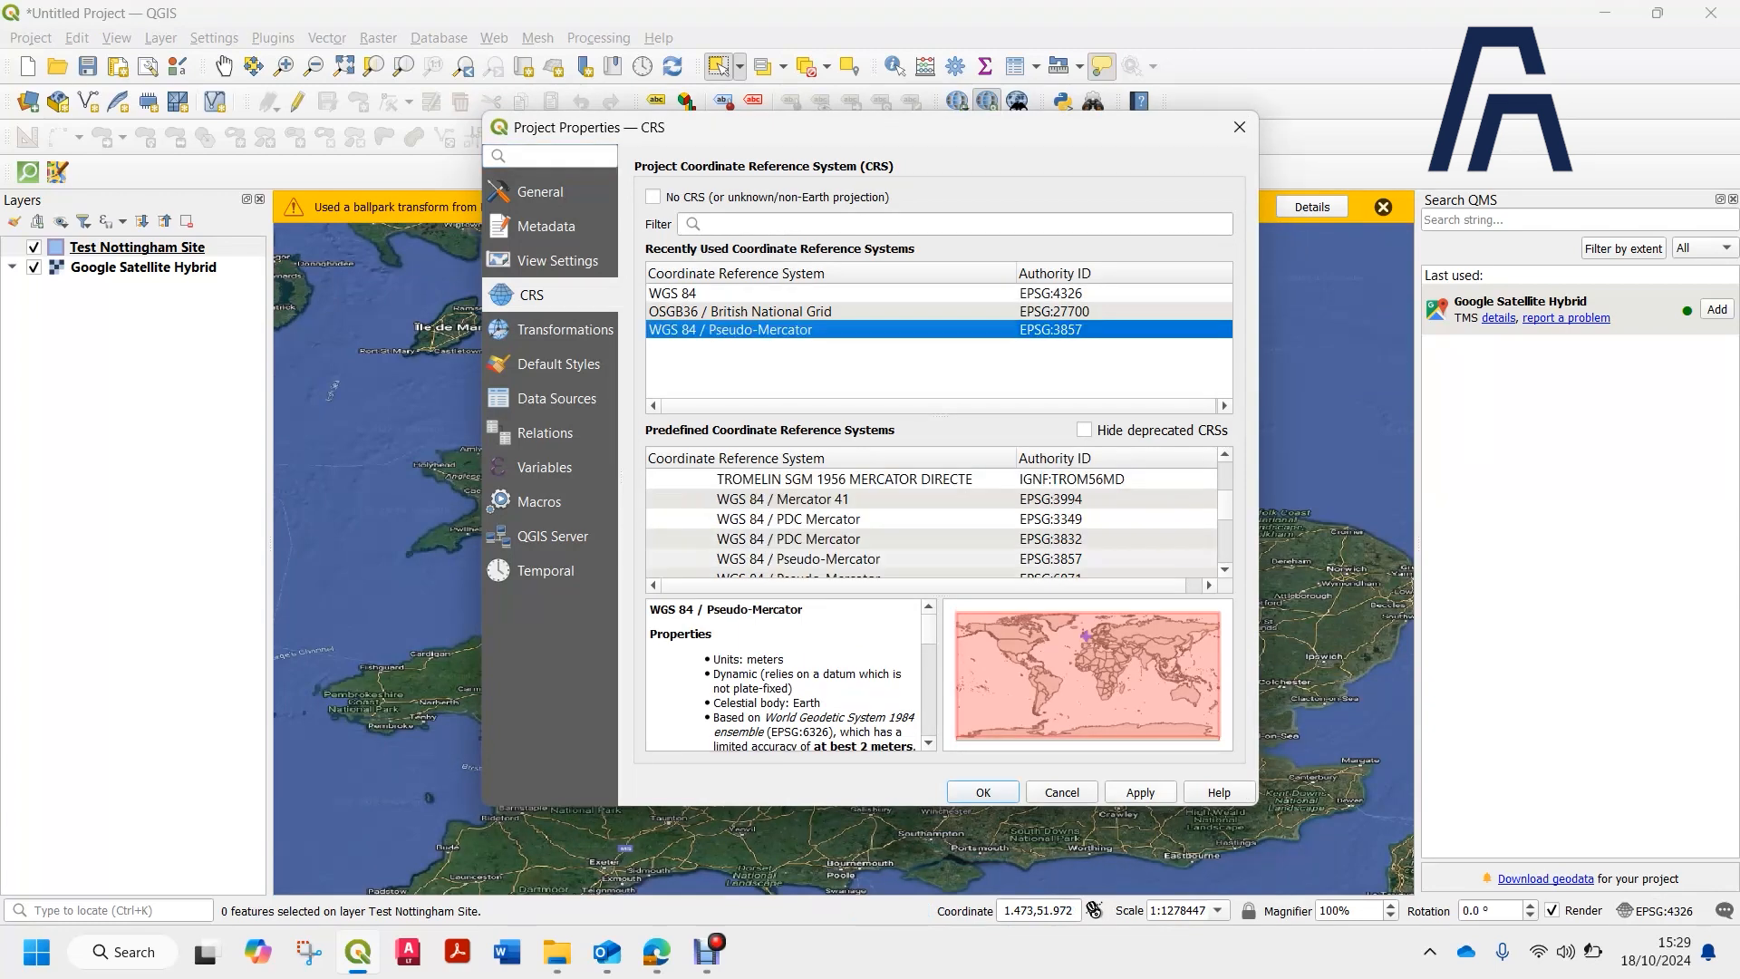
pyautogui.click(1140, 792)
pyautogui.click(984, 792)
pyautogui.scroll(1, 1087, 794)
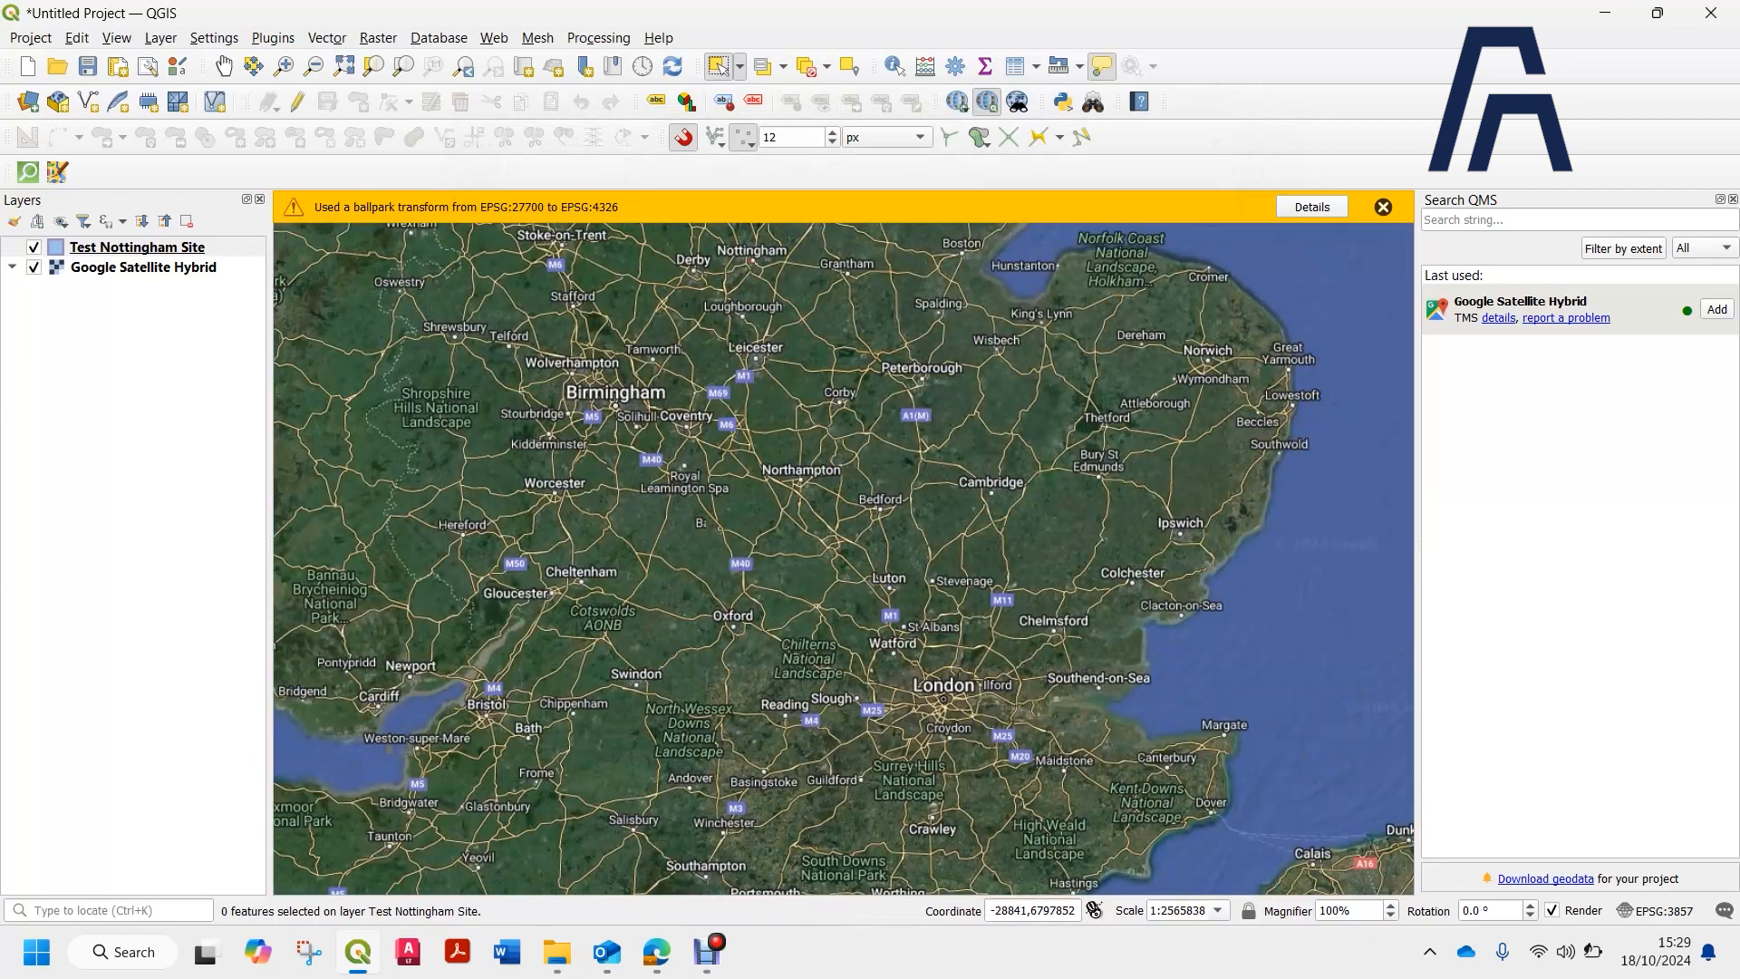
pyautogui.scroll(-1, 859, 517)
pyautogui.scroll(1, 852, 564)
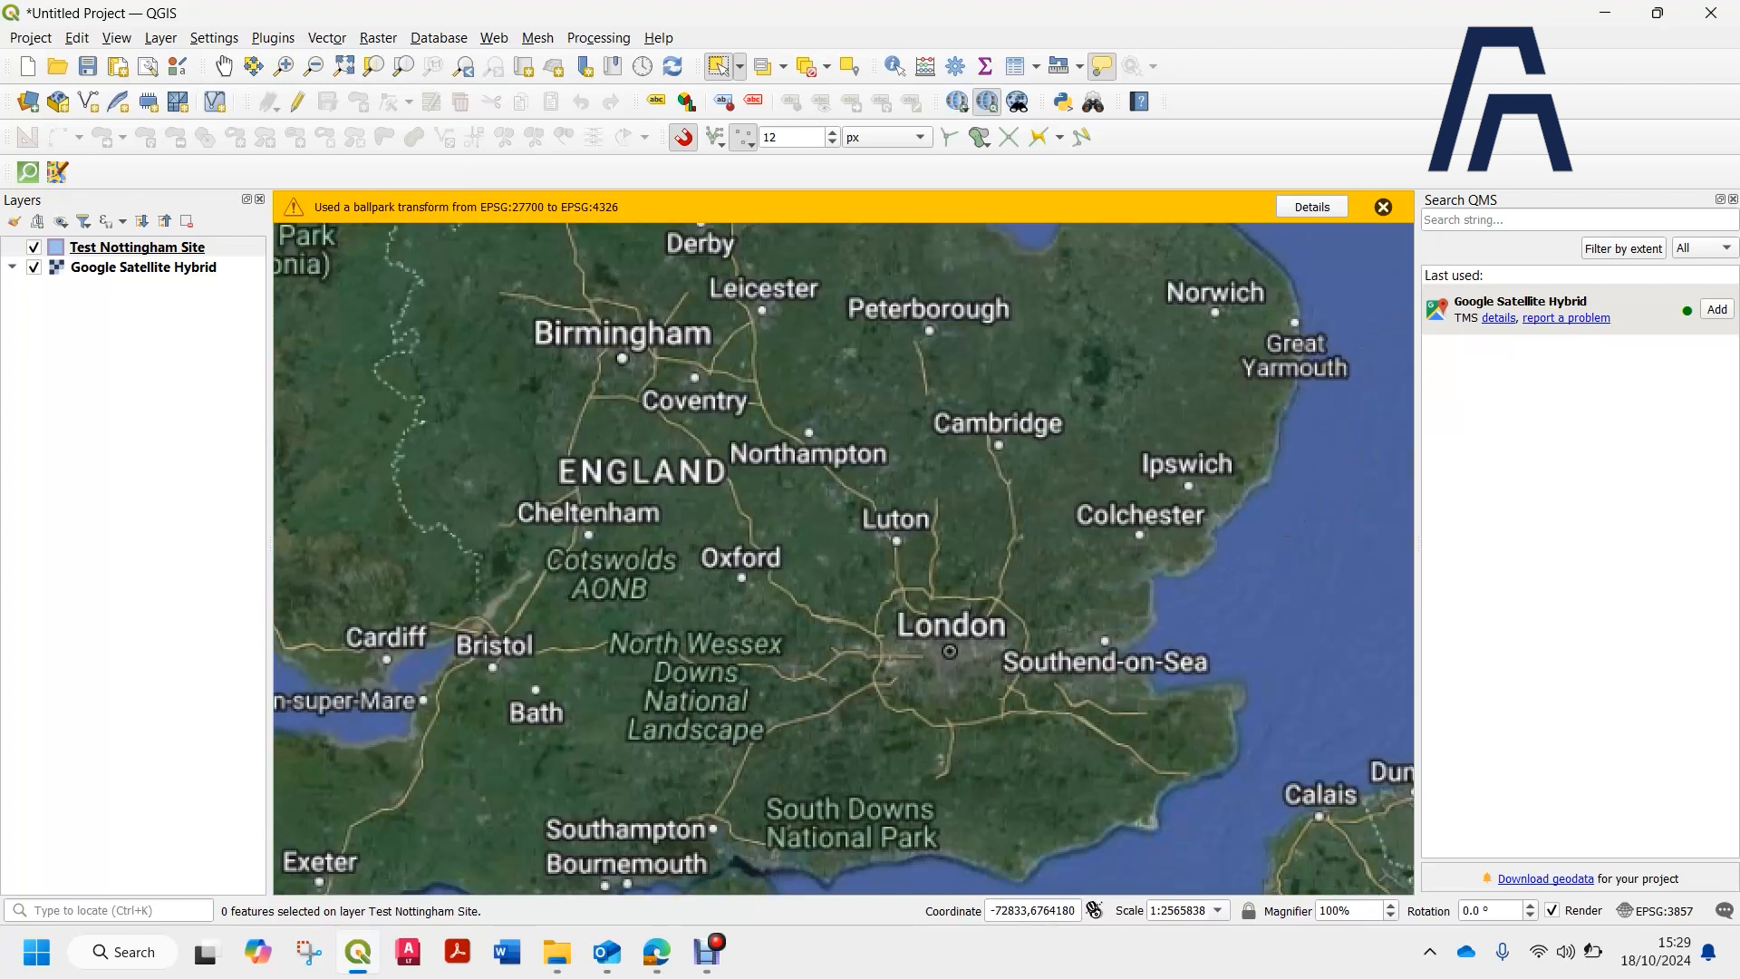
pyautogui.scroll(1, 852, 563)
pyautogui.scroll(-1, 715, 597)
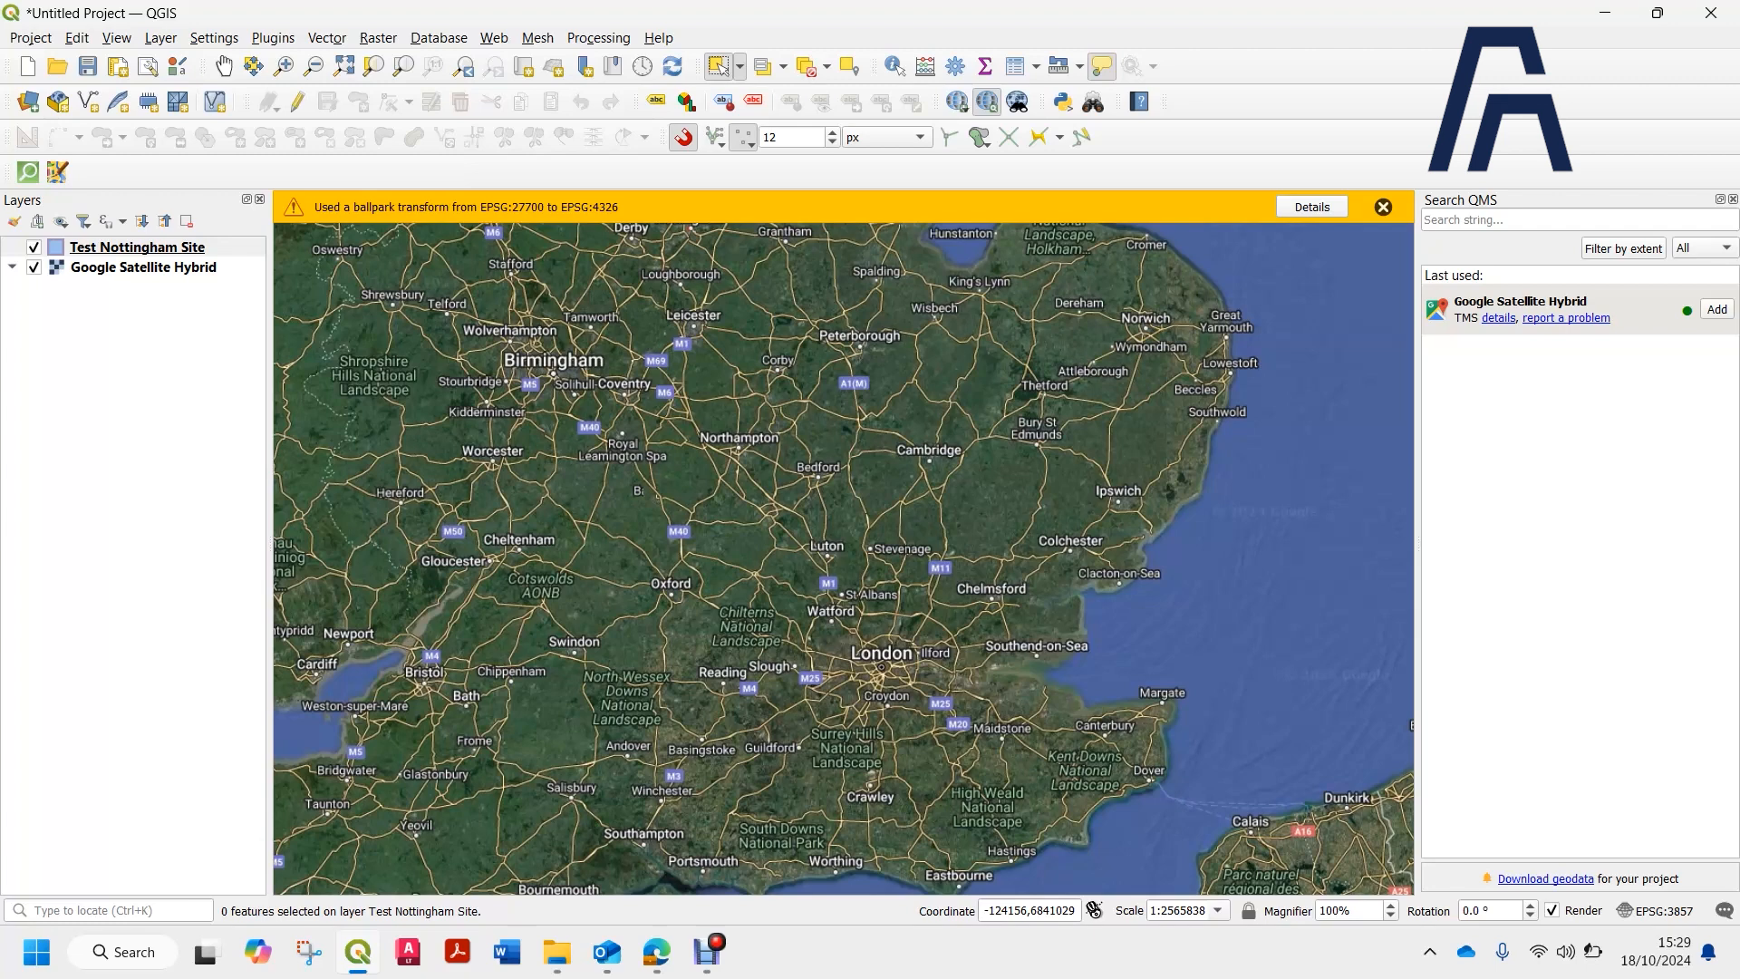
# Zoom to the Test Nottingham Site layer and view the site polygon with its surrounding streets.
pyautogui.rightClick(100, 247)
pyautogui.click(141, 260)
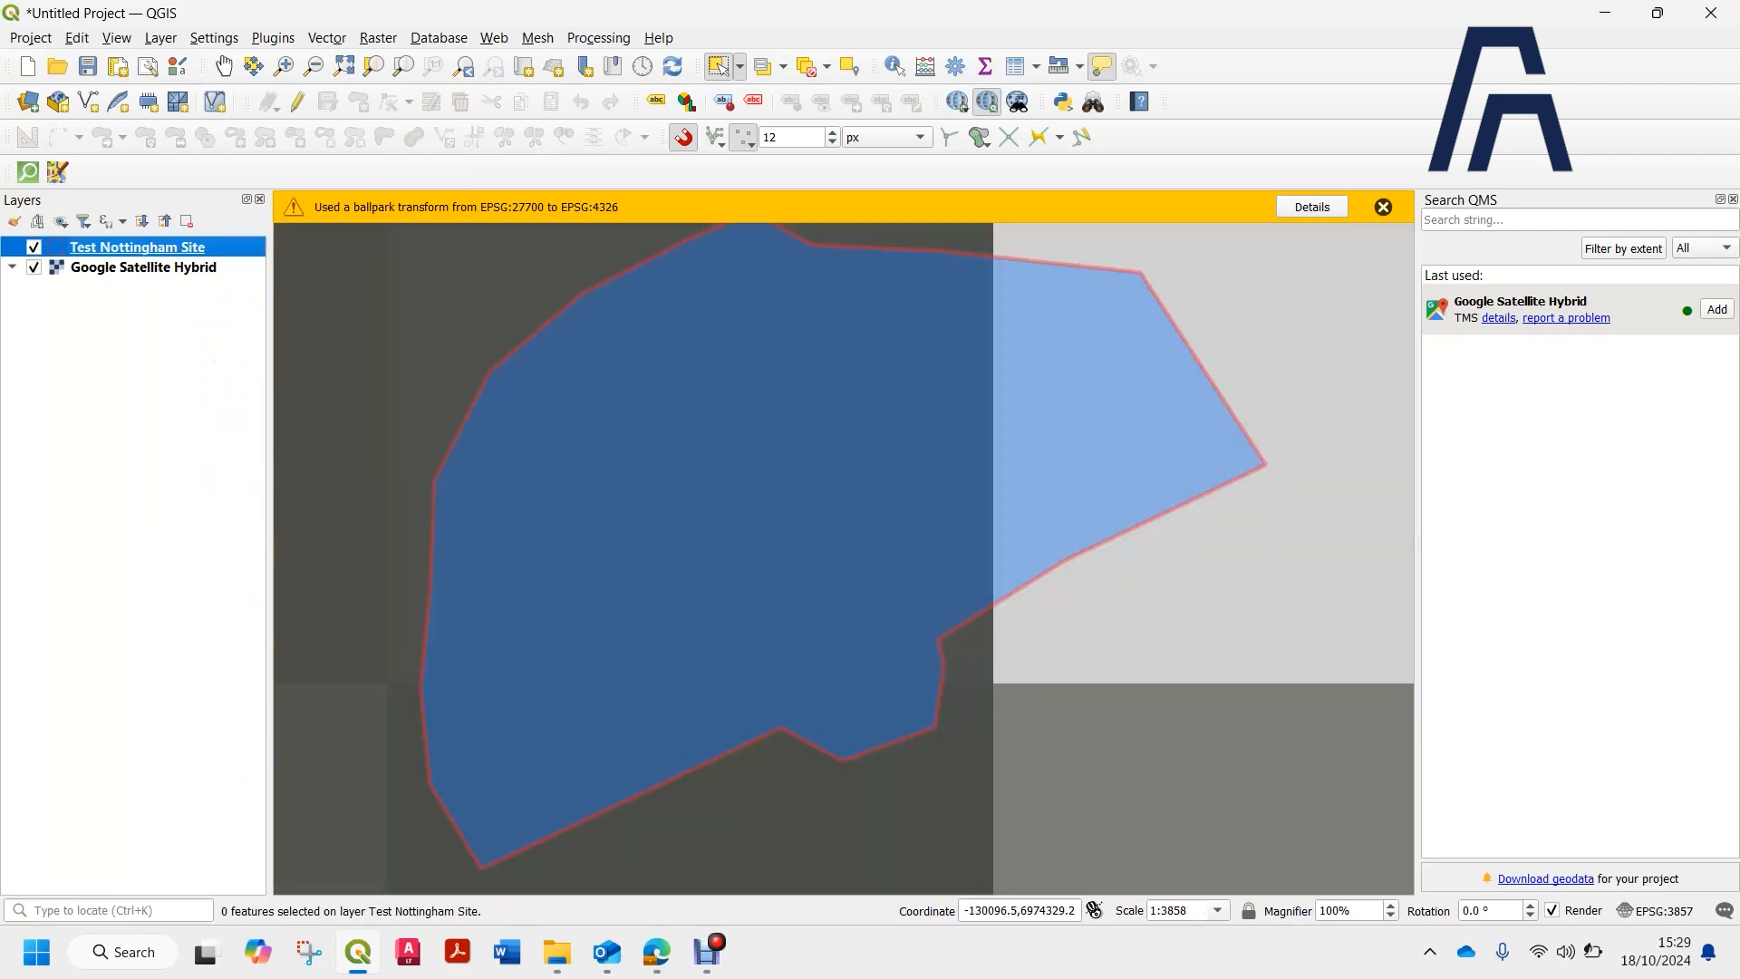
pyautogui.scroll(-1, 742, 502)
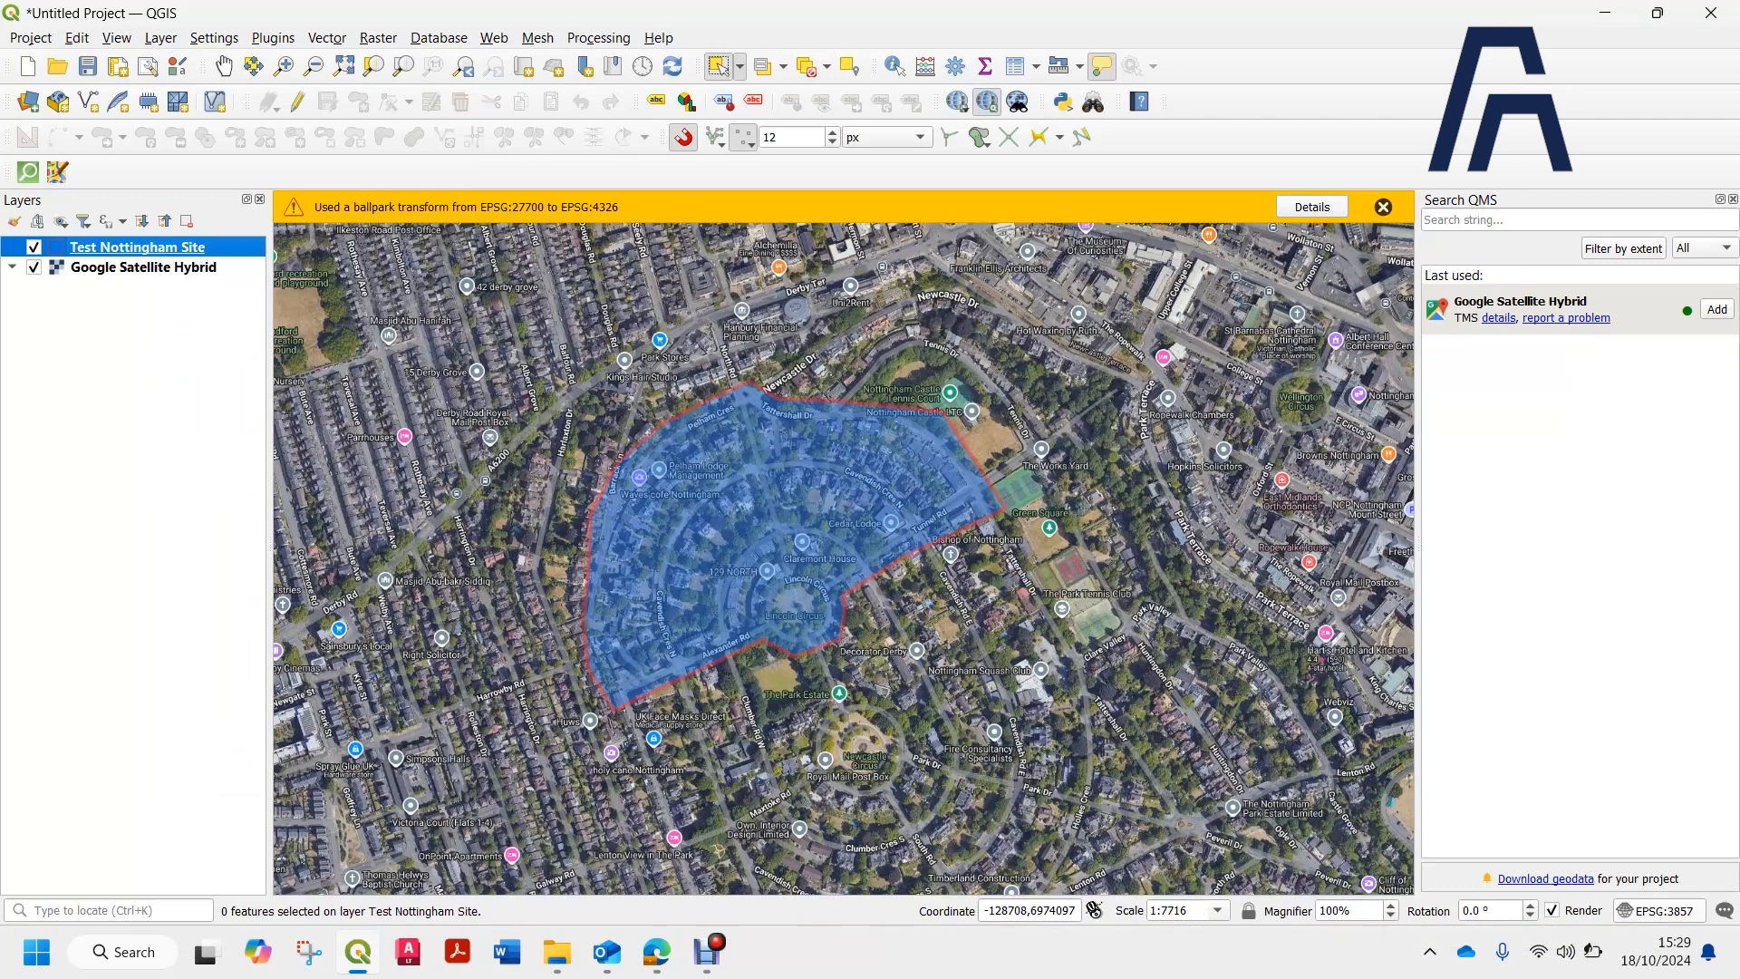
# Switch the project to the recently used WGS 84 (EPSG:4326) system, keeping the Inverse of British National Grid + OSGB36 to WGS 84 (9) transformation.
pyautogui.click(1657, 911)
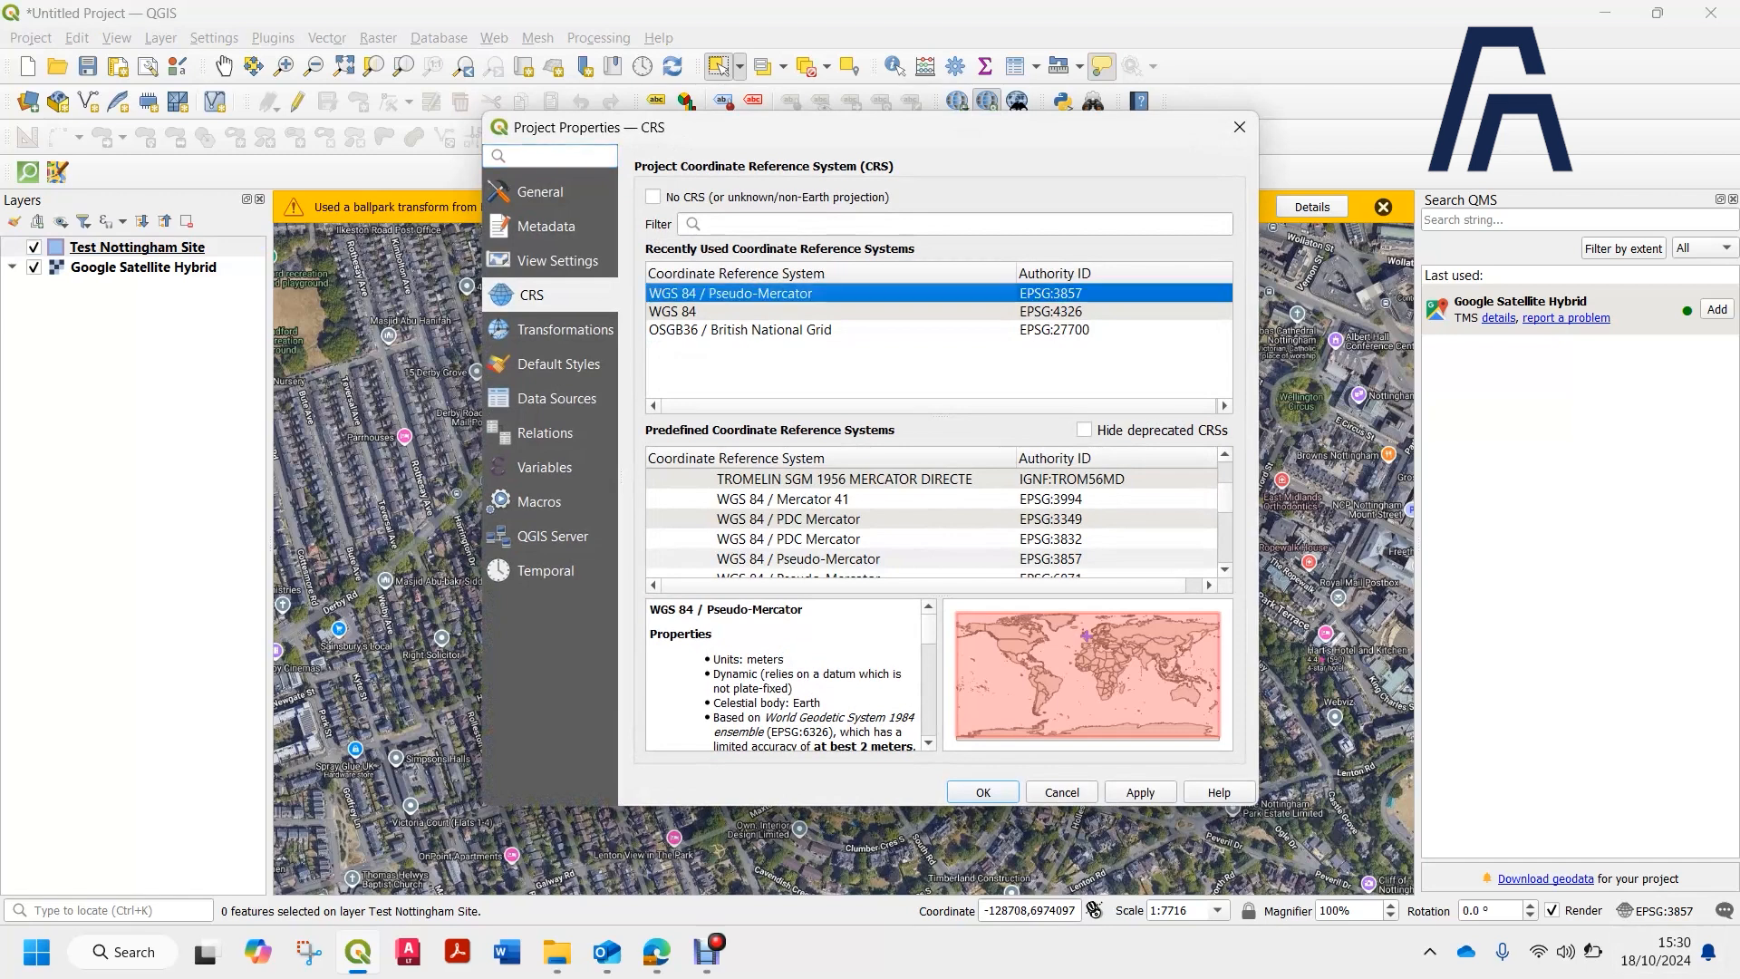
pyautogui.click(673, 312)
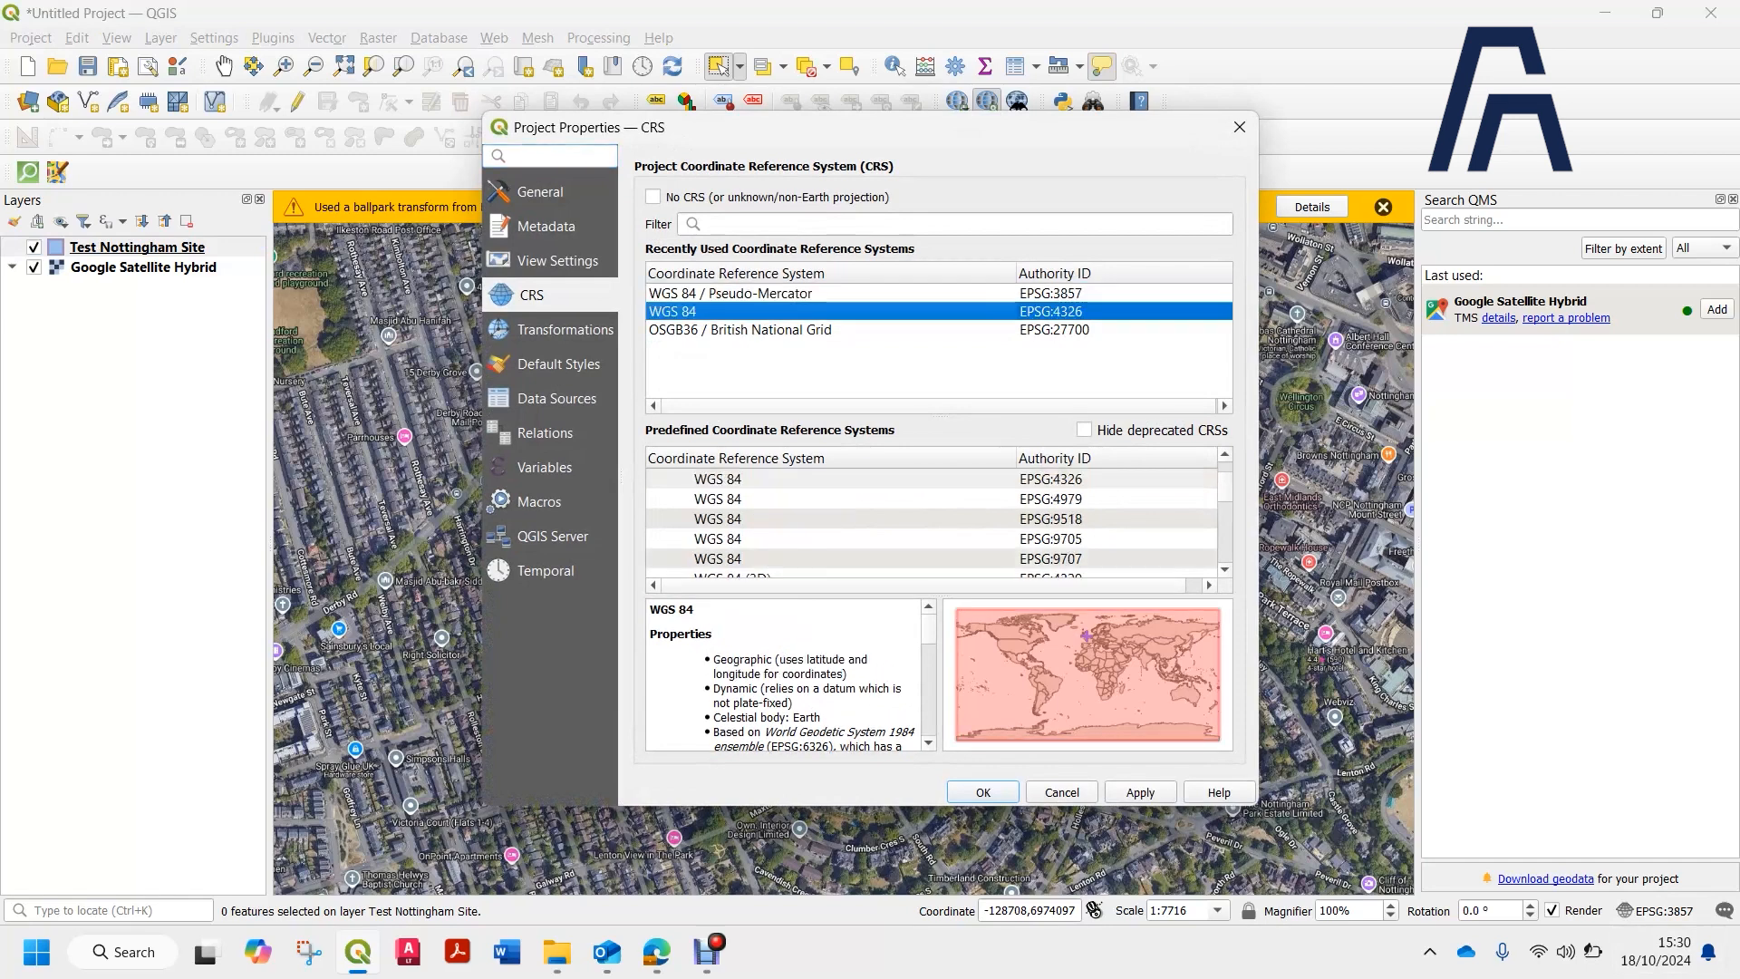
pyautogui.click(1141, 792)
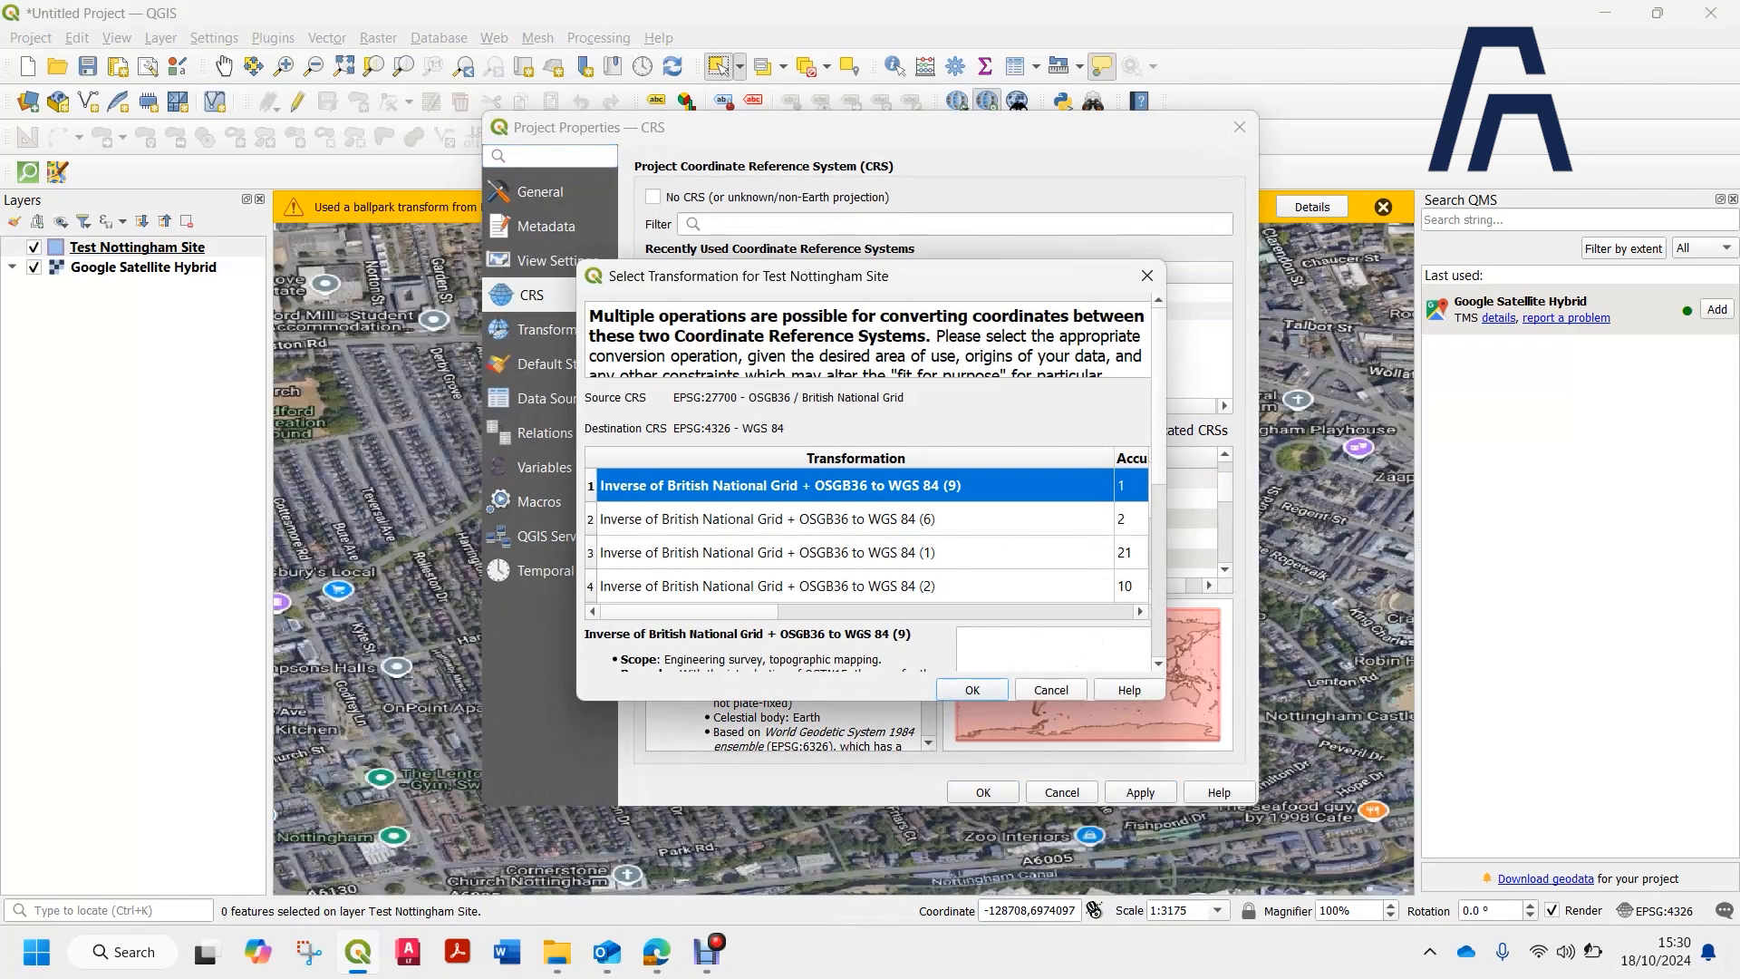
pyautogui.click(972, 688)
pyautogui.click(984, 792)
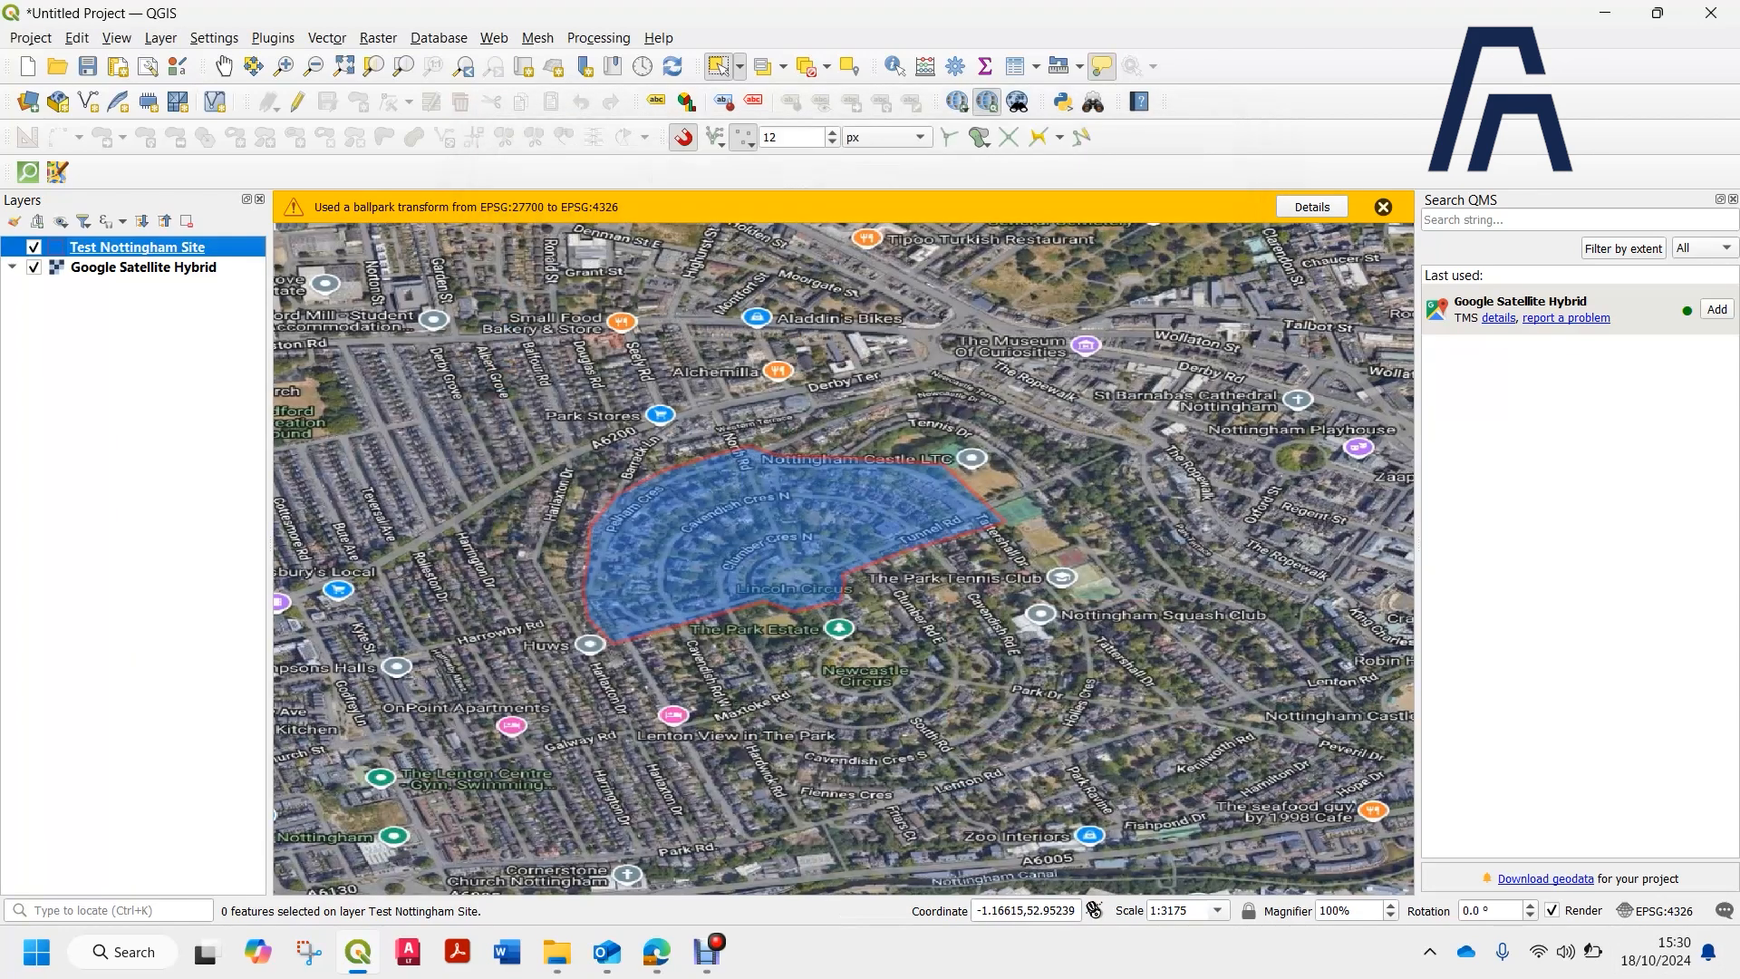
# Assign EPSG:4326 as the coordinate reference system of the Test Nottingham Site layer.
pyautogui.scroll(1, 617, 593)
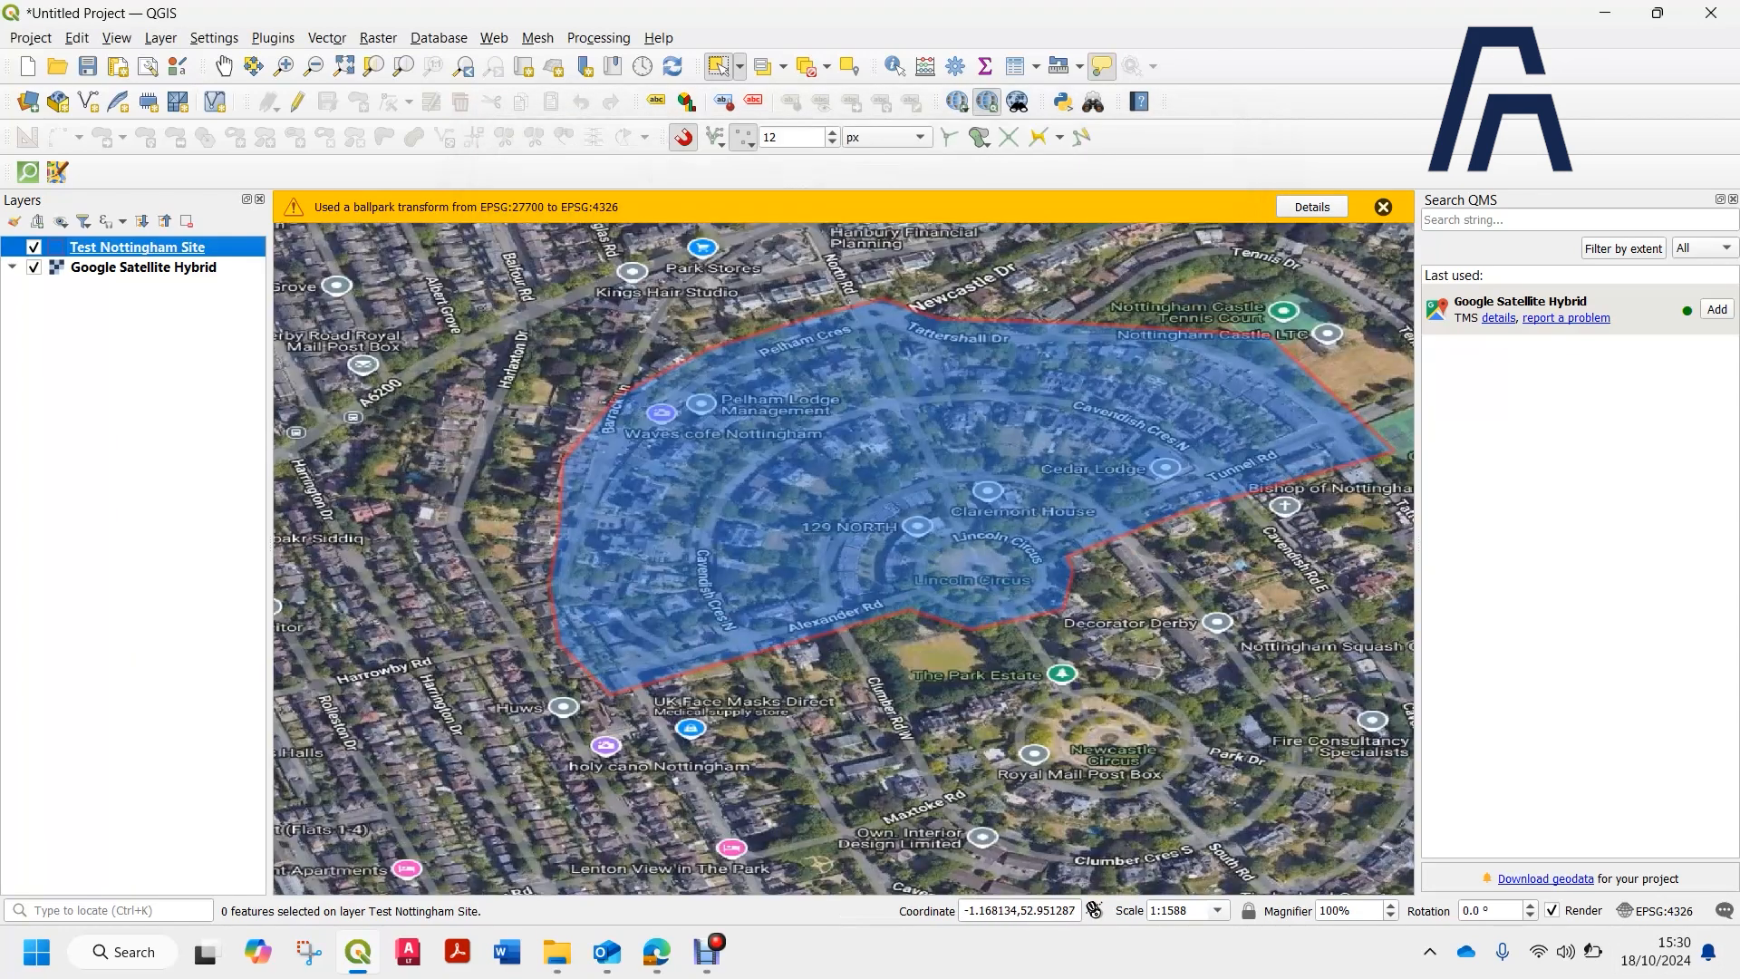
pyautogui.scroll(-1, 619, 646)
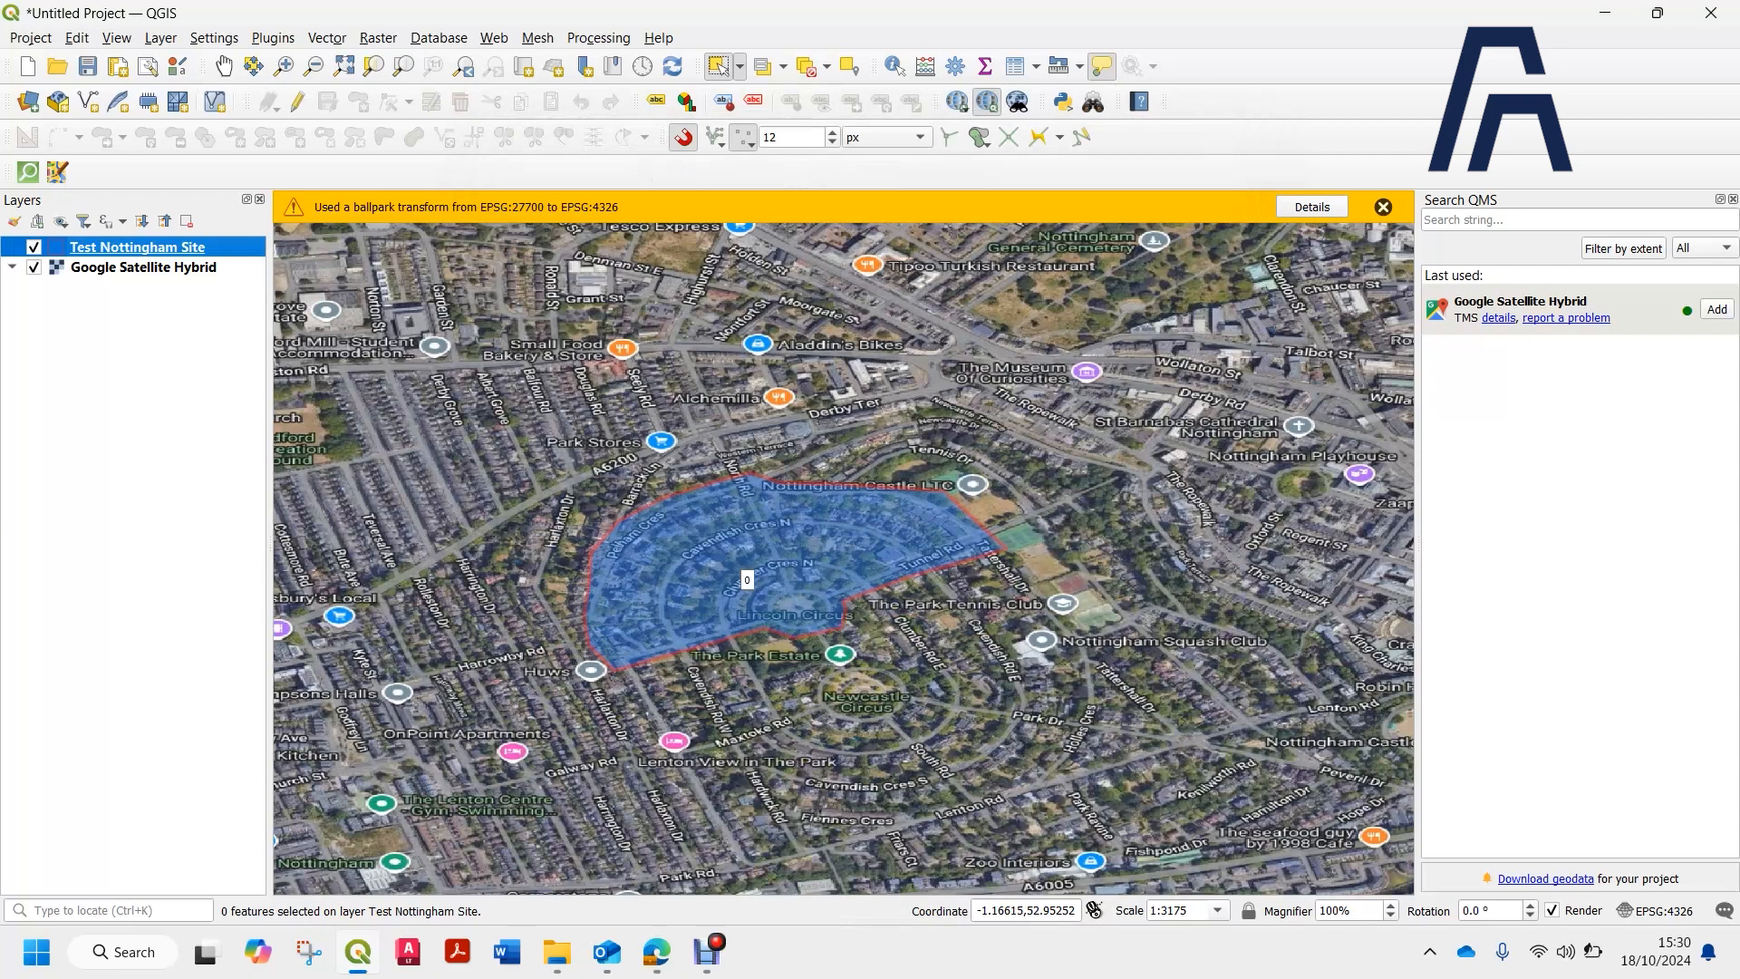
pyautogui.scroll(1, 751, 583)
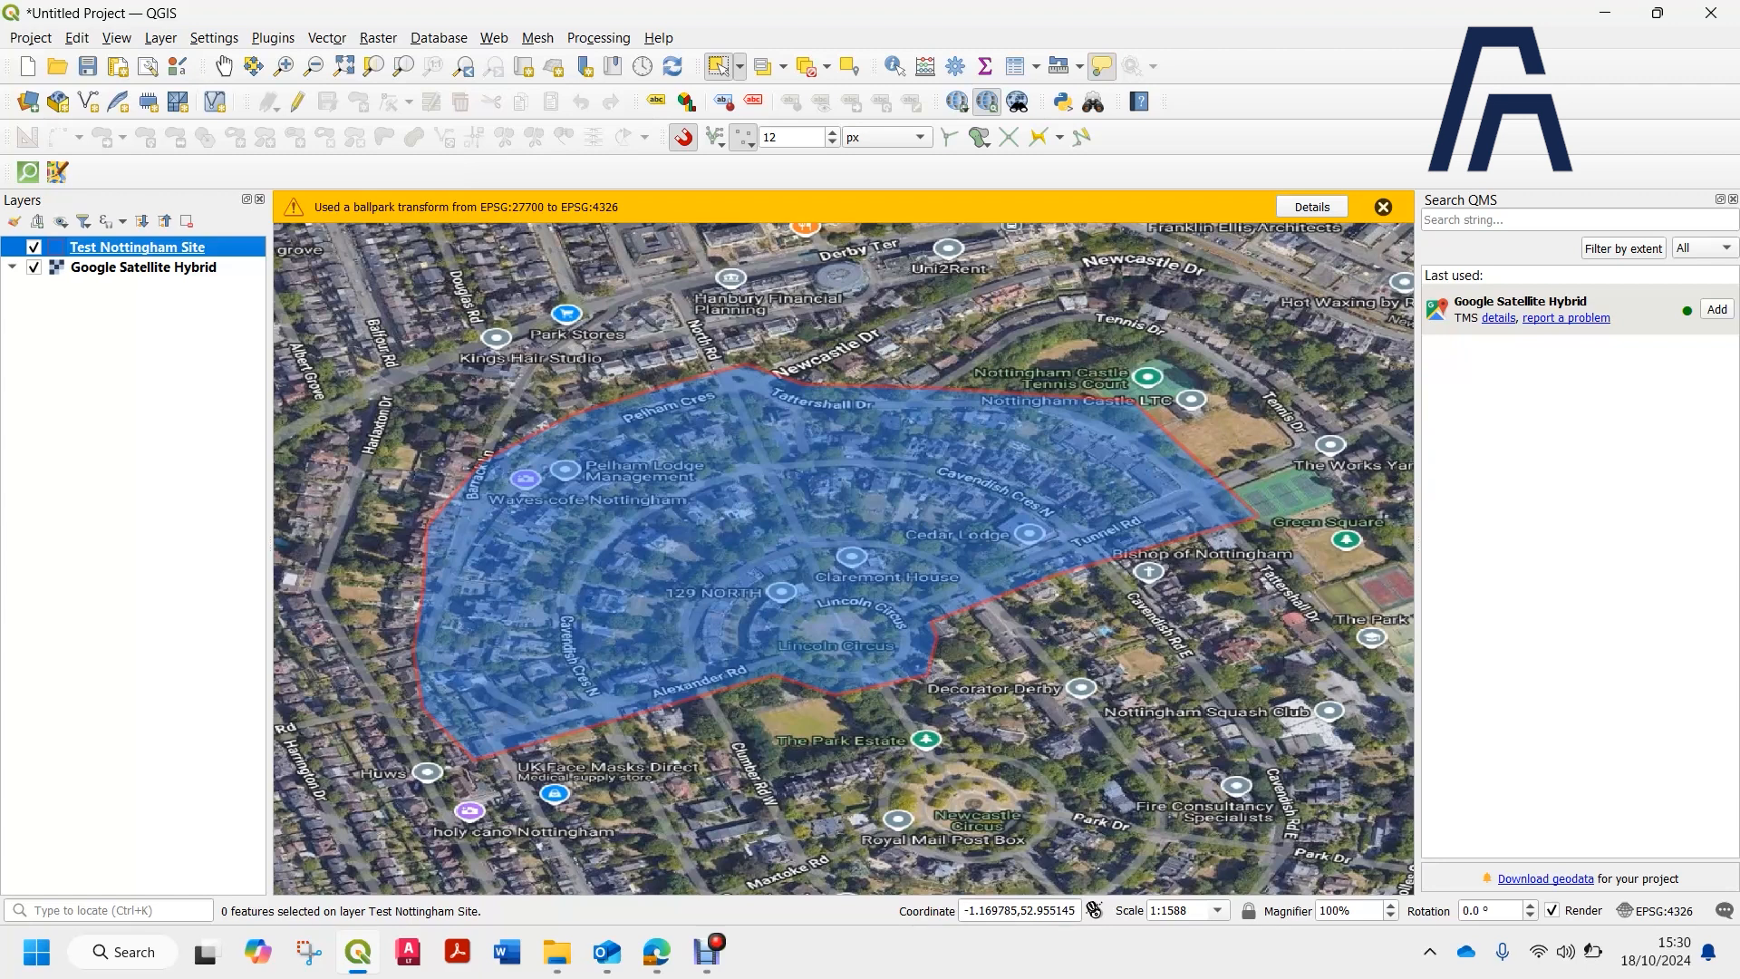
pyautogui.rightClick(176, 248)
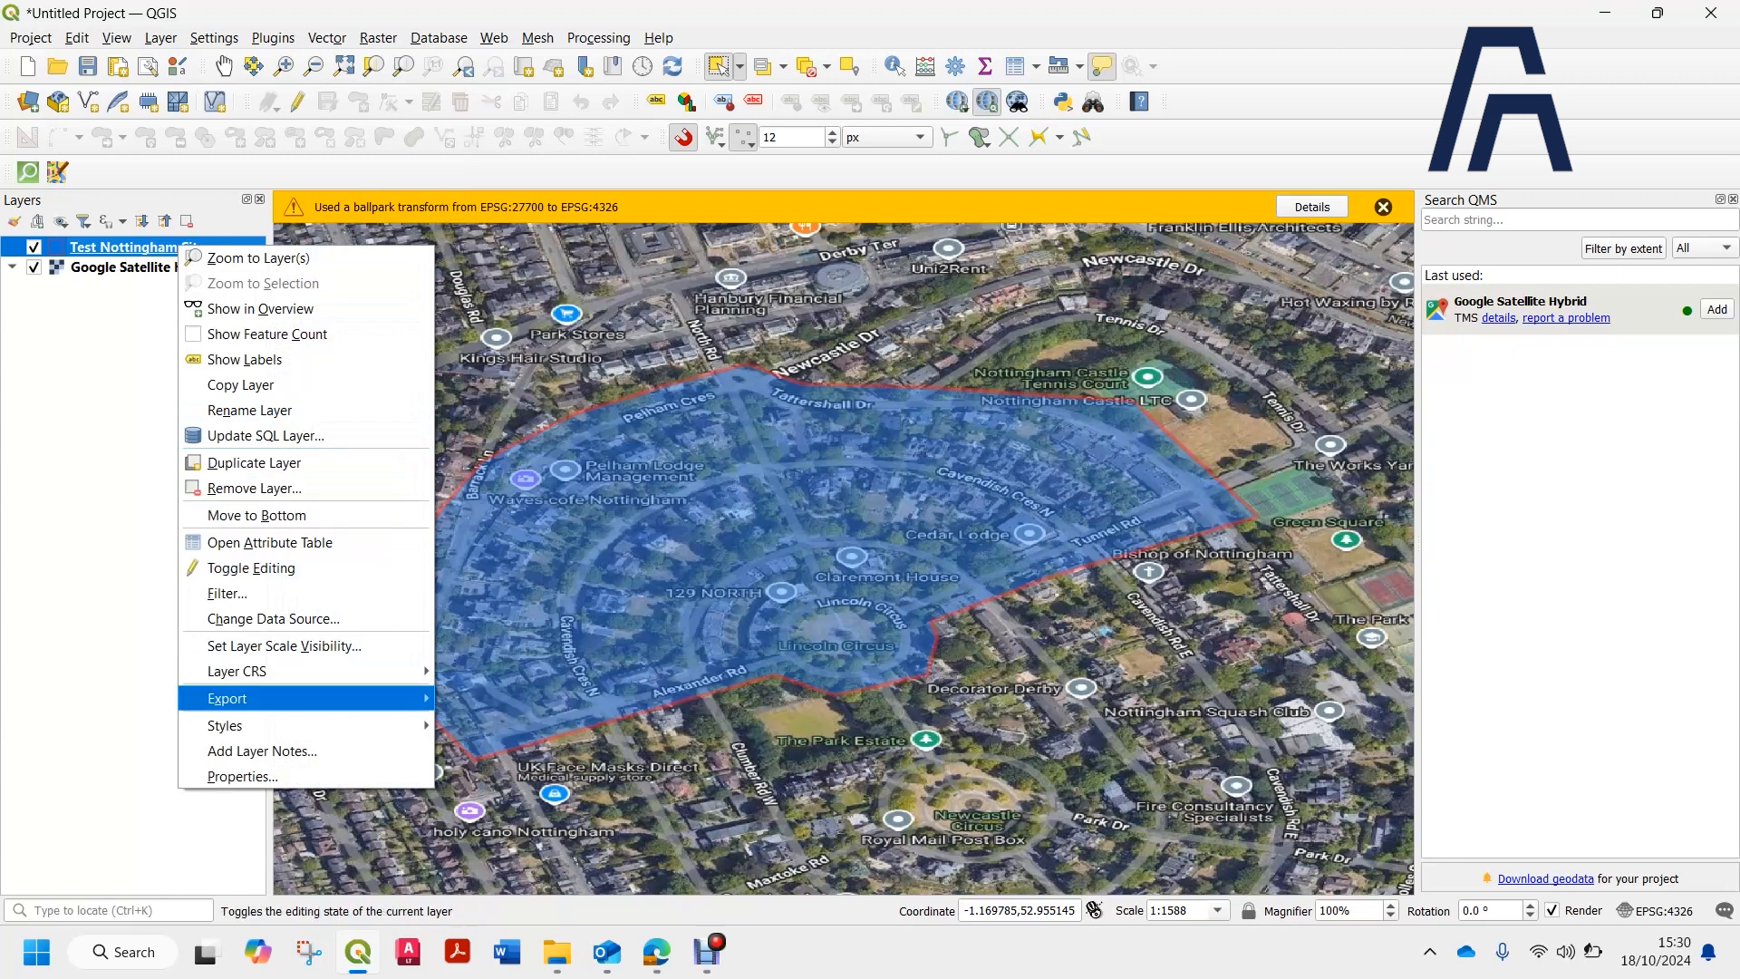
pyautogui.moveTo(272, 670)
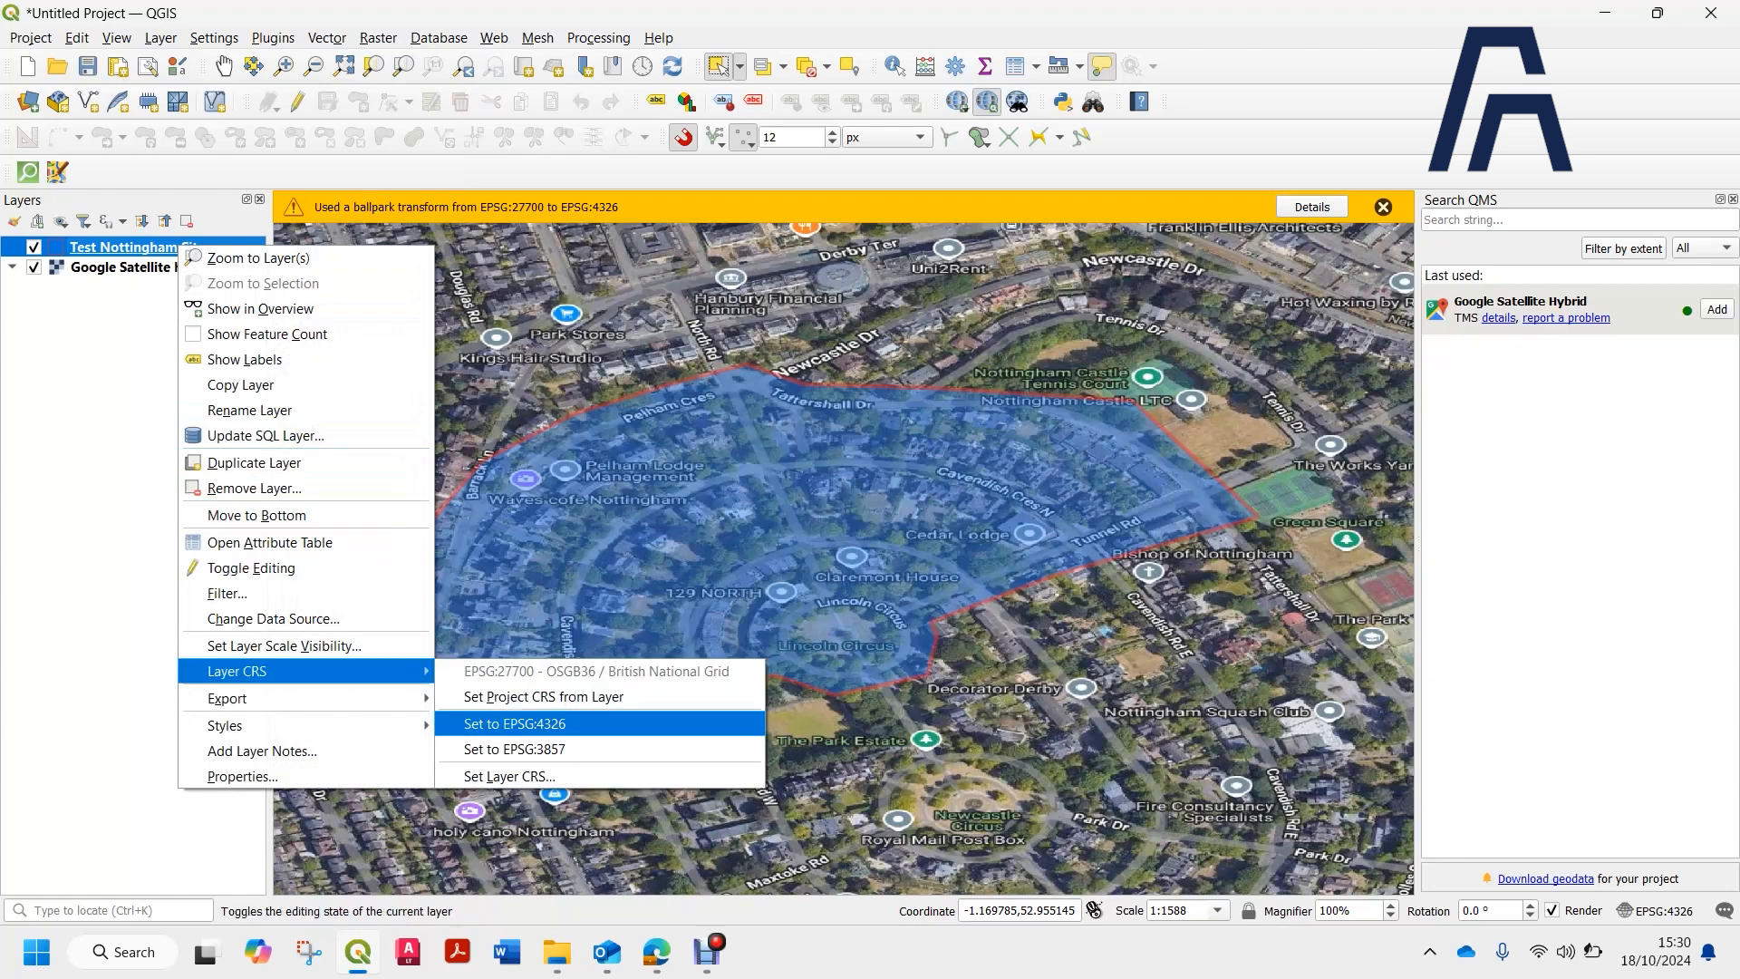
pyautogui.click(515, 723)
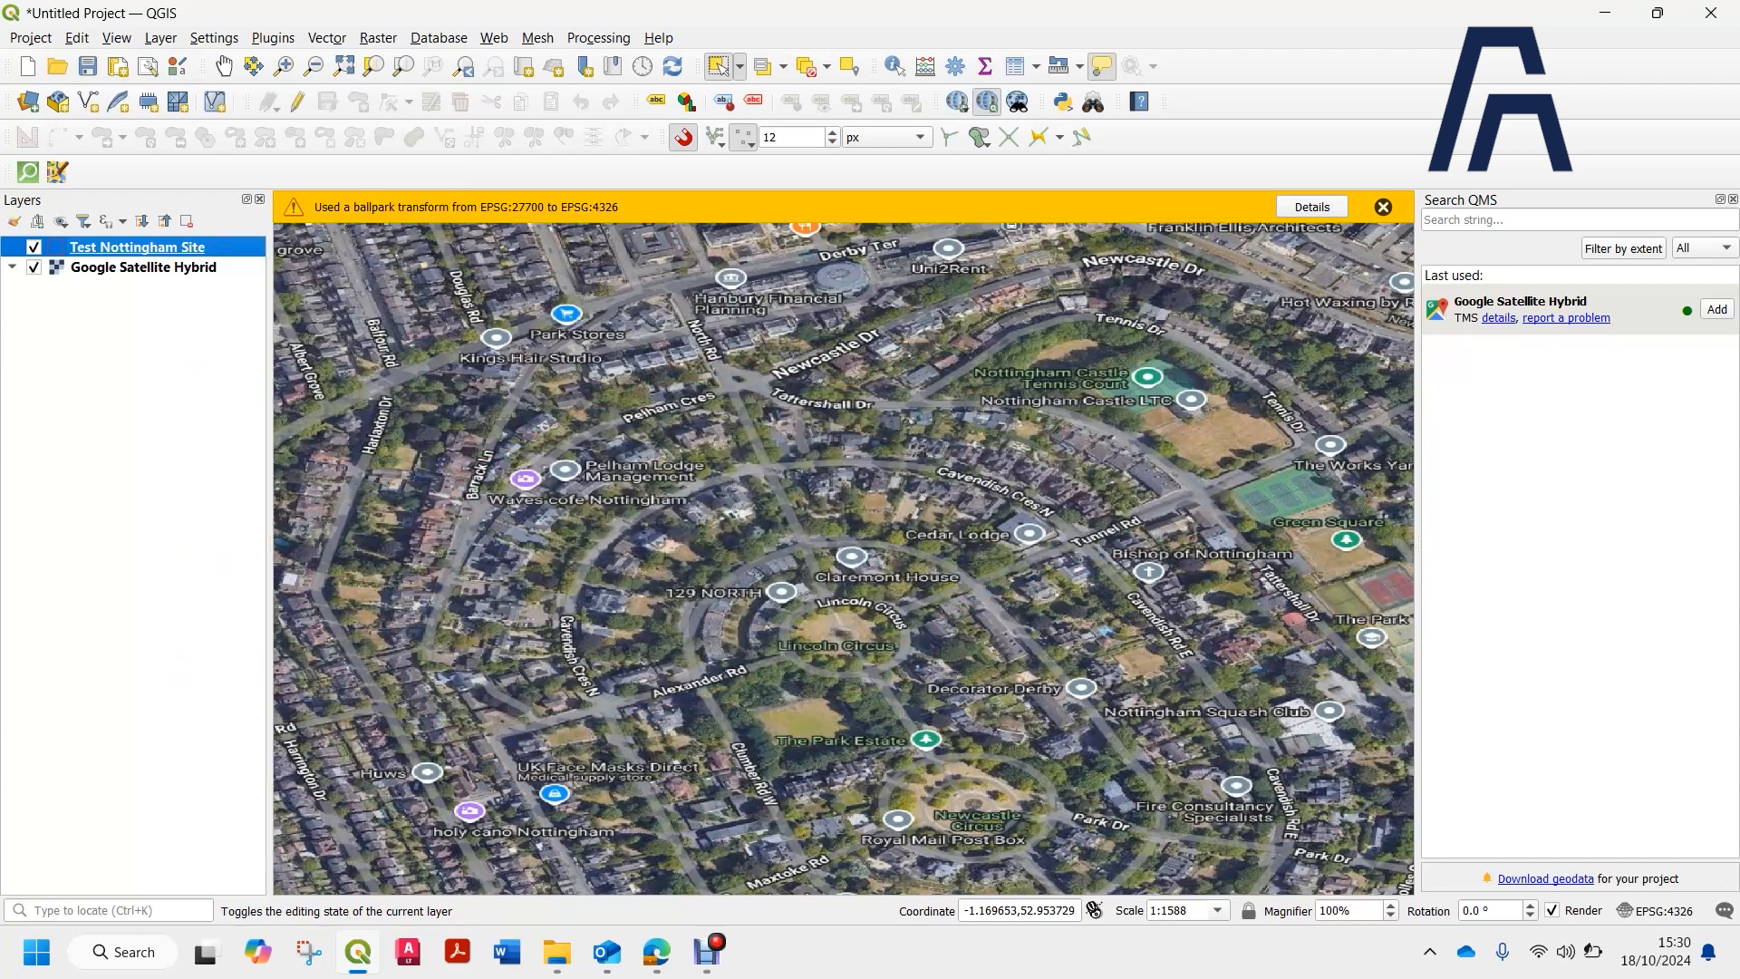
# Zoom to the Test Nottingham Site layer and examine where its polygon lies under the assigned EPSG:4326 system.
pyautogui.rightClick(150, 248)
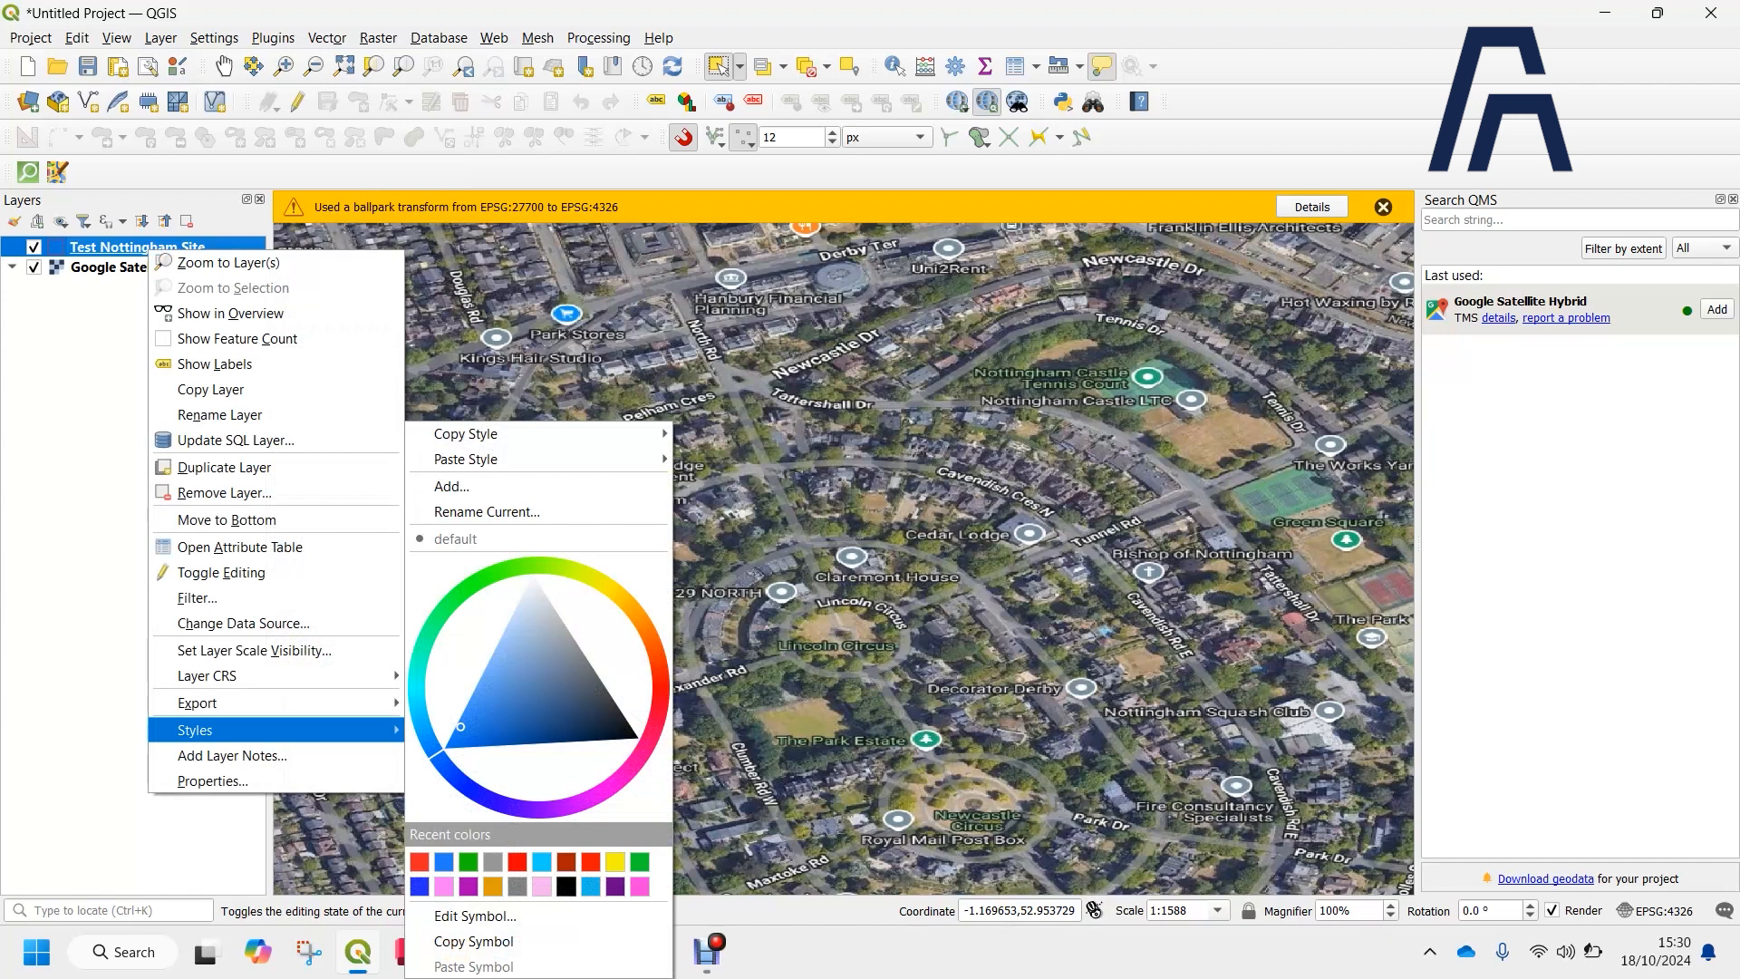
pyautogui.moveTo(272, 703)
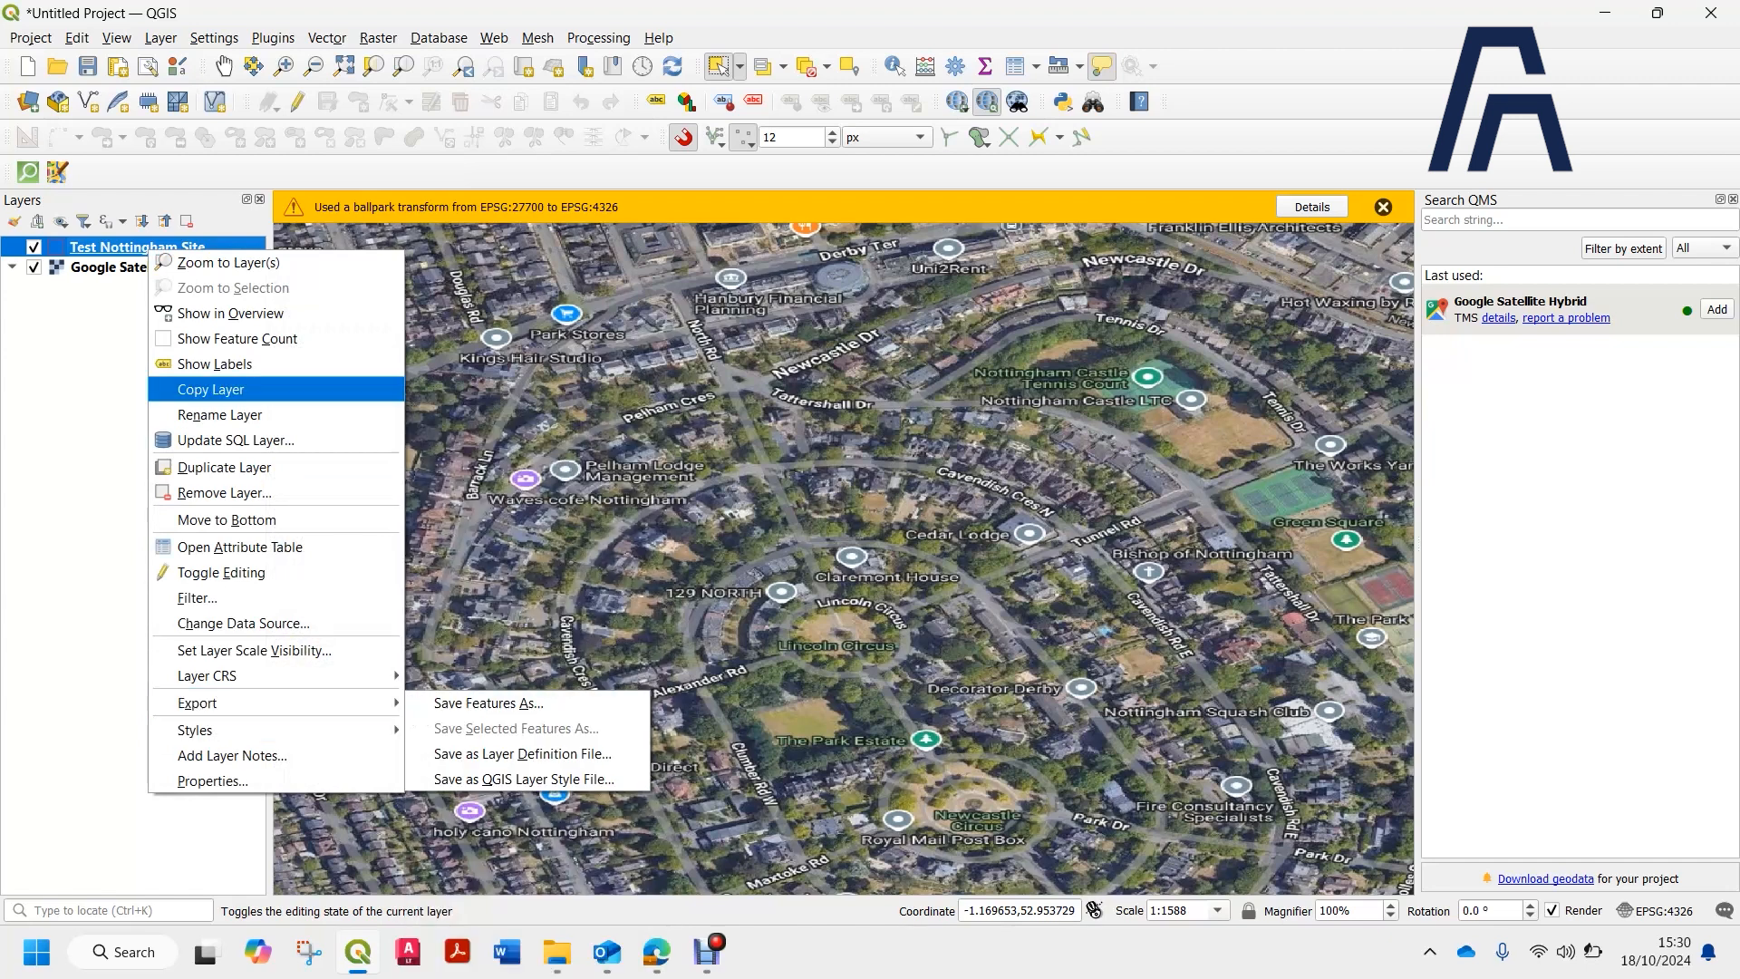
pyautogui.rightClick(91, 247)
pyautogui.click(100, 259)
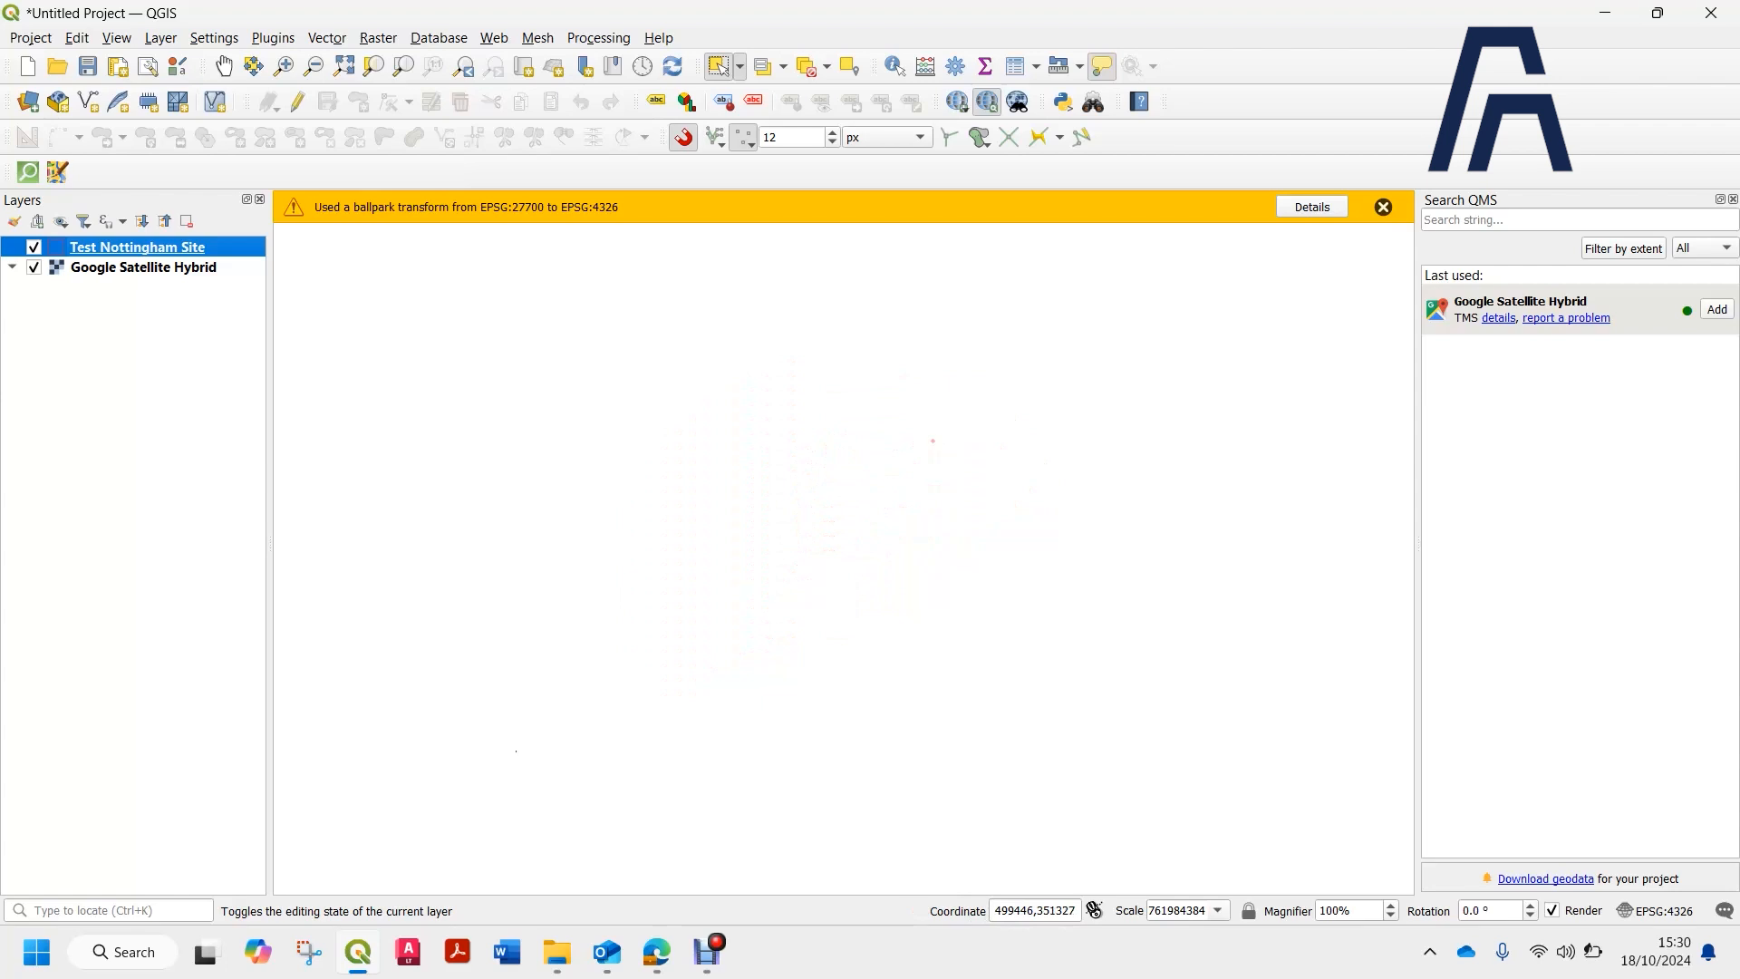
pyautogui.scroll(3, 776, 494)
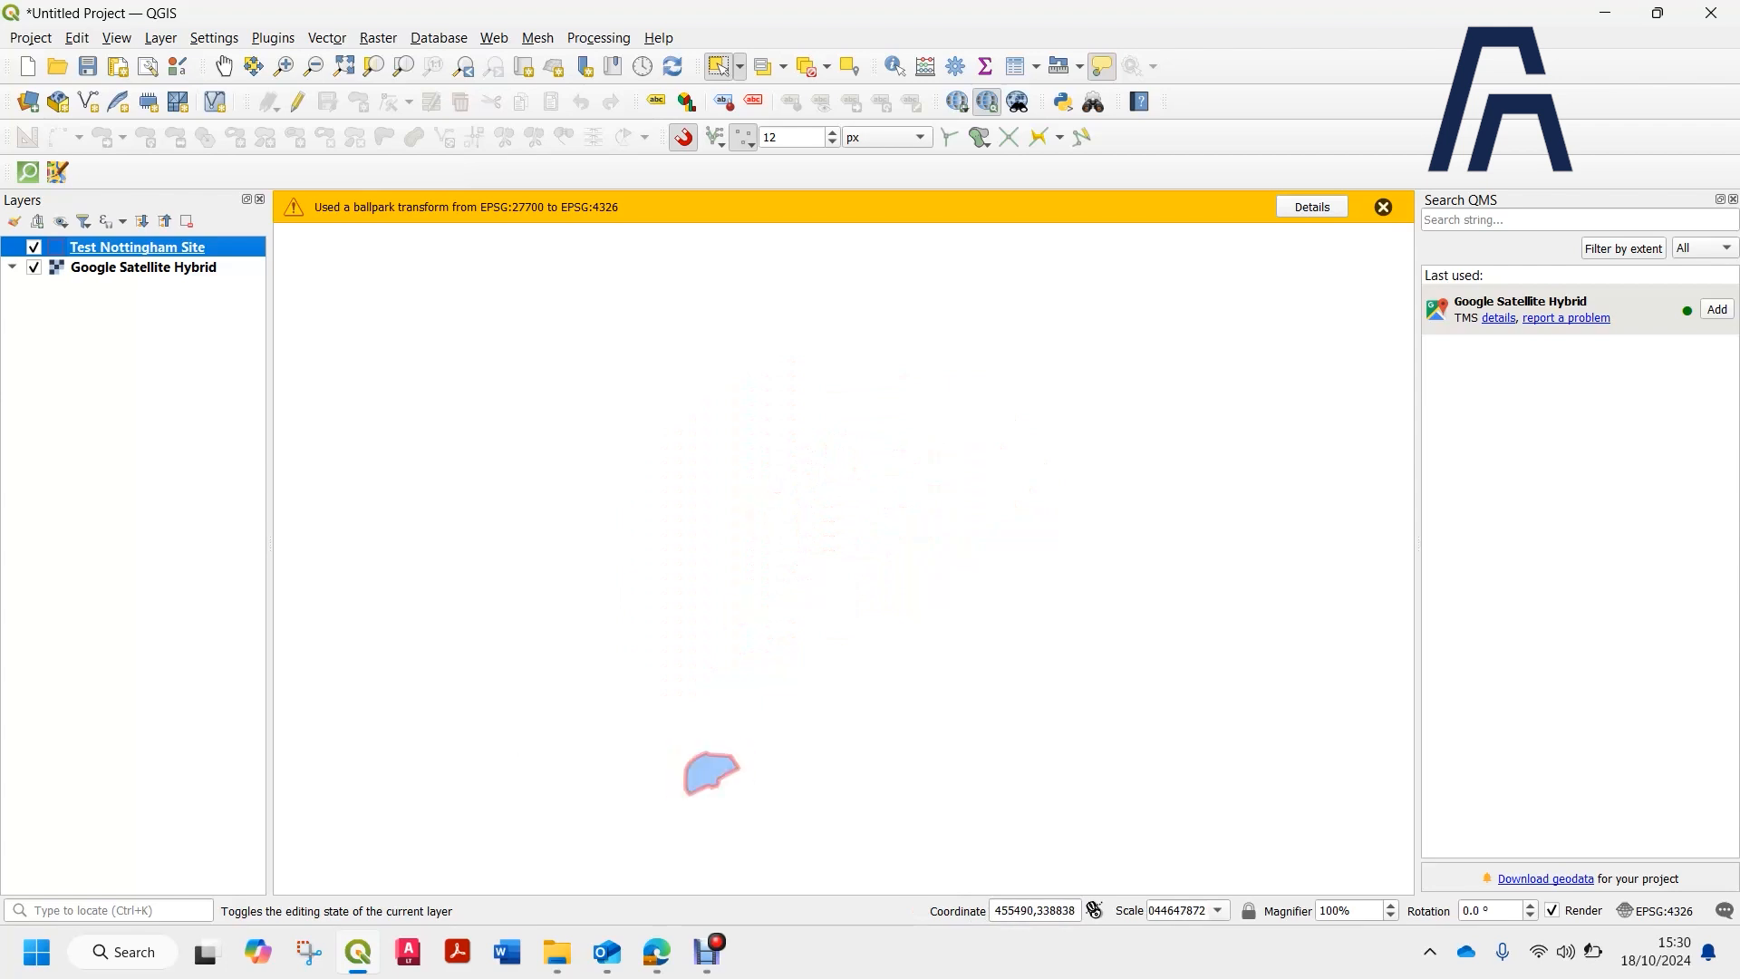
pyautogui.scroll(3, 703, 775)
# Set the Test Nottingham Site layer's coordinate reference system back to EPSG:27700 and zoom to the layer.
pyautogui.rightClick(90, 246)
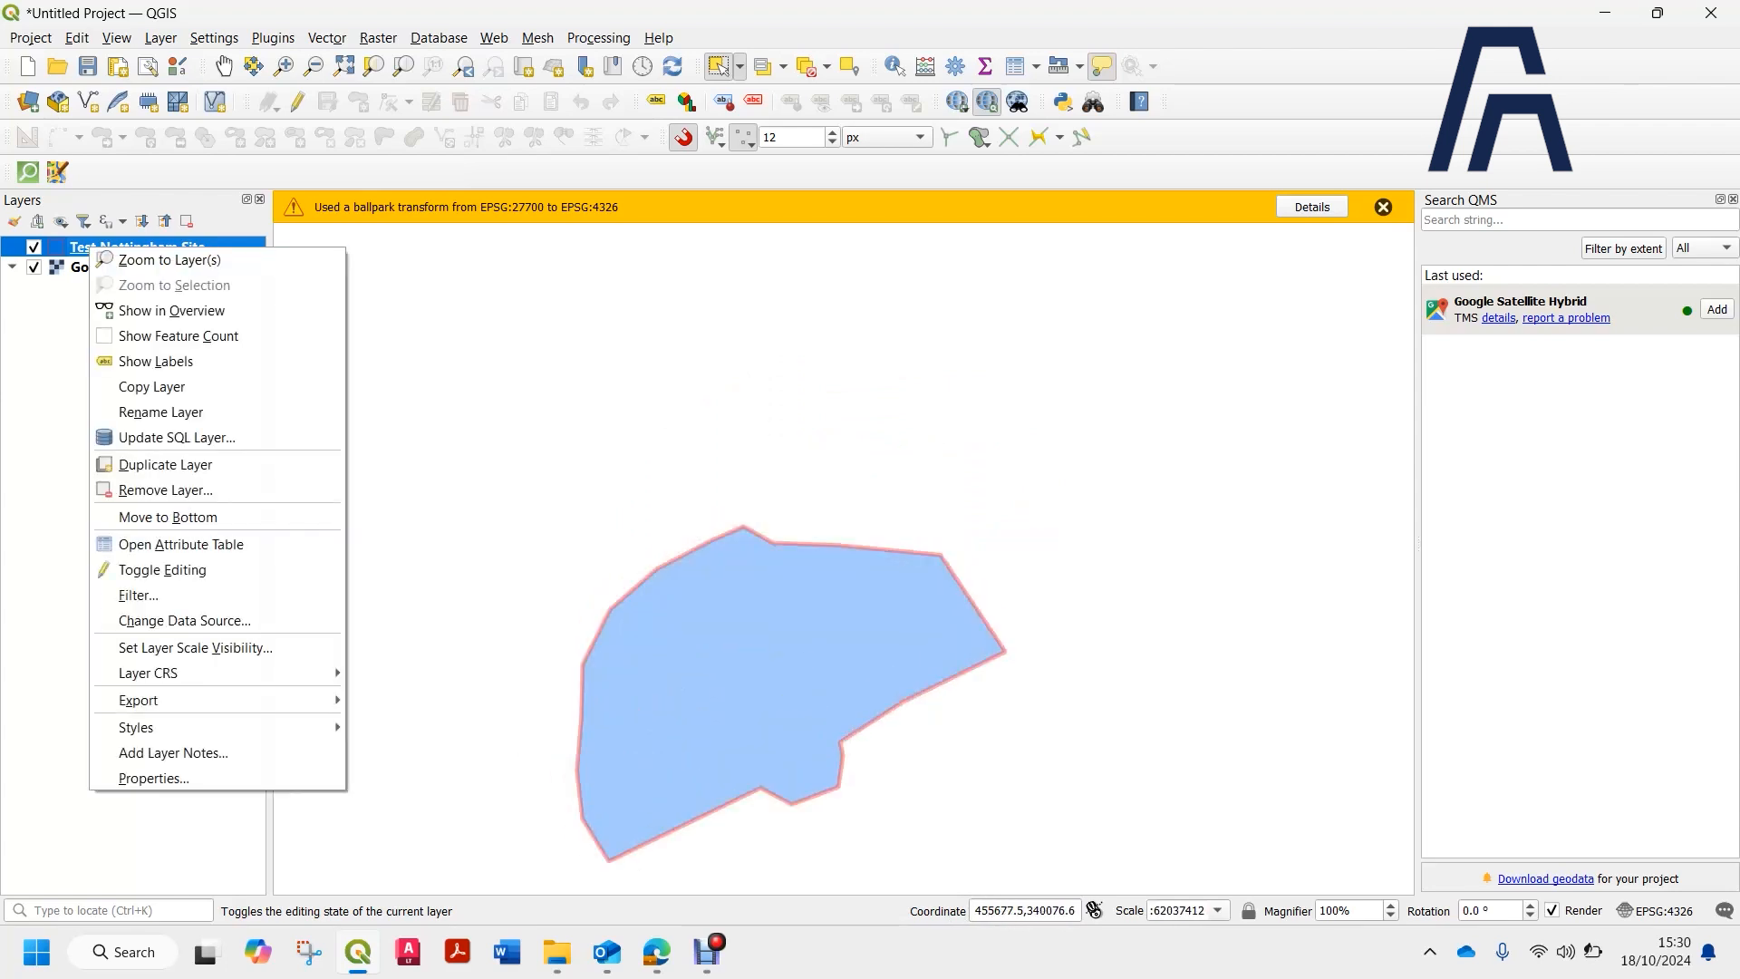
pyautogui.moveTo(272, 672)
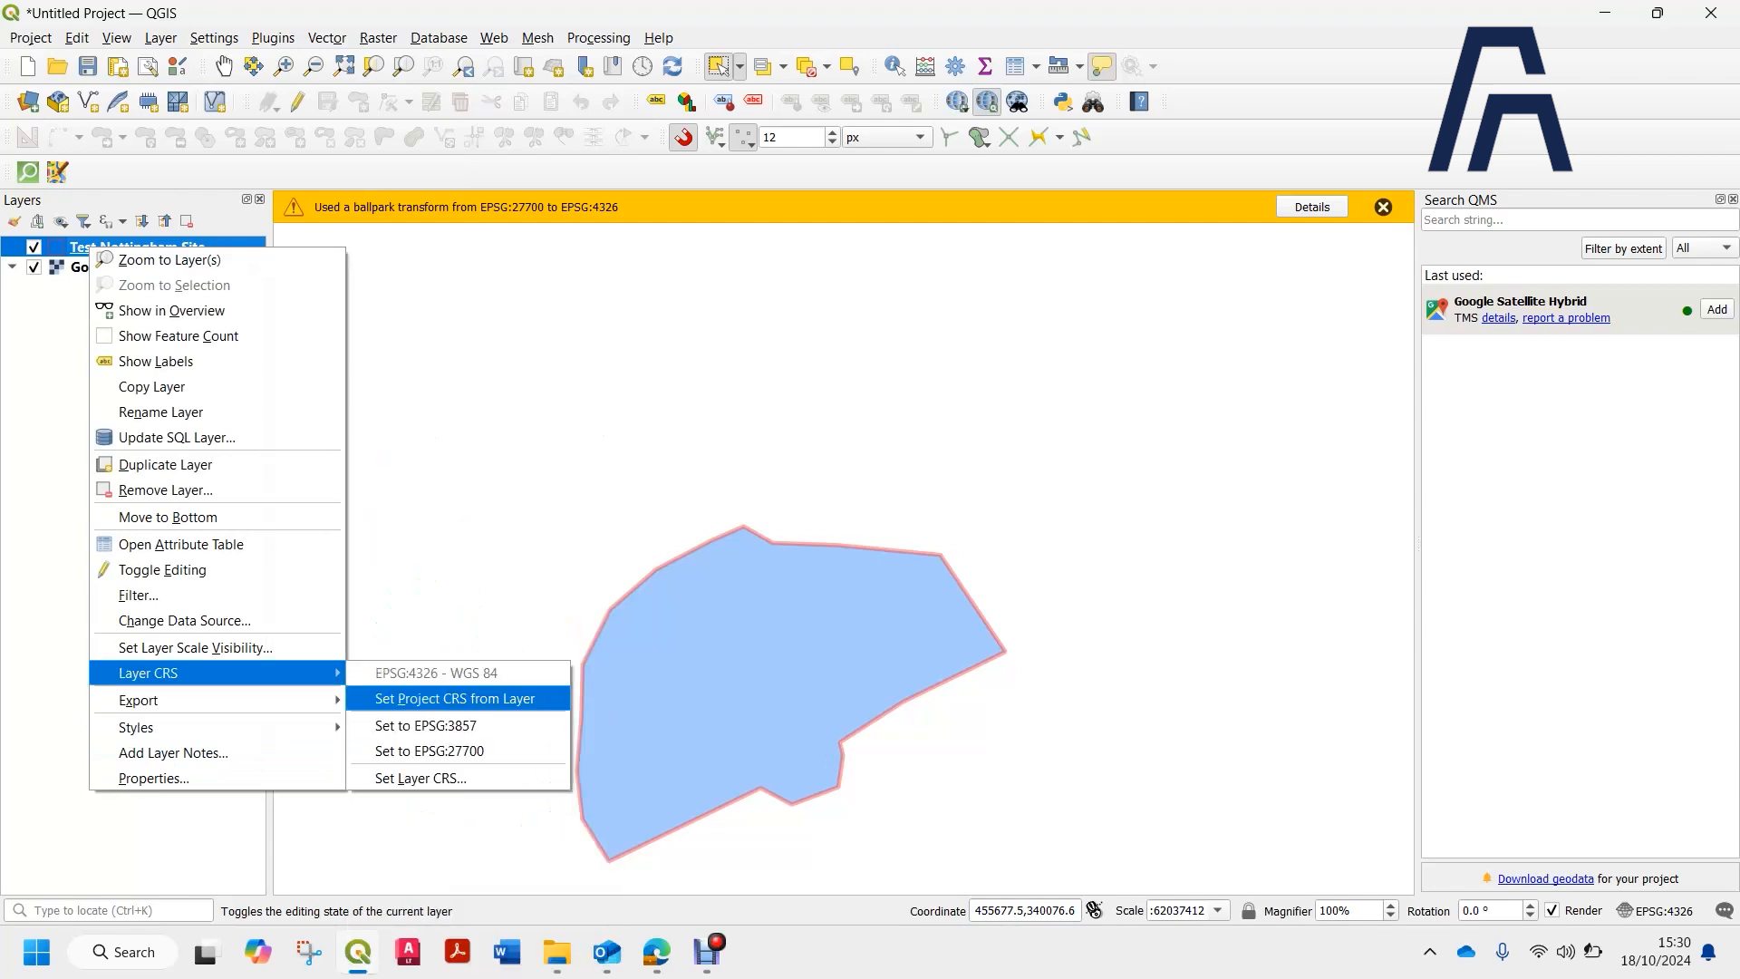
pyautogui.click(648, 749)
pyautogui.rightClick(91, 246)
pyautogui.click(127, 258)
pyautogui.scroll(-1, 806, 507)
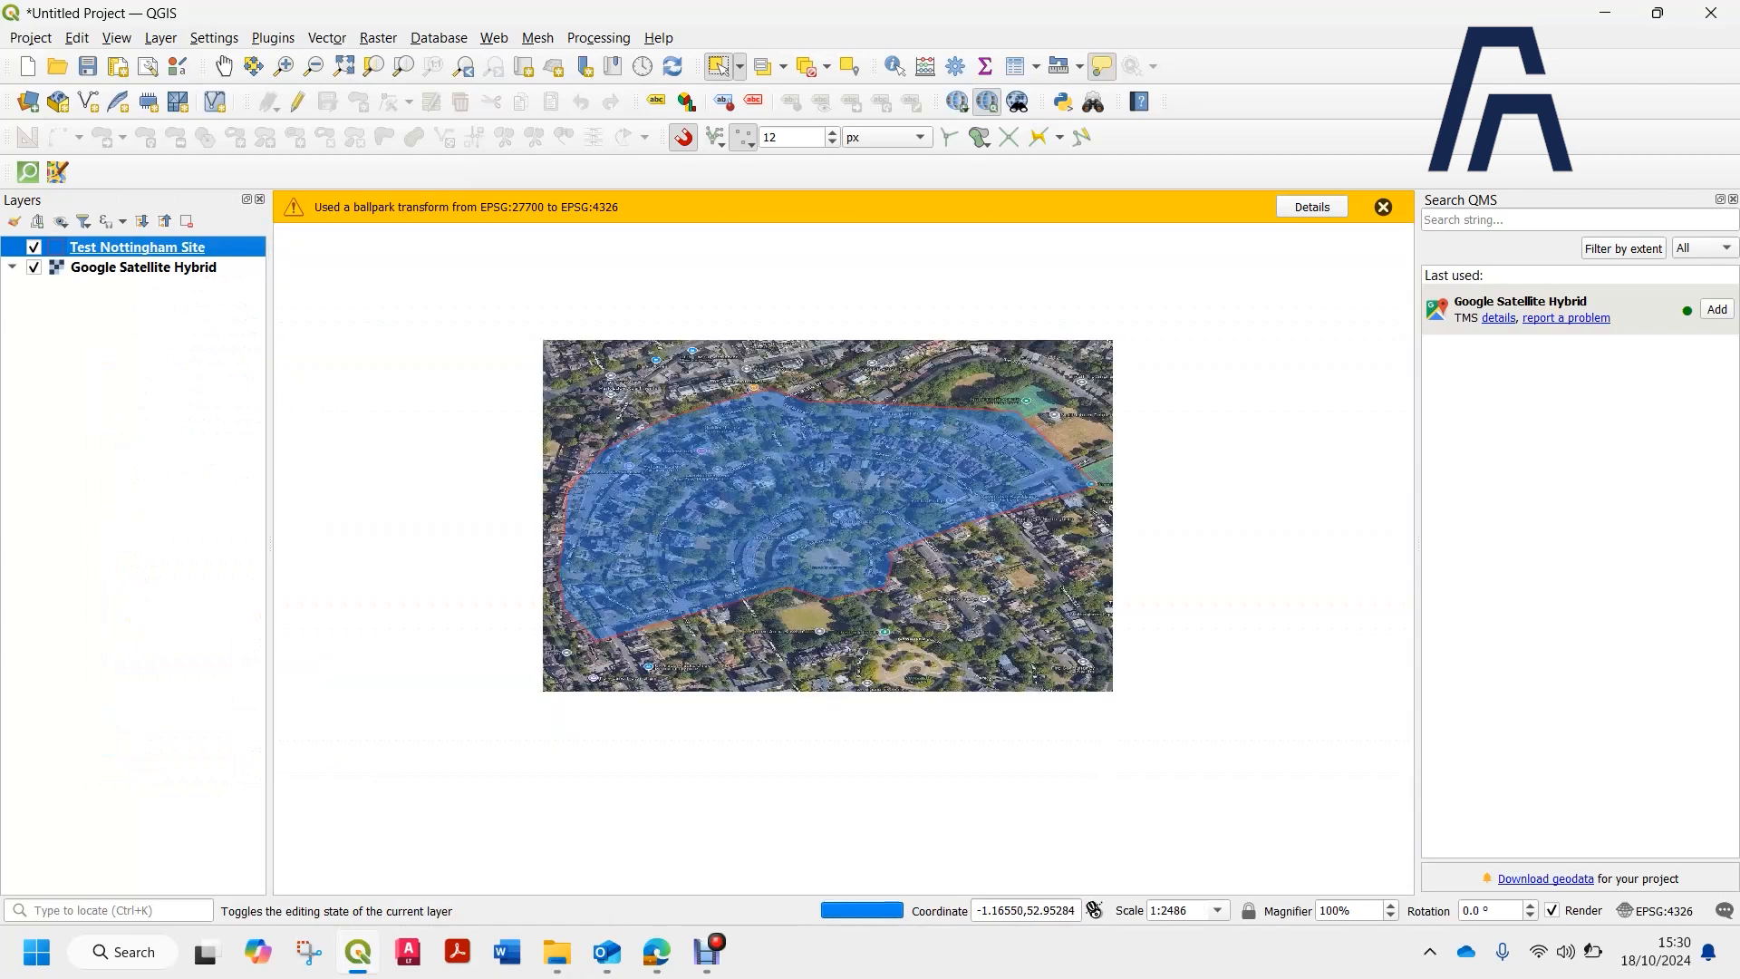
# Try assigning EPSG:4326 and EPSG:3857 in turn as the Test Nottingham Site layer's coordinate reference system.
pyautogui.rightClick(125, 245)
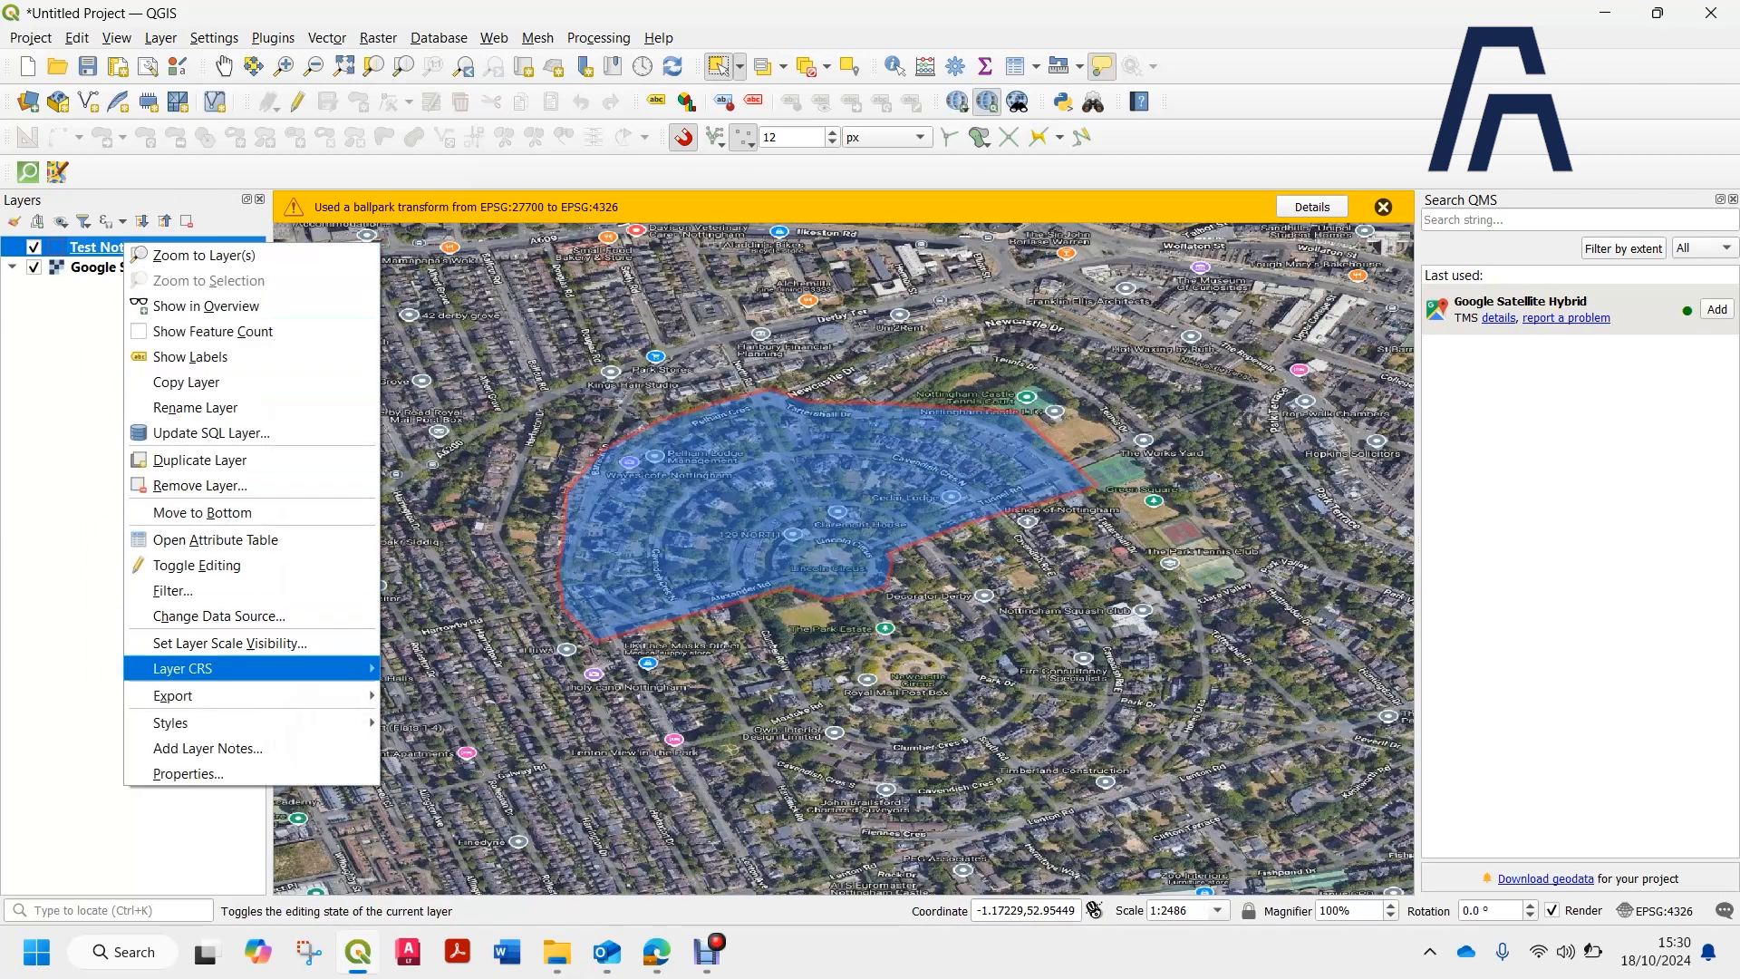
pyautogui.moveTo(272, 668)
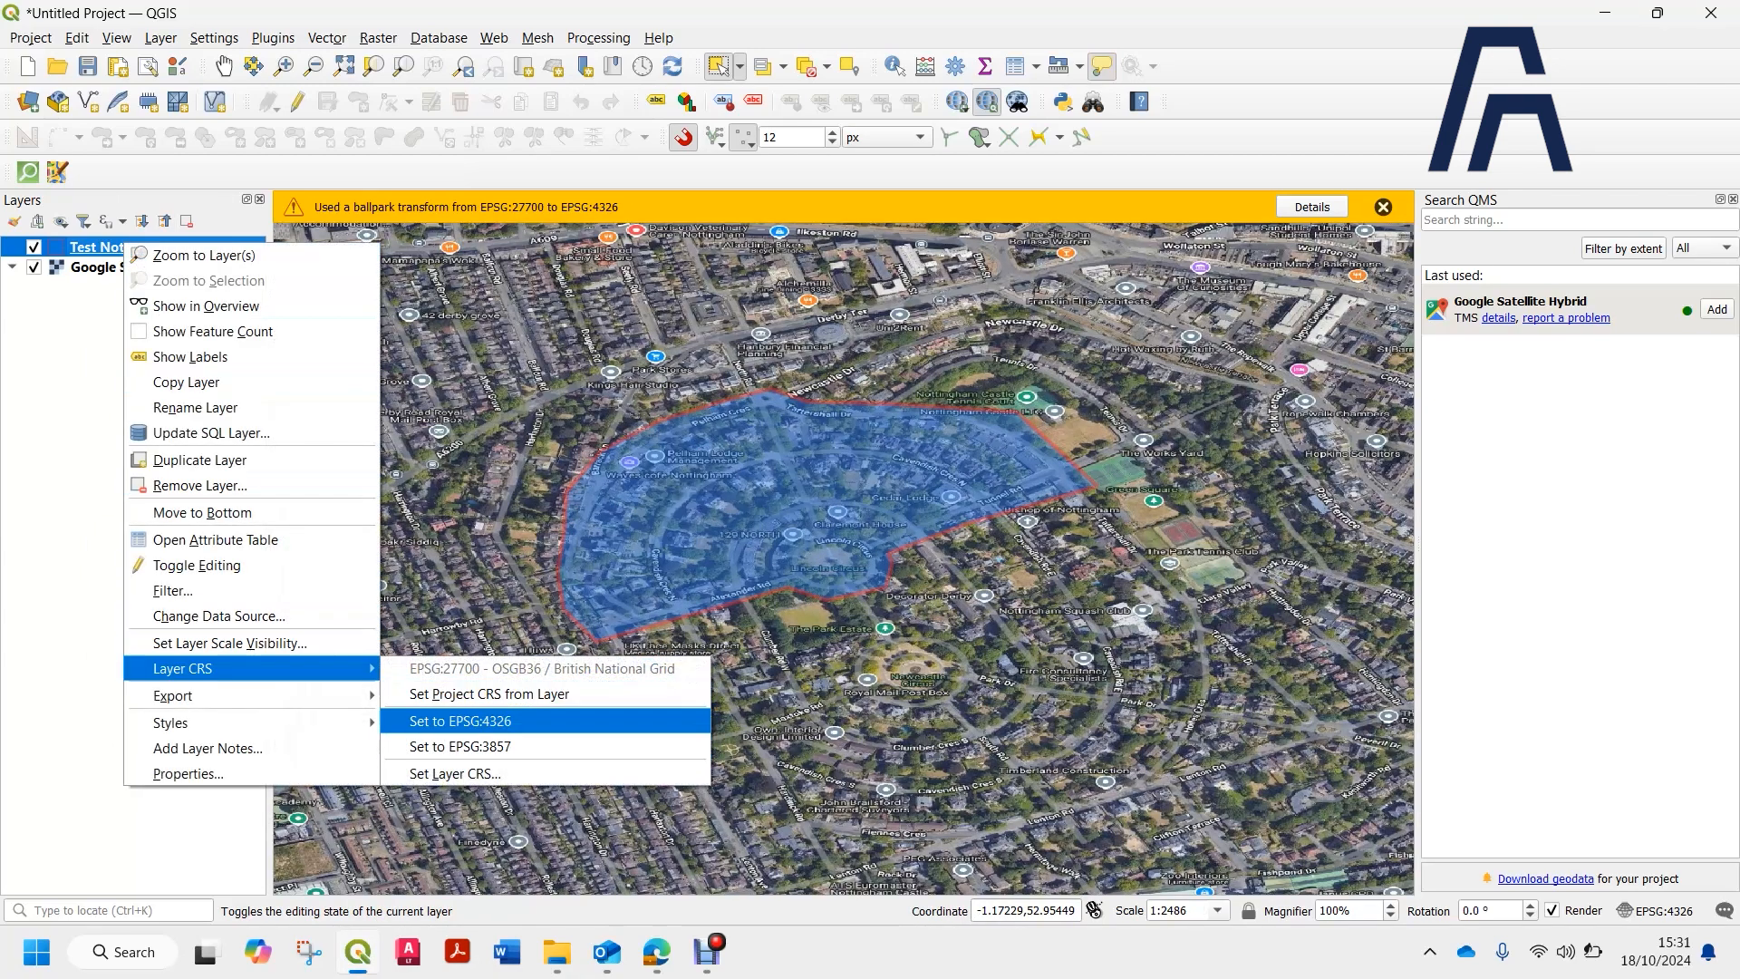
pyautogui.click(460, 720)
pyautogui.rightClick(170, 243)
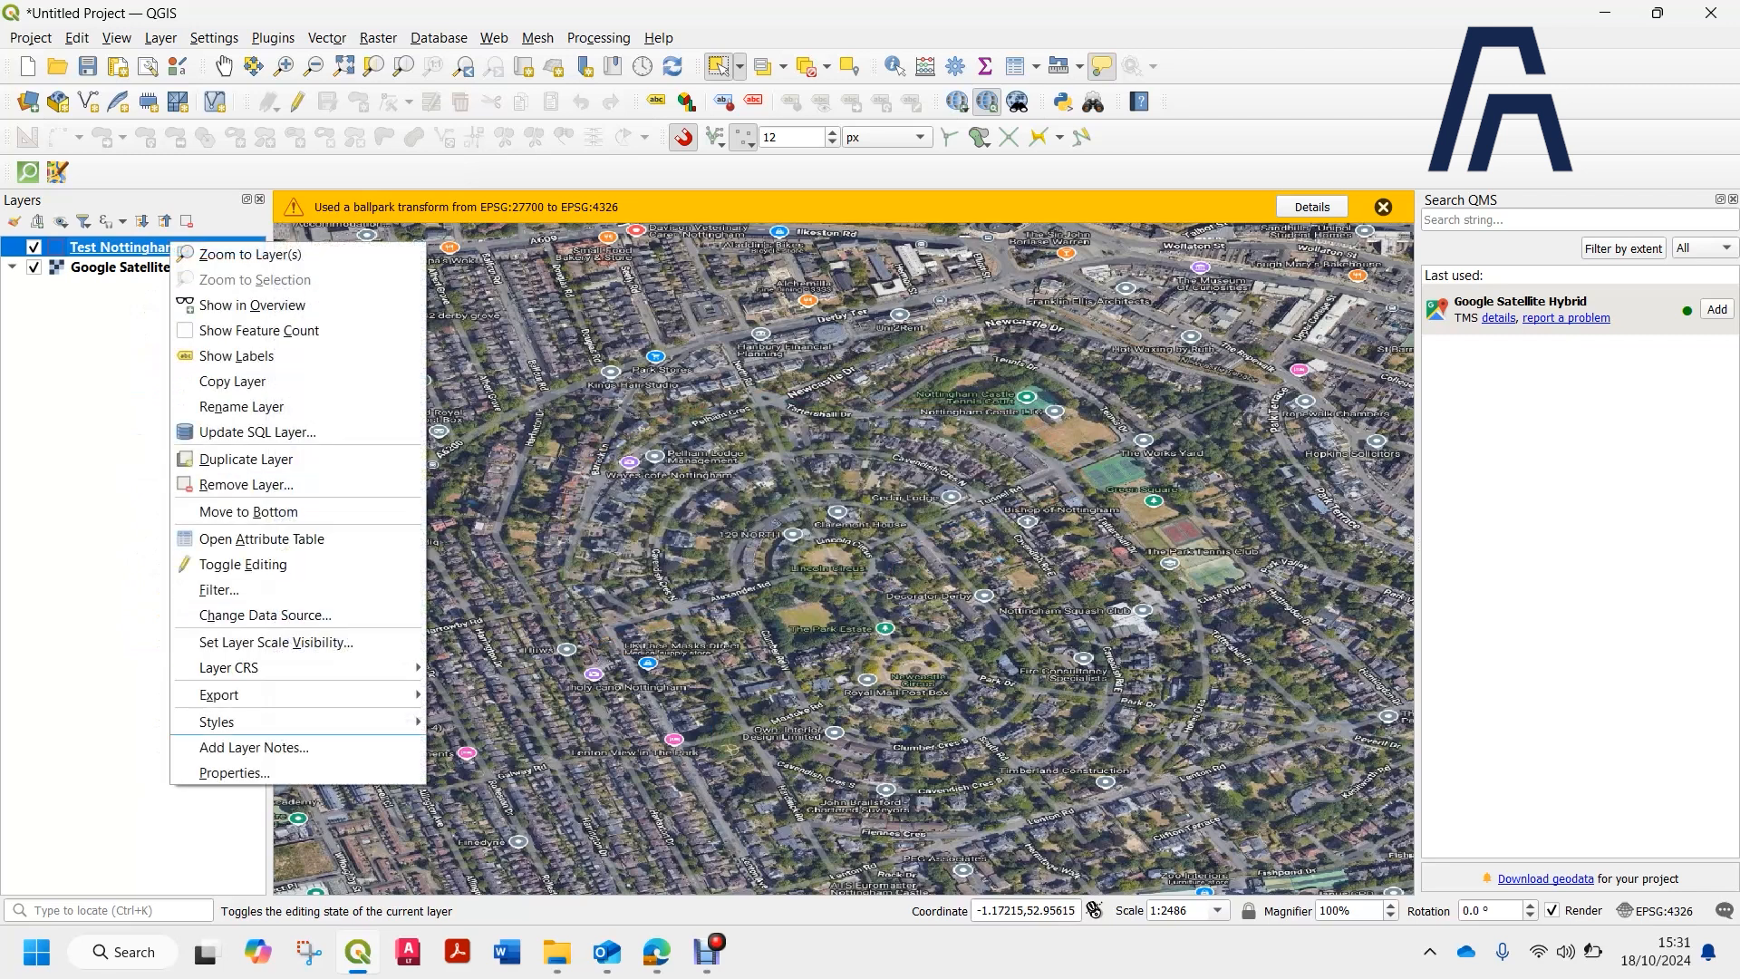
pyautogui.moveTo(235, 694)
pyautogui.moveTo(272, 668)
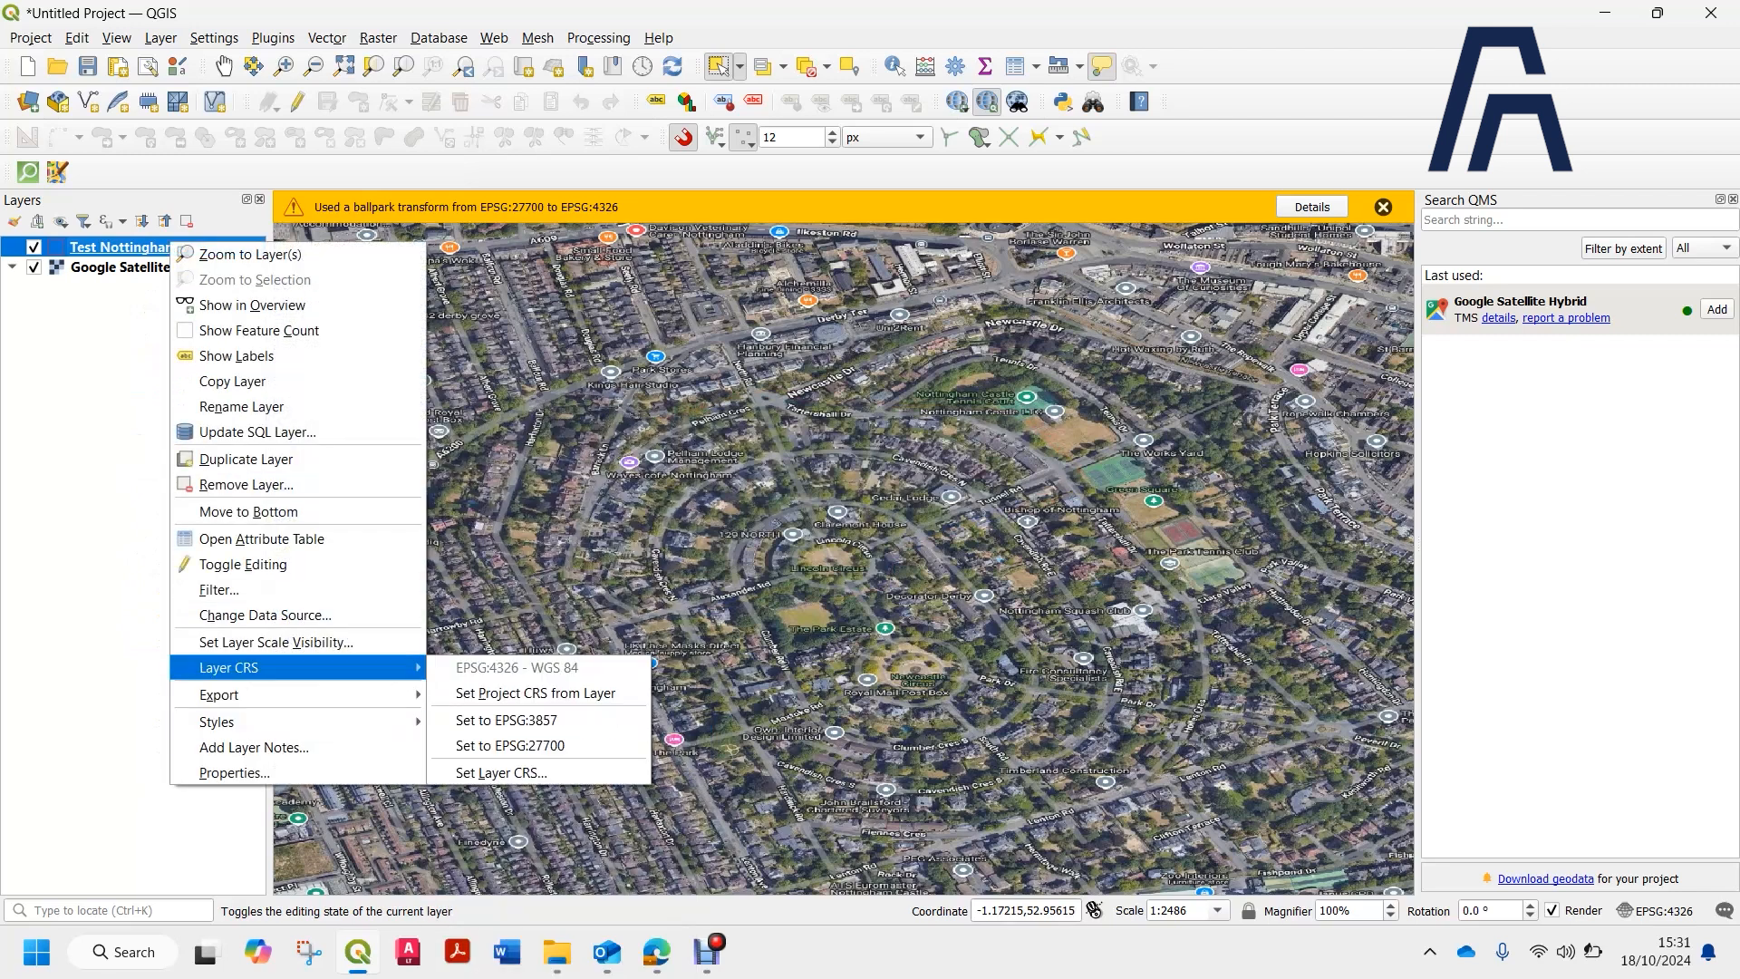
pyautogui.click(471, 719)
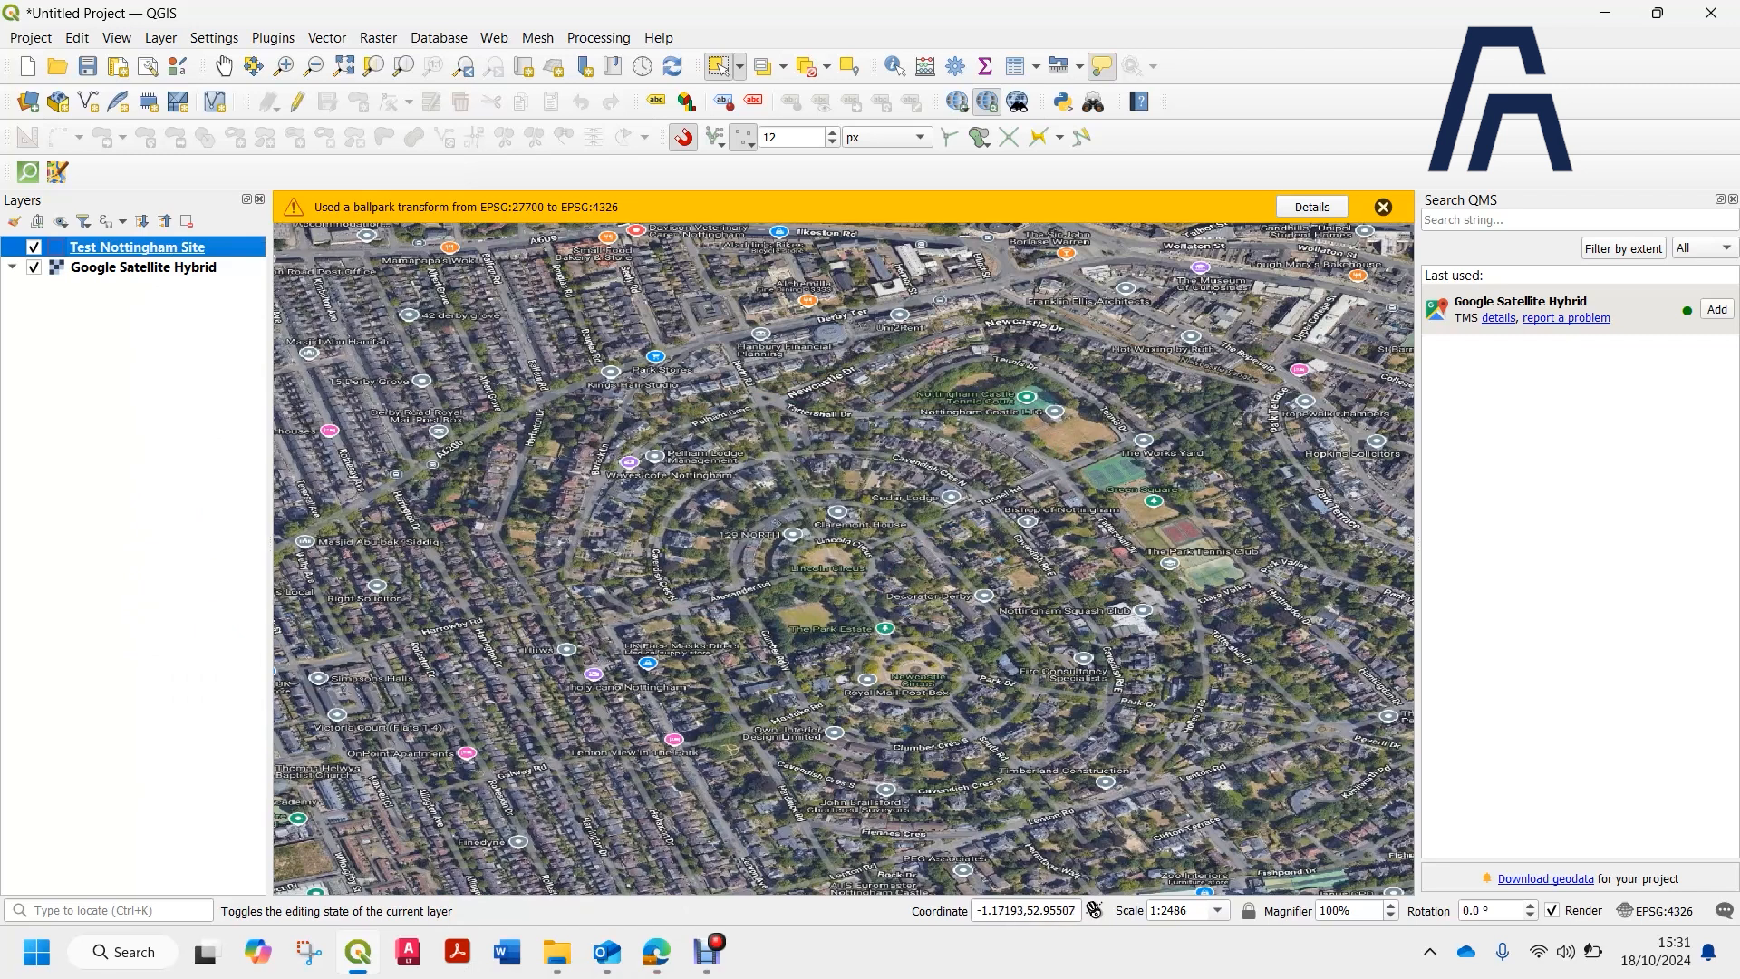
# Restore EPSG:27700 as the Test Nottingham Site layer's coordinate reference system and inspect the site polygon up close.
pyautogui.rightClick(82, 247)
pyautogui.moveTo(181, 727)
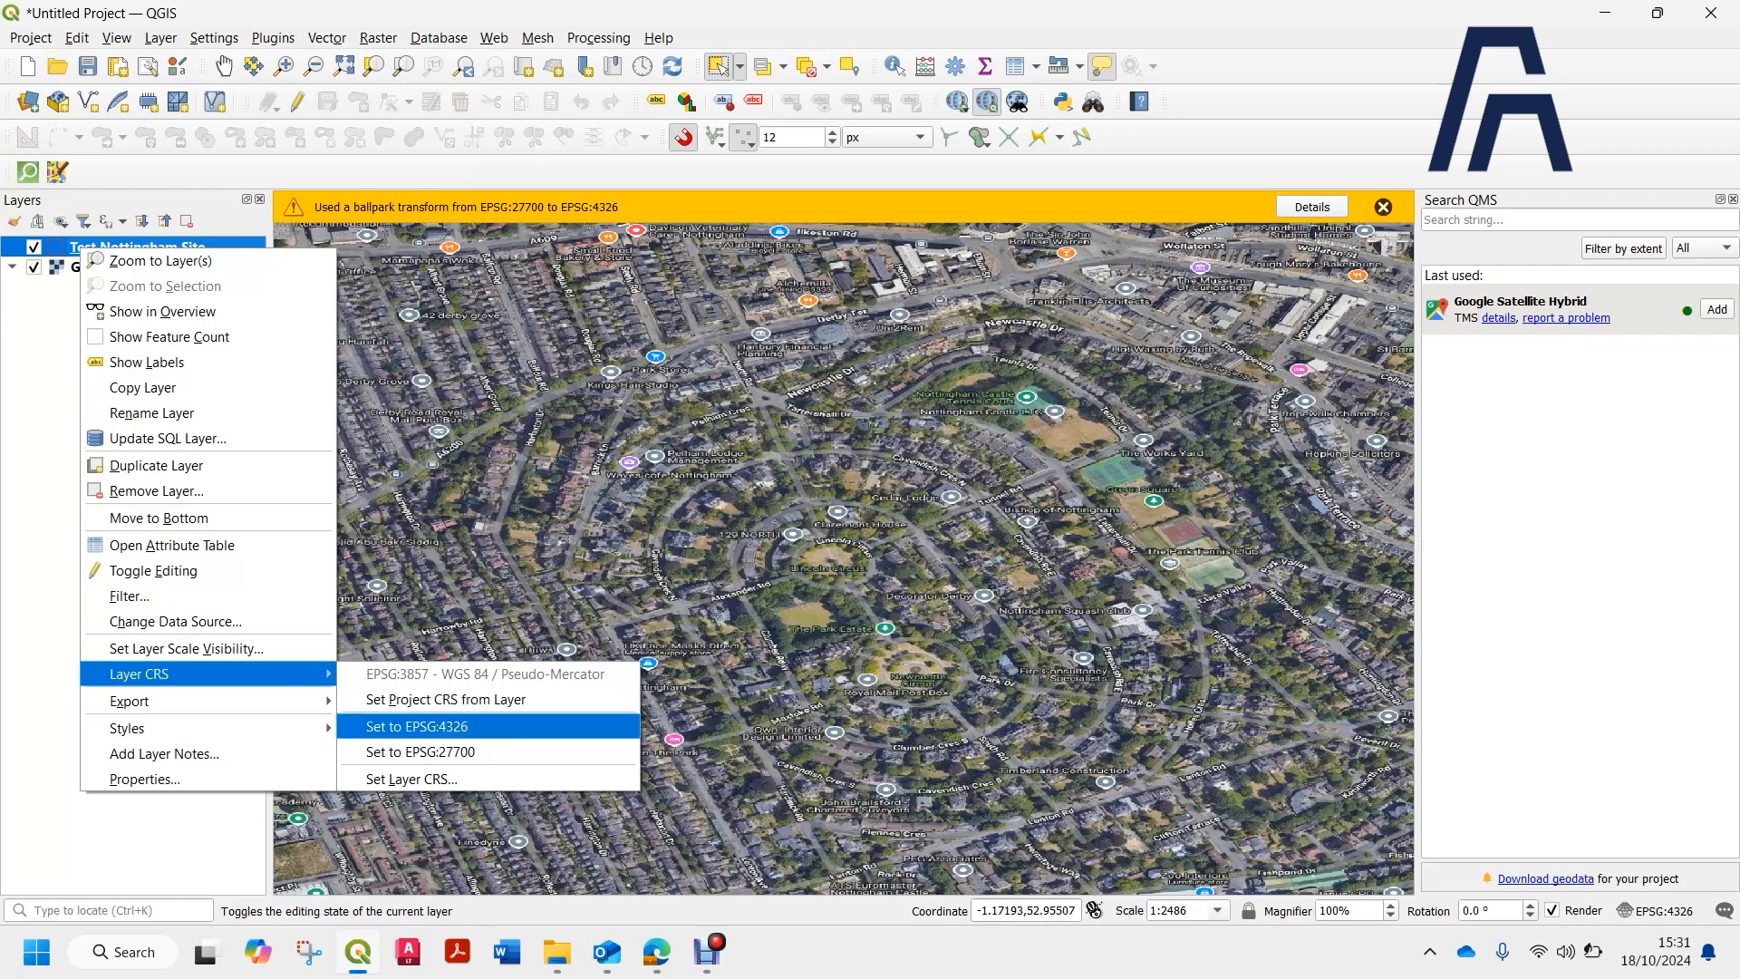
pyautogui.click(420, 751)
pyautogui.scroll(1, 793, 494)
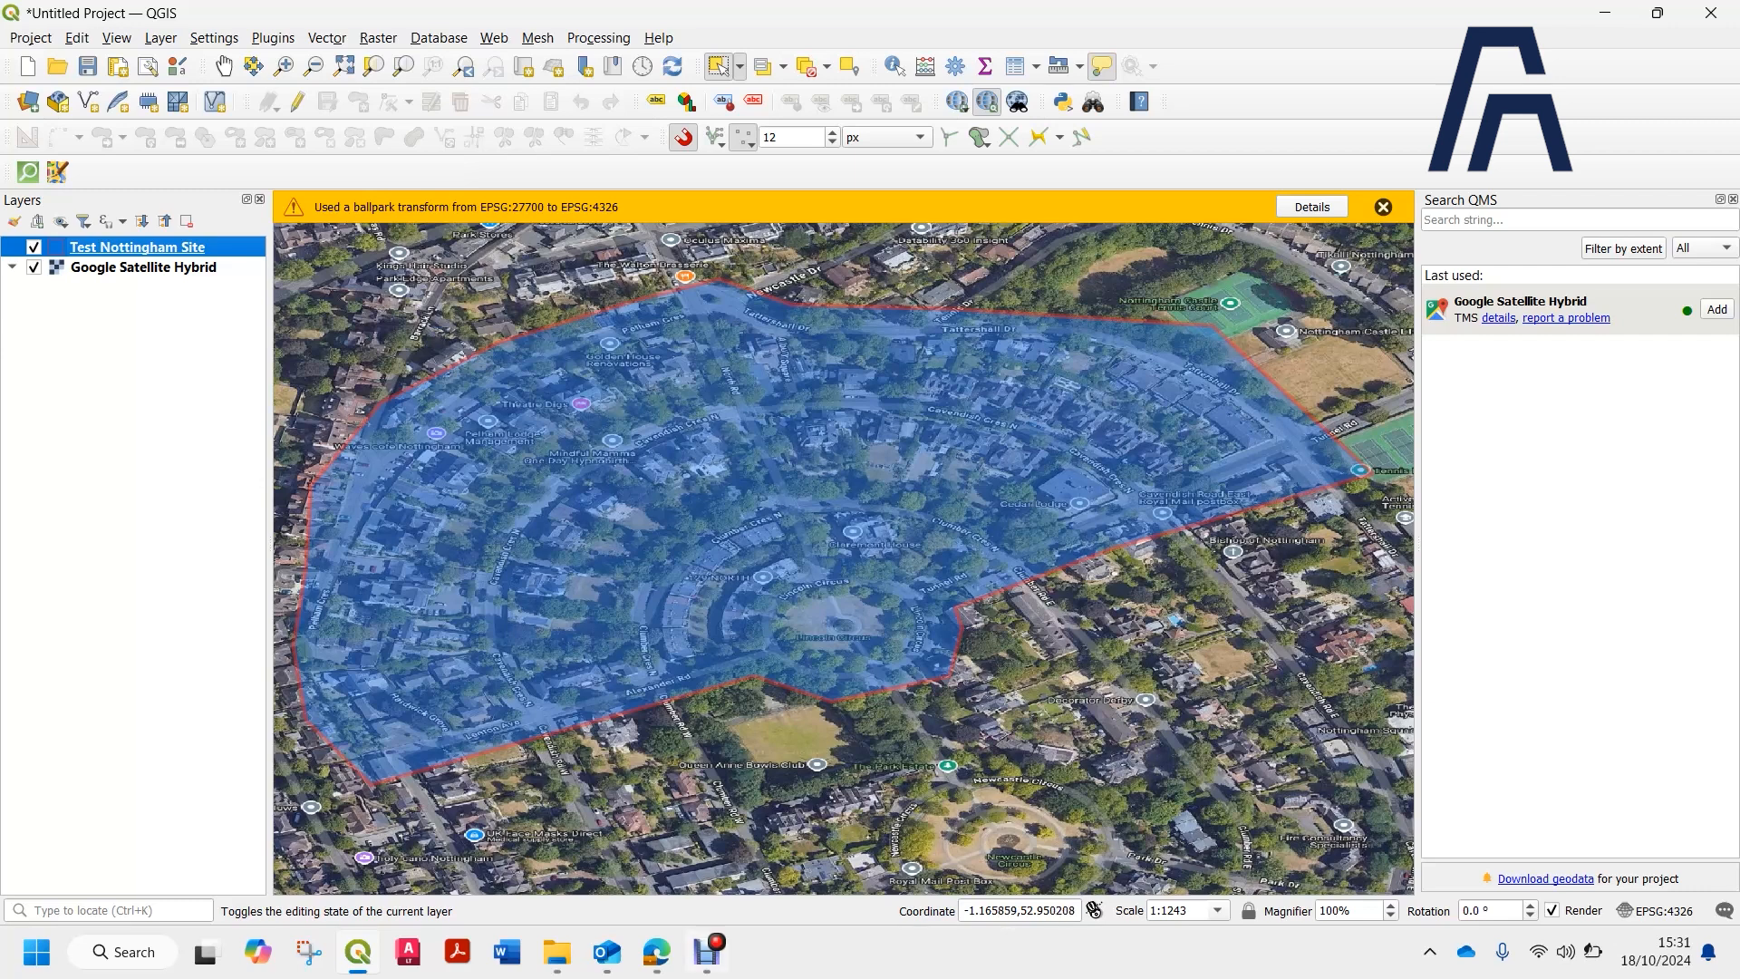
pyautogui.click(707, 952)
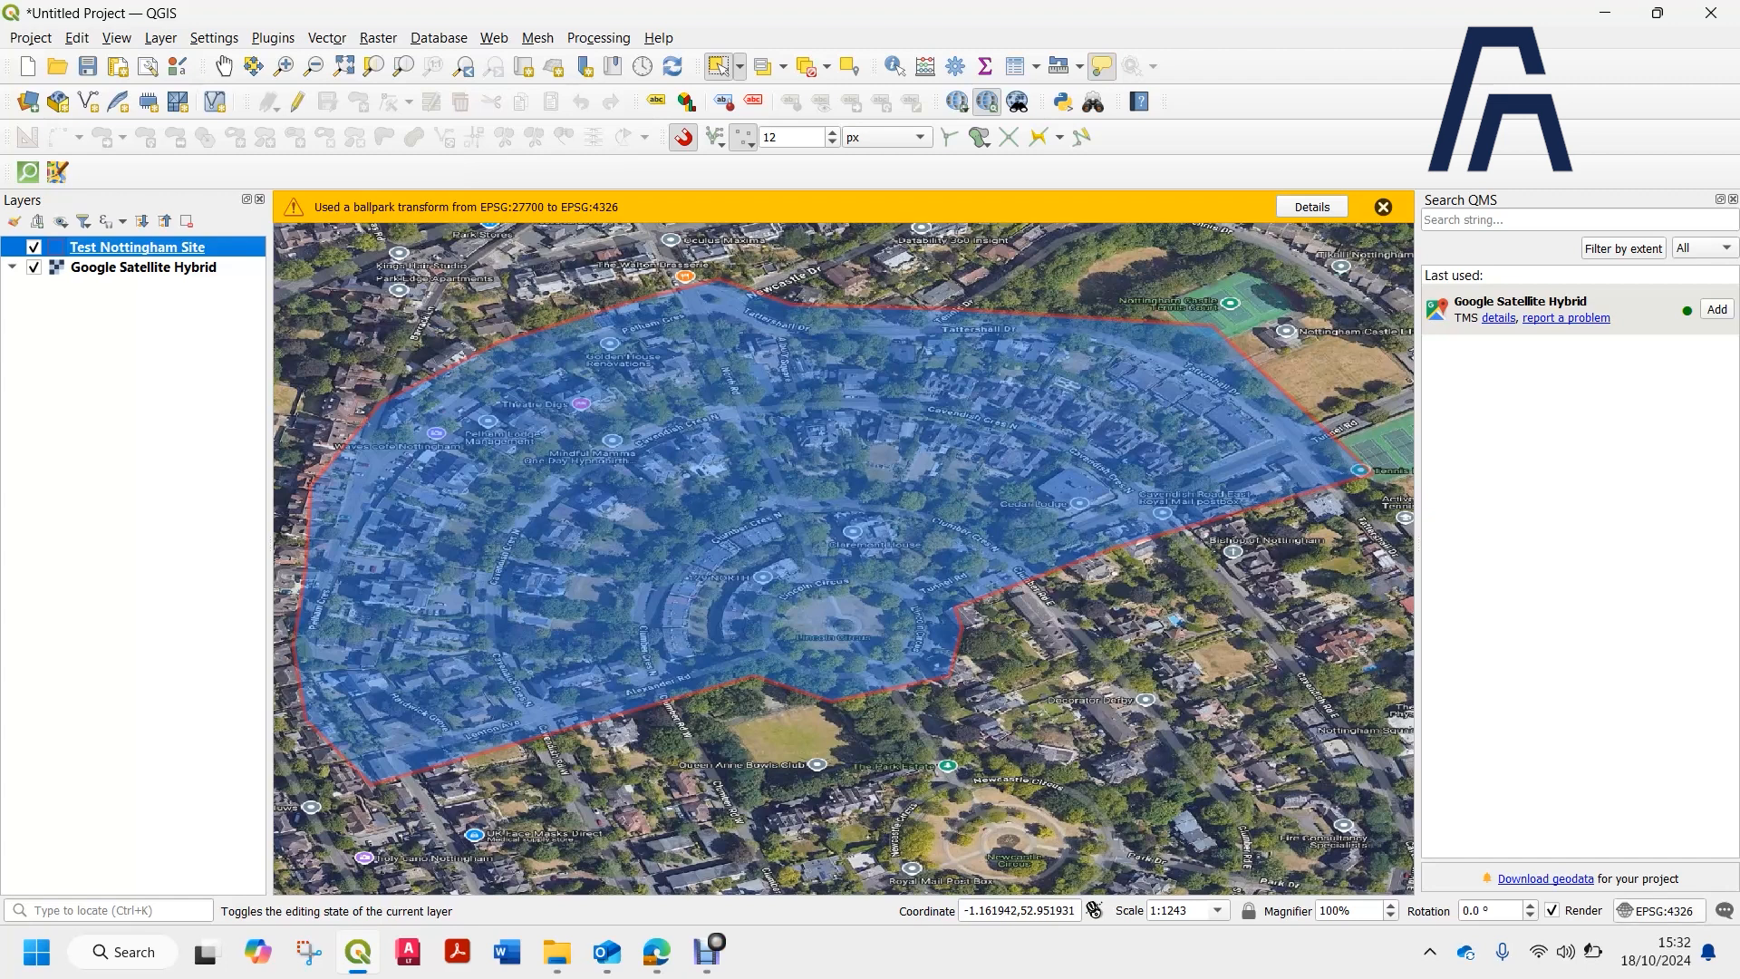
# Set the project coordinate reference system to OSGB36 / British National Grid (EPSG:27700) and view the site within Nottingham.
pyautogui.click(1657, 910)
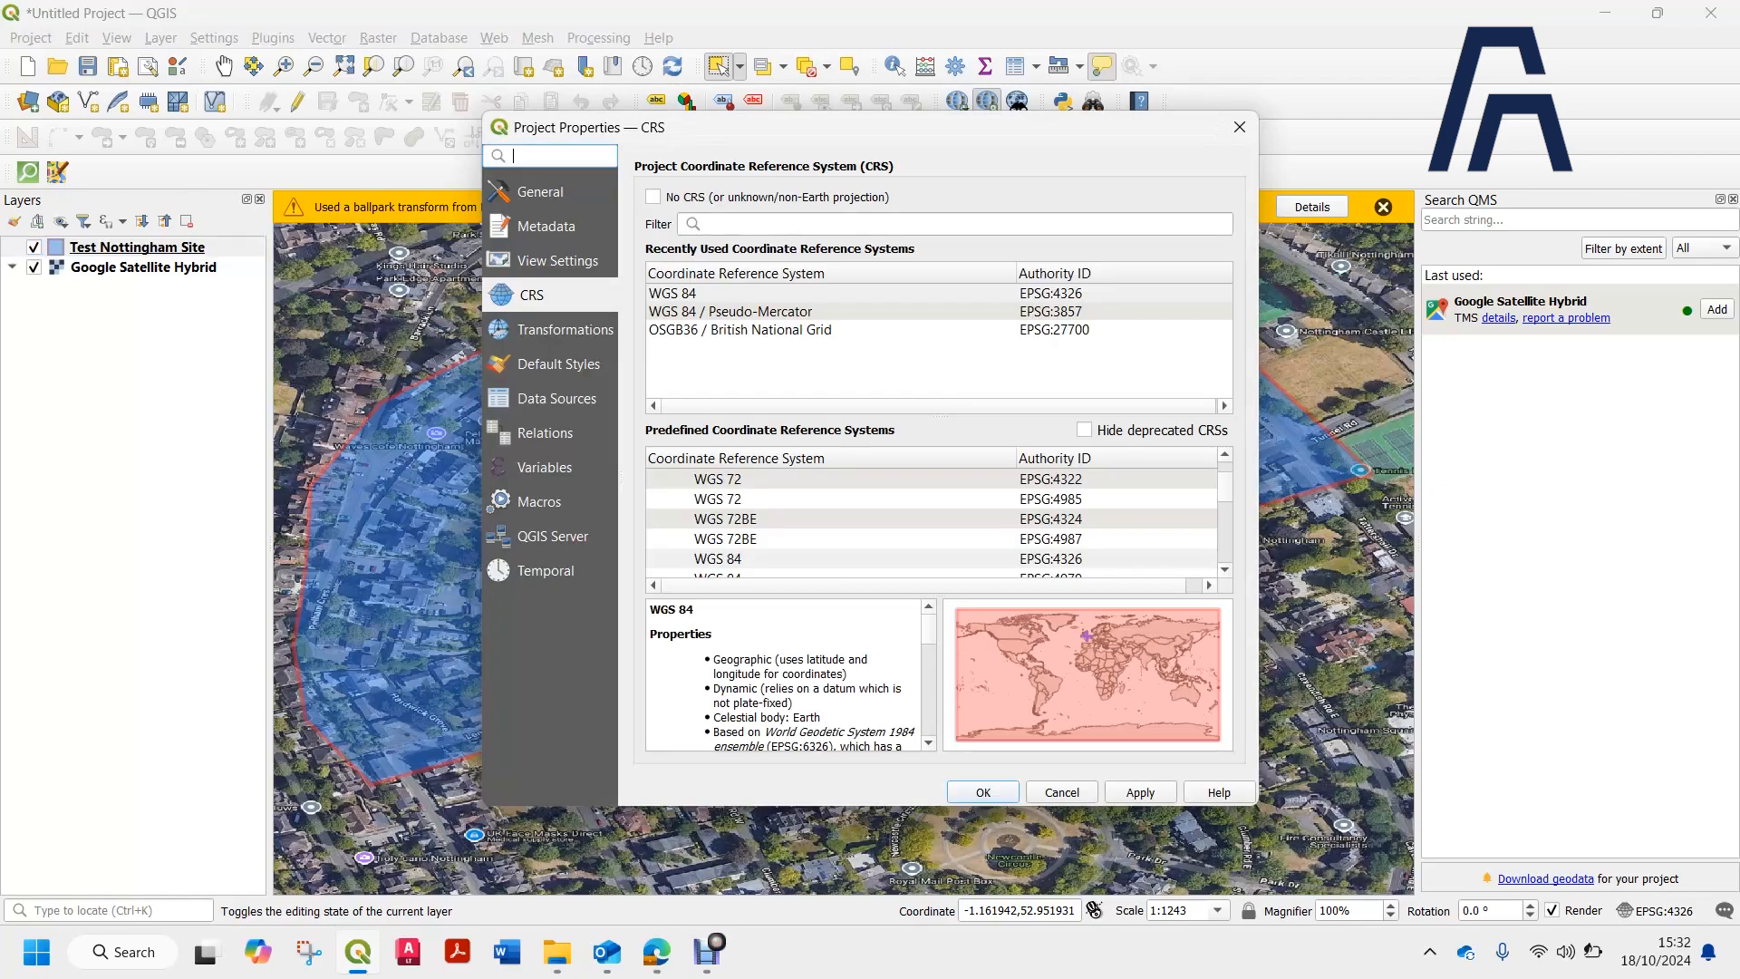
pyautogui.click(739, 330)
pyautogui.click(1140, 792)
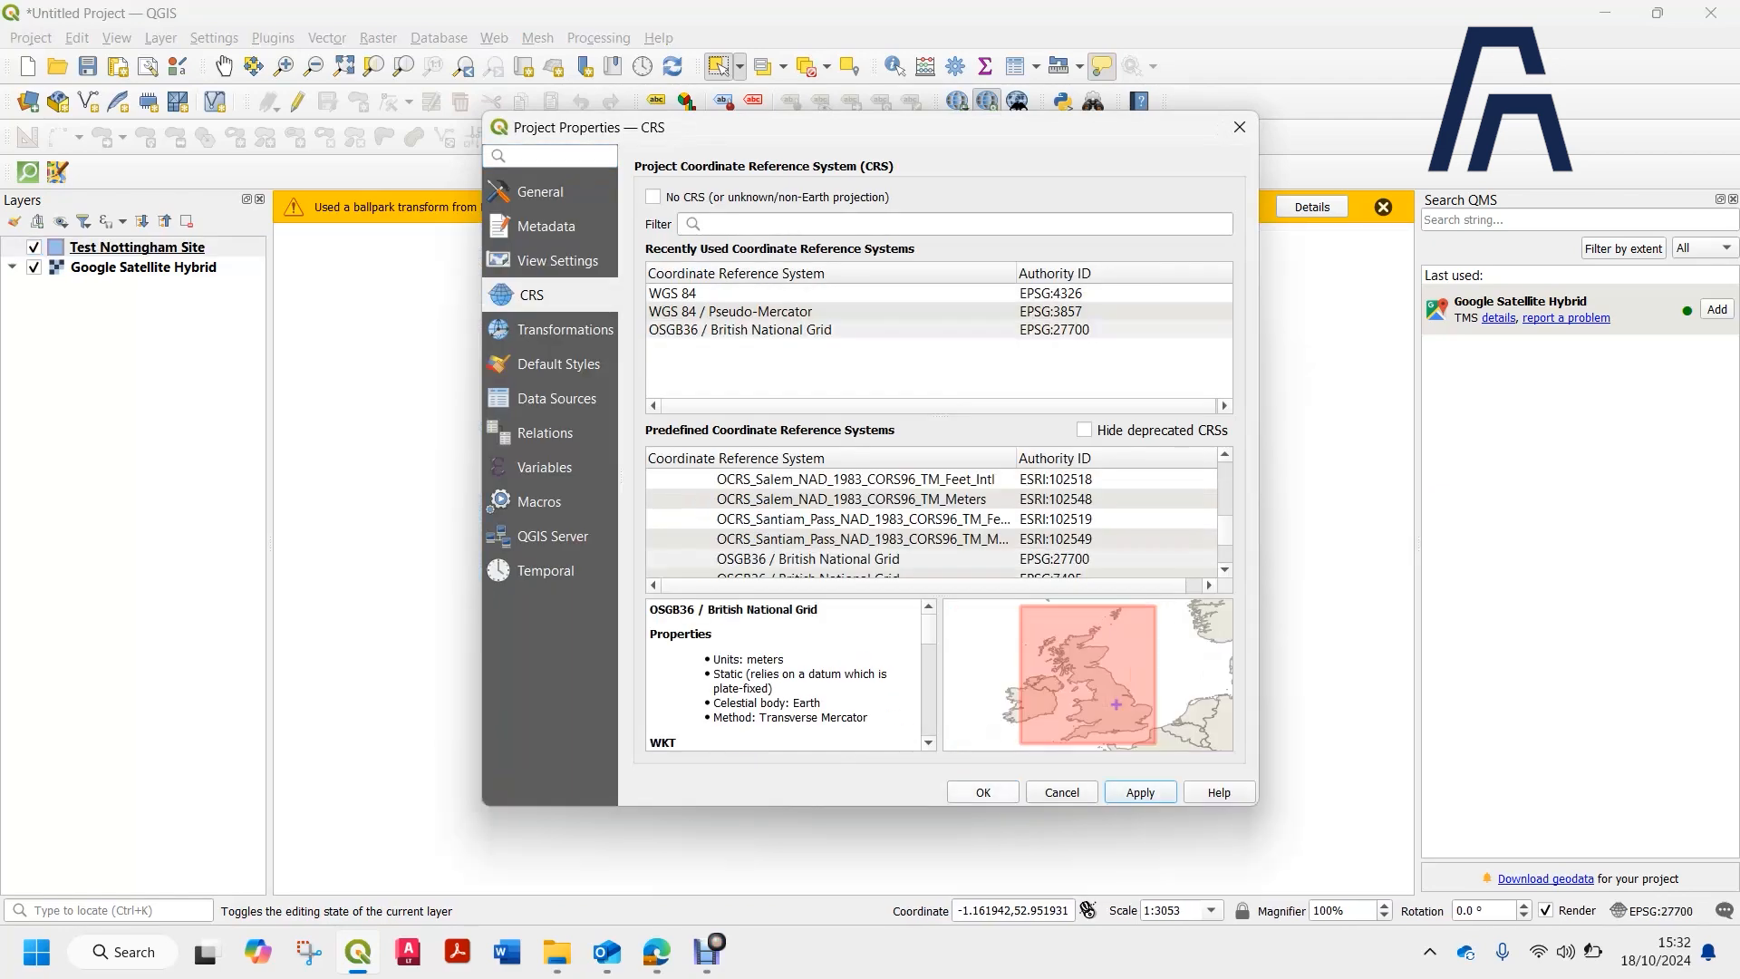
pyautogui.click(984, 792)
pyautogui.scroll(-3, 769, 517)
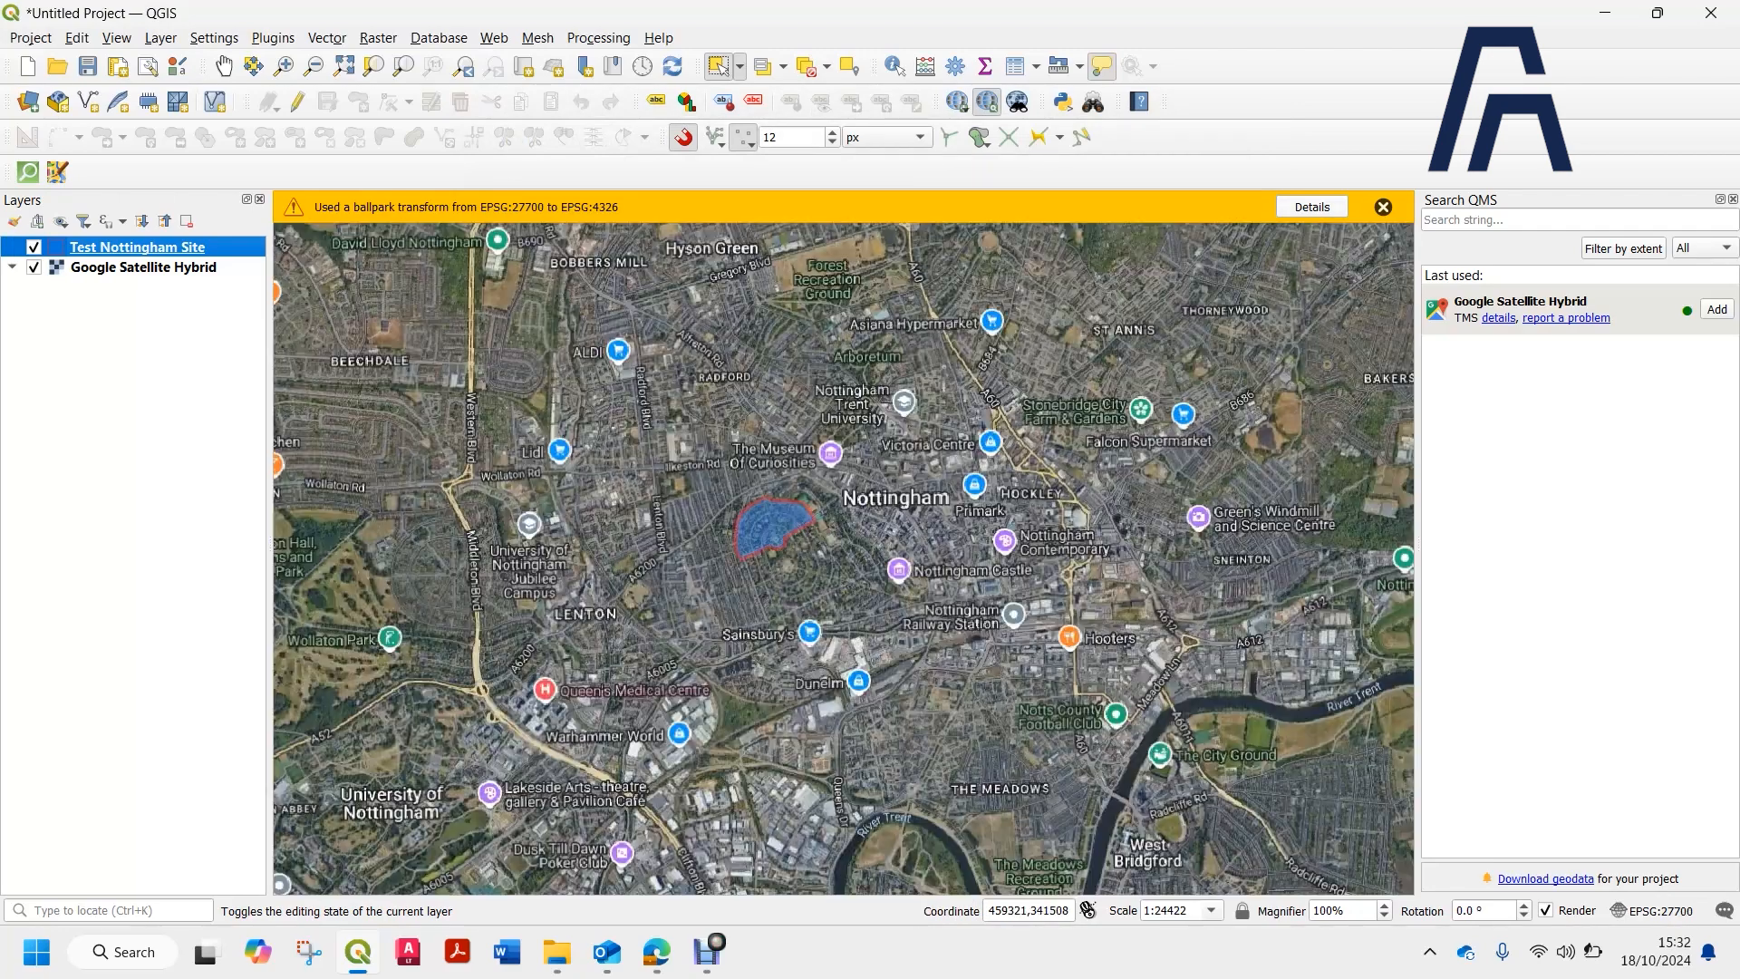
pyautogui.scroll(2, 771, 526)
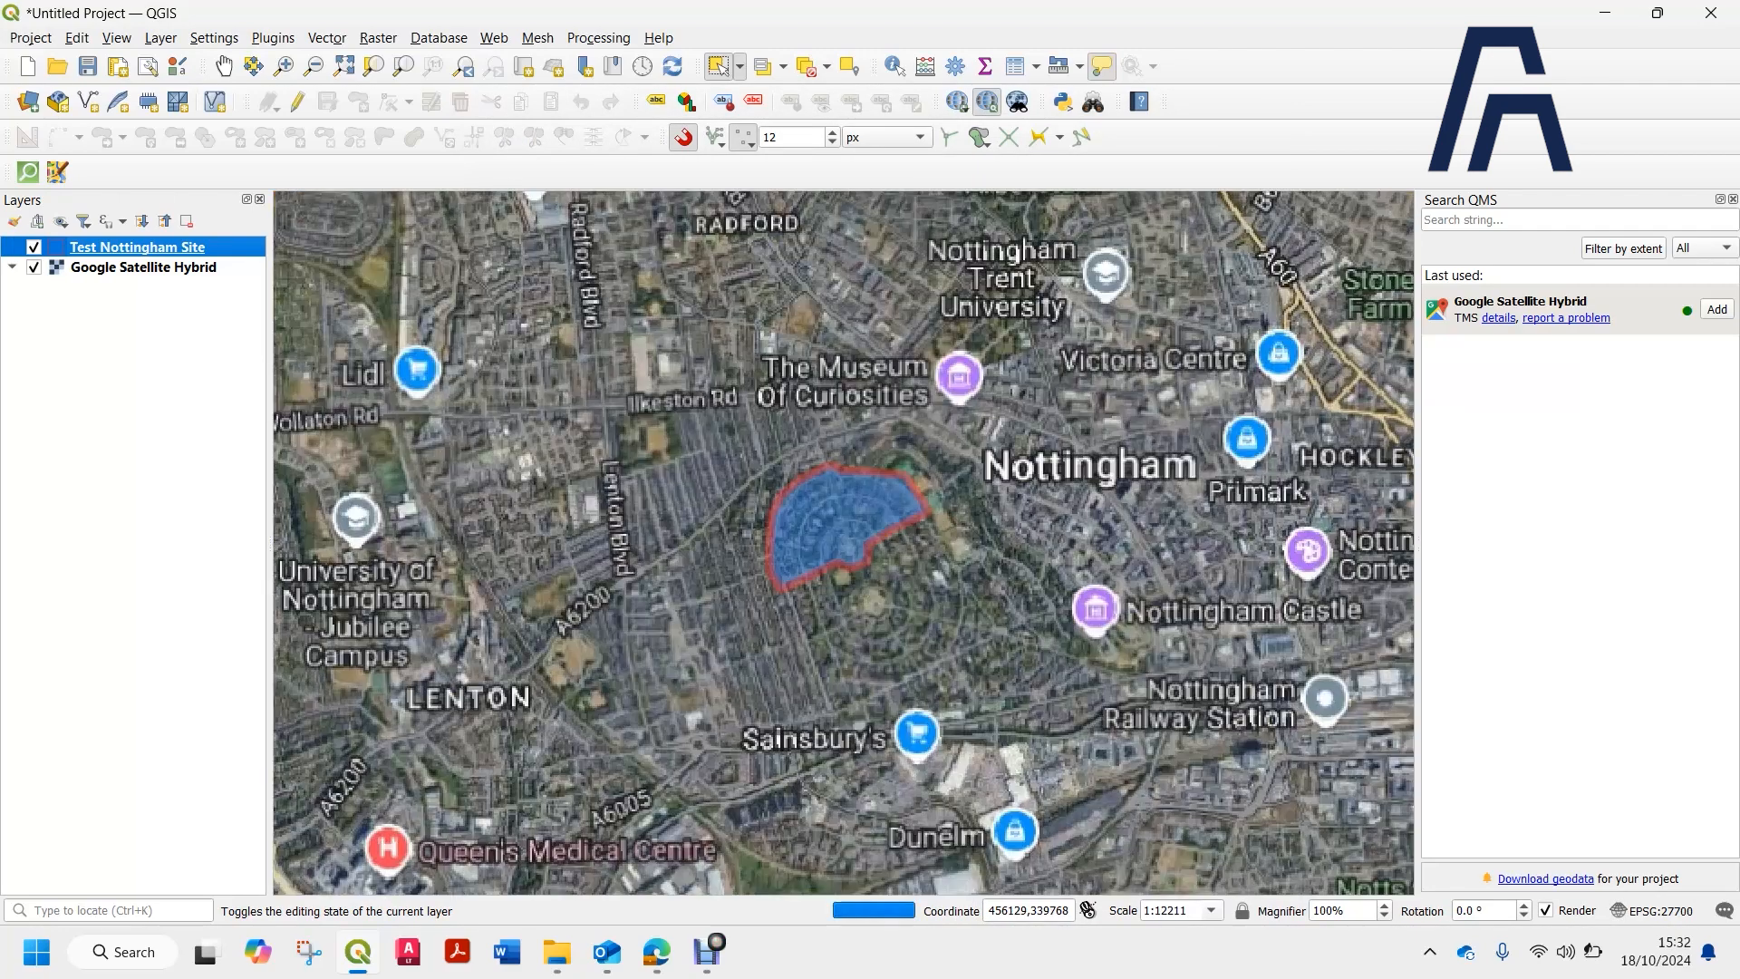
pyautogui.scroll(-1, 902, 418)
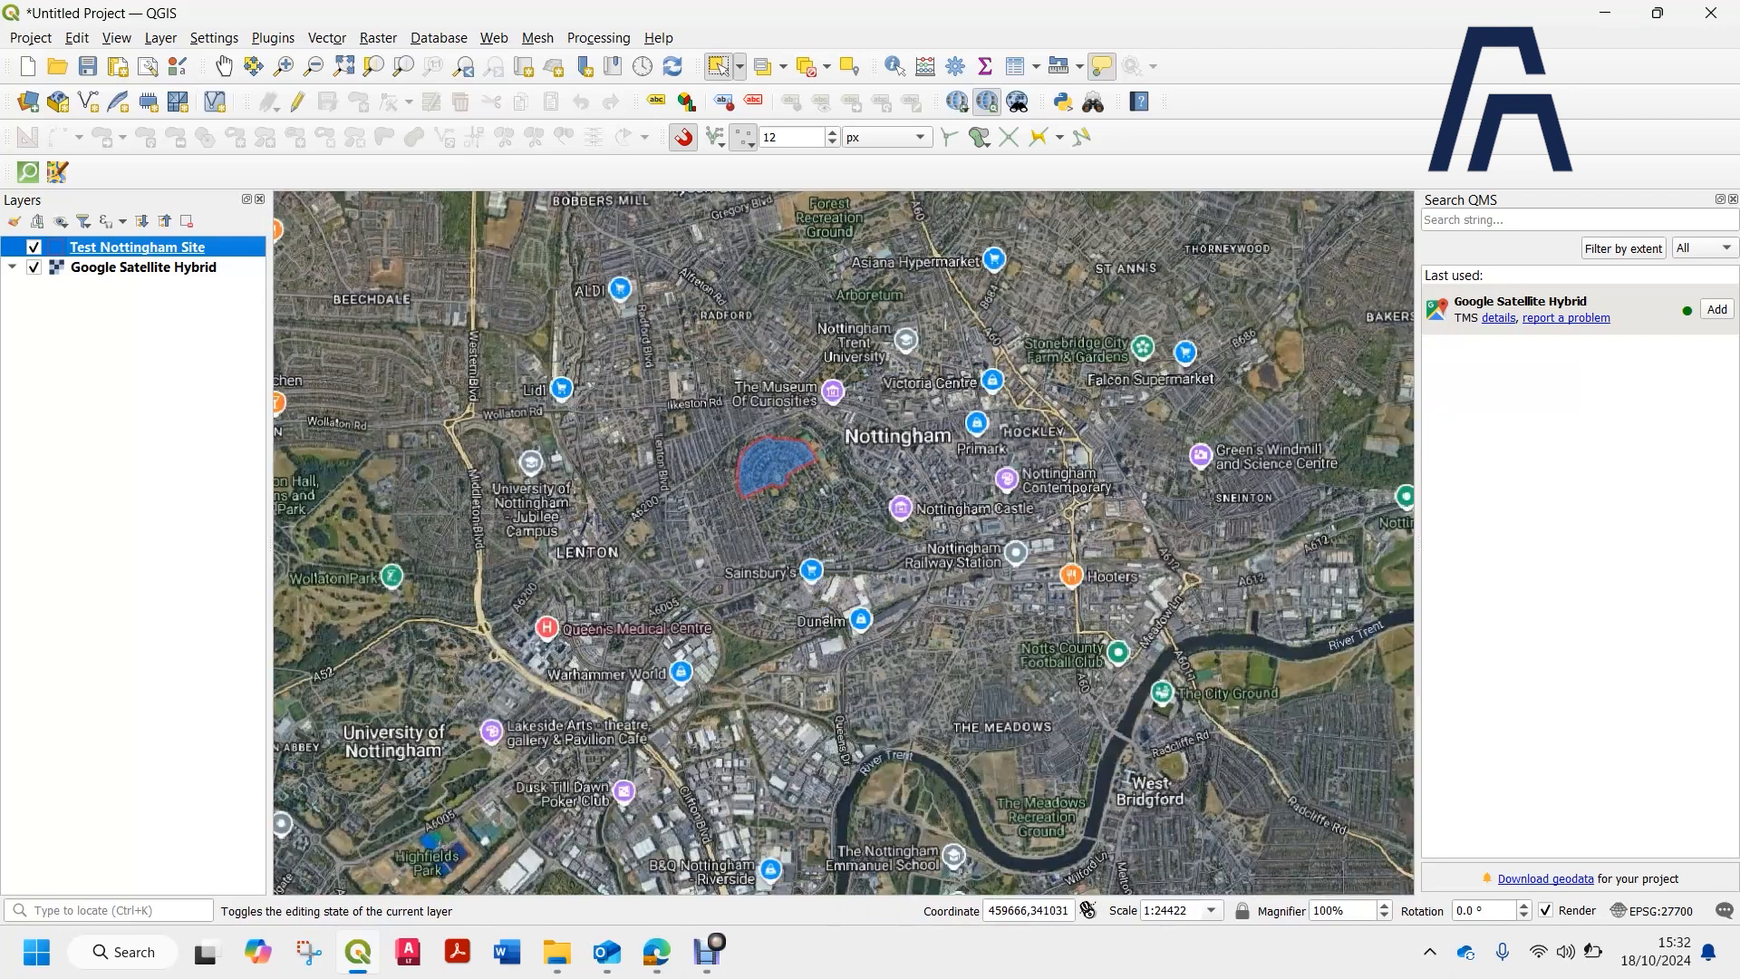
# Add the Google Maps base layer found by searching the map services for "Google map", and hide Google Satellite Hybrid.
pyautogui.click(1541, 220)
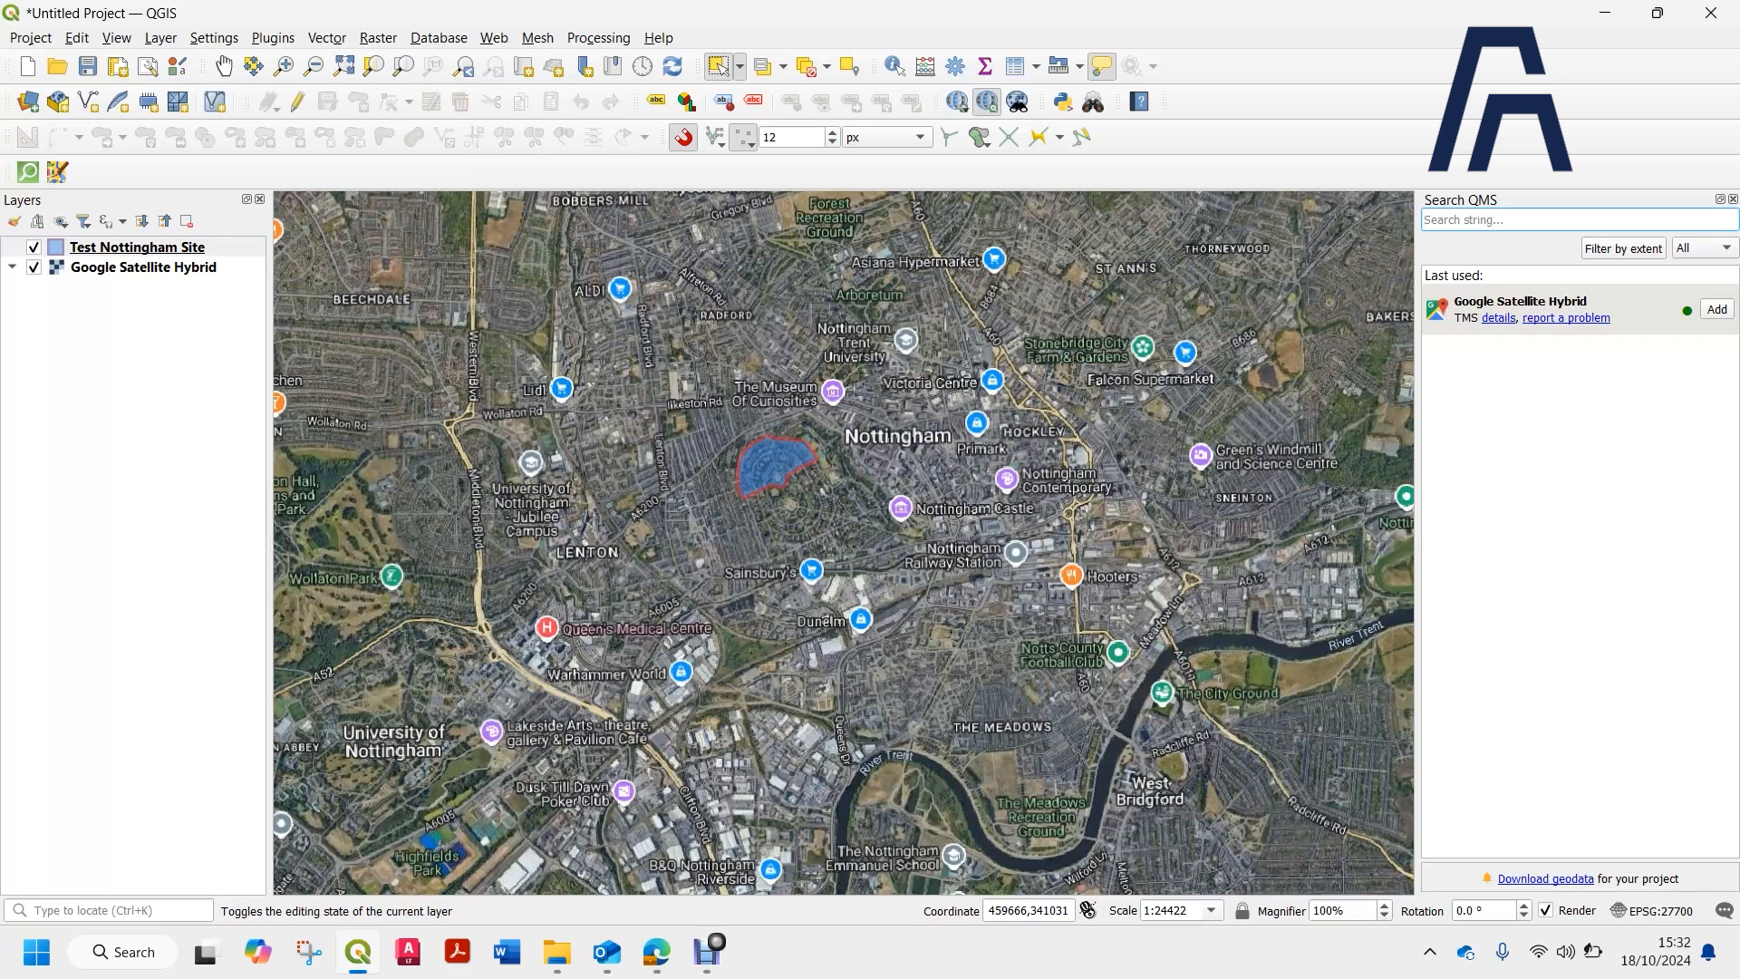
pyautogui.write('Google')
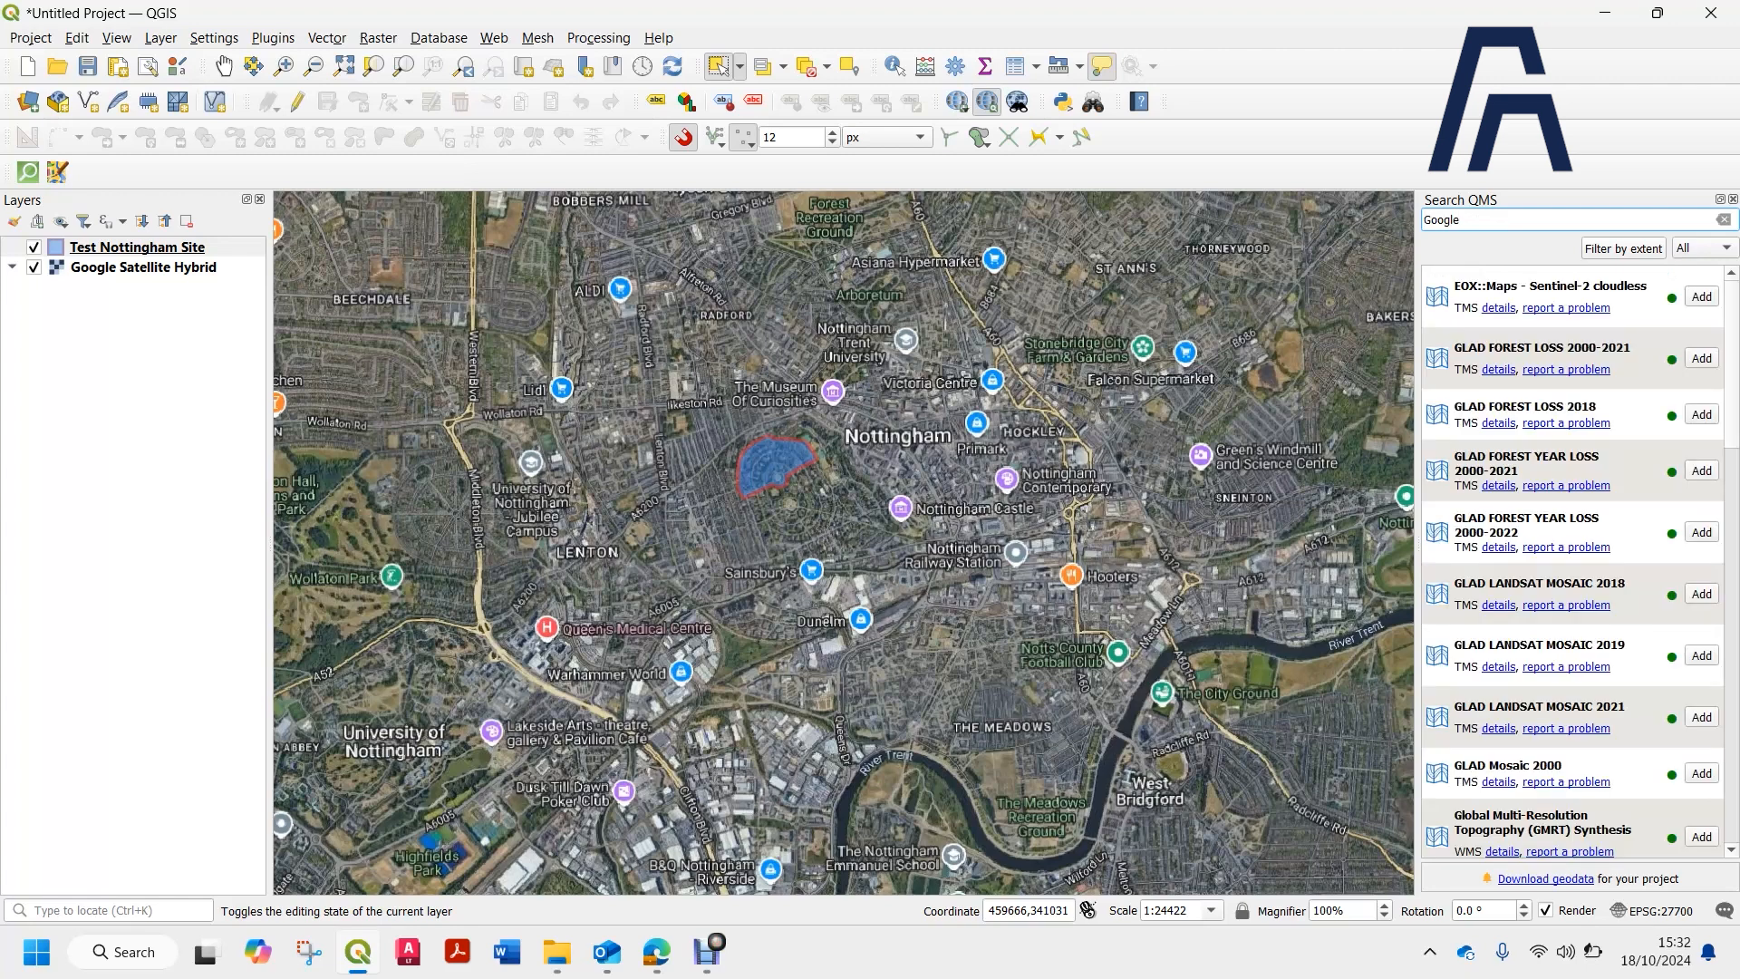
pyautogui.write('map')
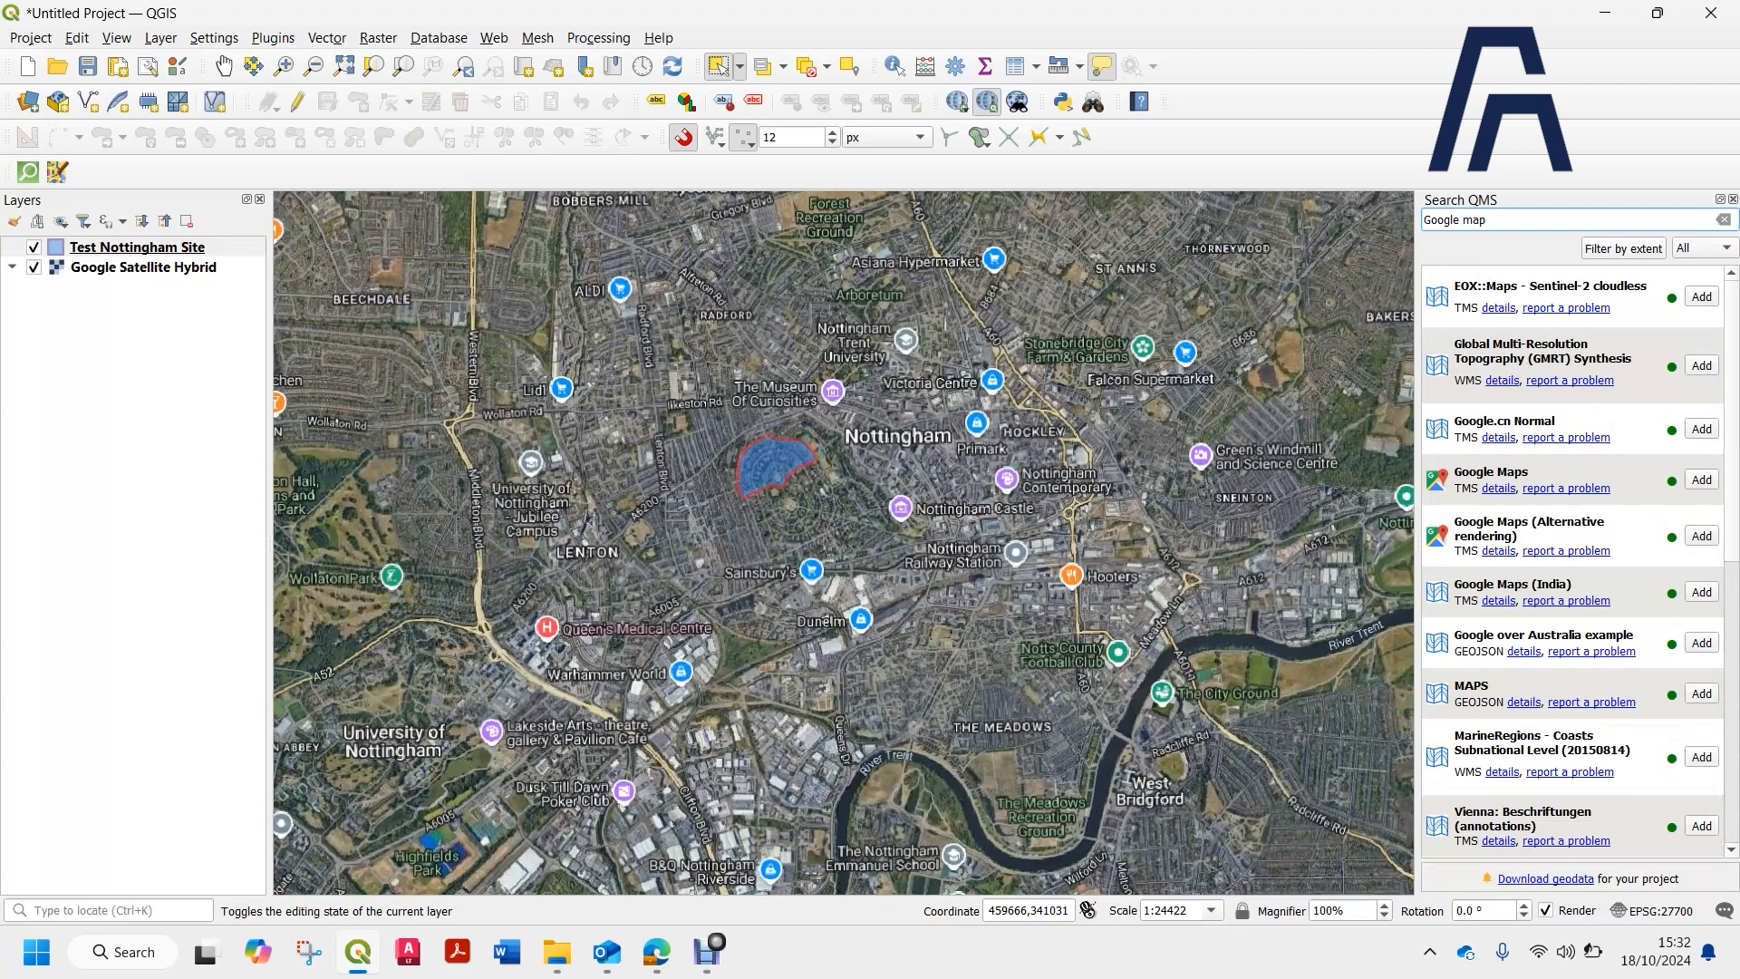
pyautogui.click(1702, 479)
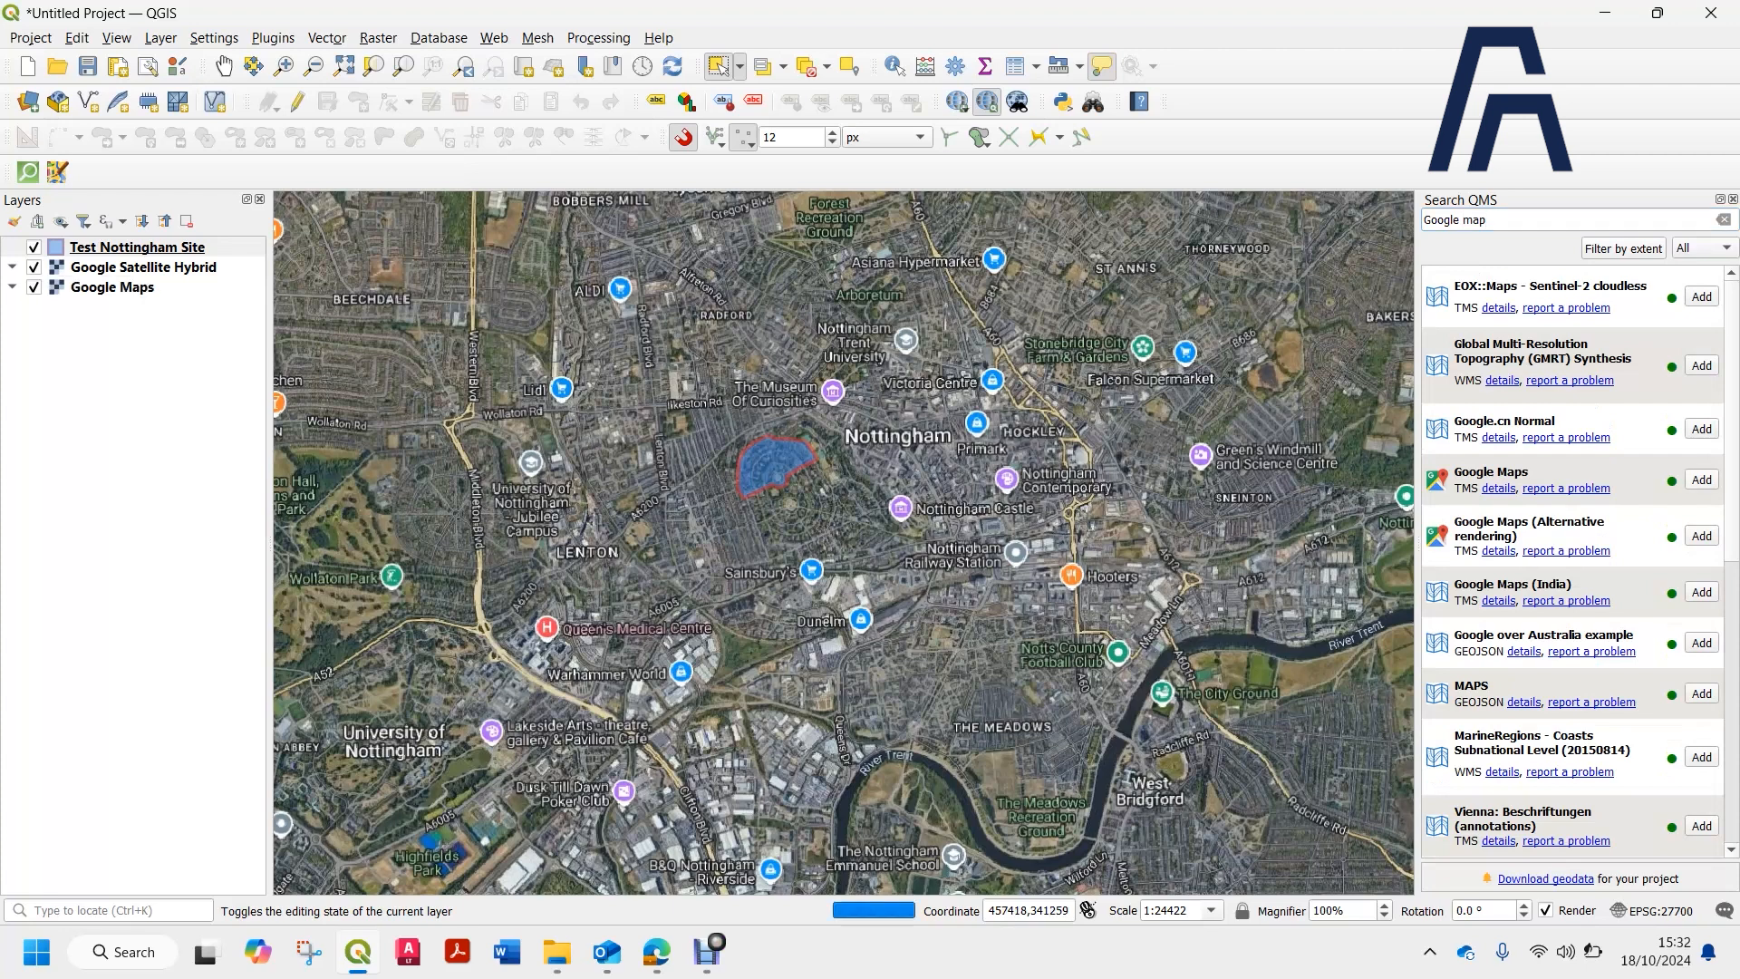
pyautogui.click(143, 267)
pyautogui.press('space')
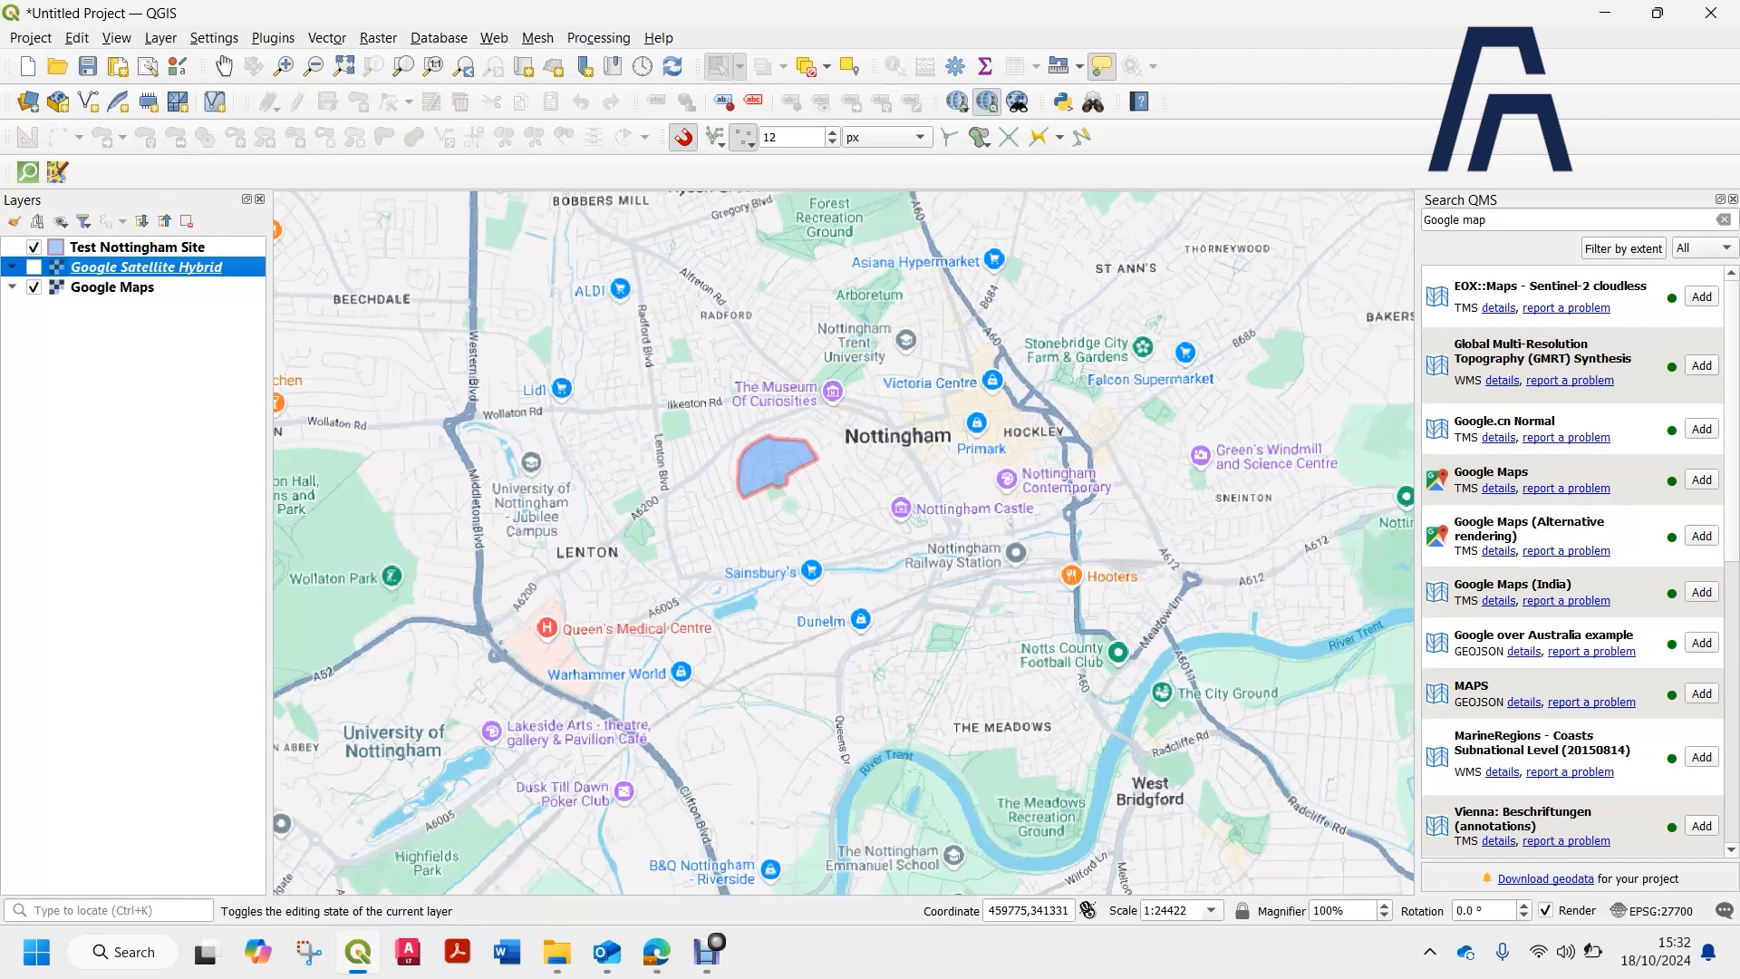
# Add the Bing maps base layer found by searching the map services for "Bing", and hide Google Maps.
pyautogui.click(1545, 221)
pyautogui.hotkey('ctrl', 'a')
pyautogui.press('BackSpace')
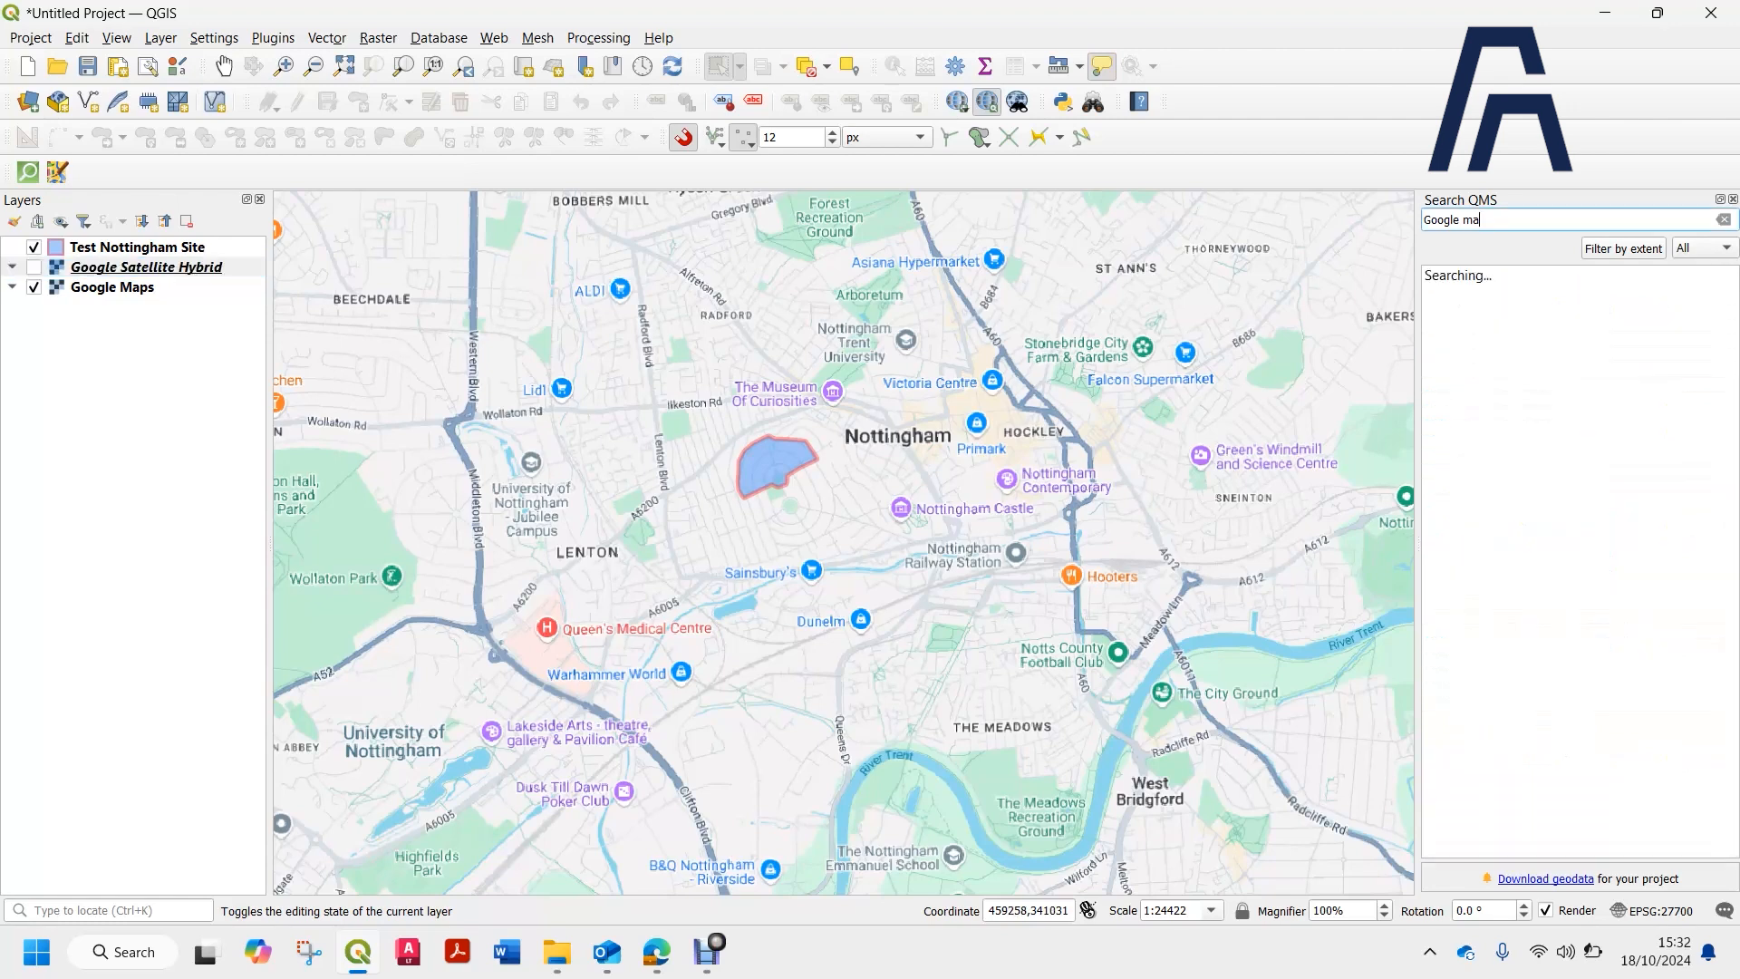
pyautogui.write('Bing')
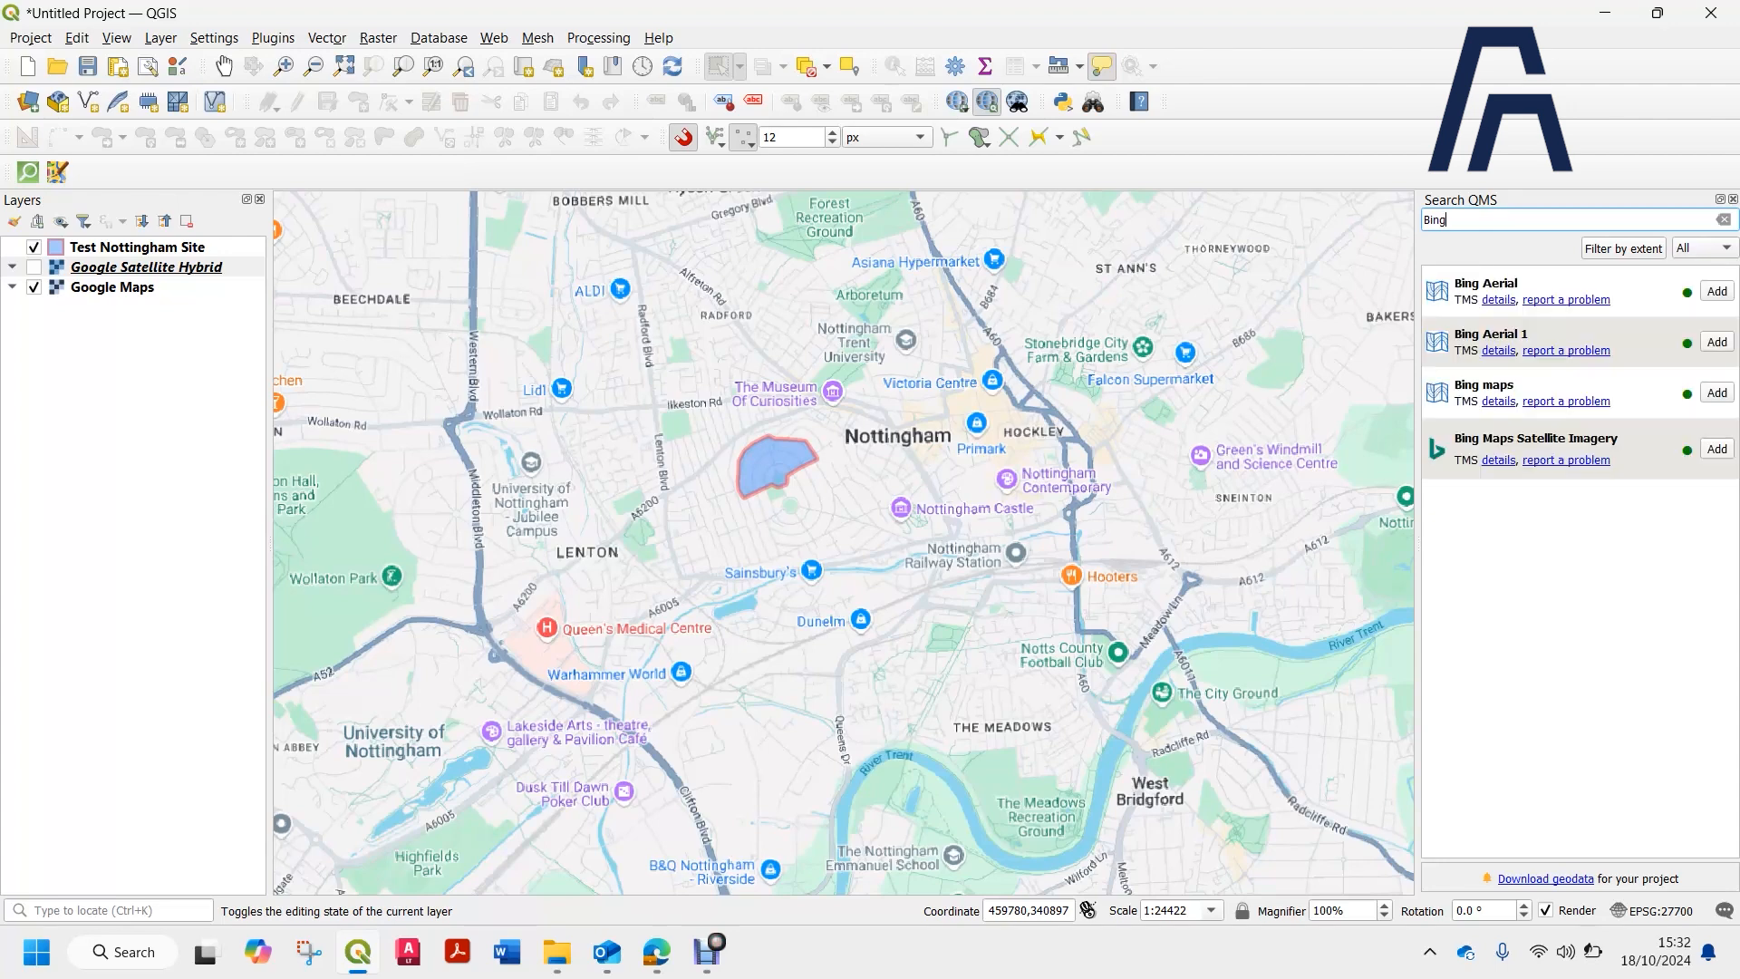
pyautogui.click(1717, 393)
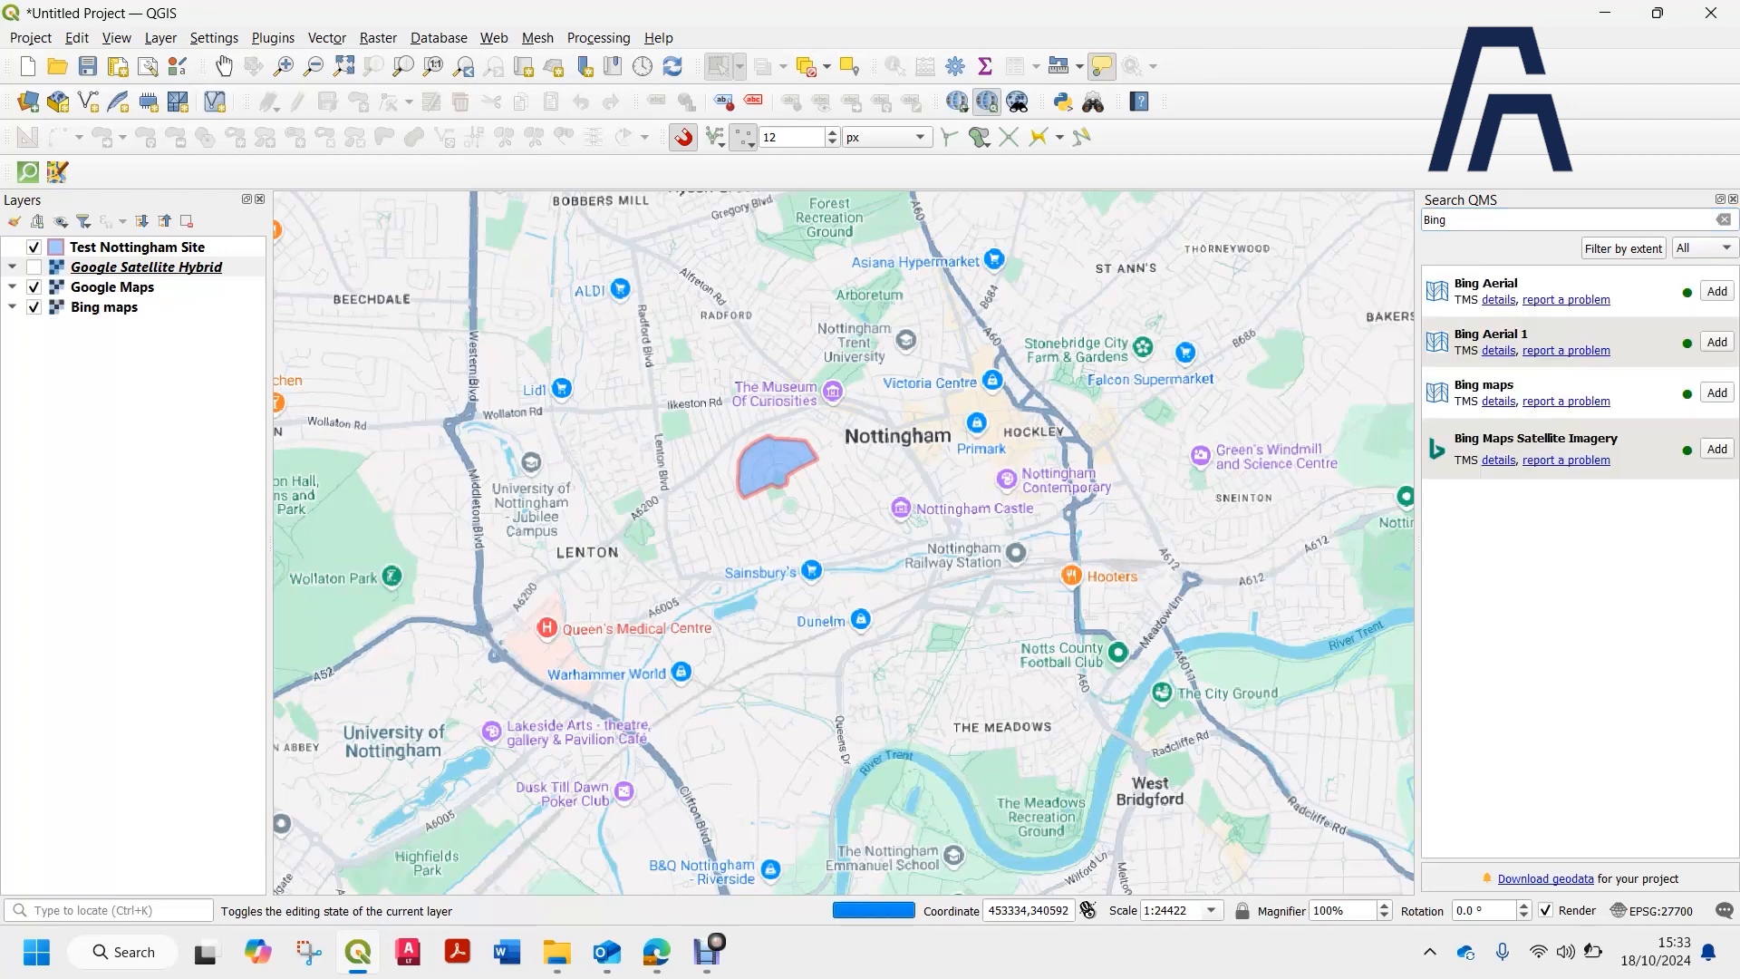
pyautogui.click(34, 286)
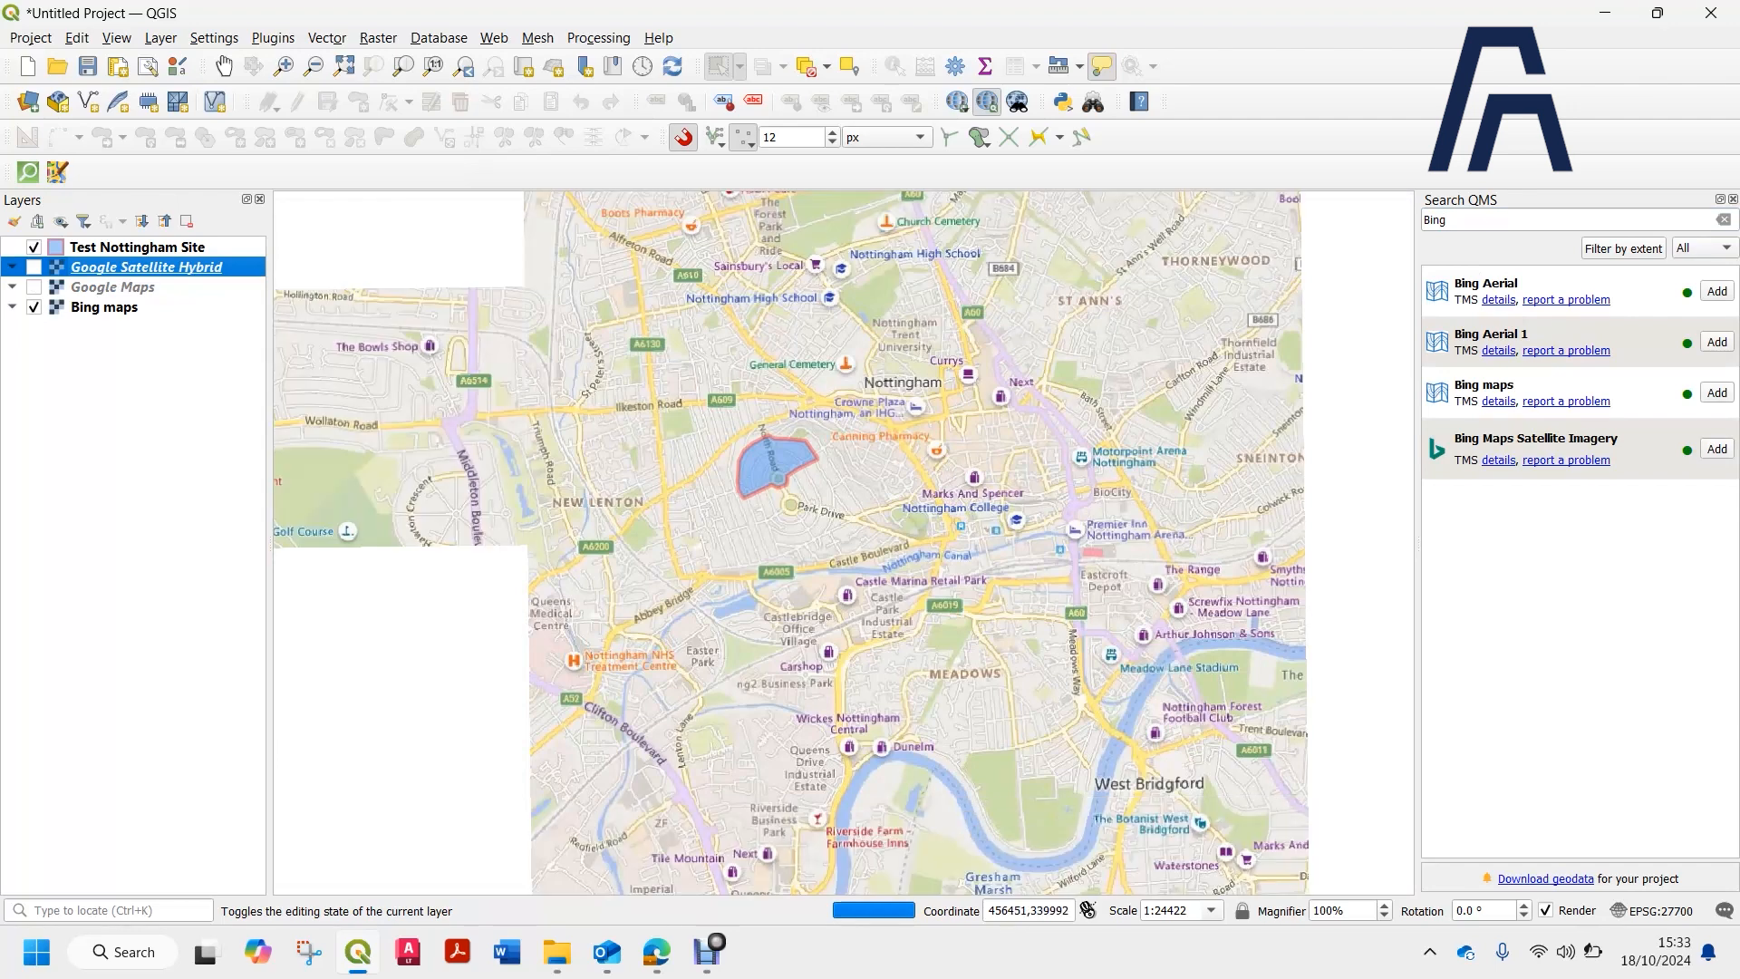
pyautogui.moveTo(1486, 220); pyautogui.dragTo(1411, 220)
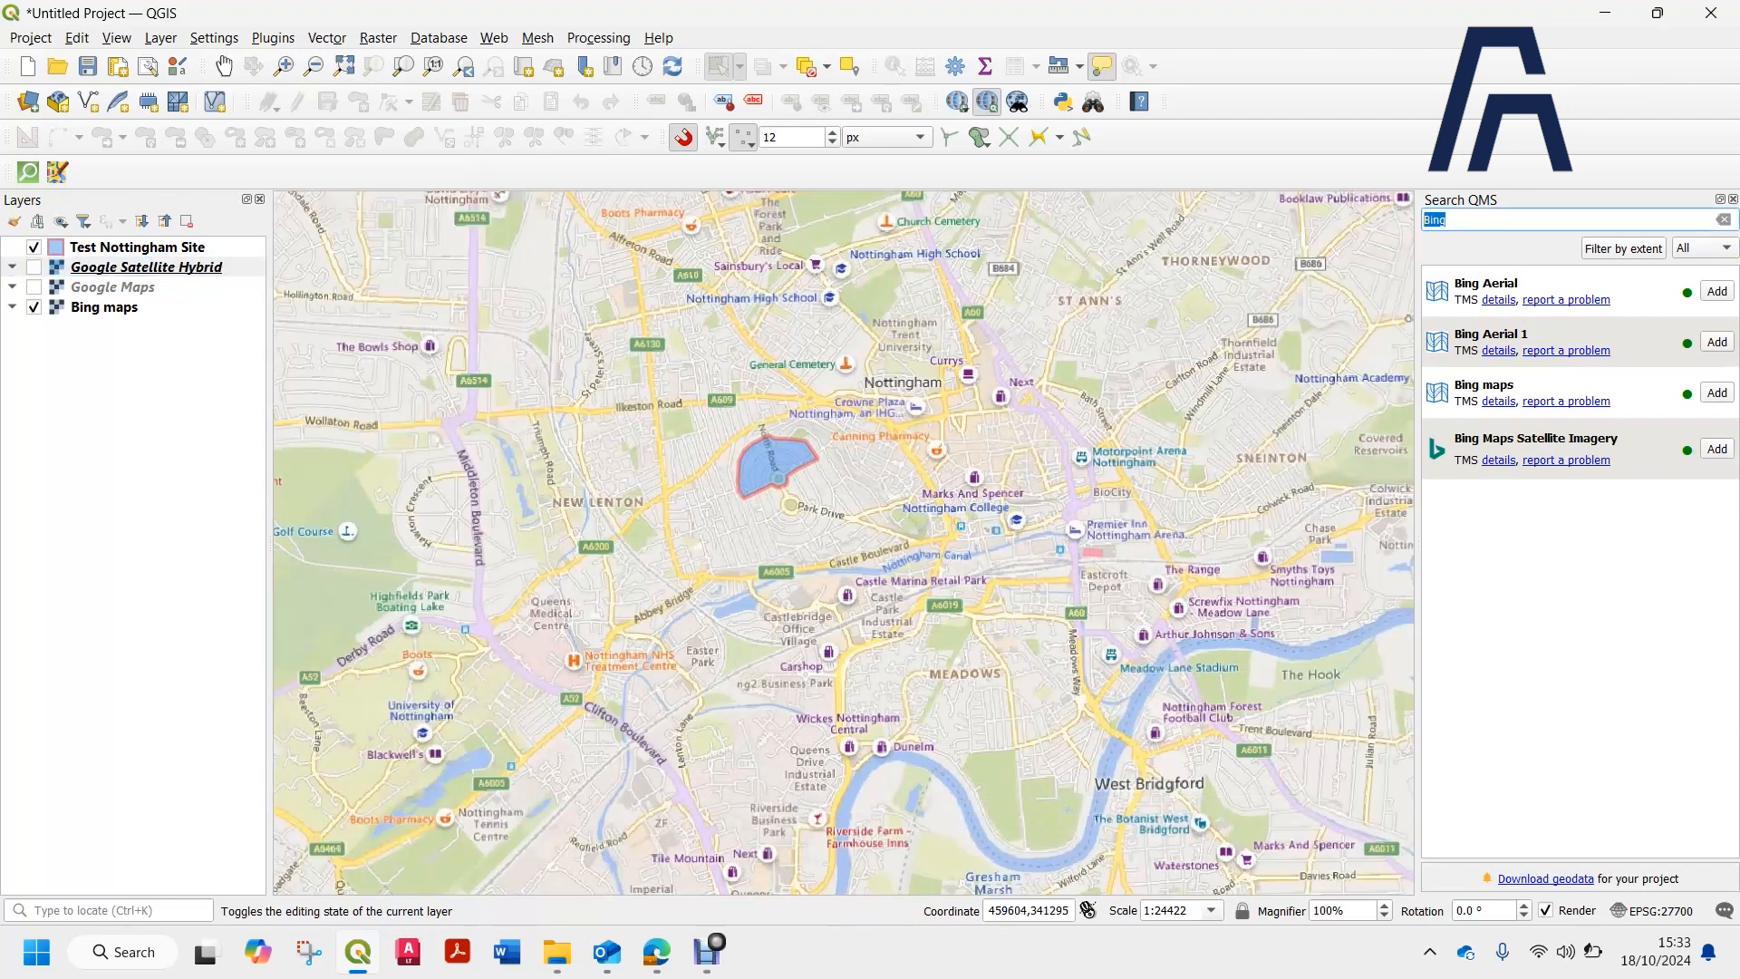
pyautogui.write('OS')
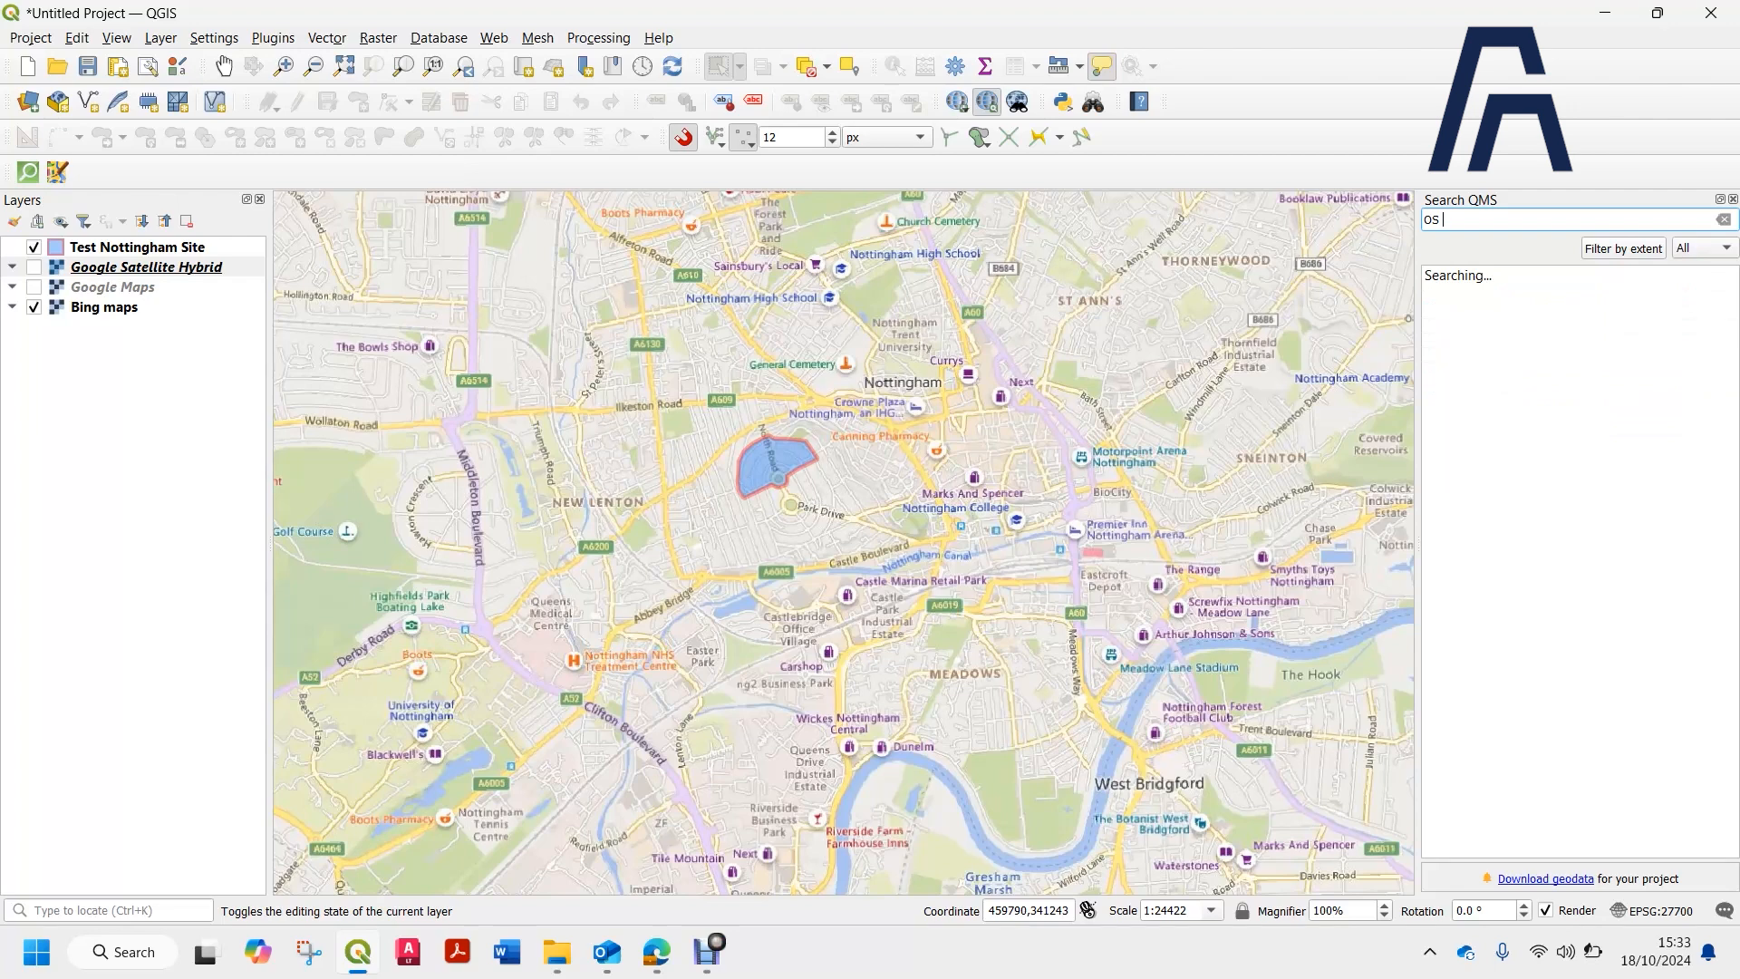
pyautogui.press('BackSpace')
pyautogui.press('BackSpace')
pyautogui.press('BackSpace')
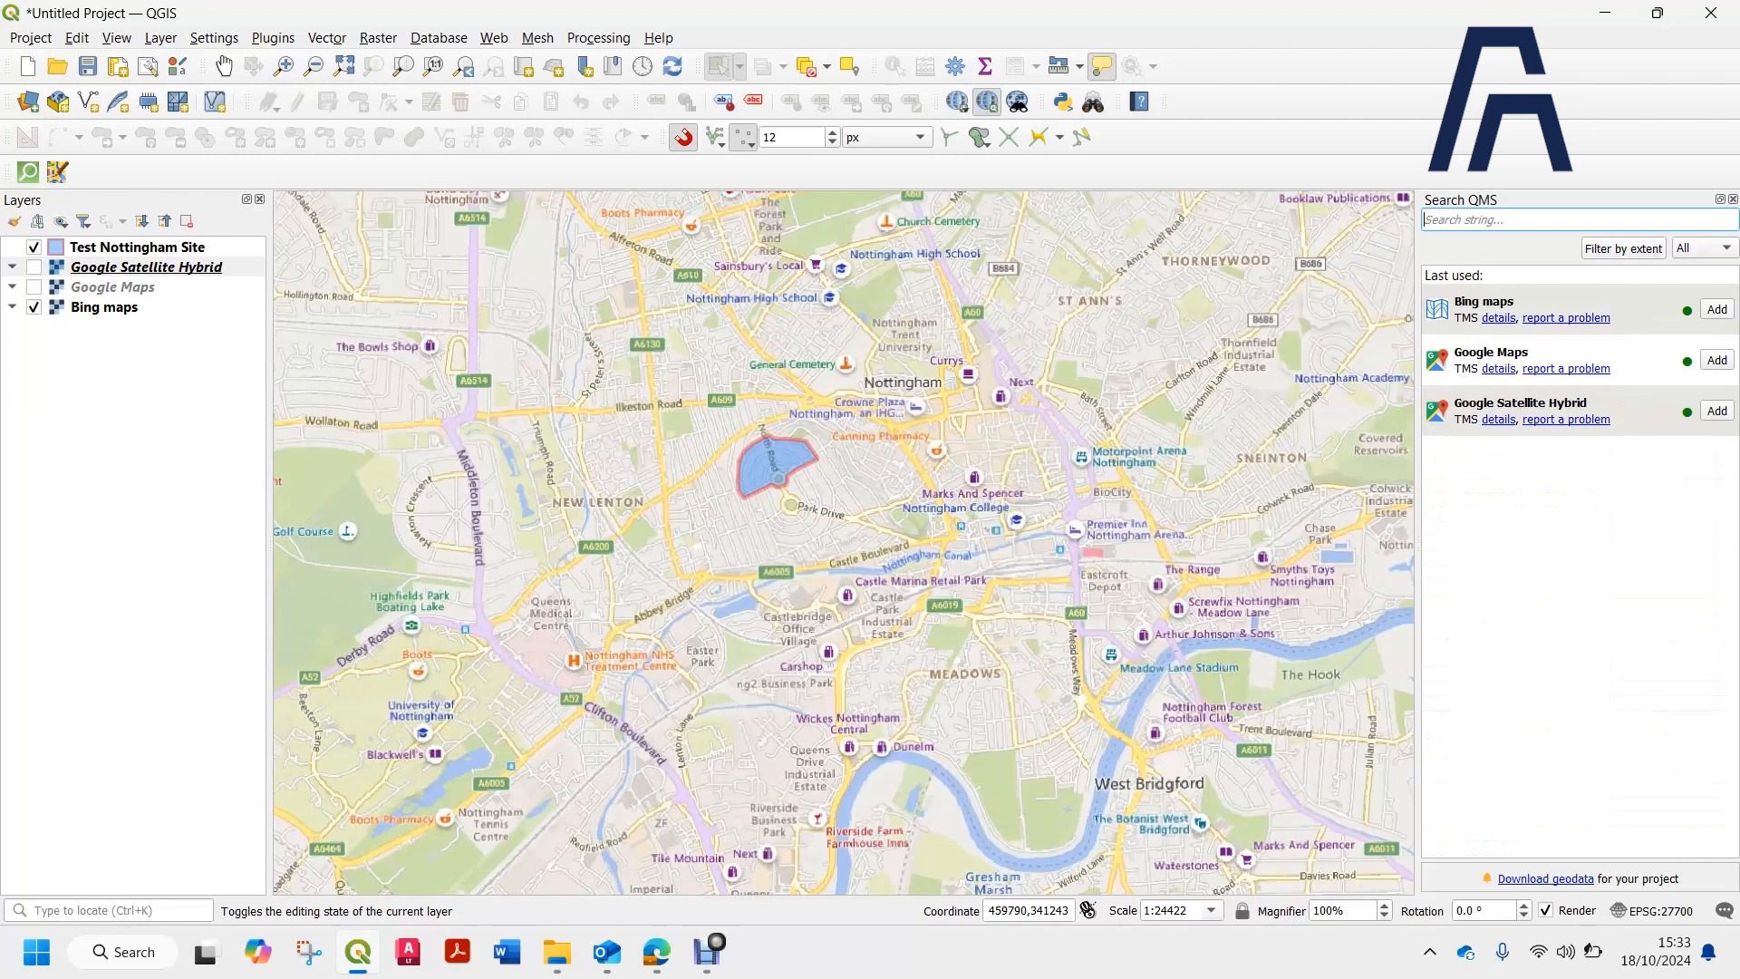
# Add the OpenPlanetary Mars Basemap v0.2 found by searching the map services for "Mars", and hide Bing maps to view it around the site.
pyautogui.write('M')
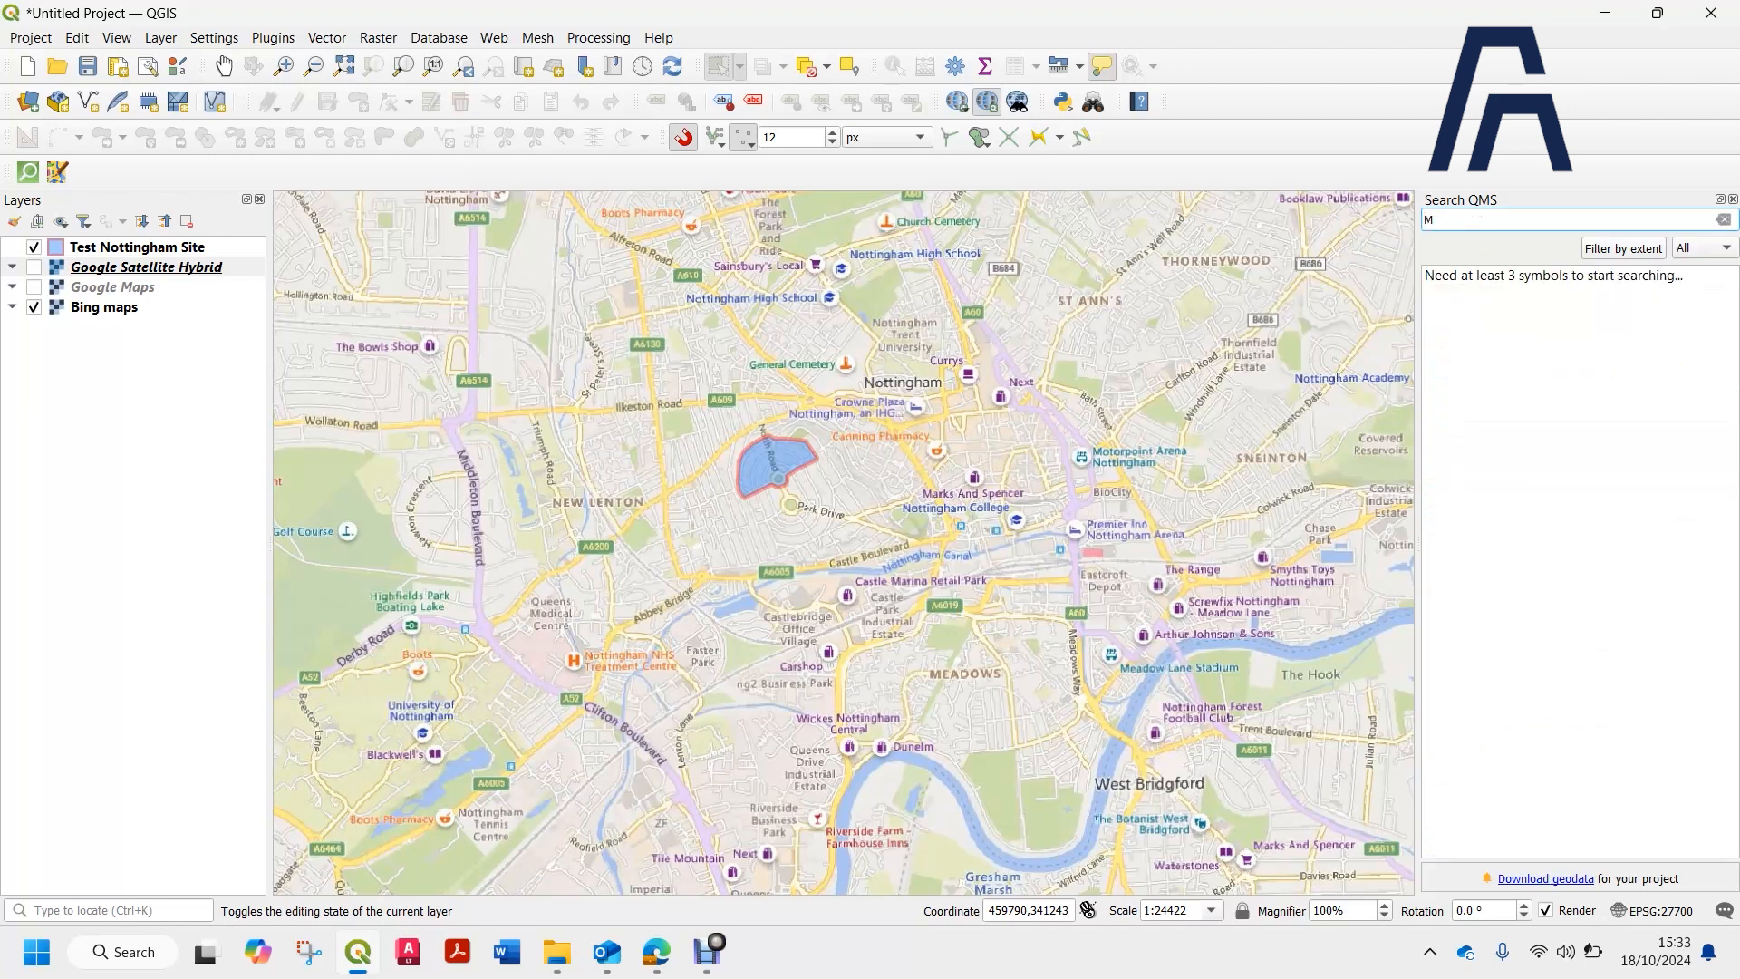
pyautogui.write('ars')
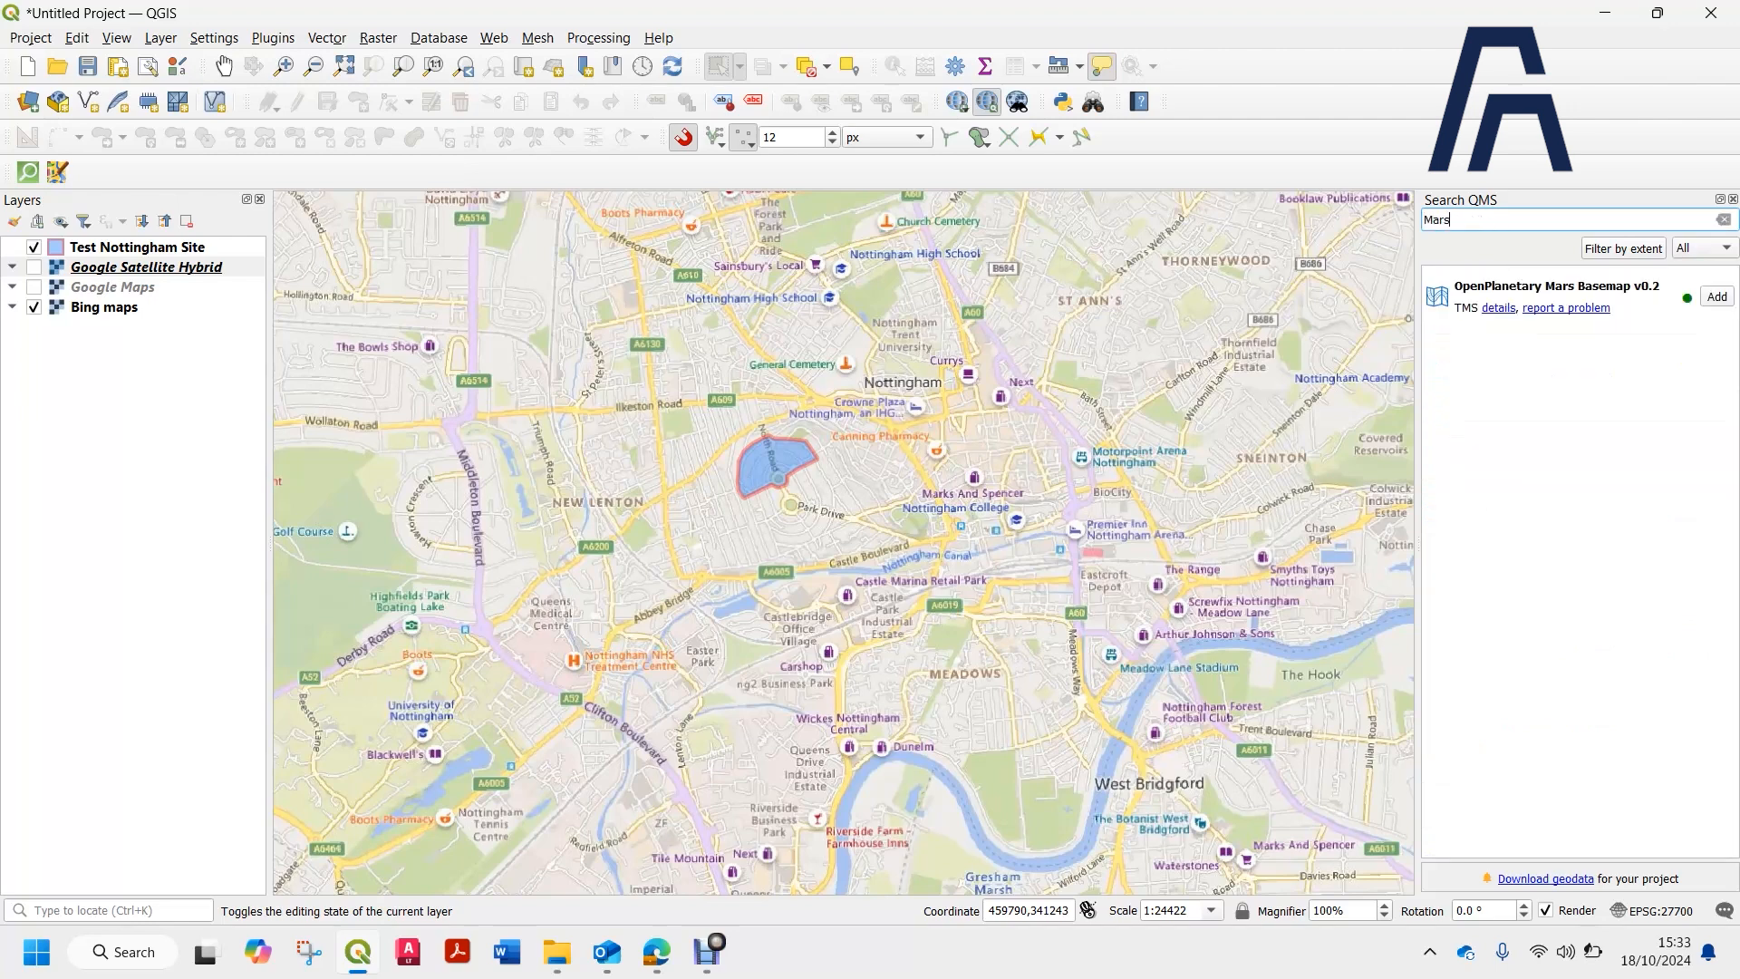
pyautogui.click(1716, 297)
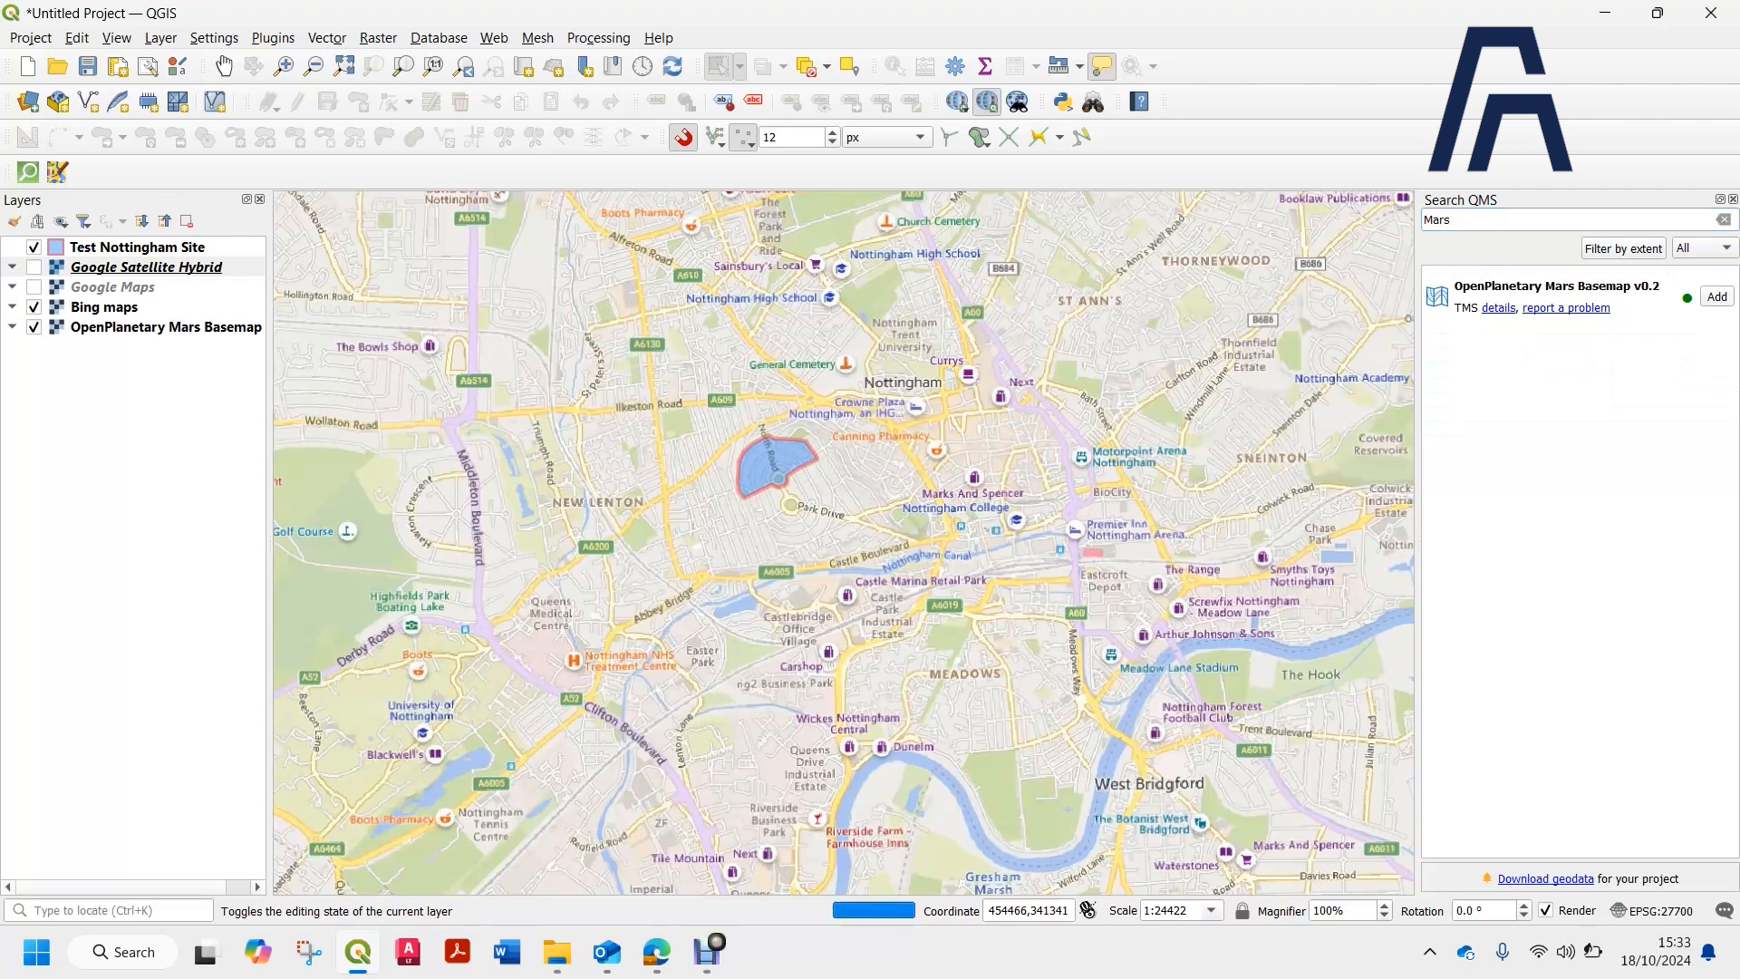
pyautogui.click(34, 307)
pyautogui.scroll(-2, 854, 435)
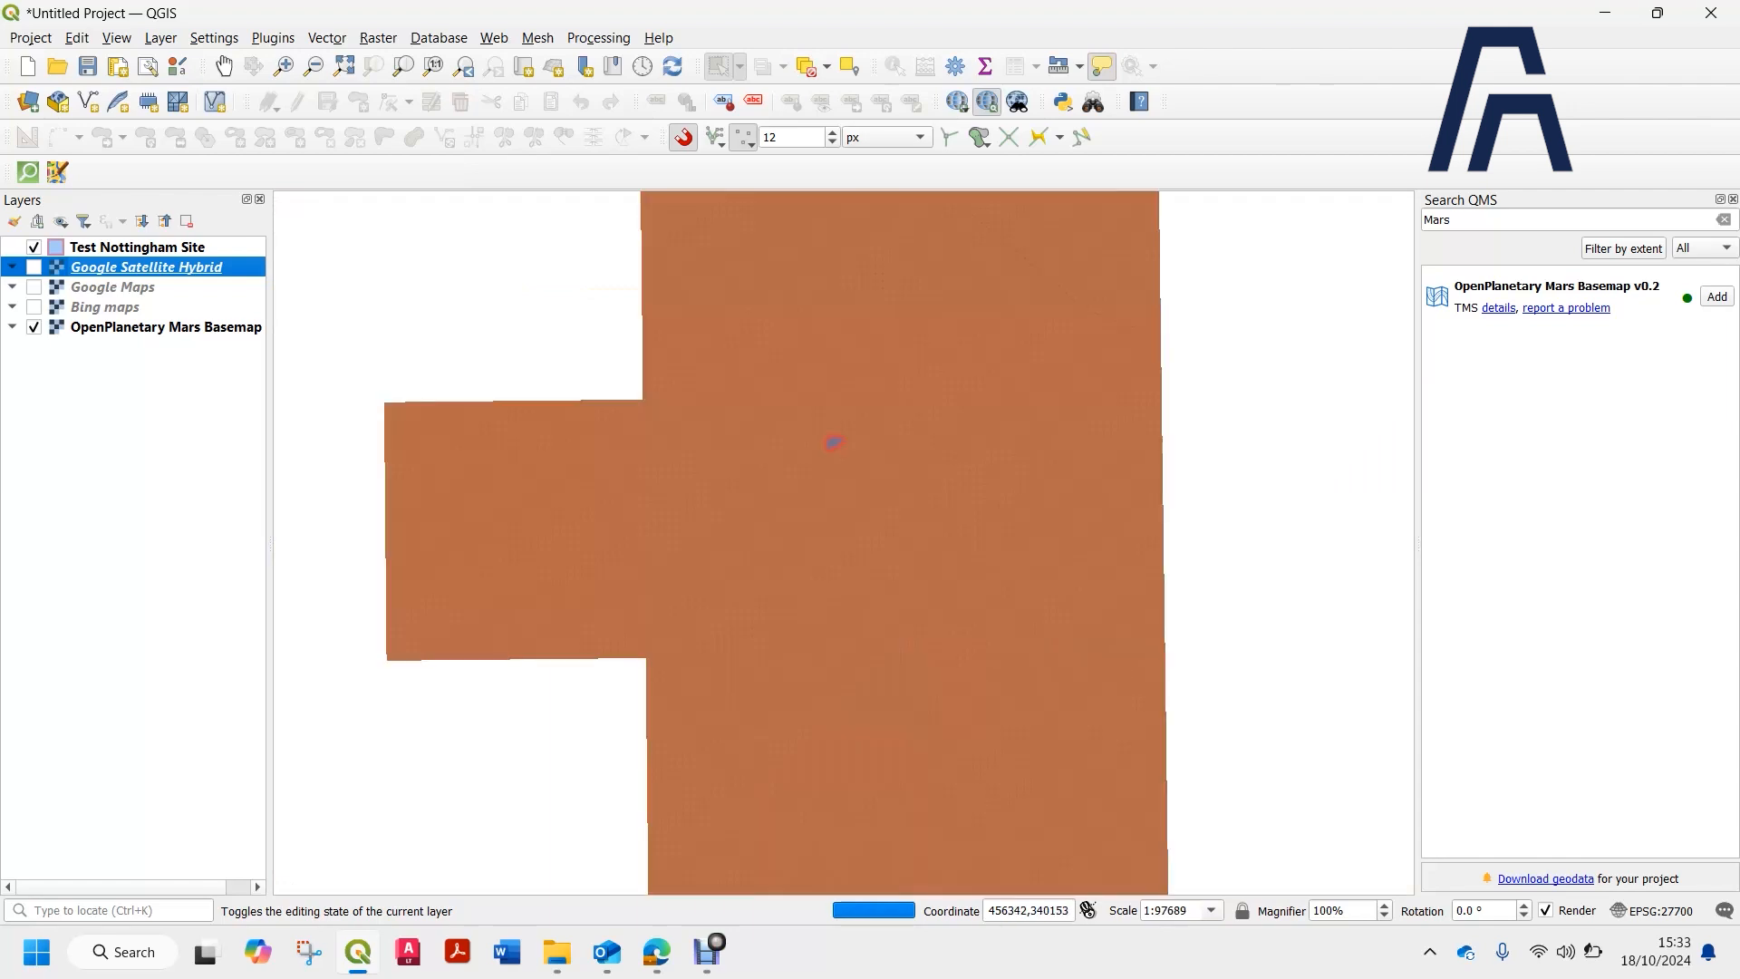
pyautogui.scroll(-2, 832, 443)
pyautogui.scroll(-3, 839, 429)
pyautogui.scroll(-1, 833, 430)
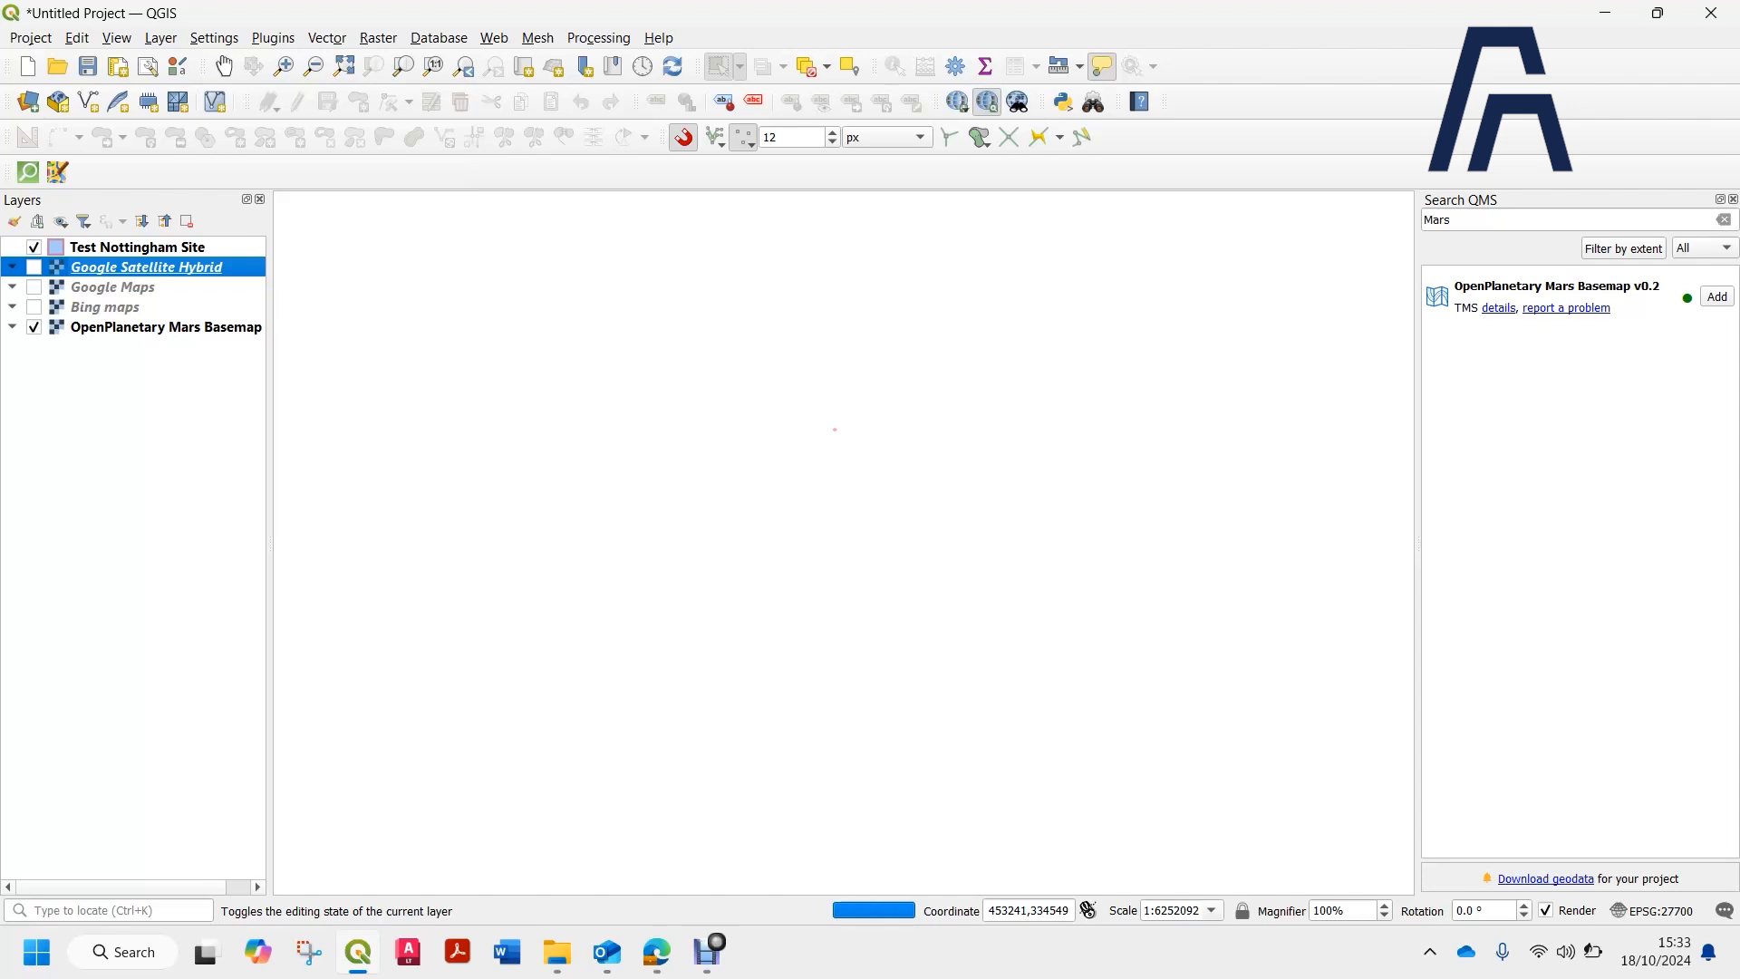
pyautogui.scroll(-1, 834, 430)
pyautogui.scroll(-1, 834, 431)
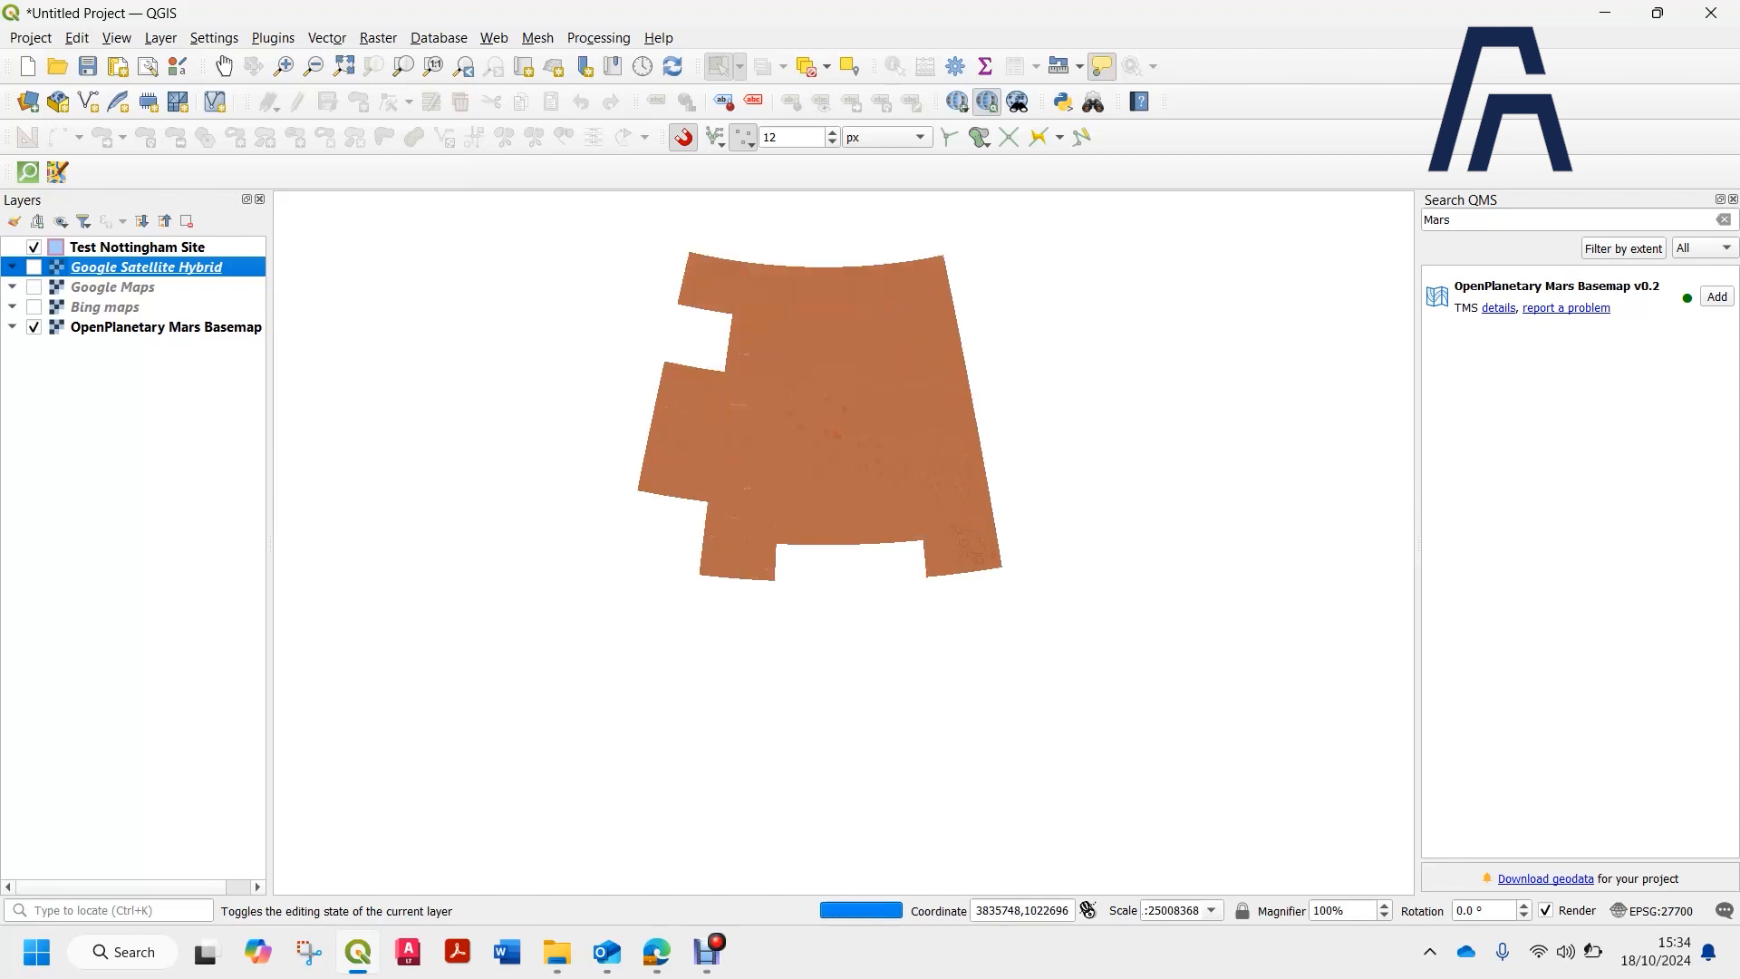
# Hide the OpenPlanetary Mars Basemap and show Google Maps beneath the Nottingham site polygon.
pyautogui.click(33, 327)
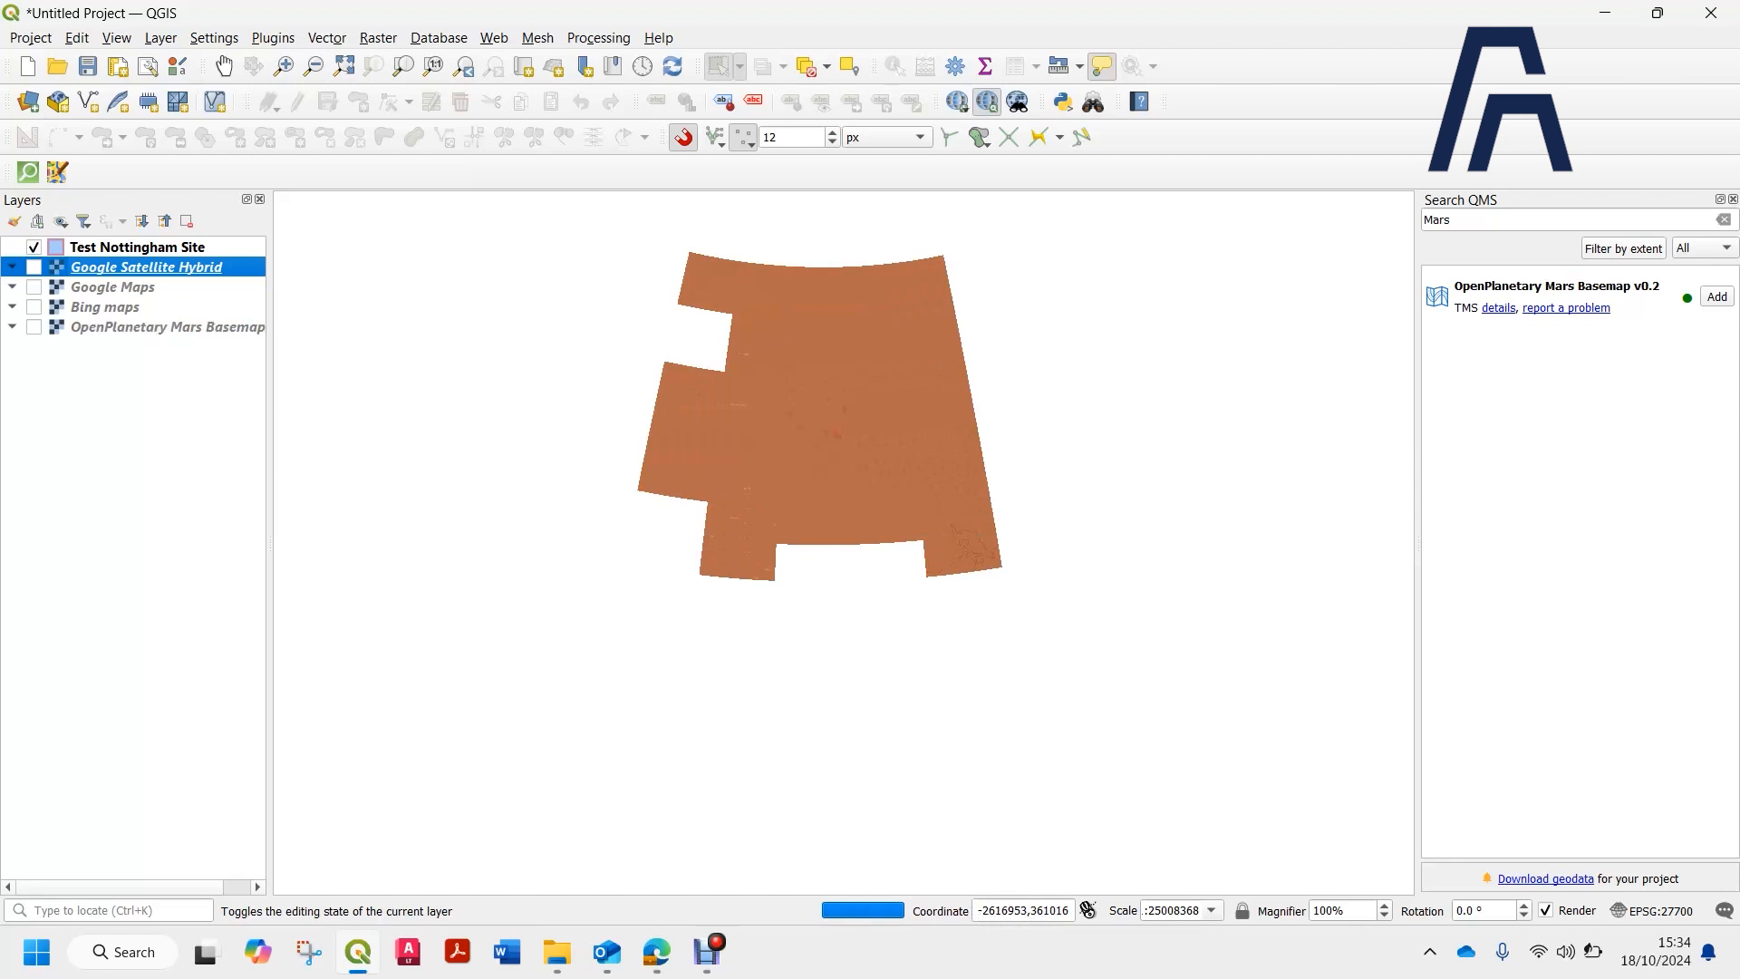
pyautogui.scroll(1, 920, 311)
pyautogui.click(34, 287)
pyautogui.scroll(-1, 761, 549)
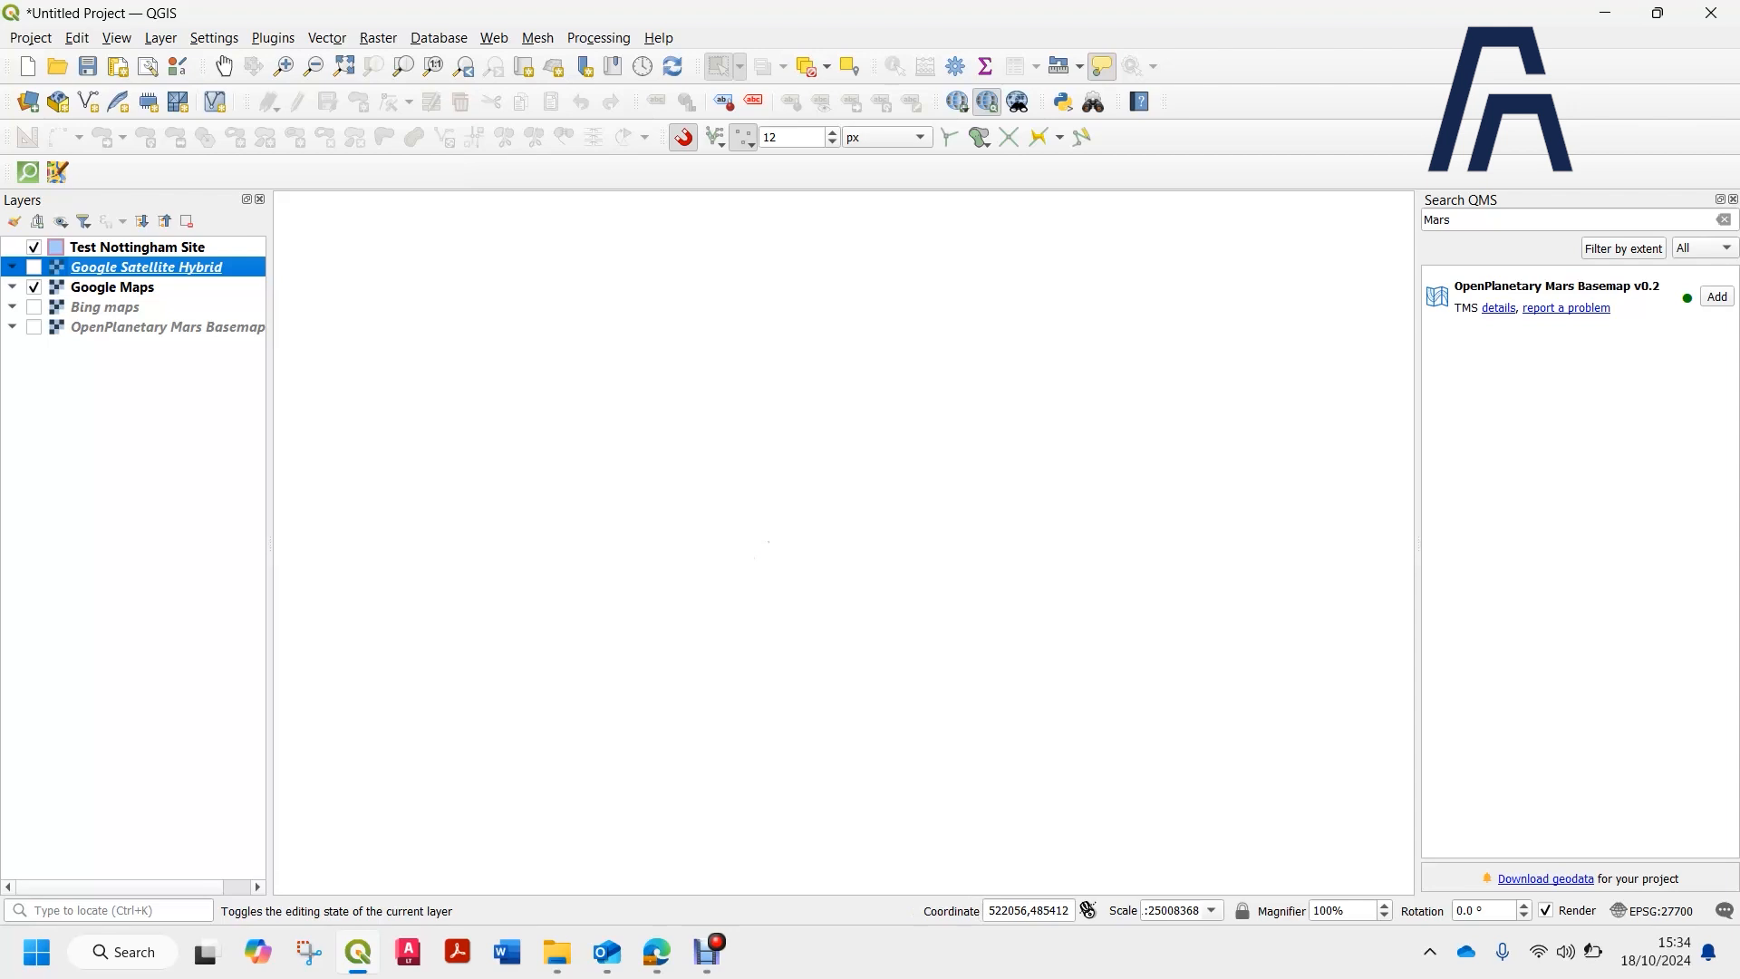
pyautogui.scroll(3, 768, 539)
pyautogui.scroll(2, 581, 429)
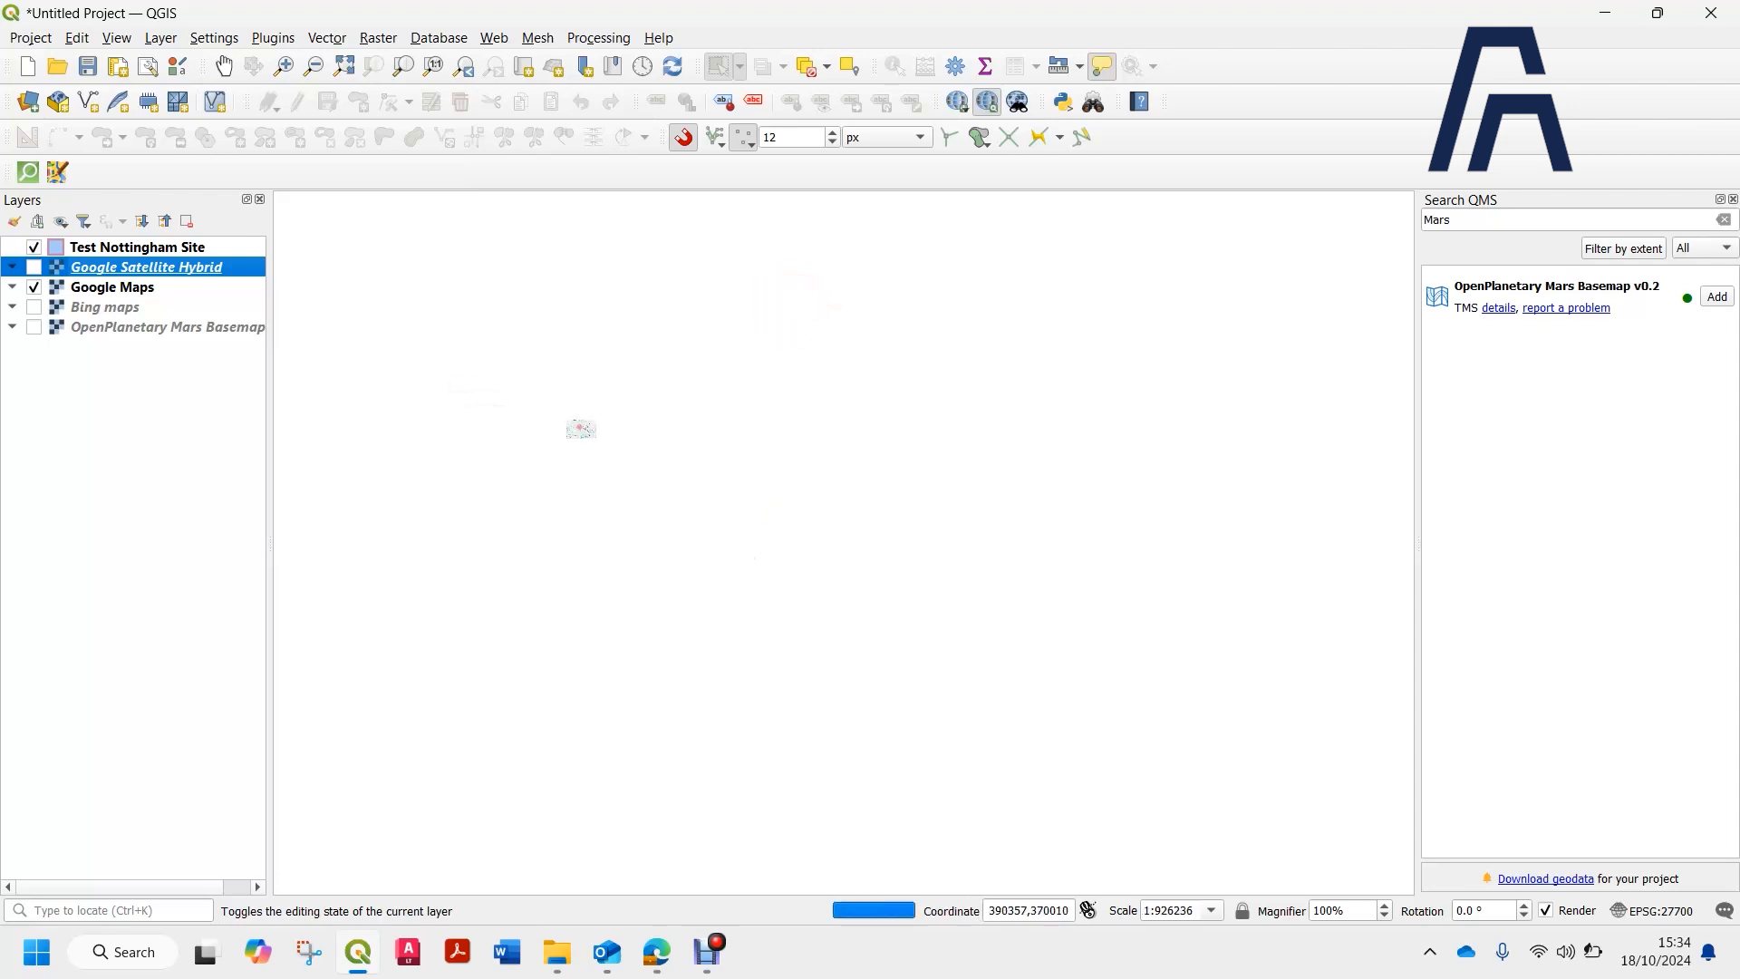
pyautogui.scroll(4, 576, 426)
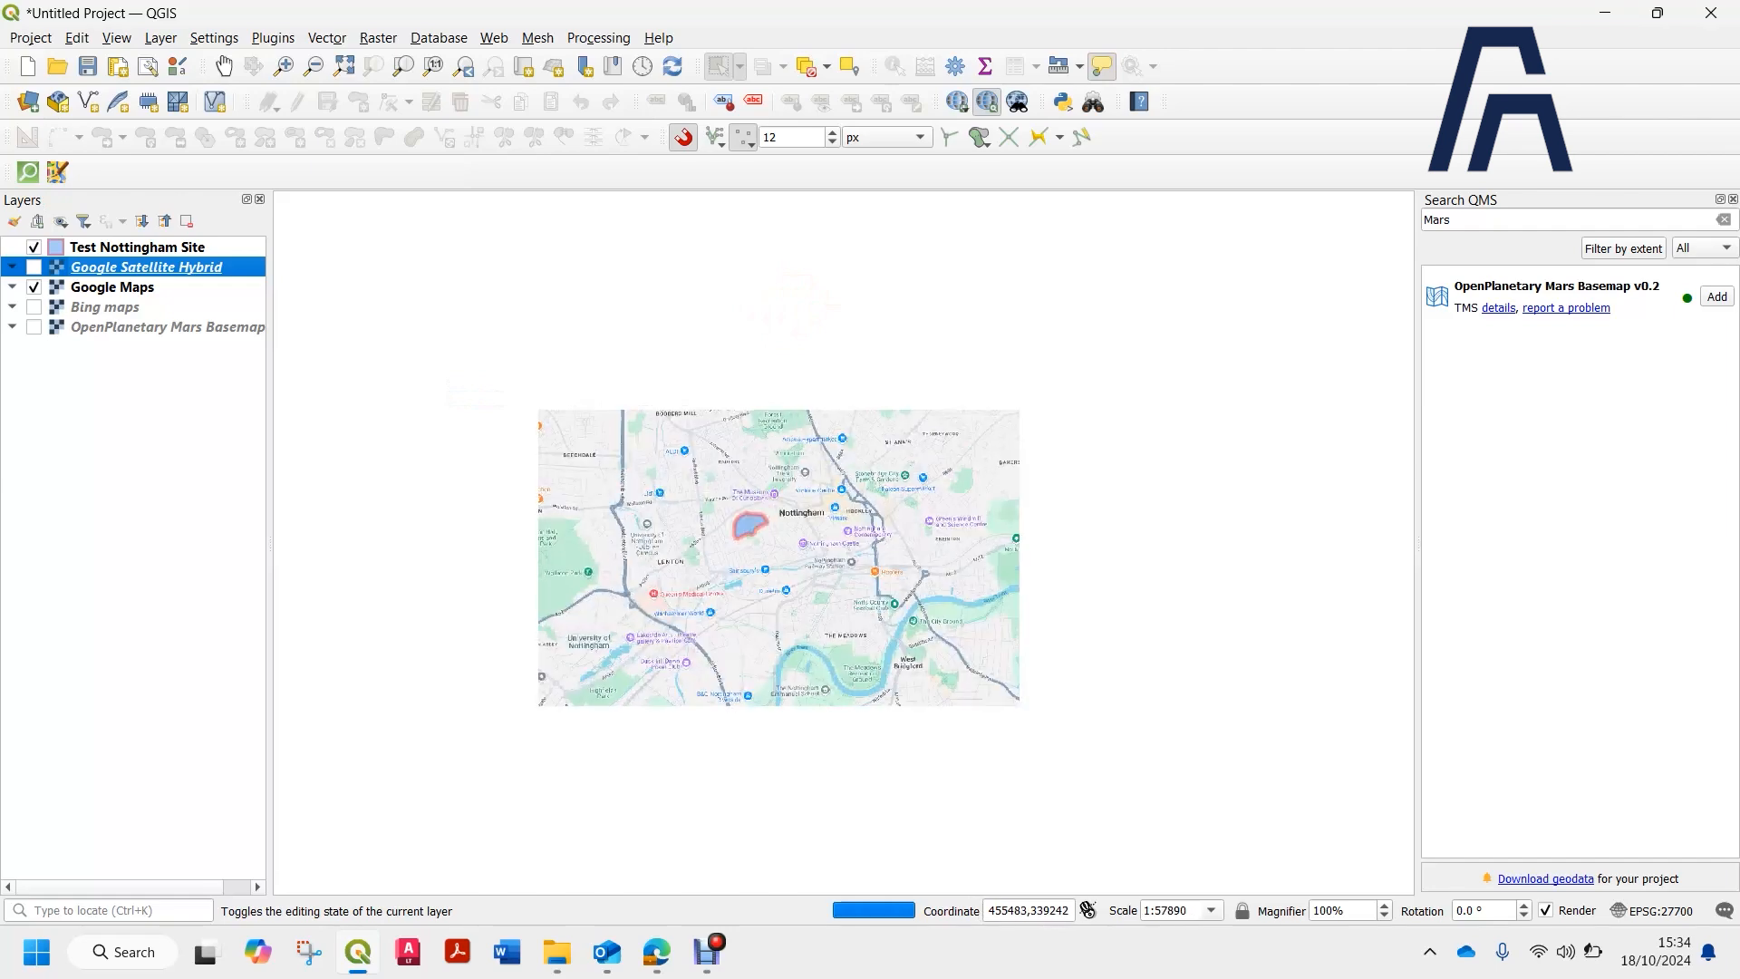
pyautogui.scroll(1, 754, 570)
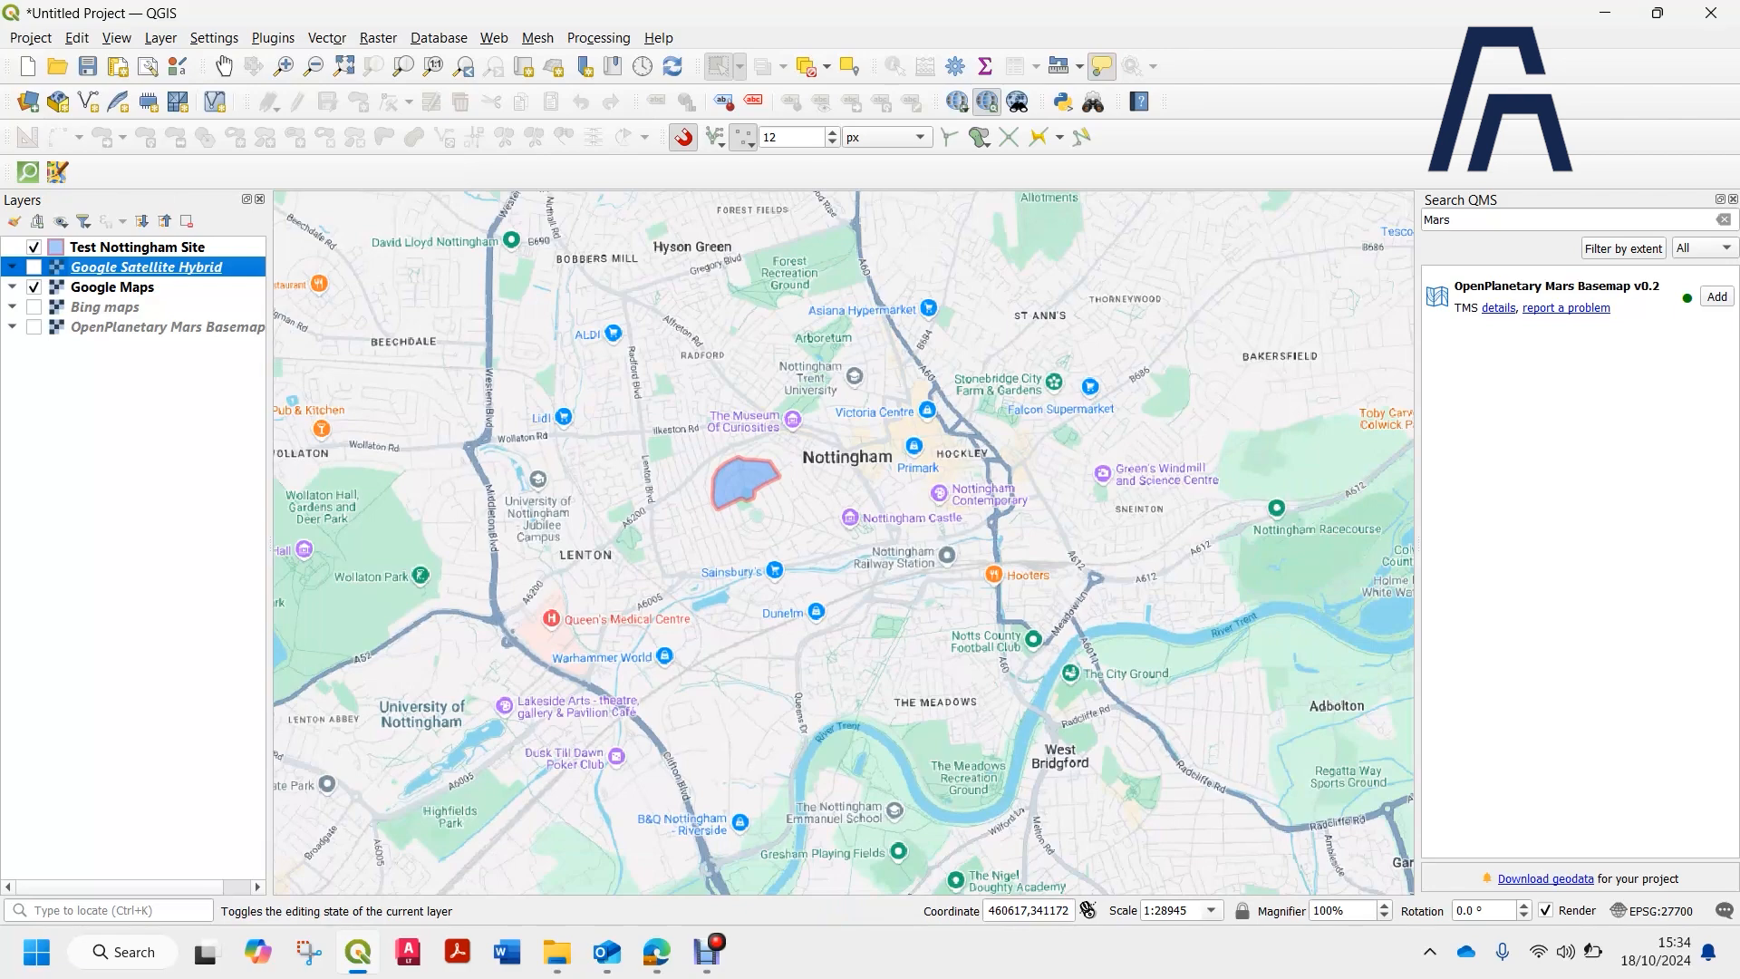
pyautogui.scroll(1, 733, 481)
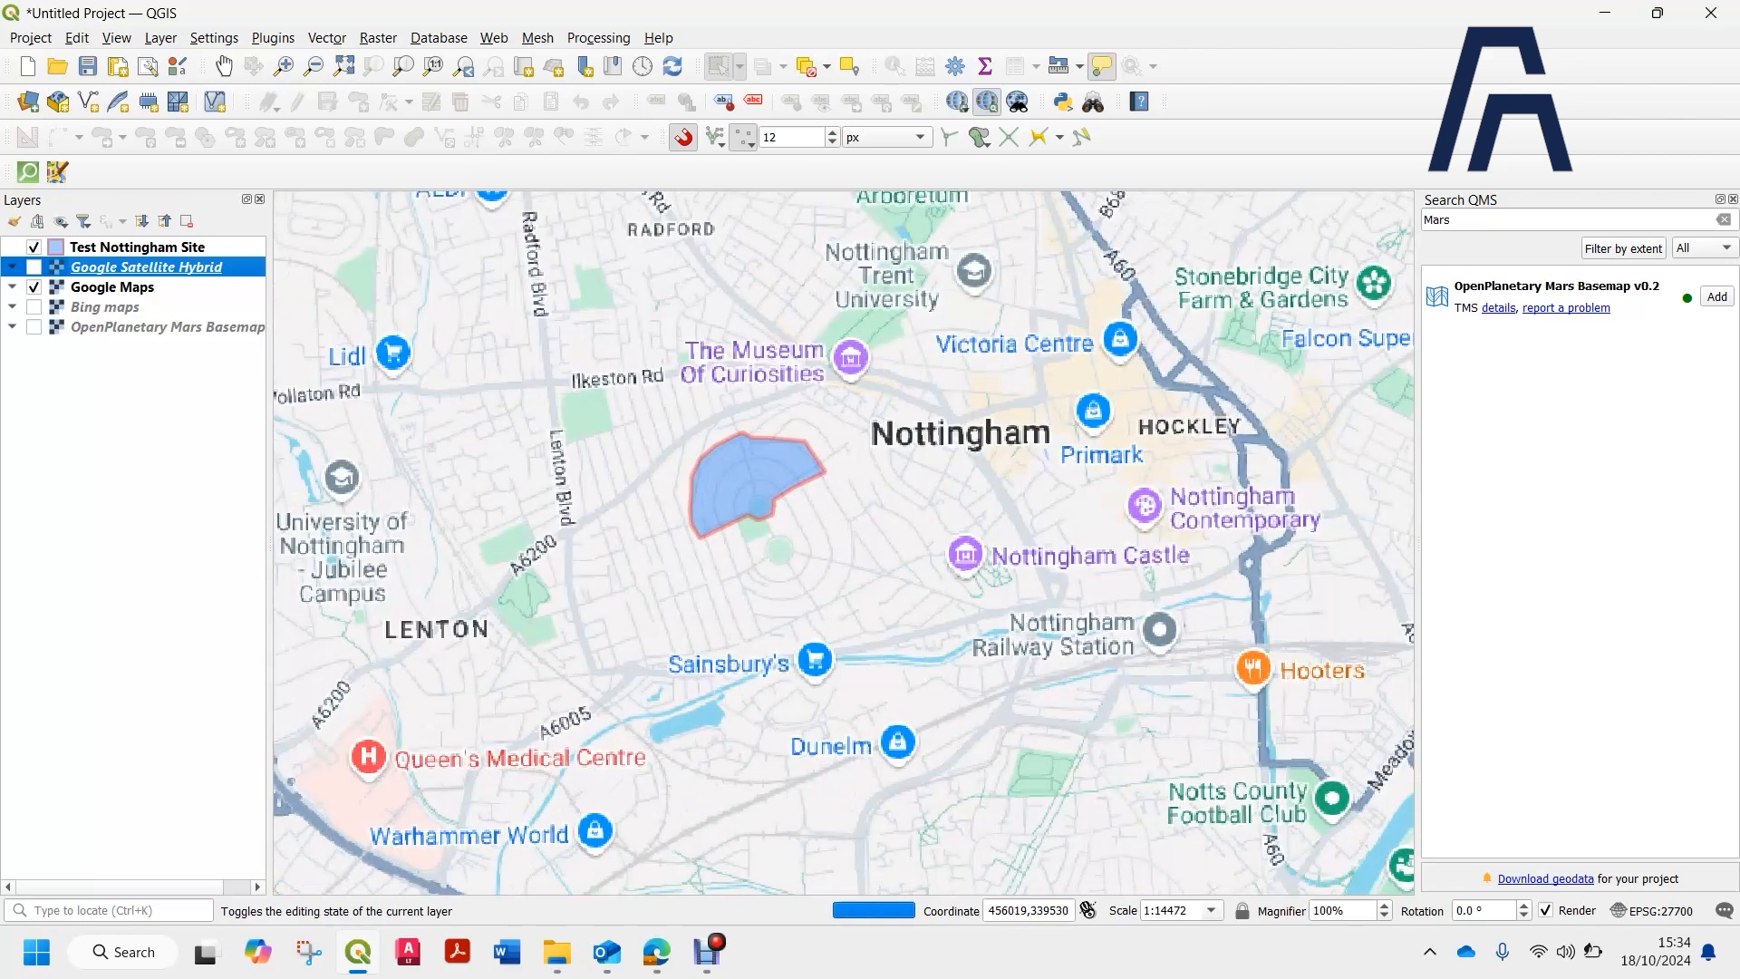
pyautogui.scroll(1, 698, 519)
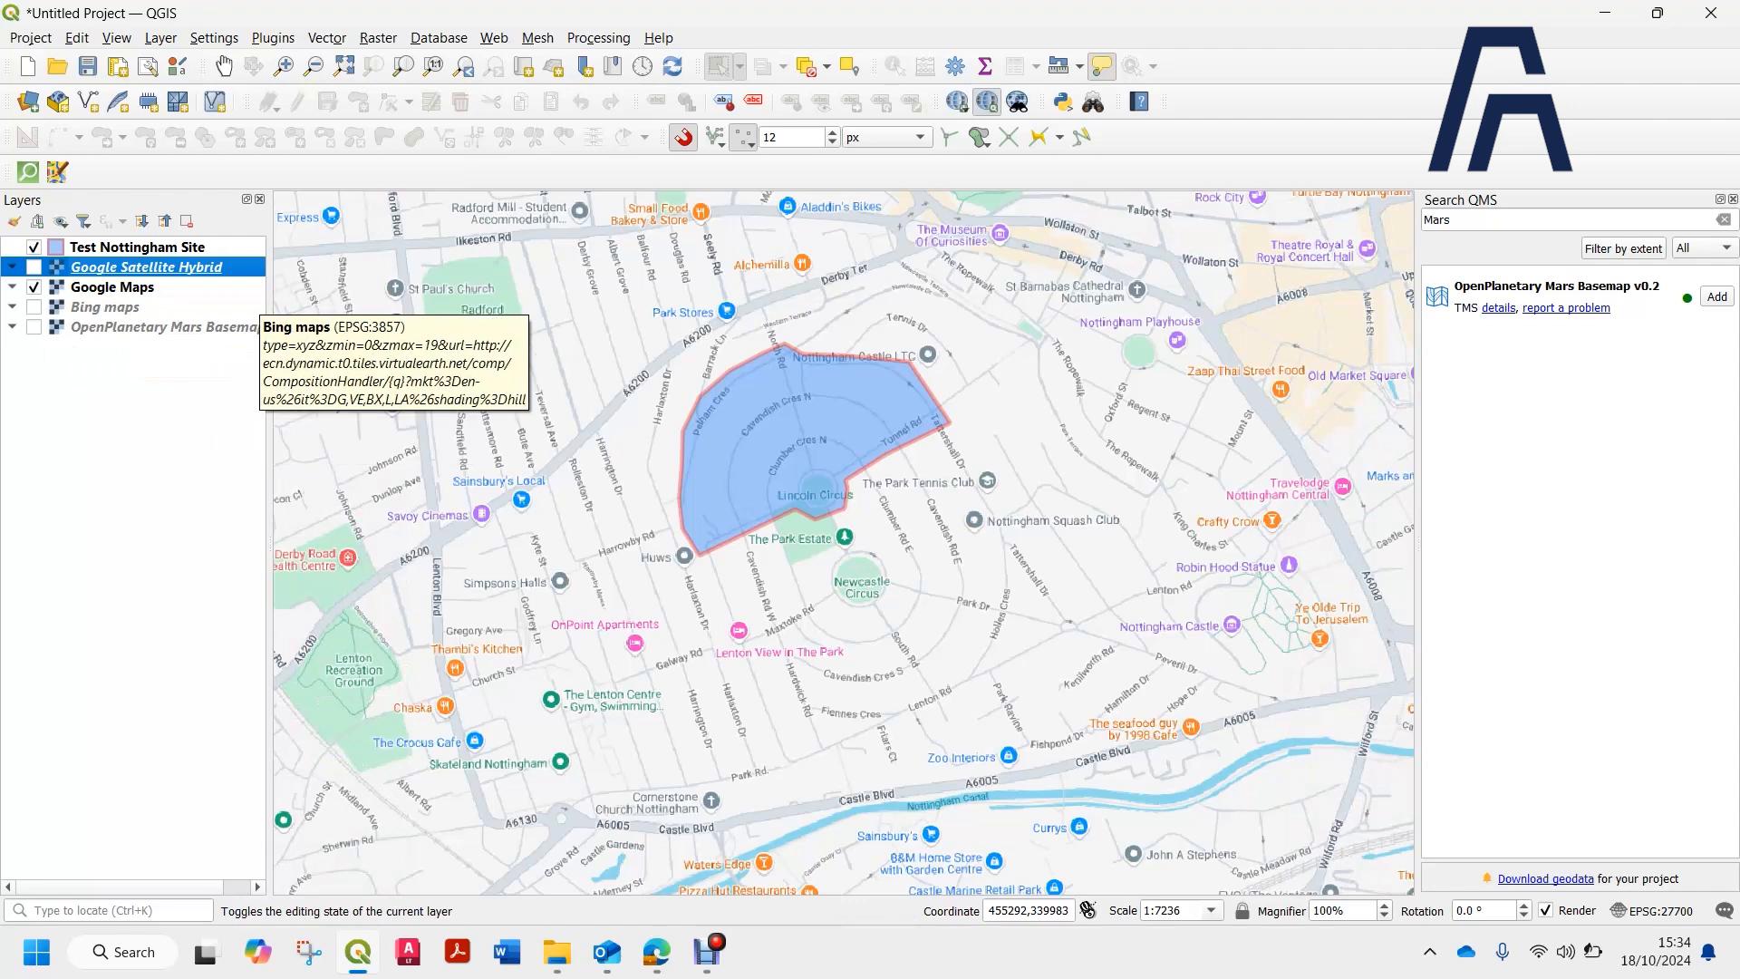
# Hide Google Maps and show Google Satellite Hybrid to view the site polygon up close over satellite imagery.
pyautogui.click(33, 288)
pyautogui.click(34, 288)
pyautogui.click(33, 286)
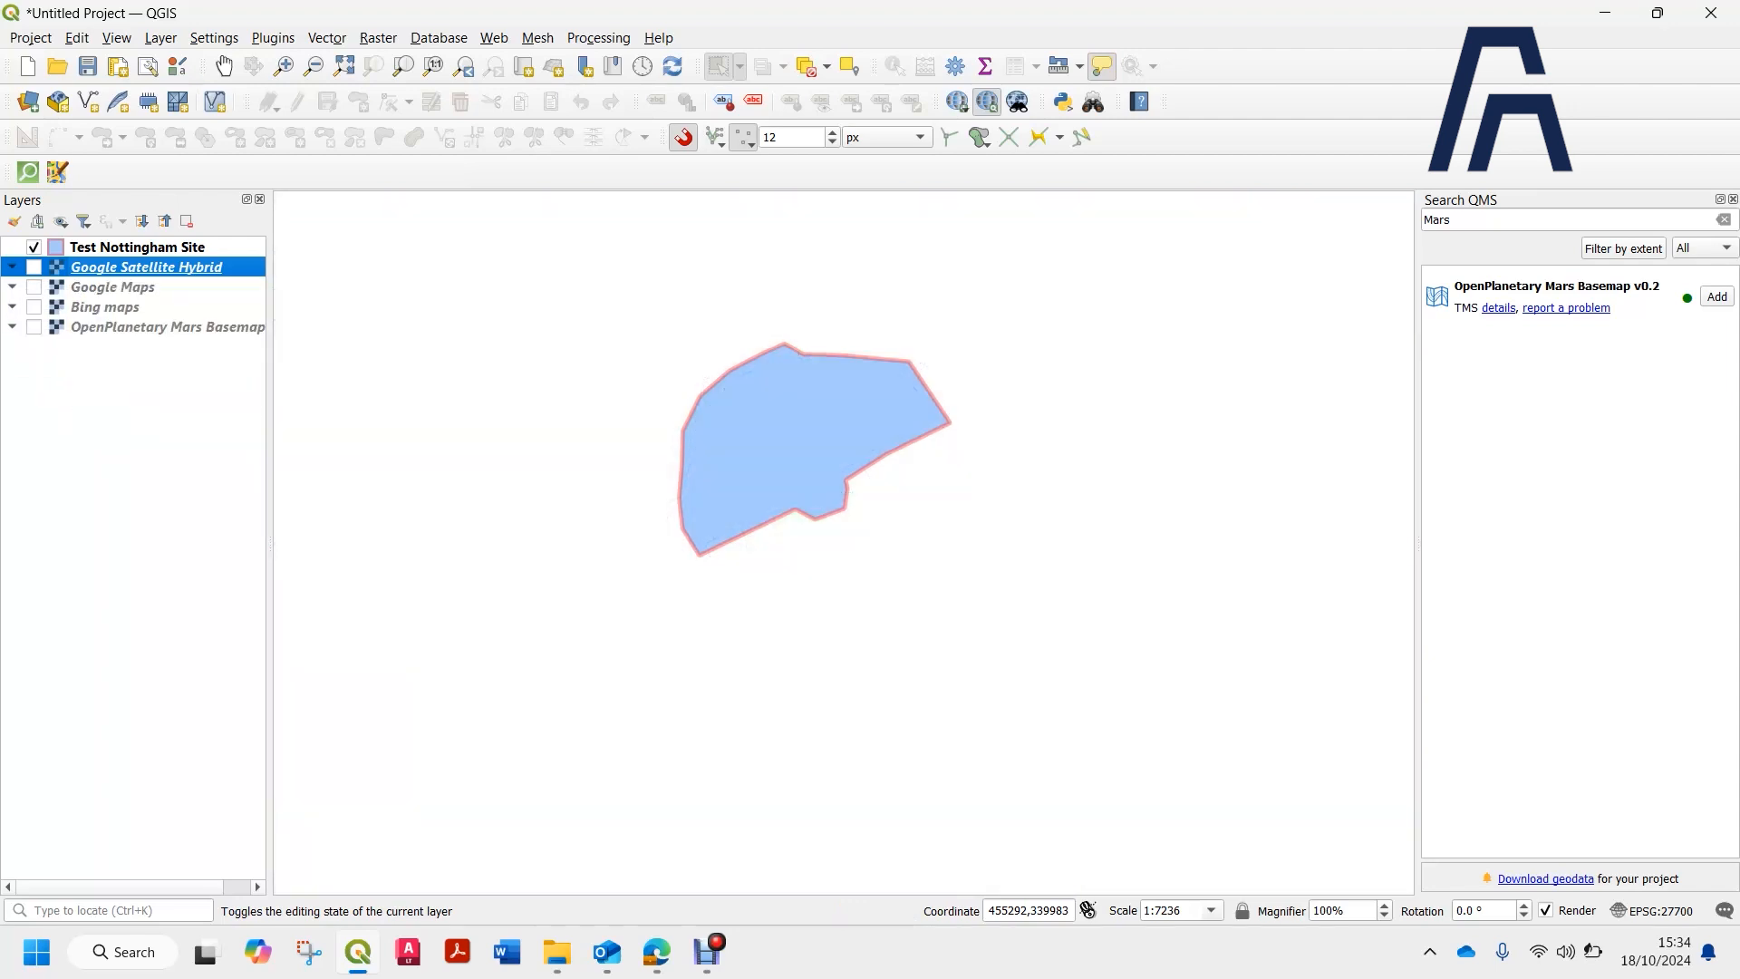
pyautogui.click(34, 267)
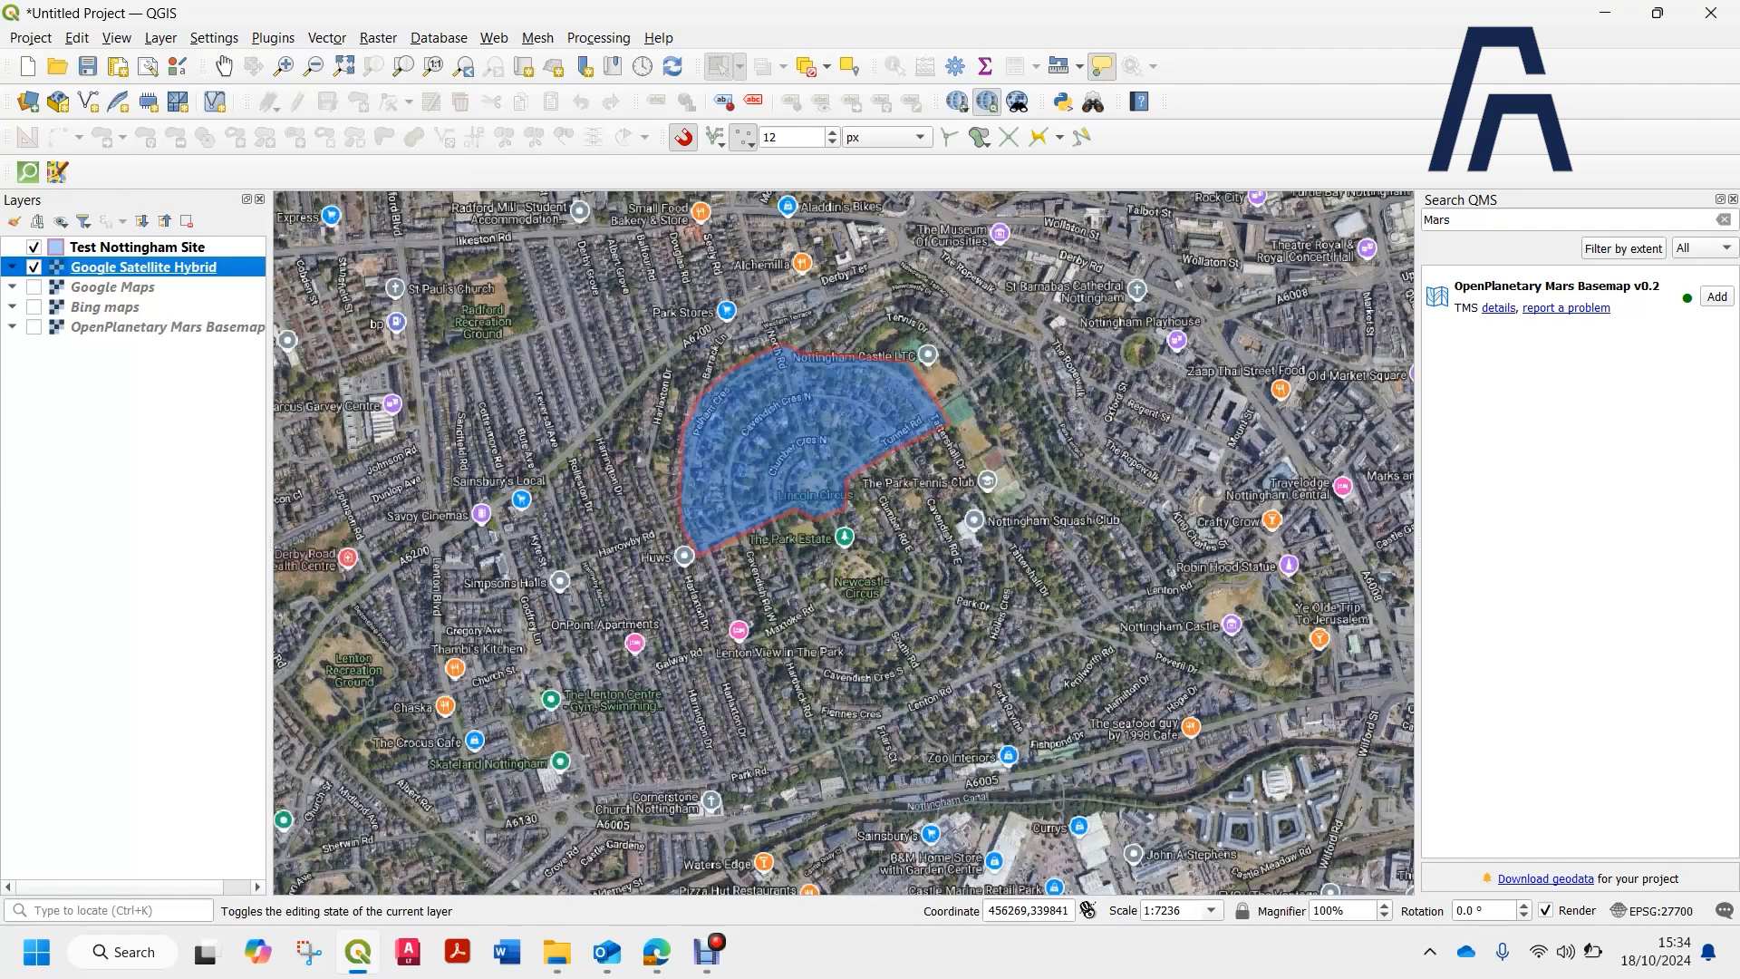
pyautogui.scroll(1, 861, 405)
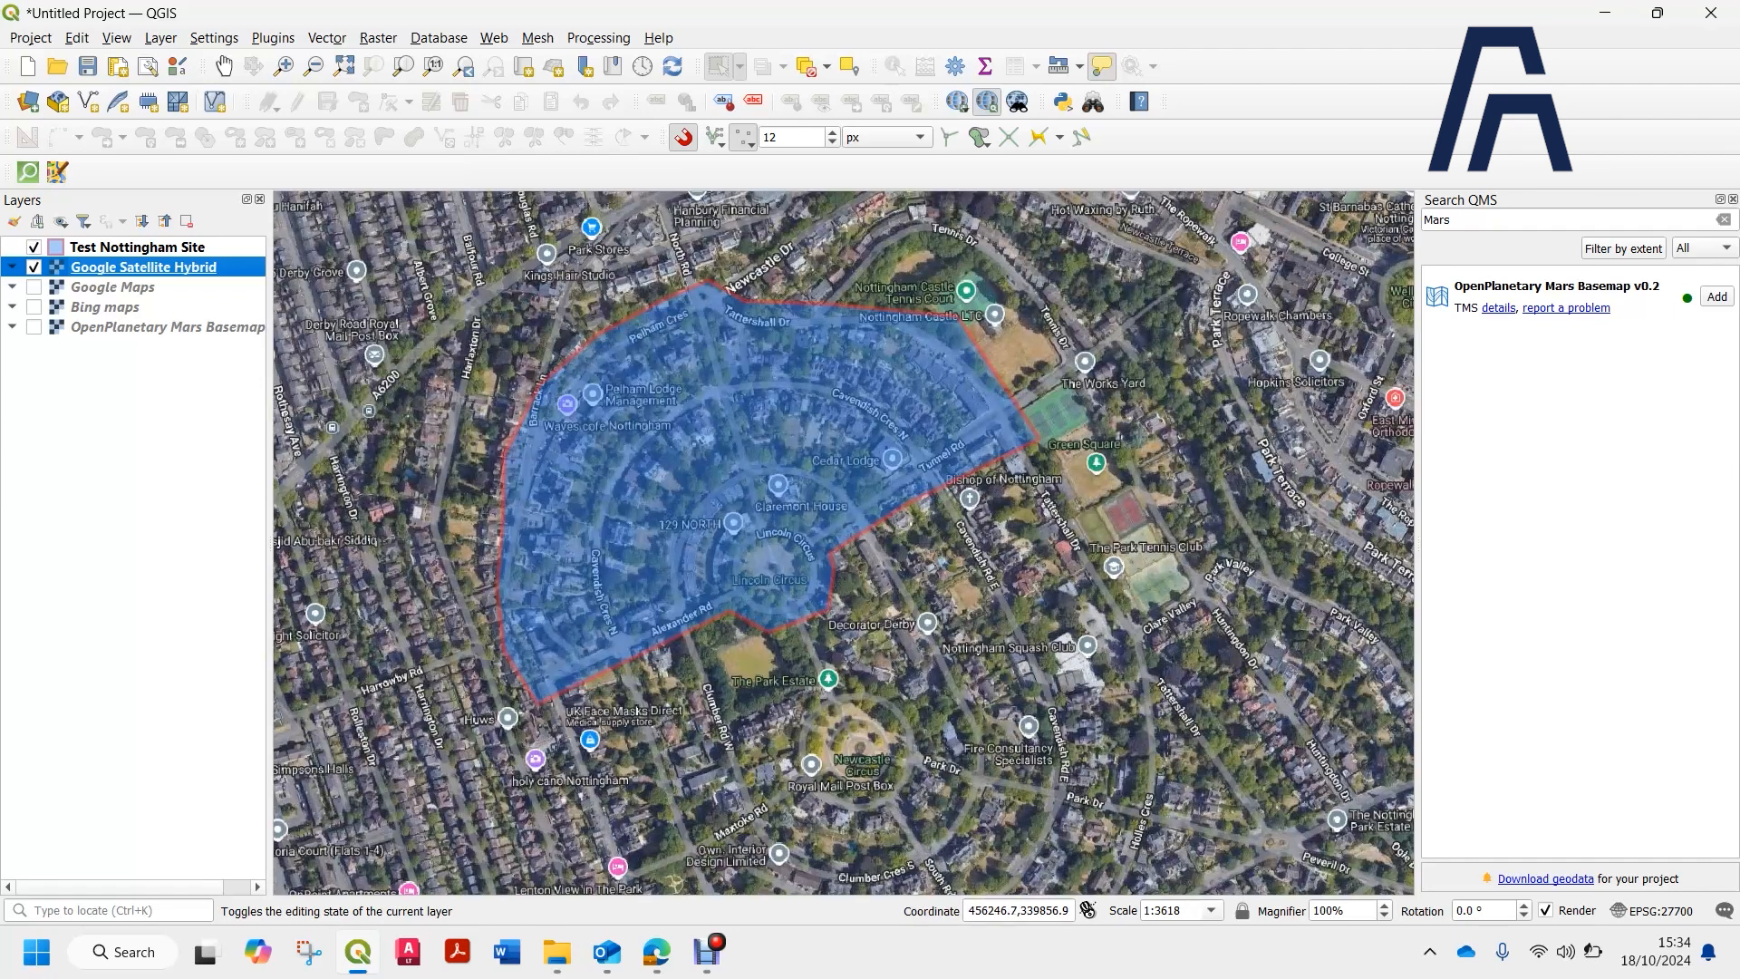
pyautogui.scroll(-2, 777, 507)
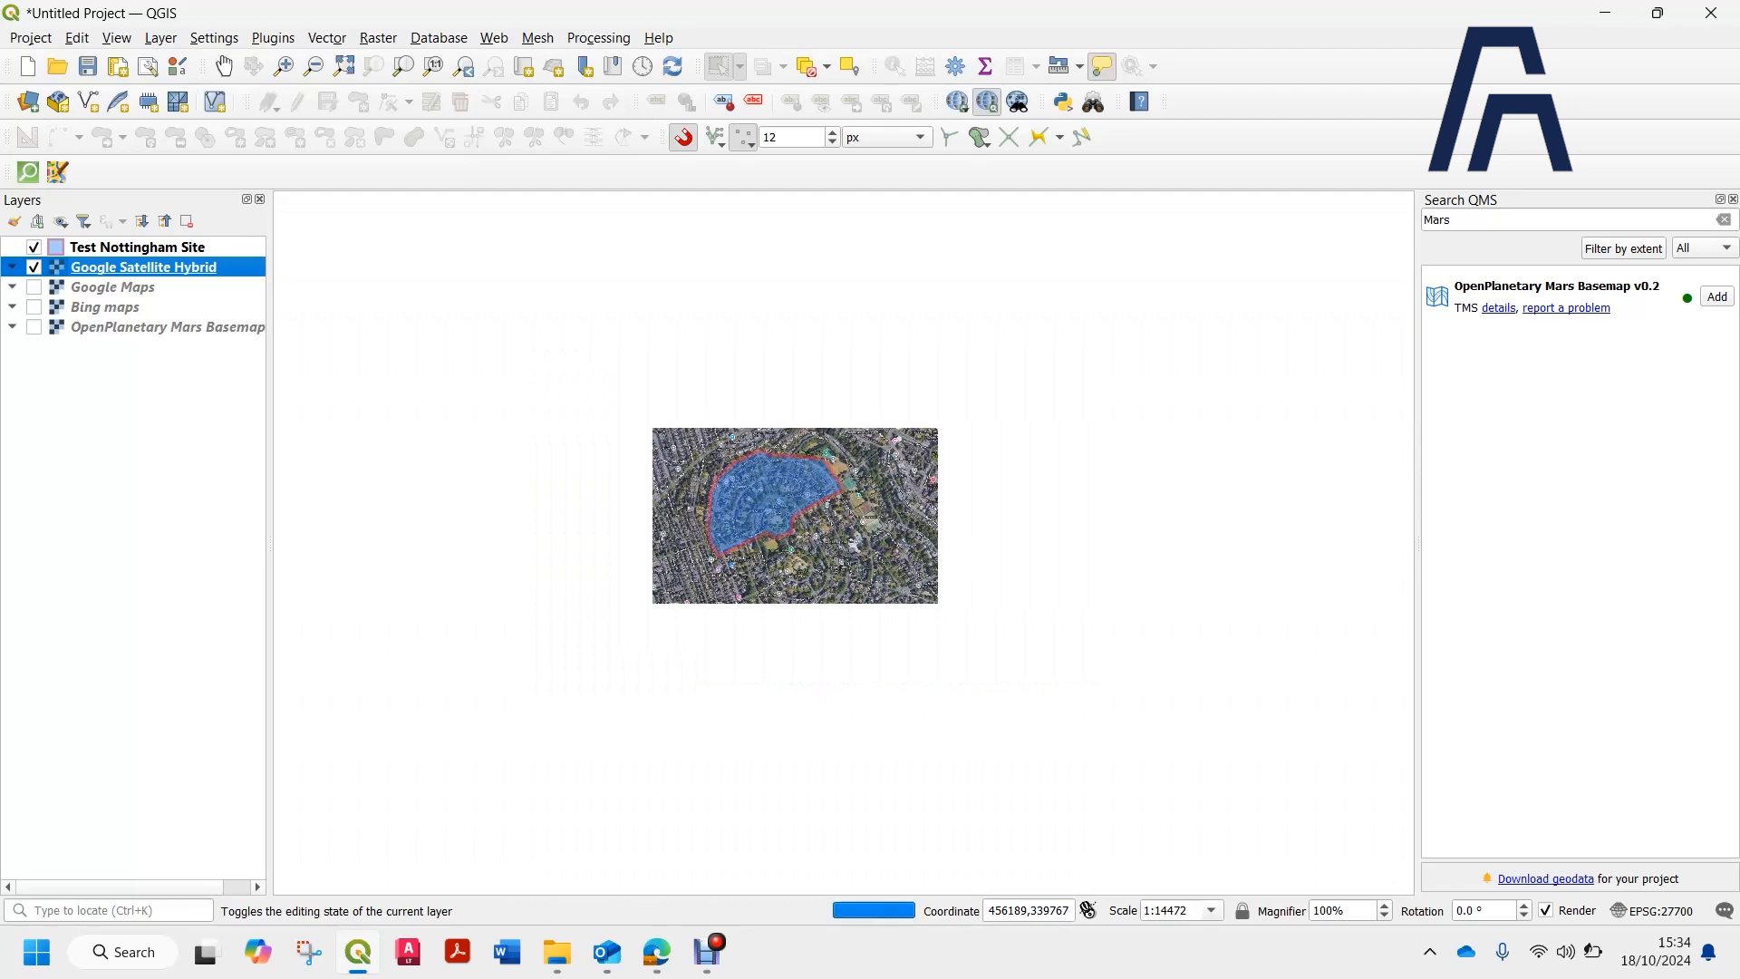
pyautogui.scroll(2, 771, 489)
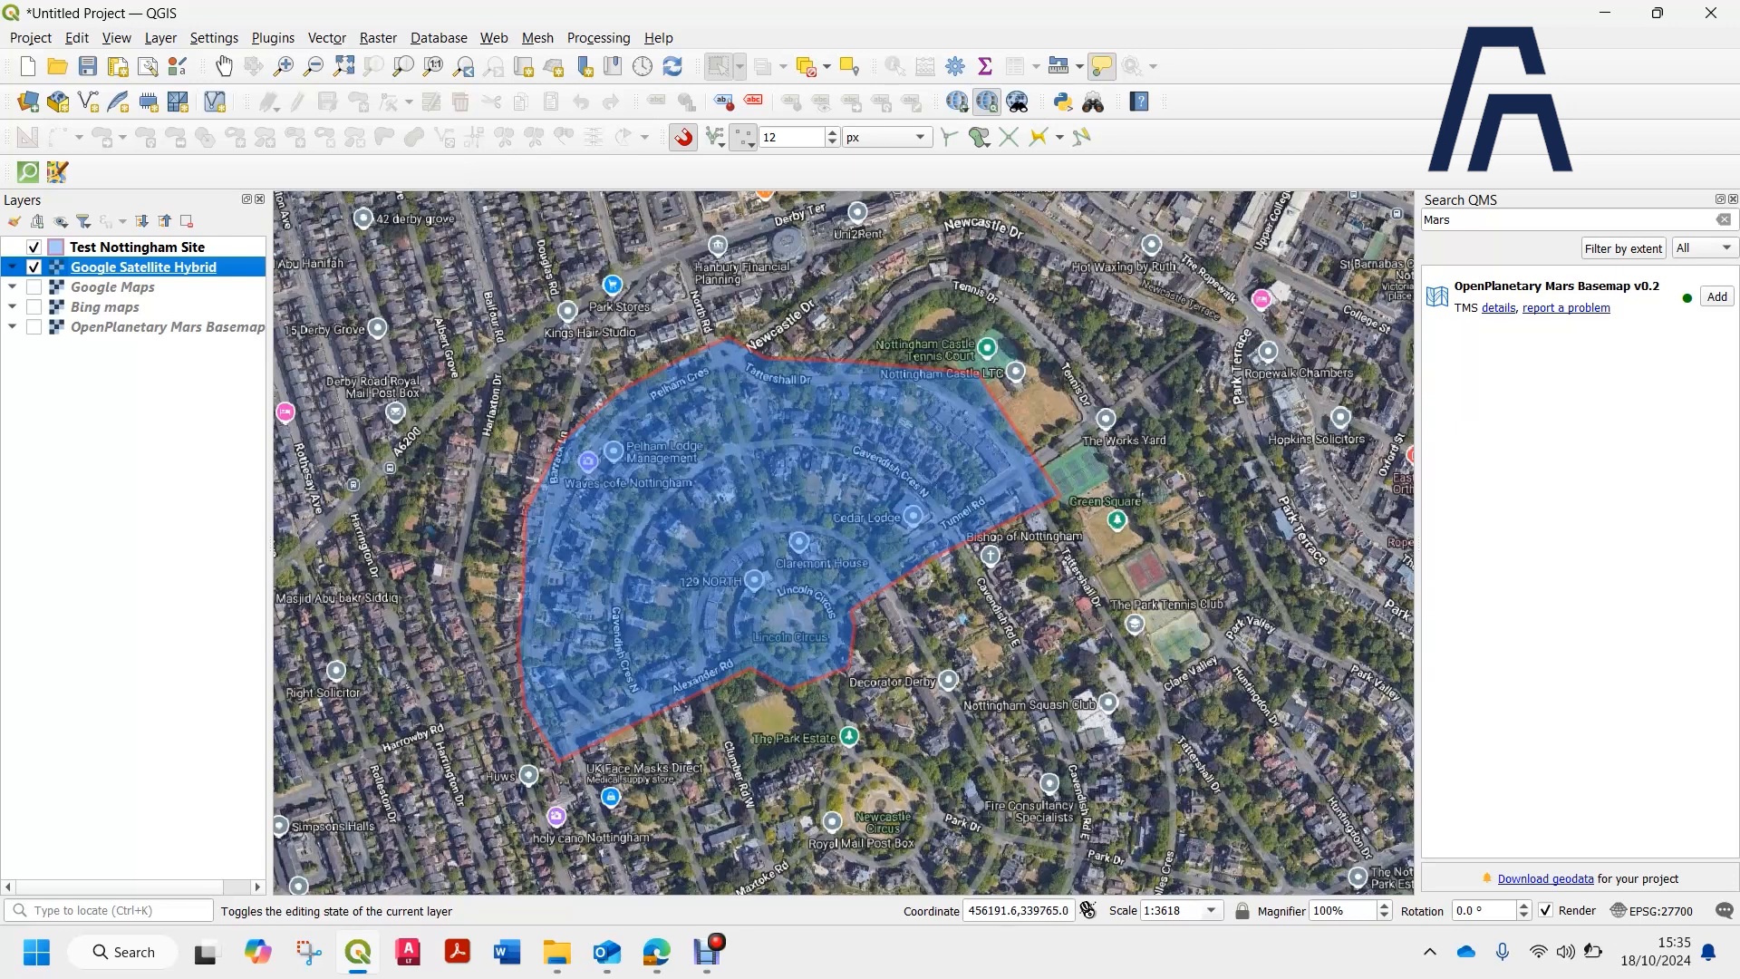
pyautogui.click(707, 952)
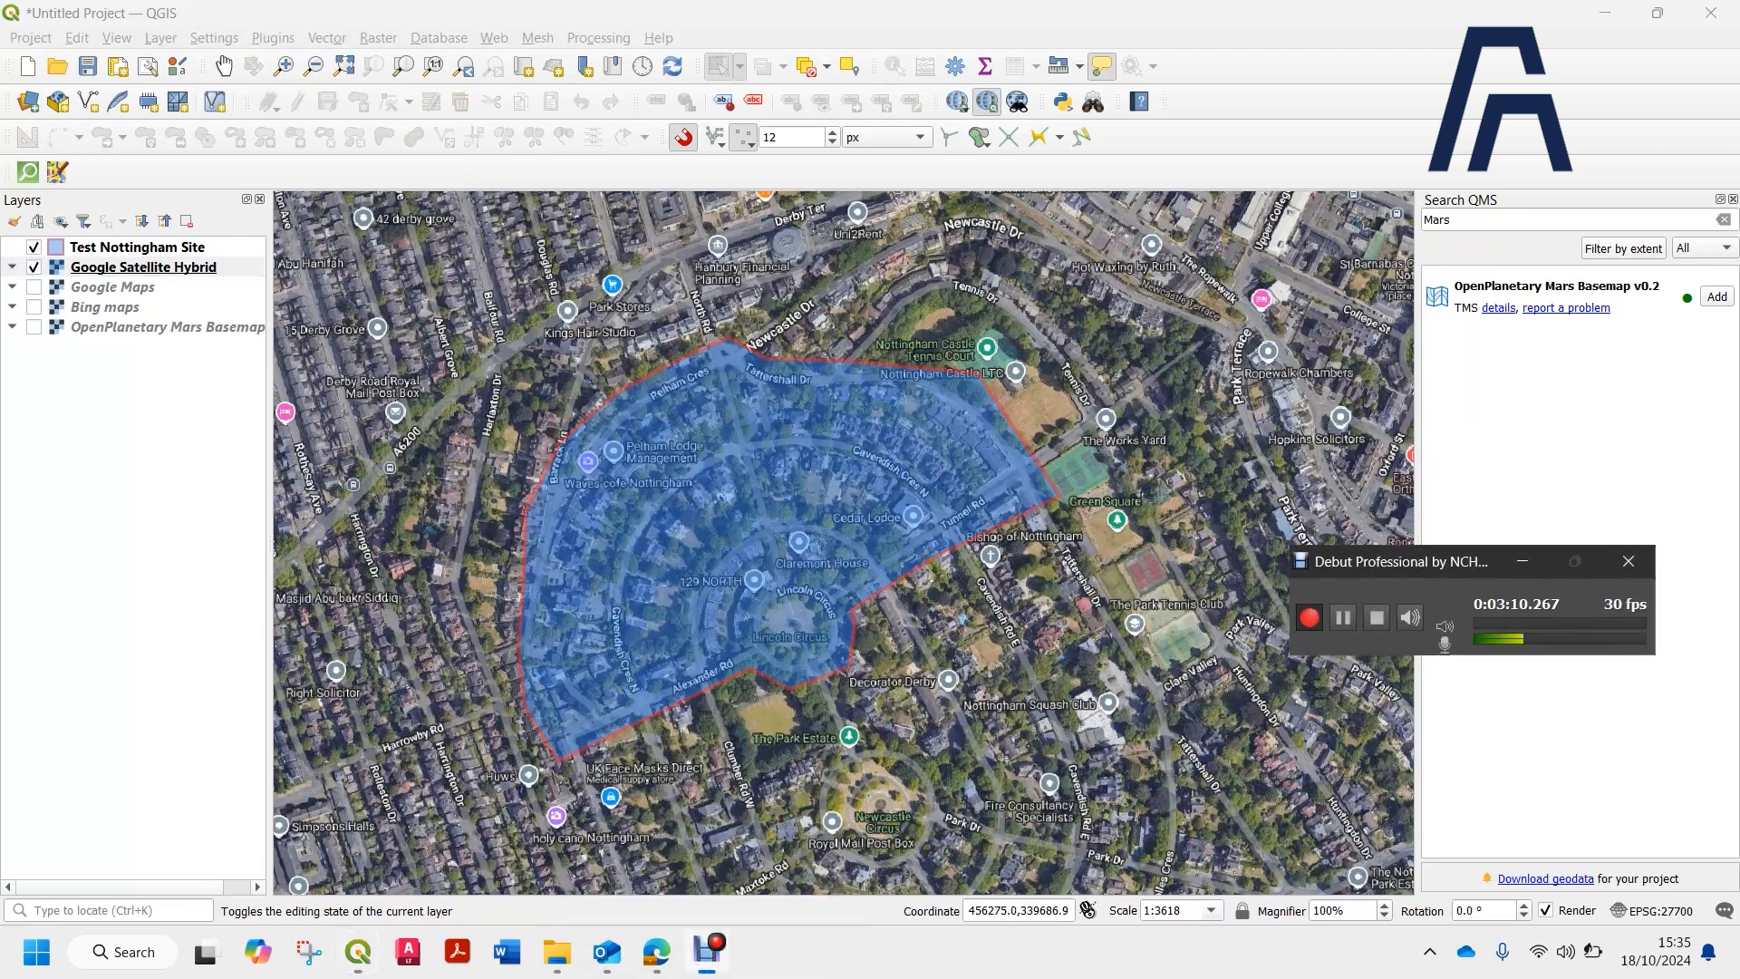